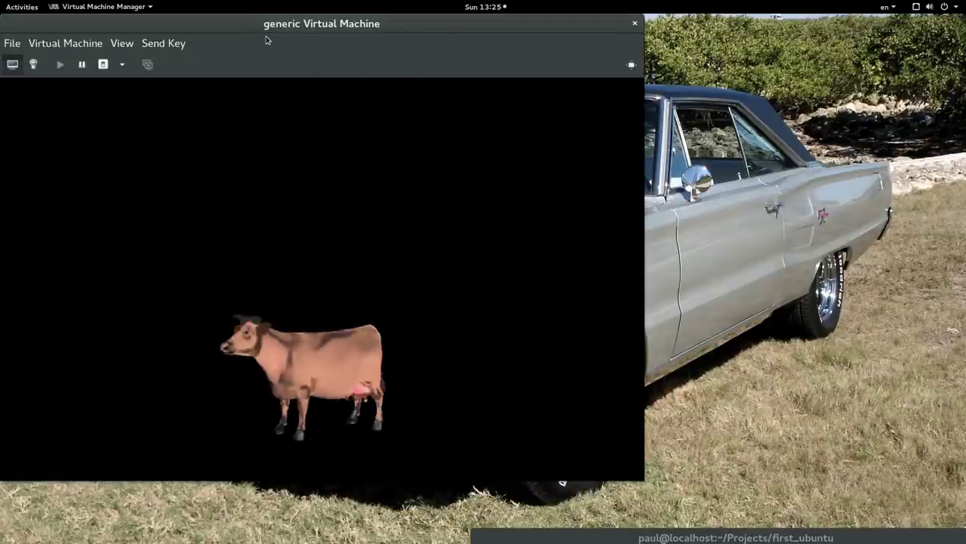
# - Wake the generic virtual machine's Ubuntu desktop from its screensaver and show the guest display in full screen
pyautogui.moveTo(272, 30); pyautogui.dragTo(501, 54)
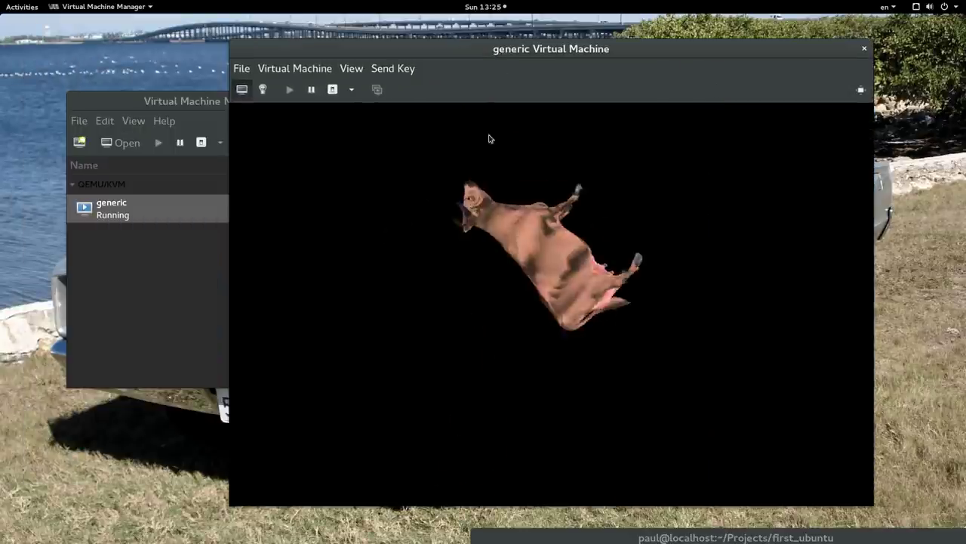
pyautogui.click(489, 138)
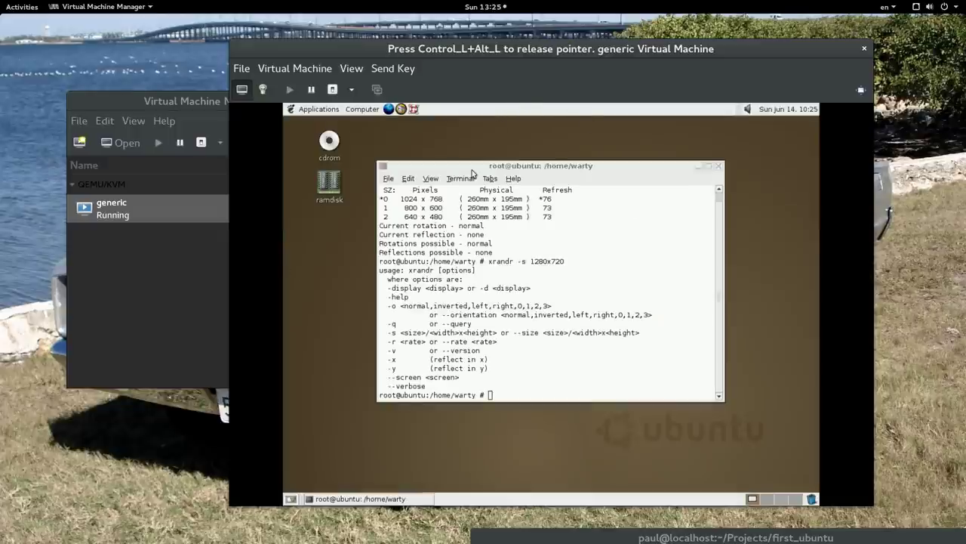
pyautogui.click(473, 174)
pyautogui.hotkey('ctrl', 'alt')
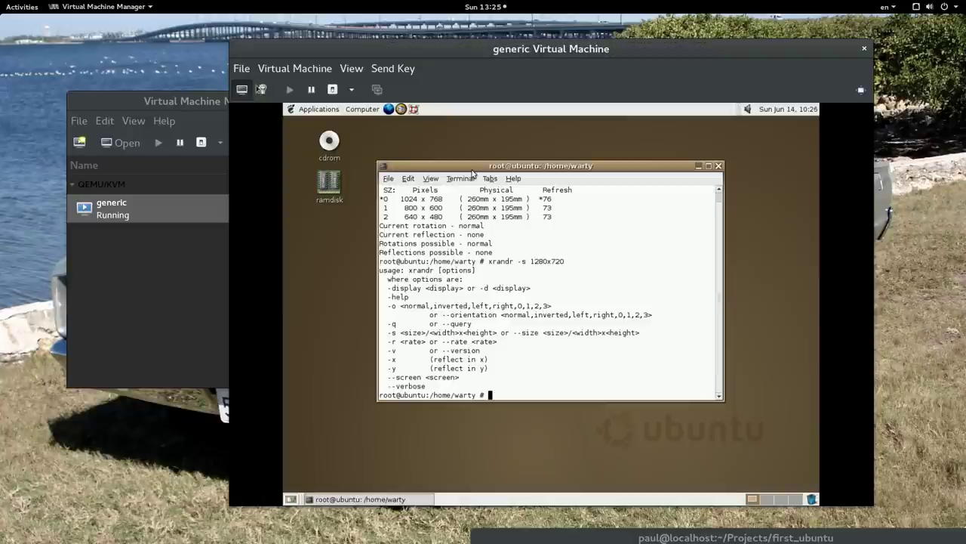
pyautogui.click(351, 68)
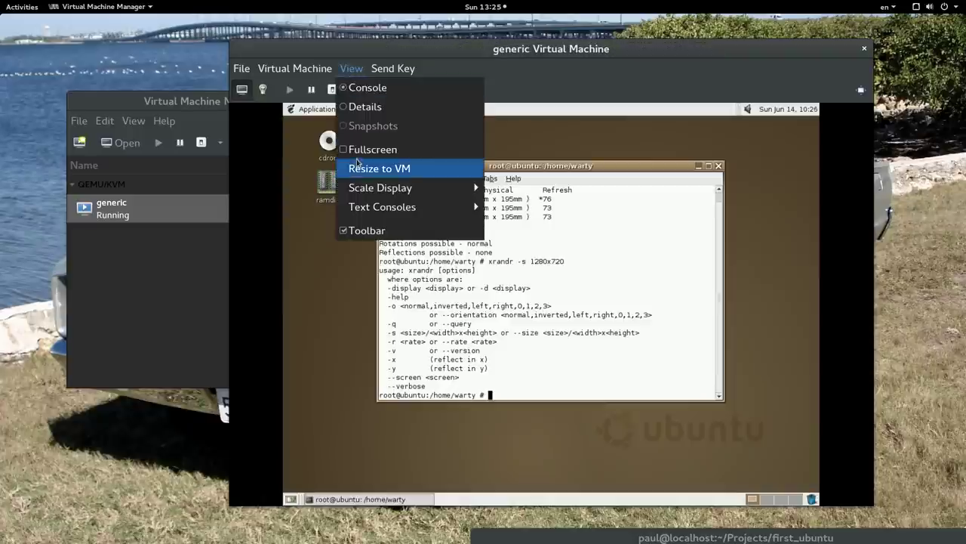
pyautogui.click(357, 158)
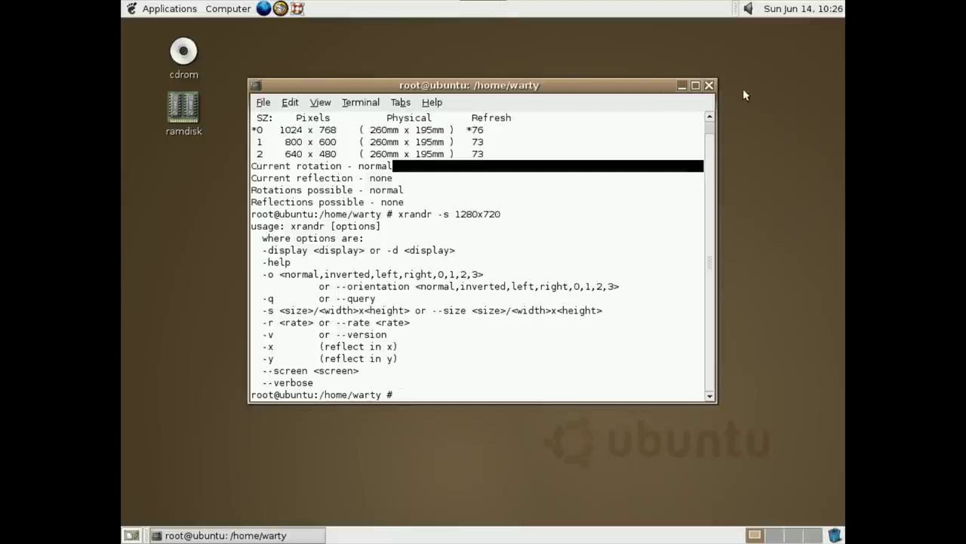
# - Close the root terminal window on the Ubuntu desktop
pyautogui.click(707, 87)
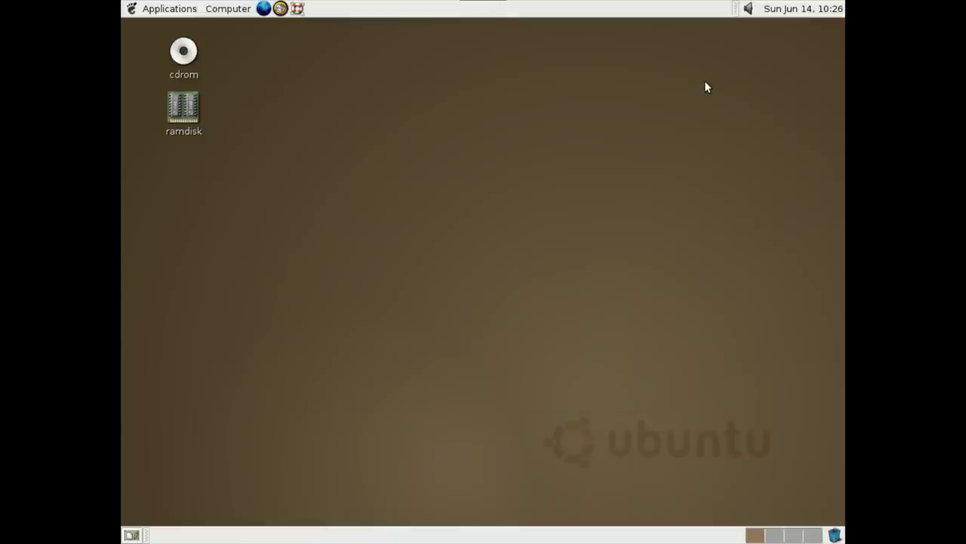
pyautogui.rightClick(373, 281)
pyautogui.click(288, 272)
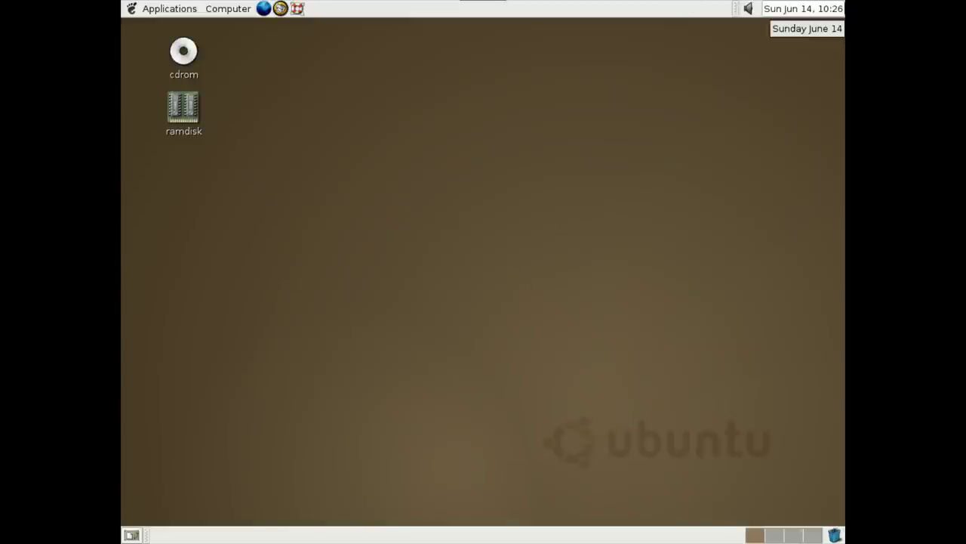
# - Launch the Evolution Setup Assistant by choosing 15 June 2015 in the clock's calendar, and proceed to its Identity page
pyautogui.click(834, 7)
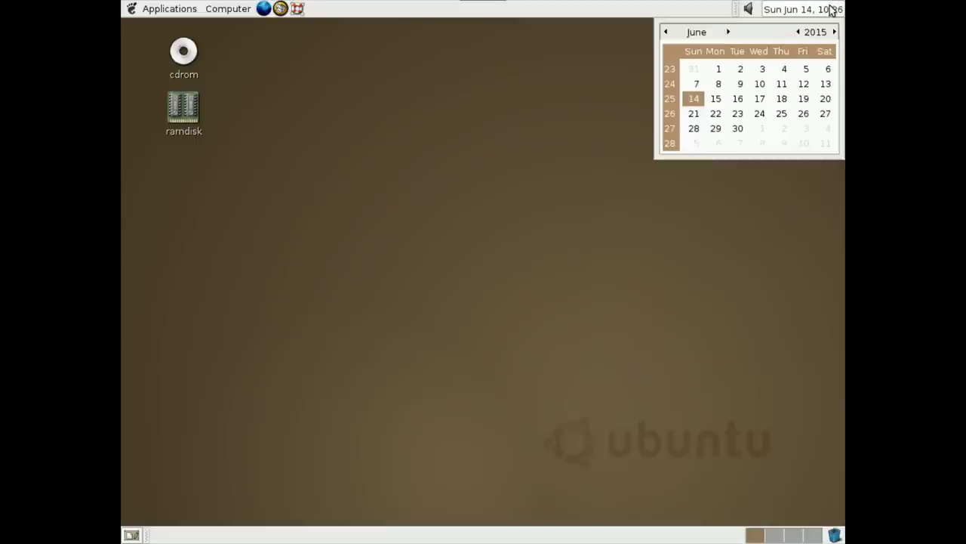
pyautogui.click(717, 98)
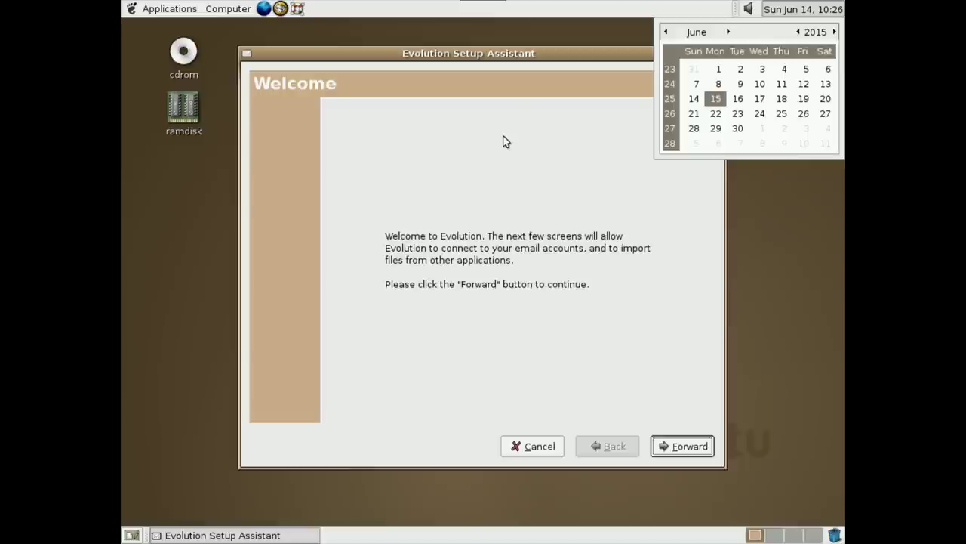
pyautogui.click(664, 447)
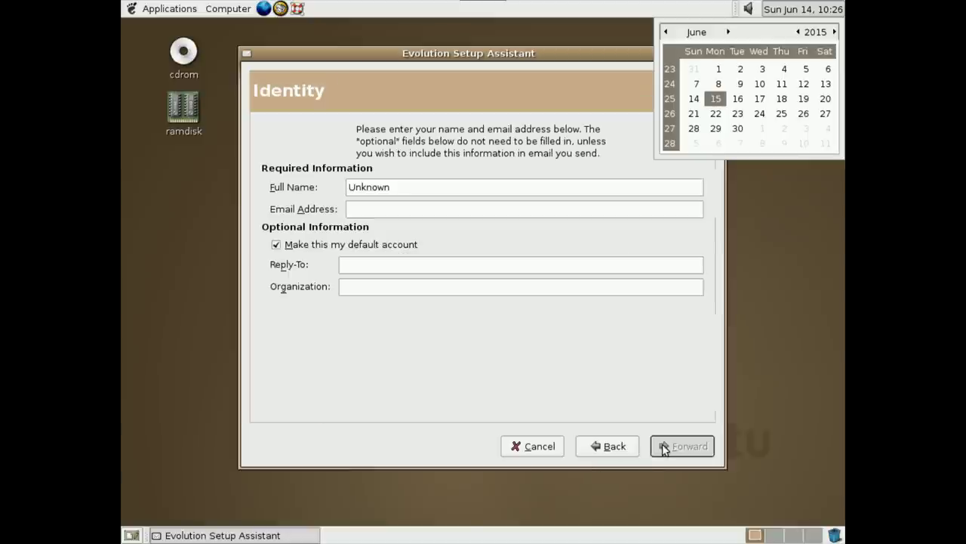
pyautogui.click(802, 8)
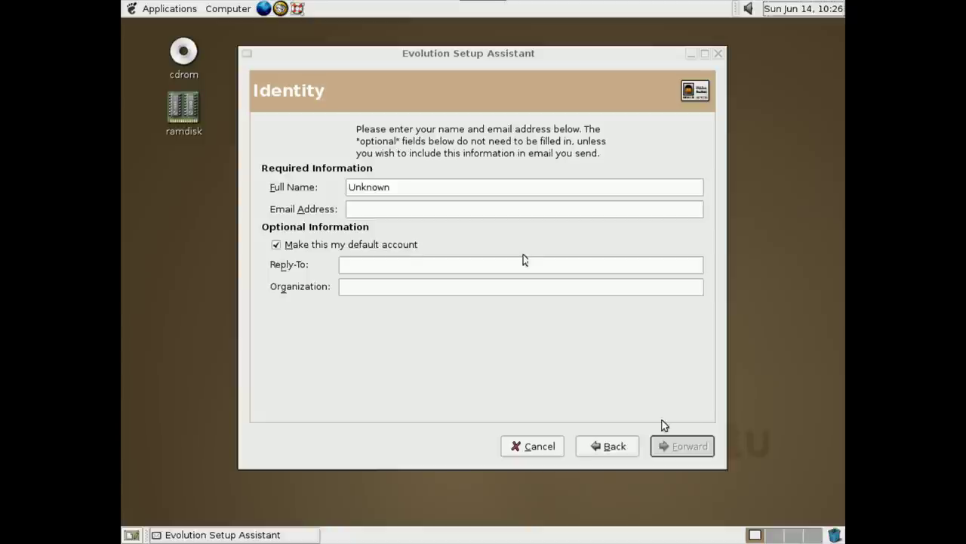
# - Fill in the account's e-mail address on the Identity page and continue to the incoming mail settings
pyautogui.click(465, 208)
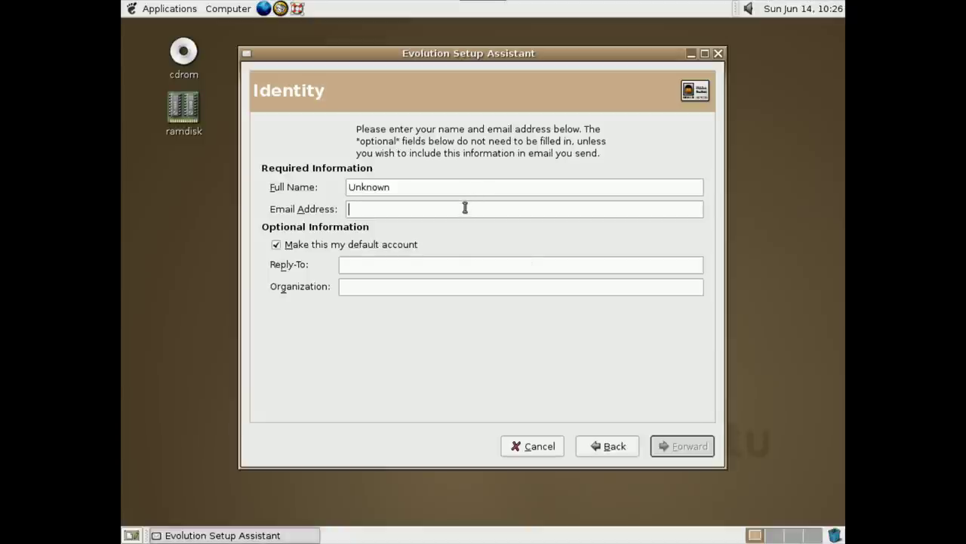
pyautogui.write('test@test.com')
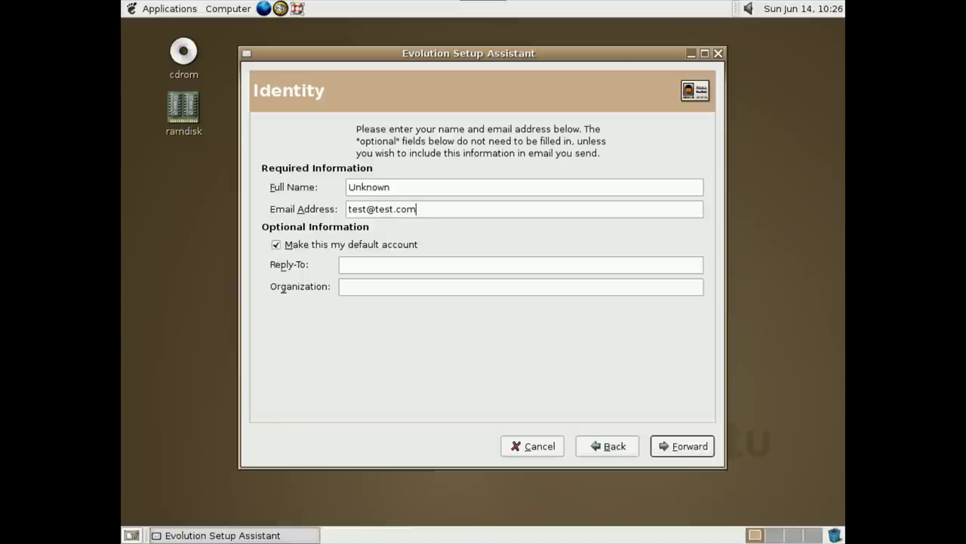
pyautogui.press('Tab')
pyautogui.press('Tab')
pyautogui.press('Return')
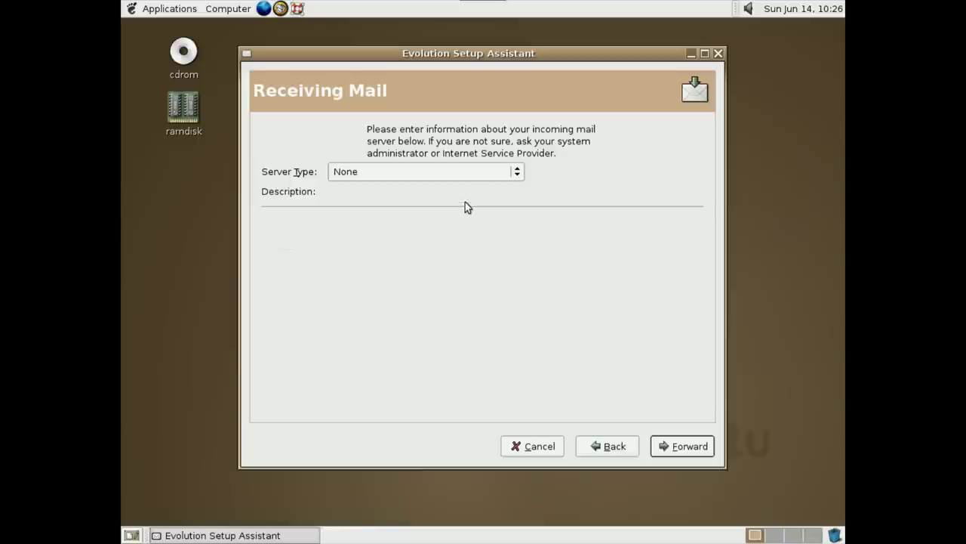
# - Configure incoming mail as IMAP with host test.com and accept the default receiving options
pyautogui.click(466, 176)
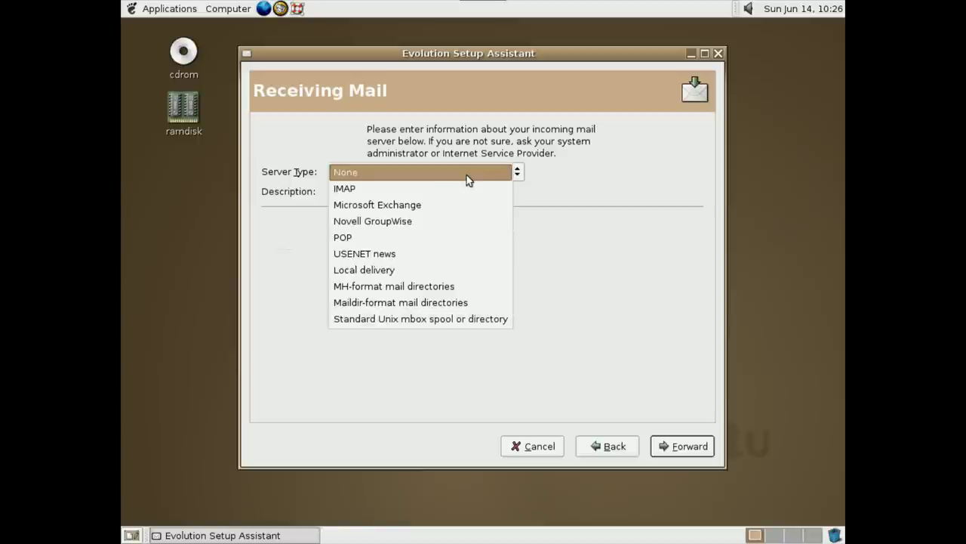
pyautogui.click(460, 189)
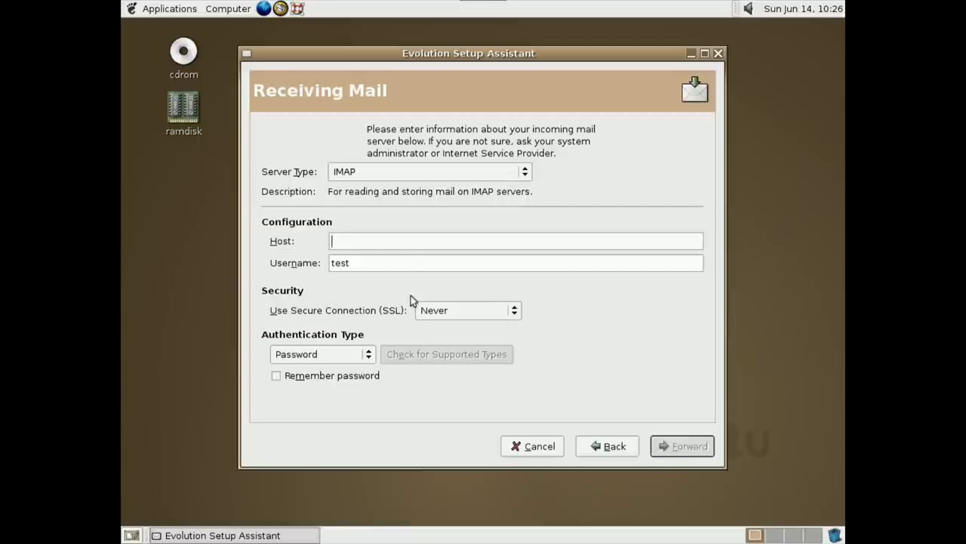
pyautogui.write('test')
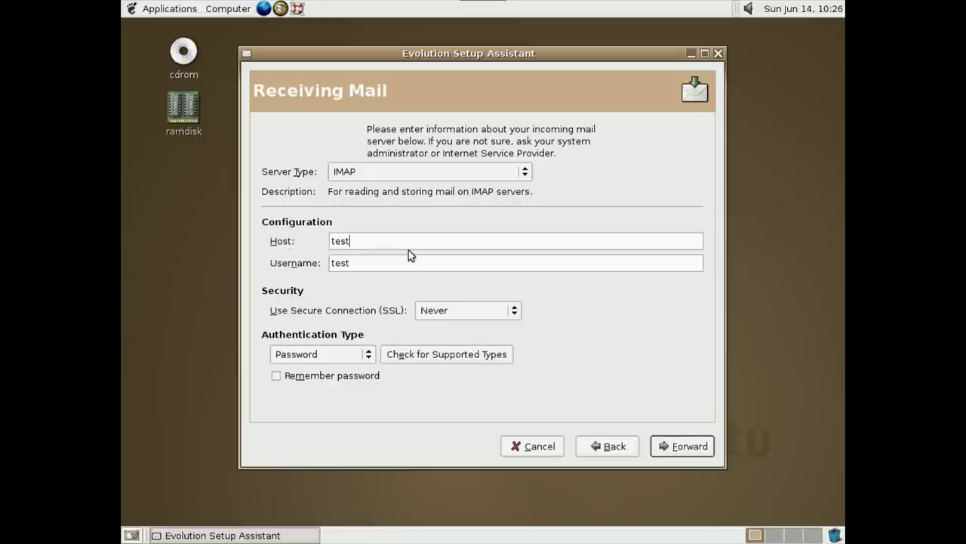
pyautogui.write('.com')
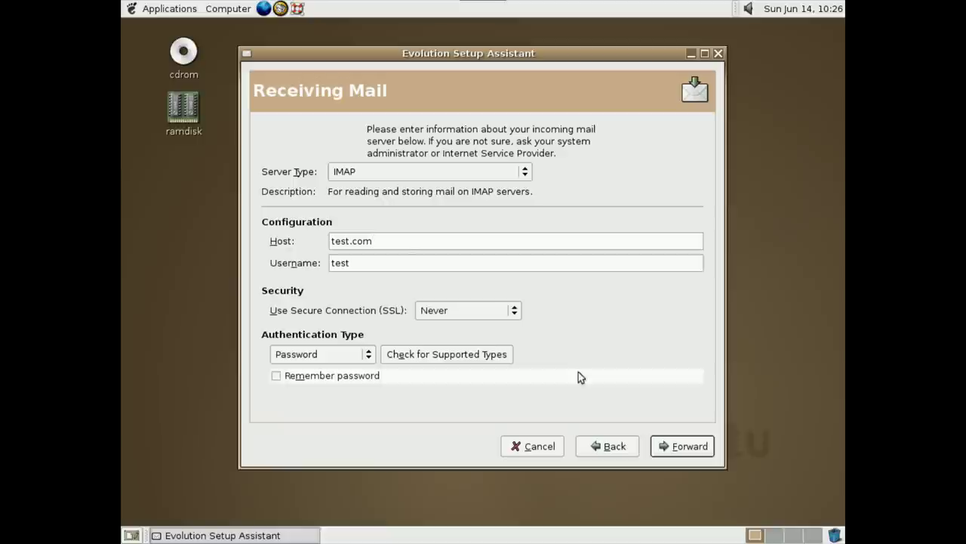
pyautogui.click(697, 456)
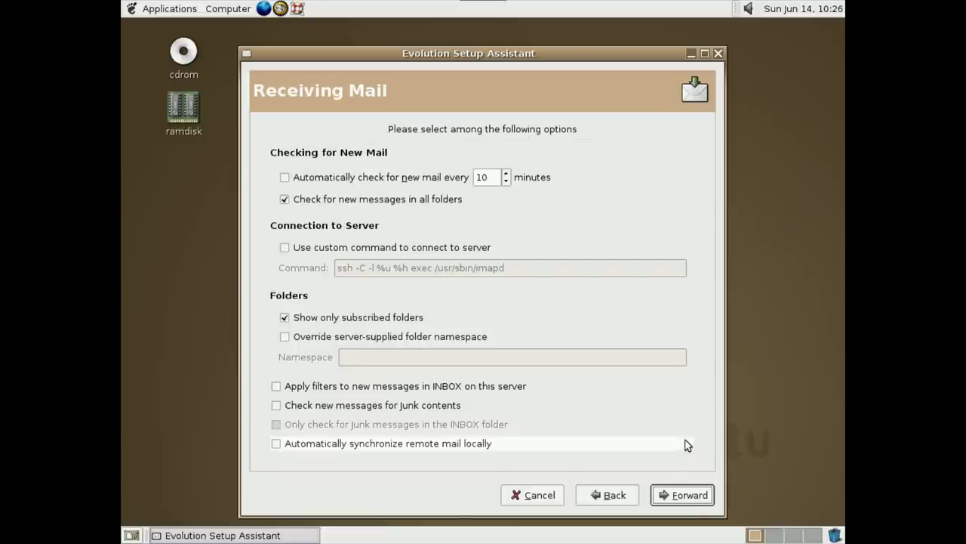
pyautogui.click(679, 496)
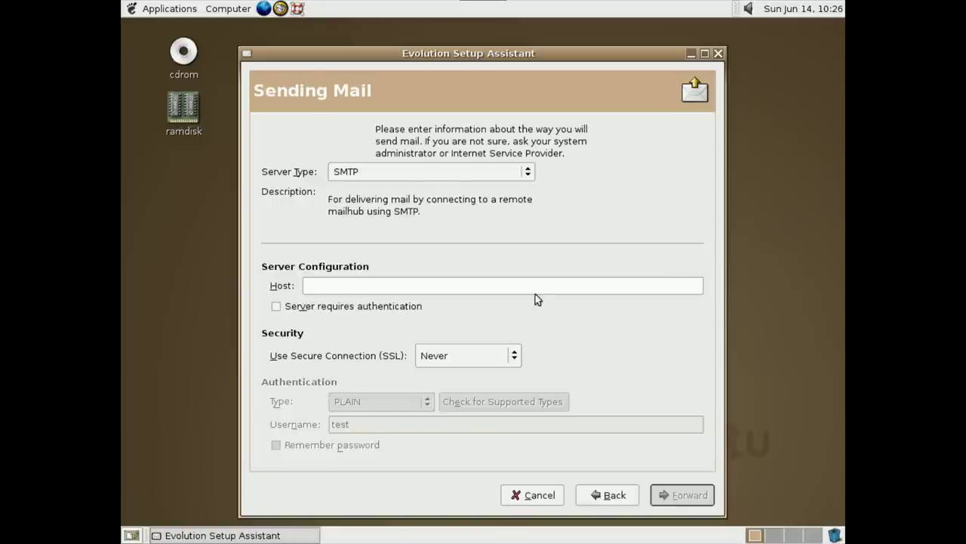
# - Set the outgoing SMTP host to test.com and finish the setup assistant with the UTC time zone
pyautogui.write('te')
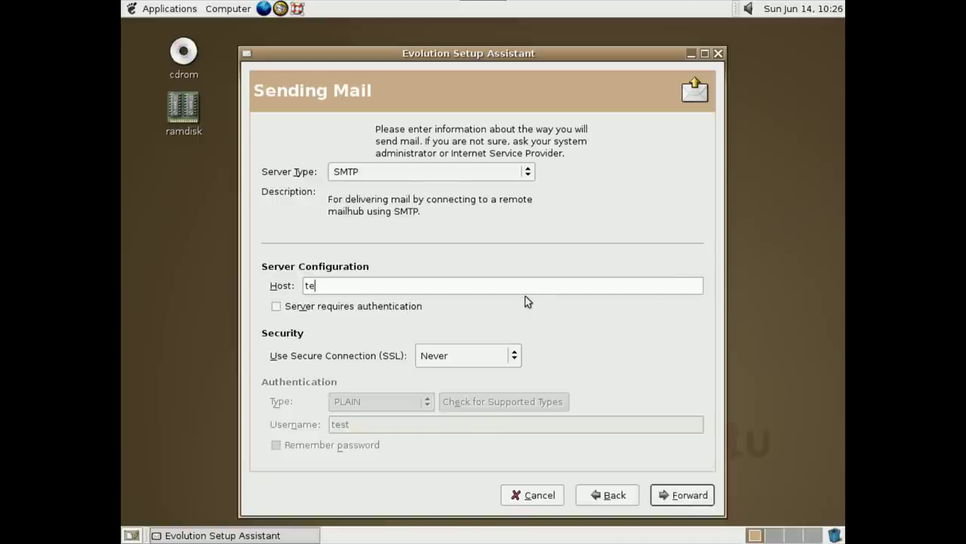
pyautogui.write('st.com')
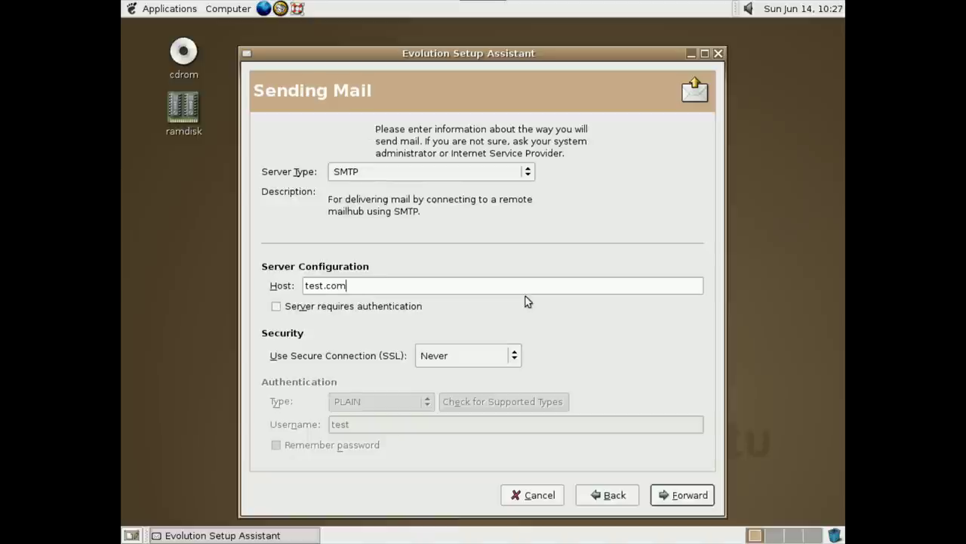
pyautogui.click(711, 497)
pyautogui.click(713, 498)
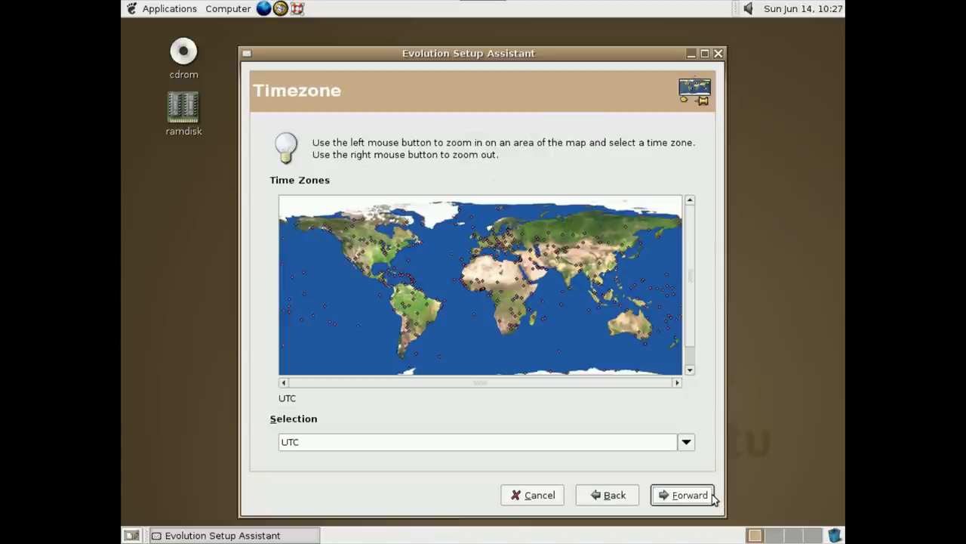
pyautogui.click(713, 497)
pyautogui.click(686, 494)
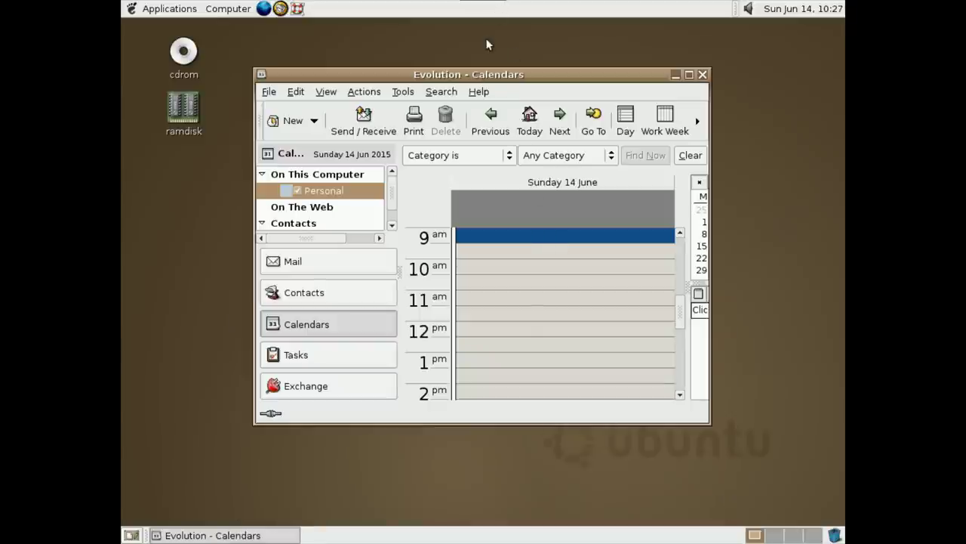
# - Maximize the Evolution calendar window and check the program's version information
pyautogui.doubleClick(474, 75)
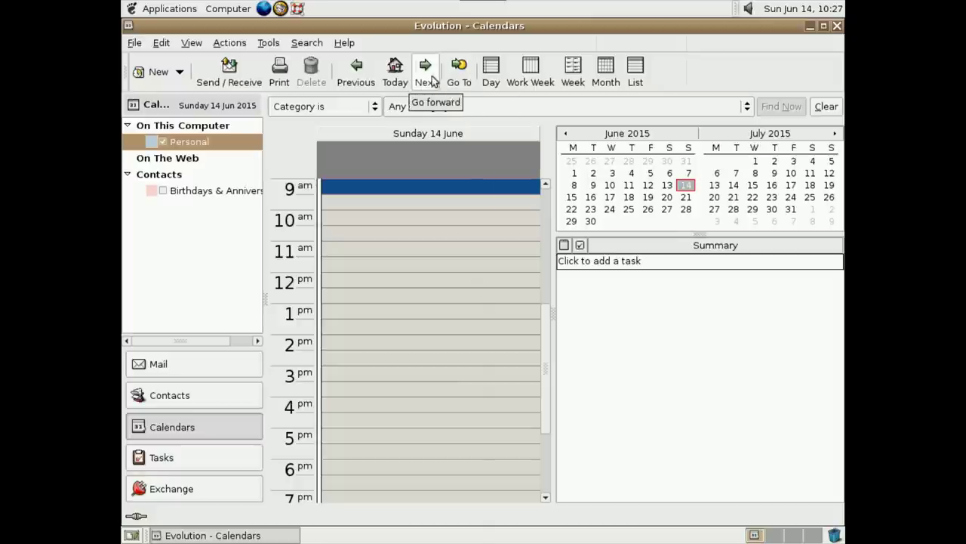
pyautogui.click(348, 43)
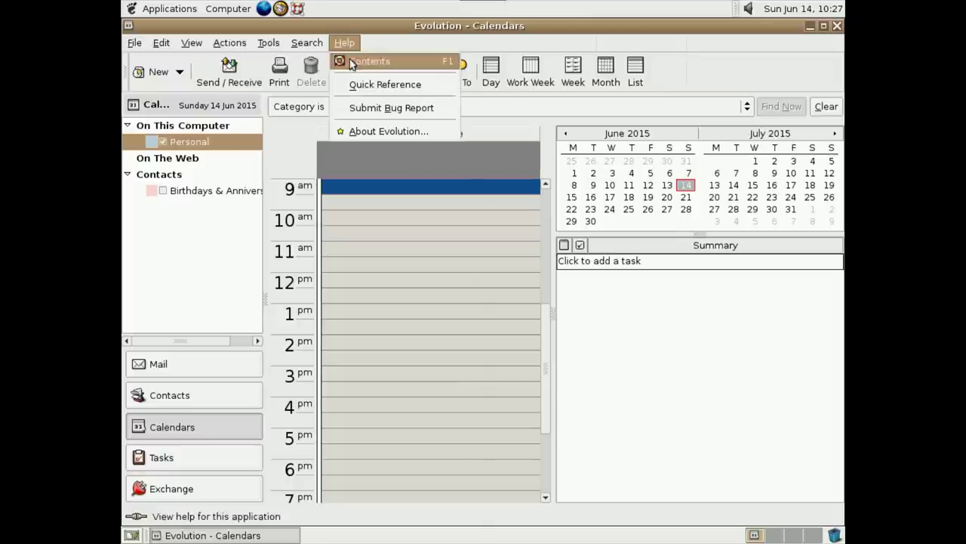
pyautogui.click(366, 135)
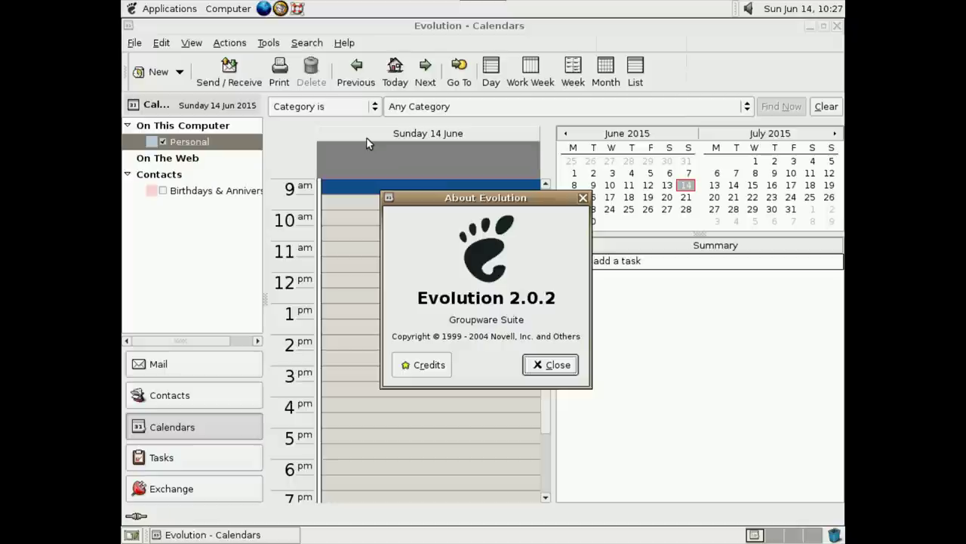
pyautogui.click(536, 368)
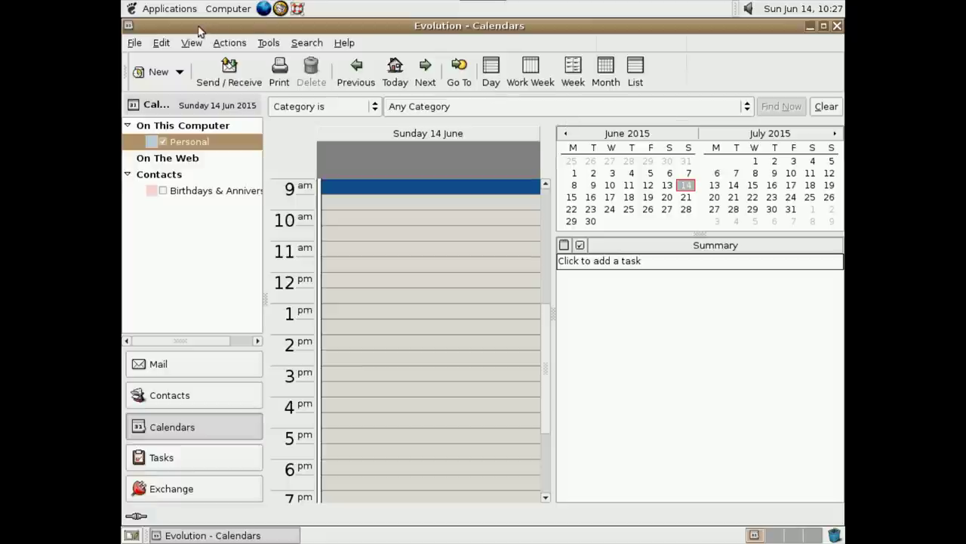
# - Clear the calendar's search criteria
pyautogui.click(343, 48)
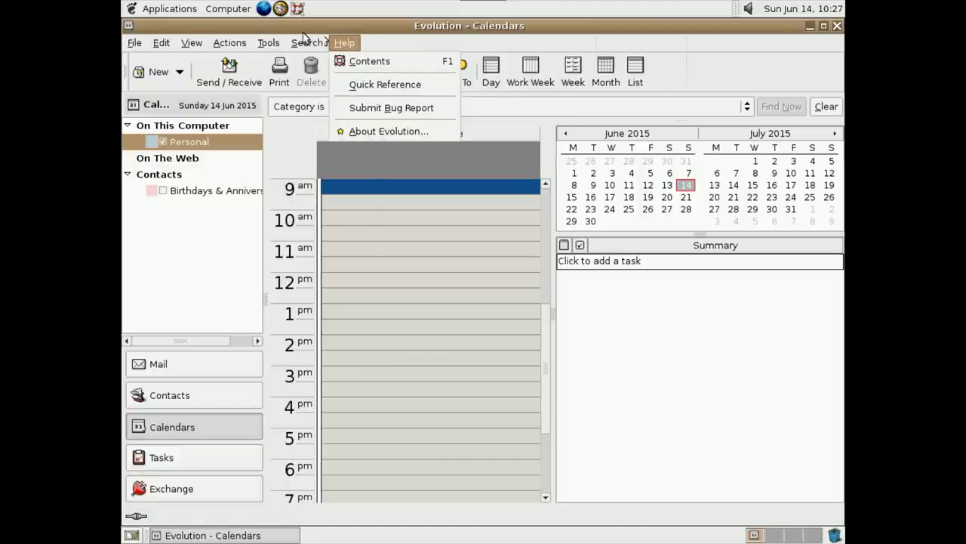
pyautogui.moveTo(305, 42)
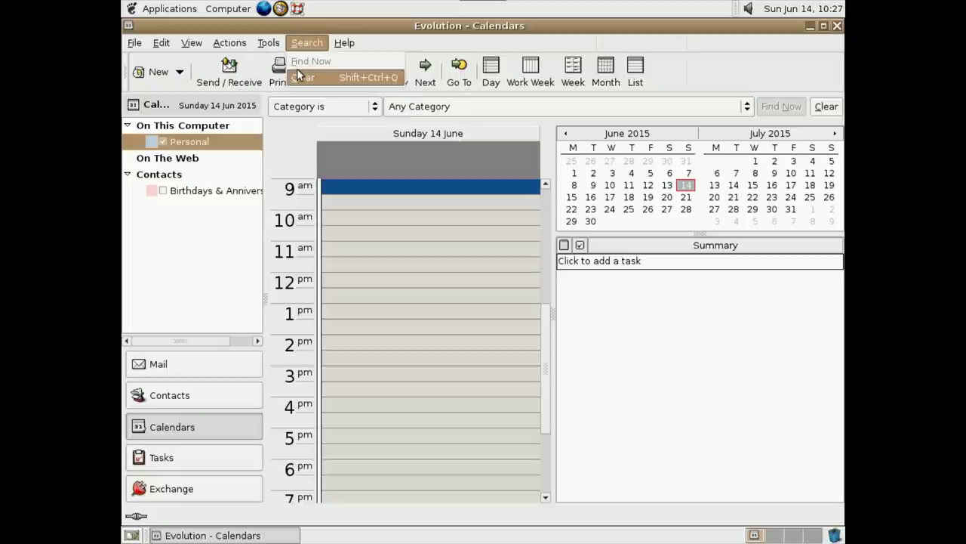
pyautogui.click(298, 71)
# - Open the Evolution settings and look through the mail, composer, and calendar and tasks preferences
pyautogui.click(269, 43)
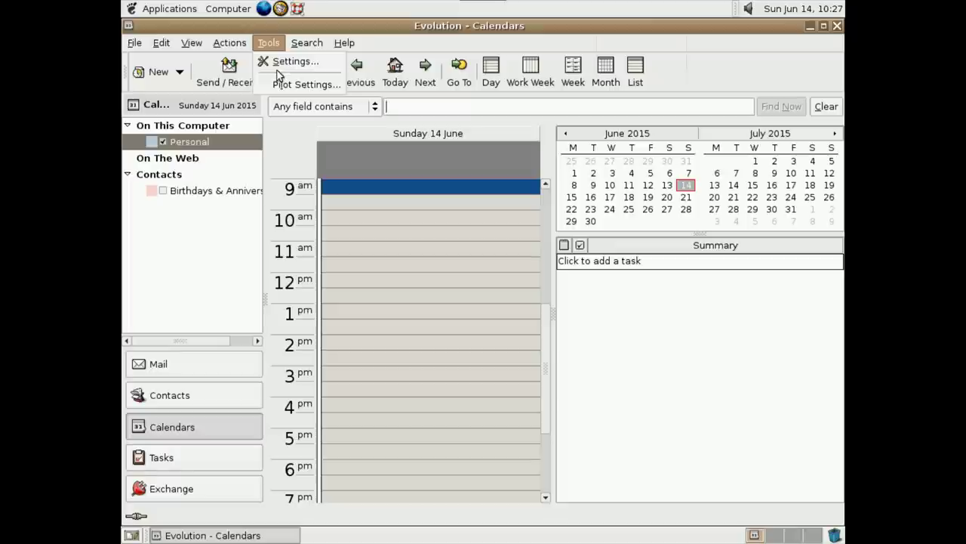
pyautogui.click(277, 68)
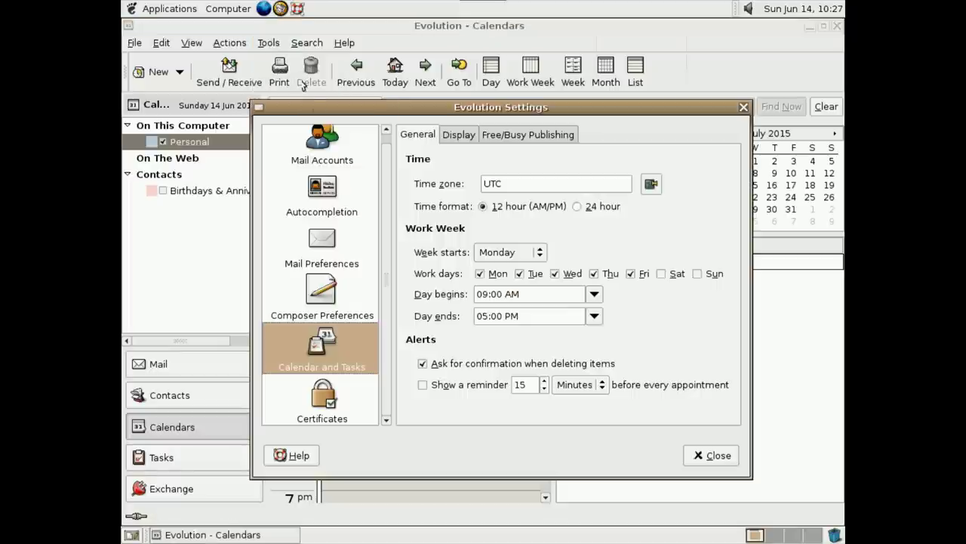
pyautogui.click(321, 134)
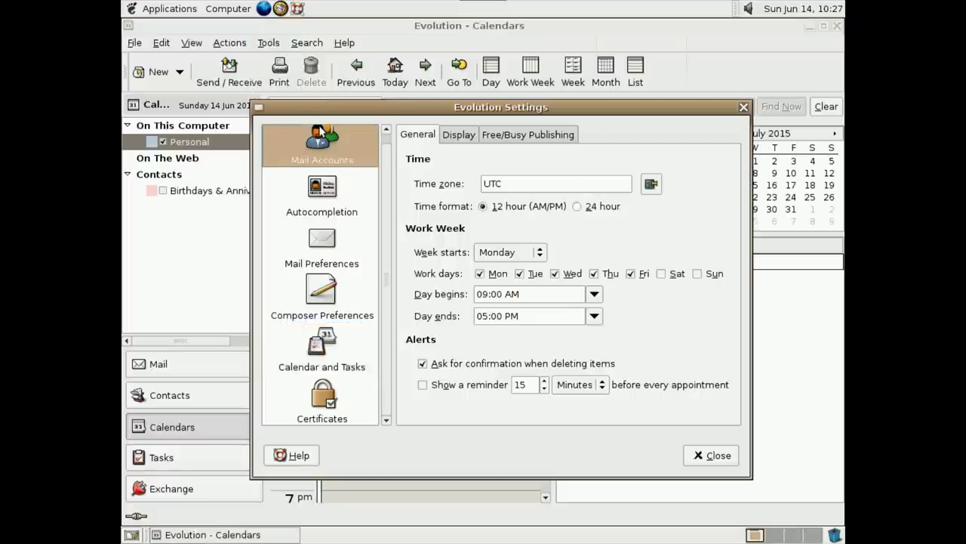
pyautogui.click(320, 227)
pyautogui.click(320, 249)
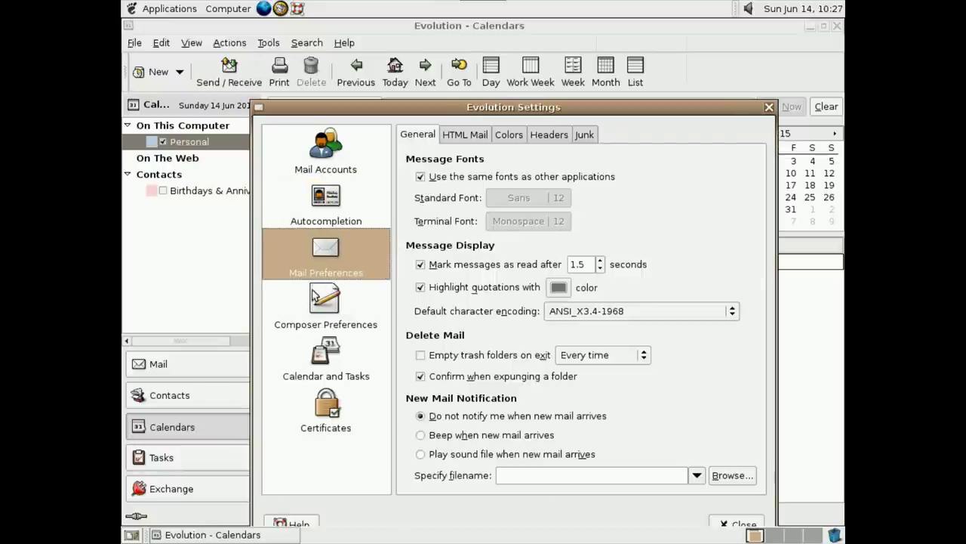
pyautogui.click(319, 325)
pyautogui.click(320, 352)
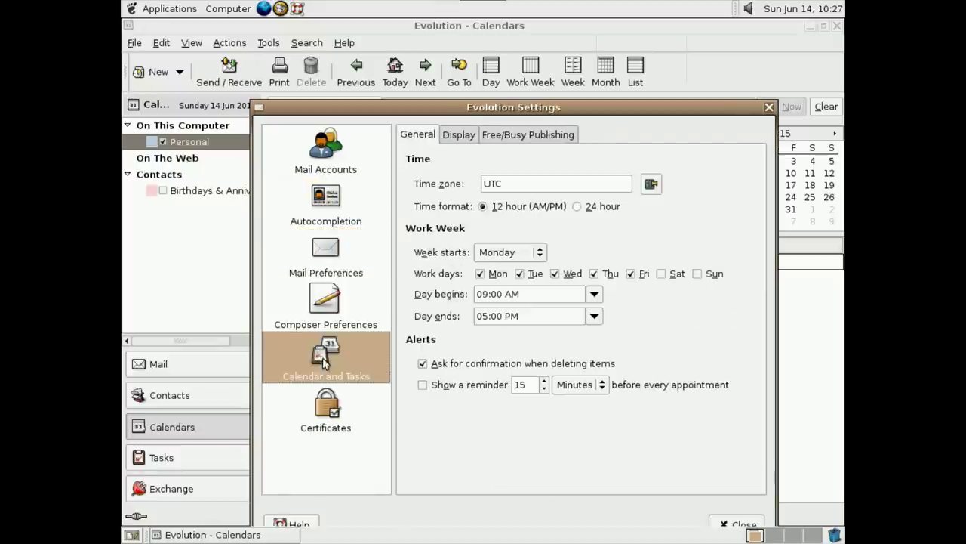
# - View the certificate settings, and close both the settings dialog and Evolution
pyautogui.click(325, 406)
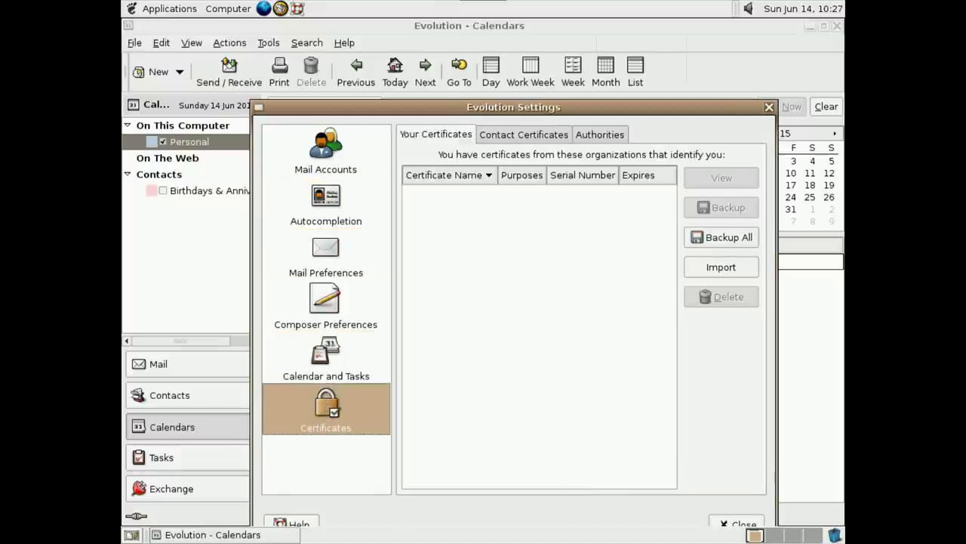
pyautogui.click(729, 523)
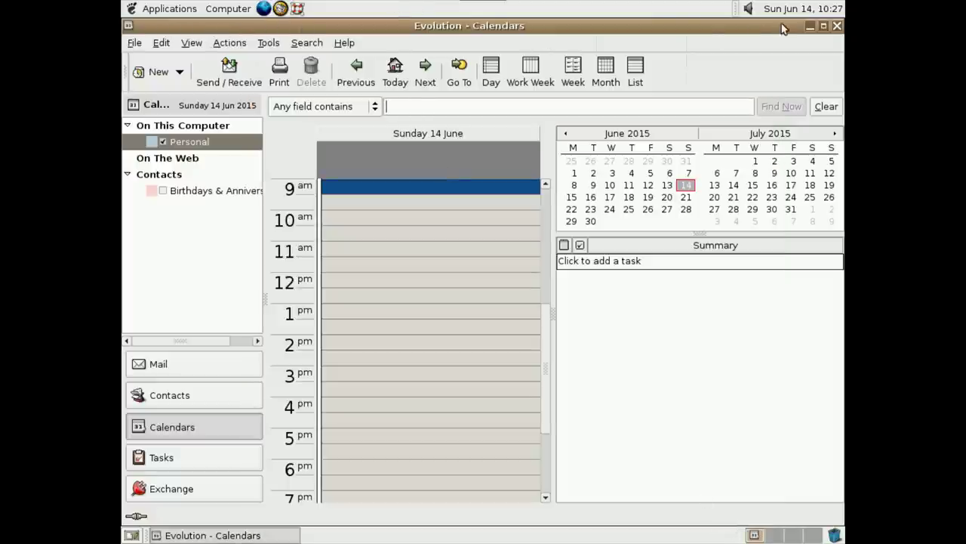
pyautogui.click(836, 25)
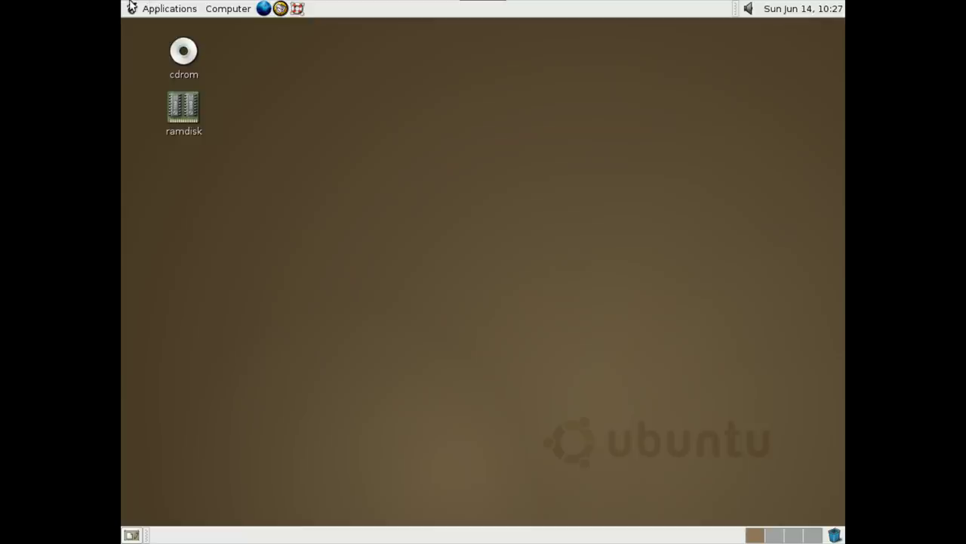
# - Open the About Ubuntu information and dismiss the browser alert
pyautogui.click(235, 6)
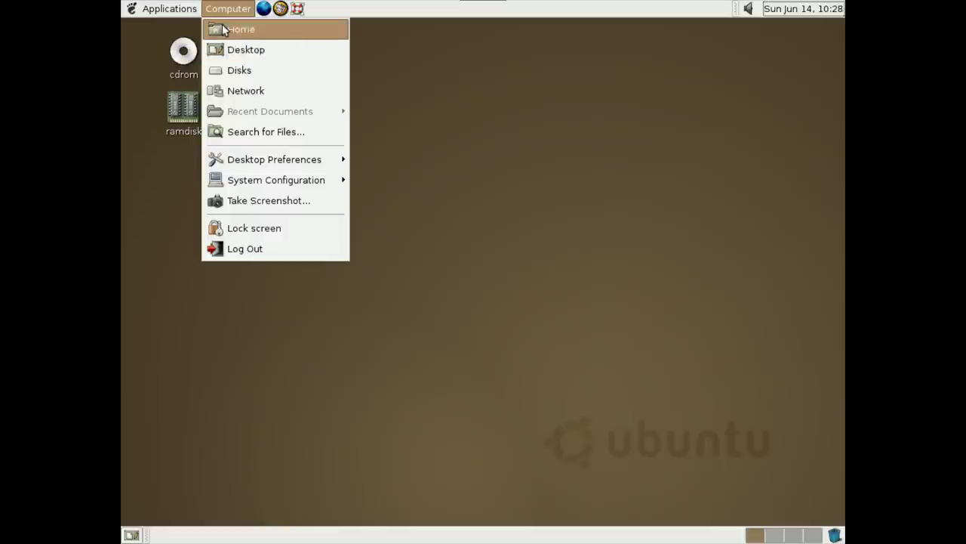
pyautogui.moveTo(182, 11)
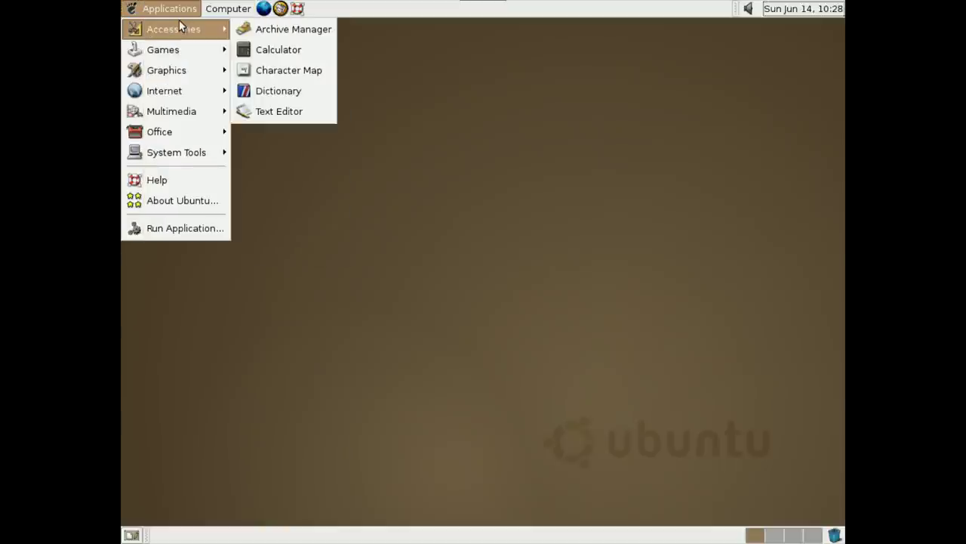
pyautogui.click(194, 201)
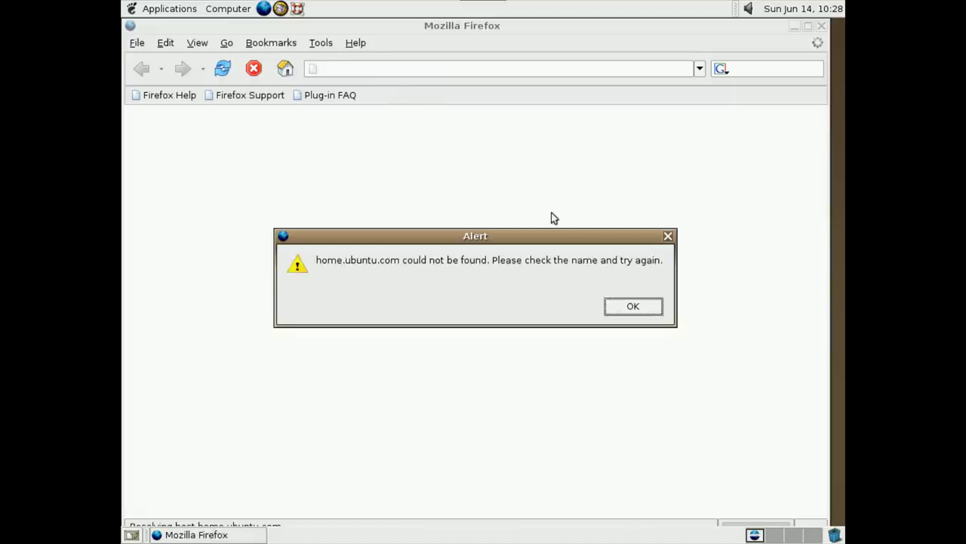
pyautogui.click(635, 300)
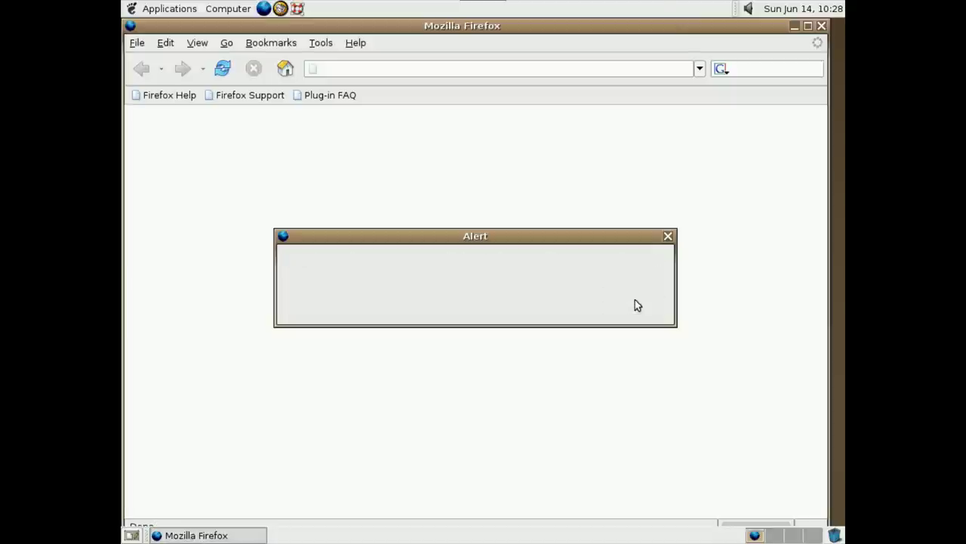
# - Close the Firefox window
pyautogui.click(720, 71)
pyautogui.click(719, 73)
pyautogui.click(829, 9)
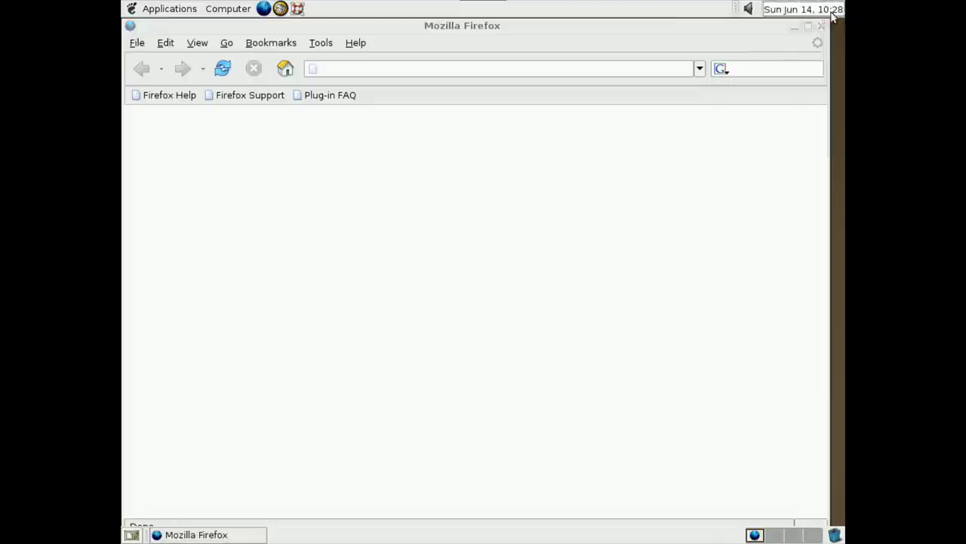
pyautogui.click(816, 8)
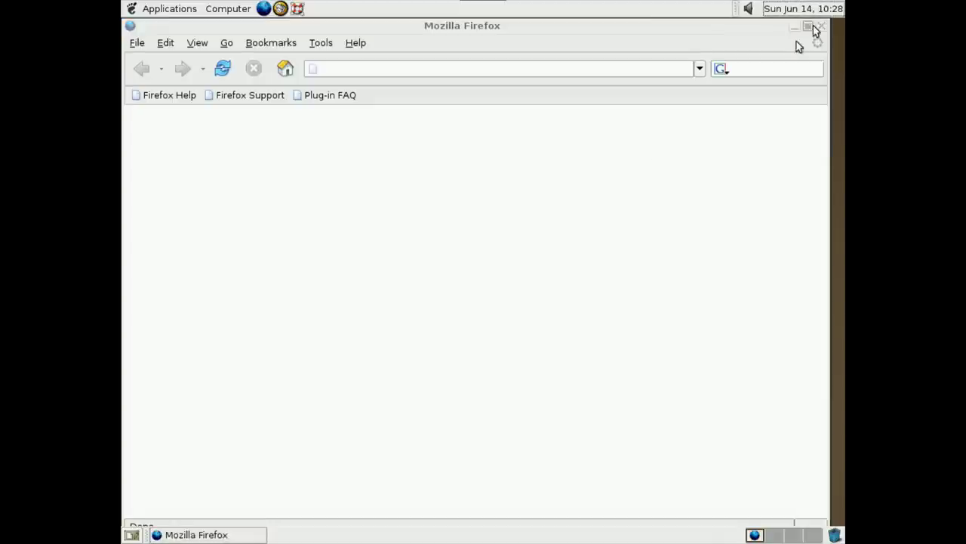
pyautogui.click(819, 28)
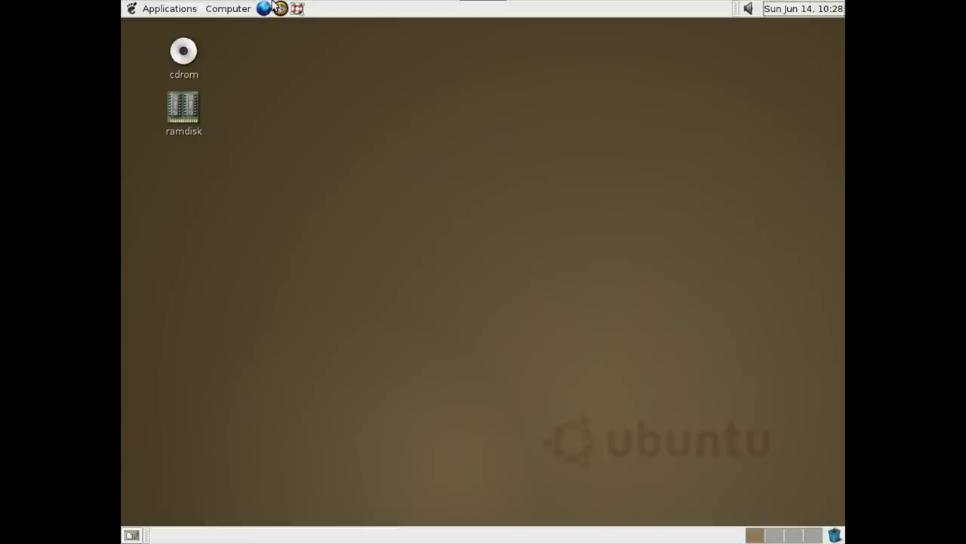
pyautogui.click(206, 8)
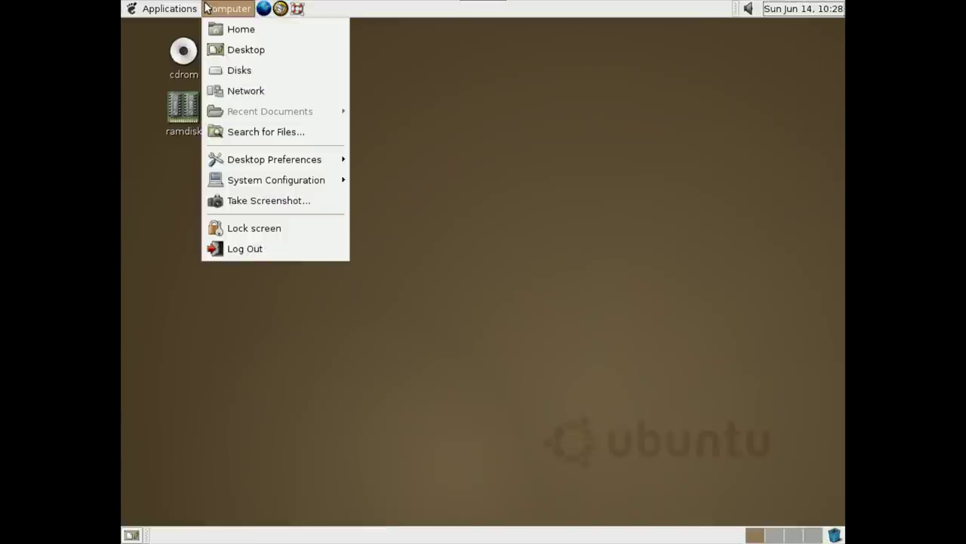
pyautogui.moveTo(191, 10)
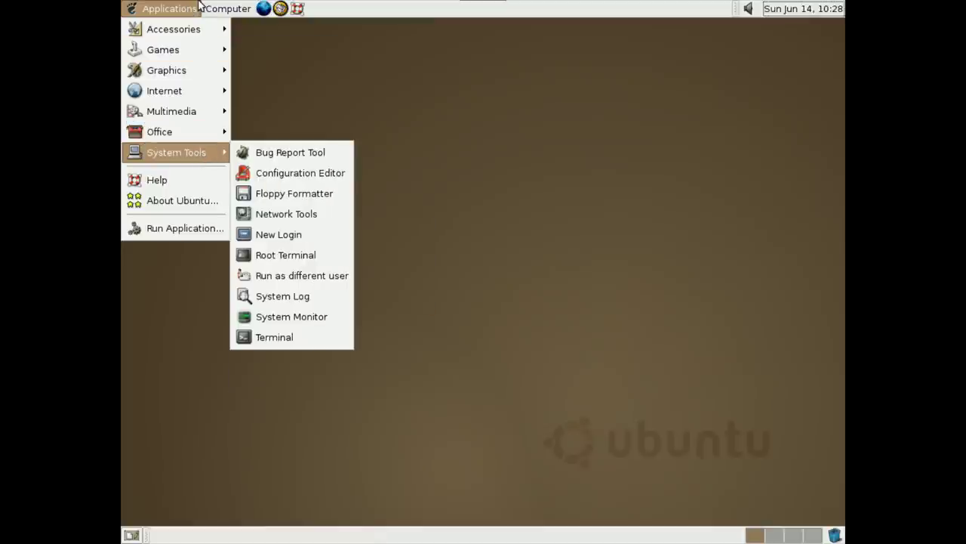
pyautogui.moveTo(227, 7)
pyautogui.click(339, 6)
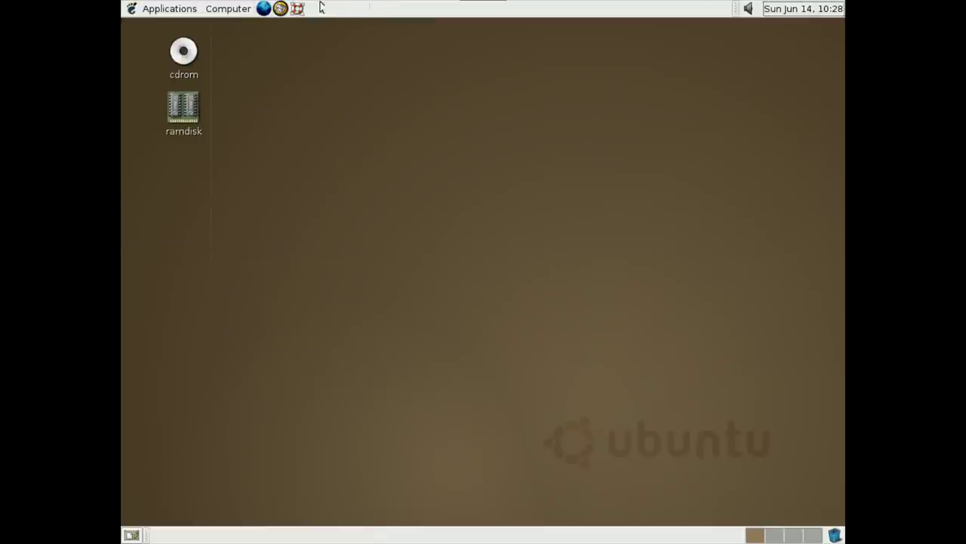
# - Open the help browser's Desktop category and check the help browser's version information
pyautogui.click(296, 9)
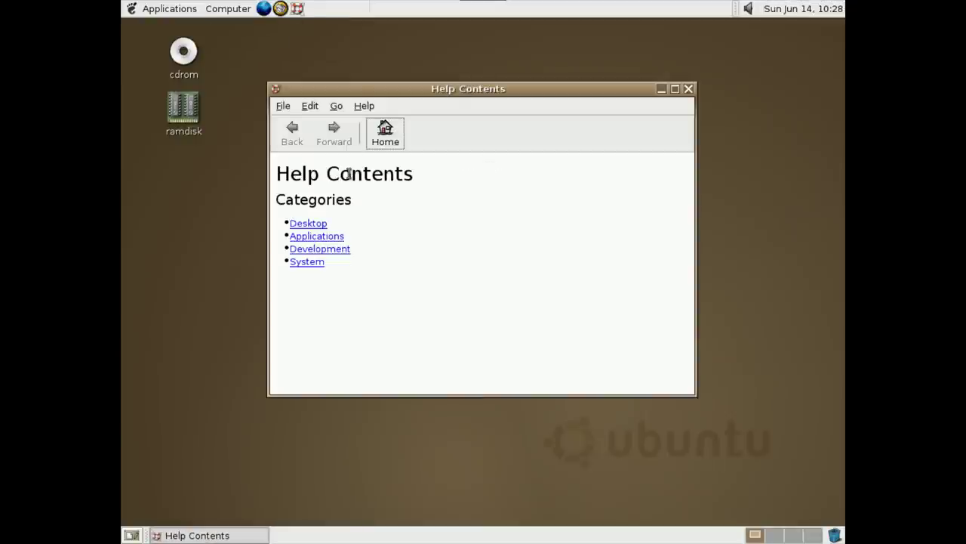
pyautogui.click(315, 225)
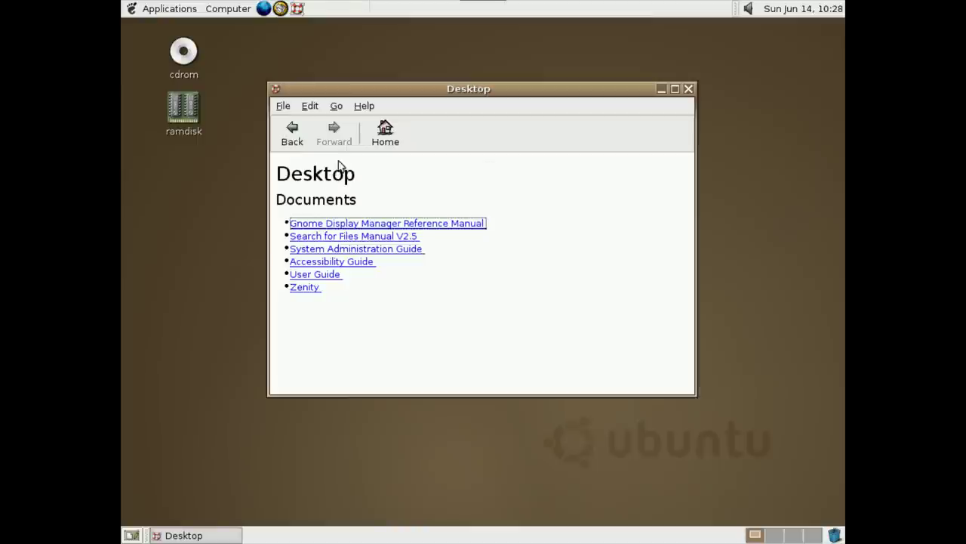
pyautogui.click(364, 104)
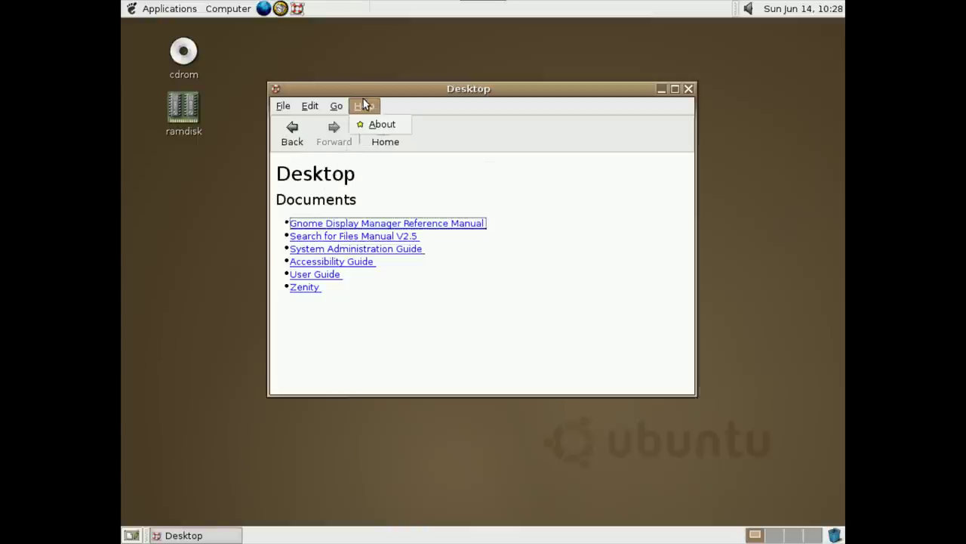
pyautogui.click(366, 124)
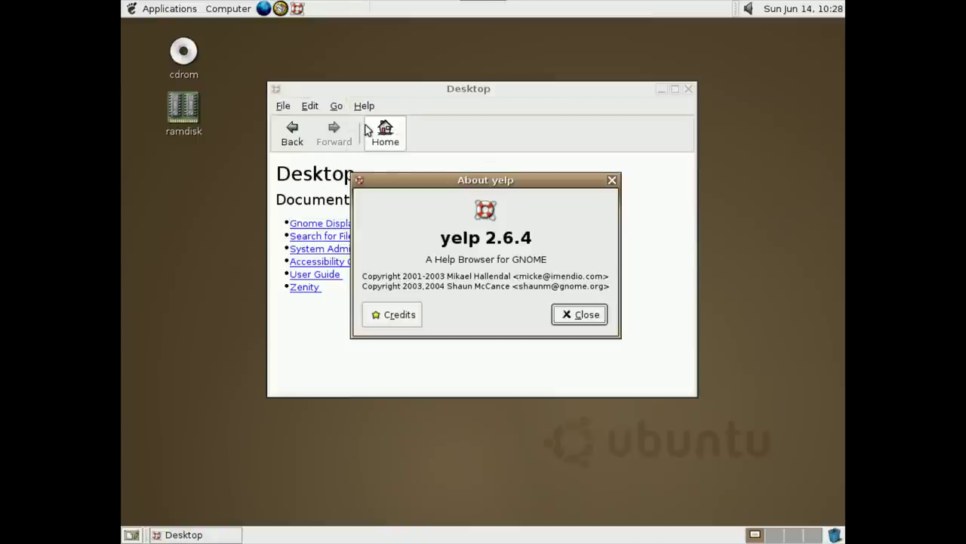
pyautogui.click(589, 316)
# - Look over the help browser's navigation and find commands, and close its window
pyautogui.click(337, 106)
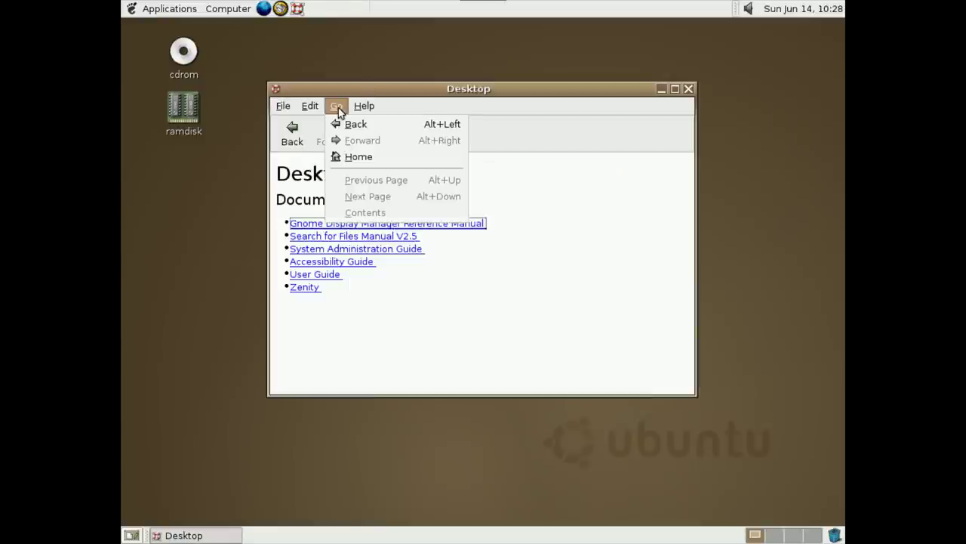
pyautogui.moveTo(304, 106)
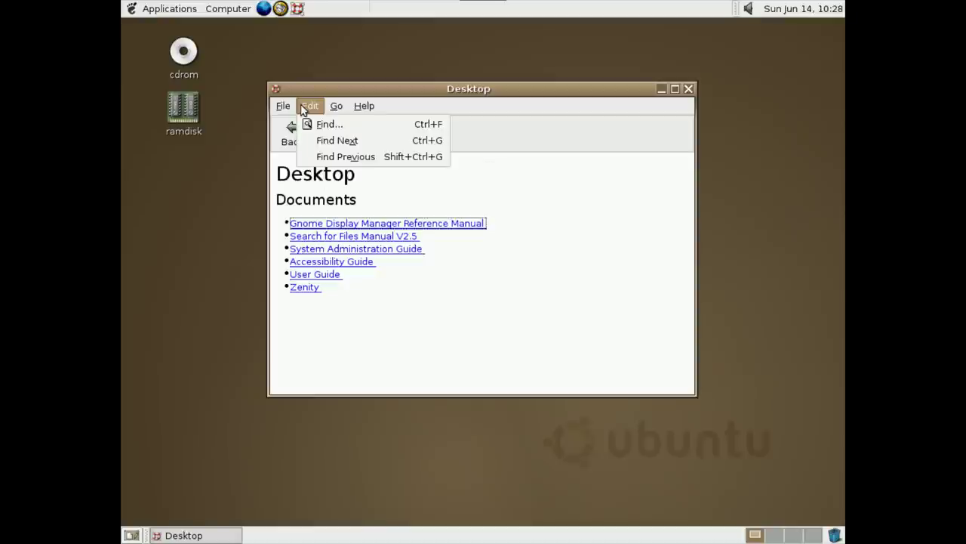
pyautogui.click(311, 142)
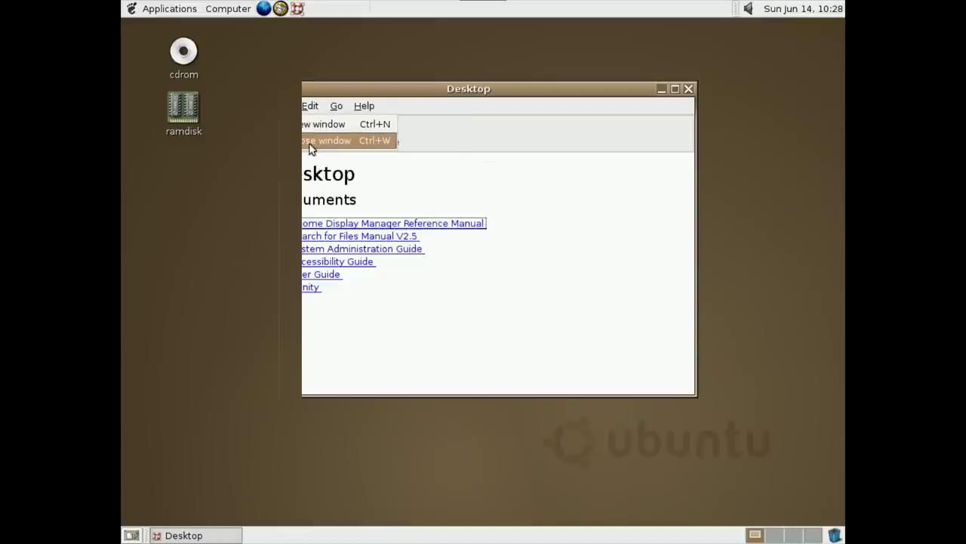
# - Browse the desktop preferences and the installed application categories, and open and dismiss the Run Application dialog
pyautogui.click(242, 10)
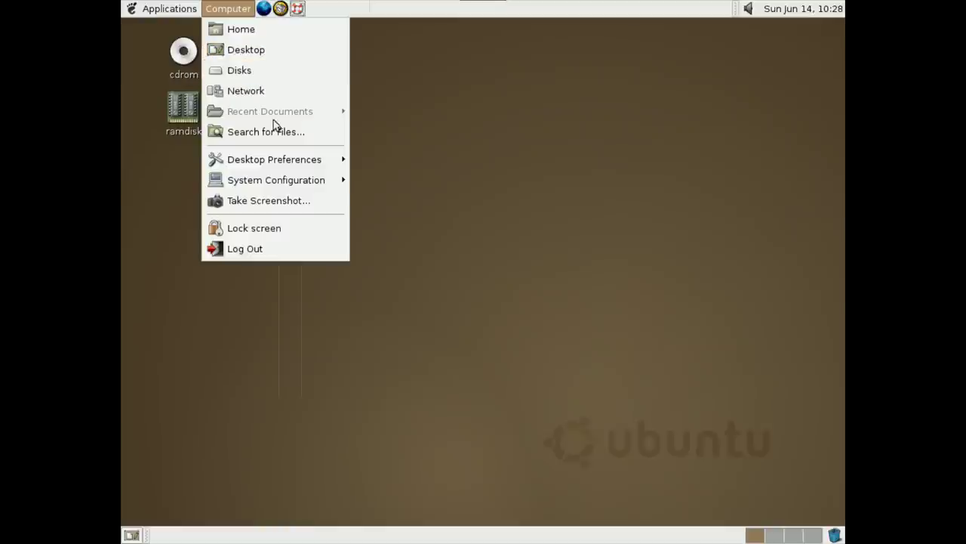
pyautogui.moveTo(265, 152)
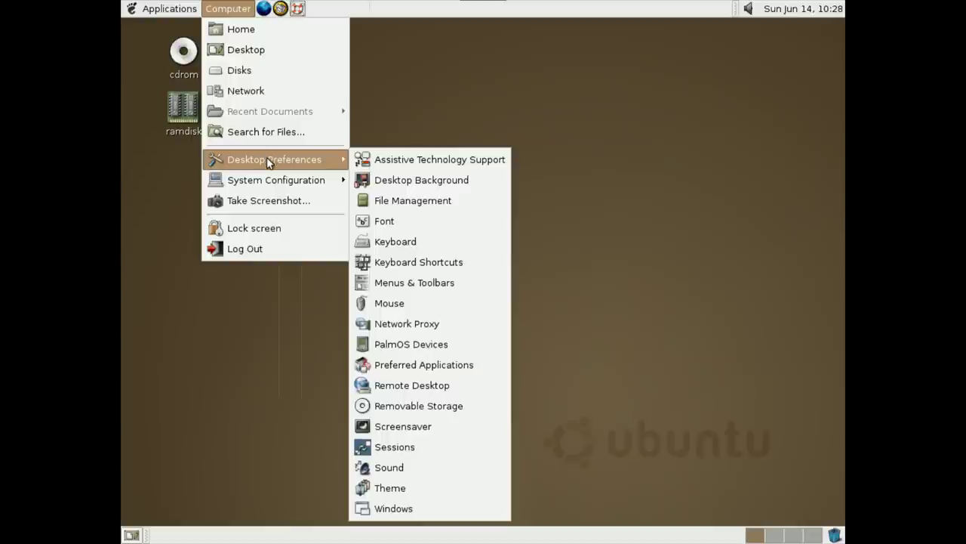
pyautogui.moveTo(270, 172)
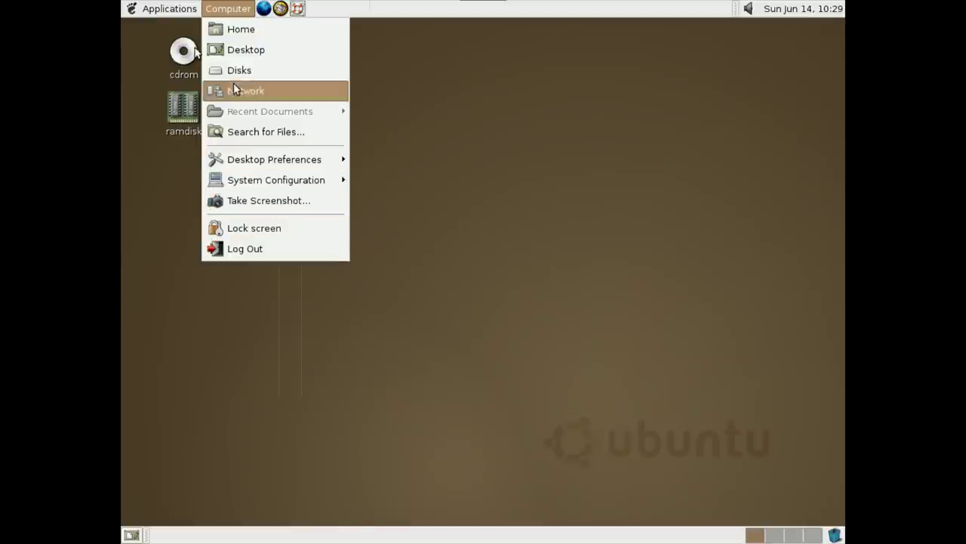
pyautogui.moveTo(164, 6)
pyautogui.moveTo(159, 30)
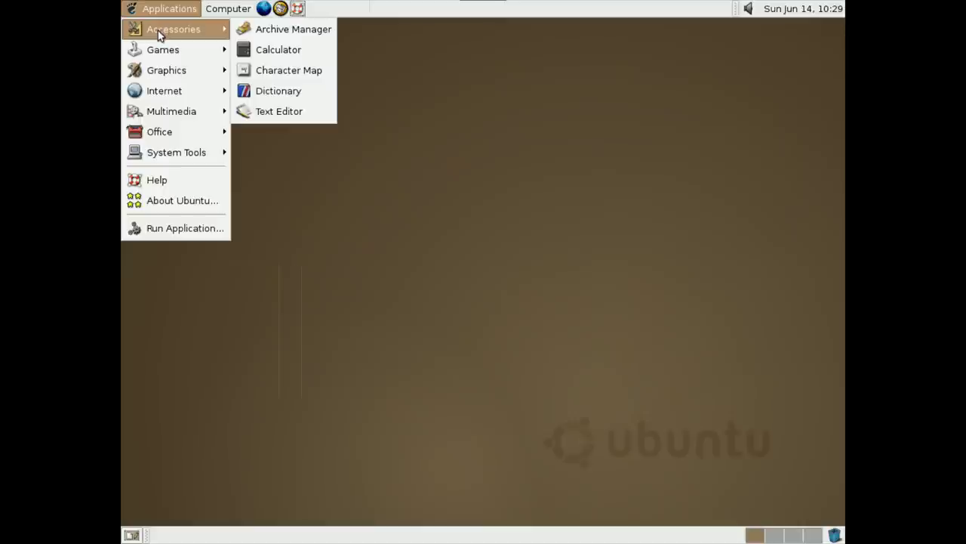
pyautogui.moveTo(160, 49)
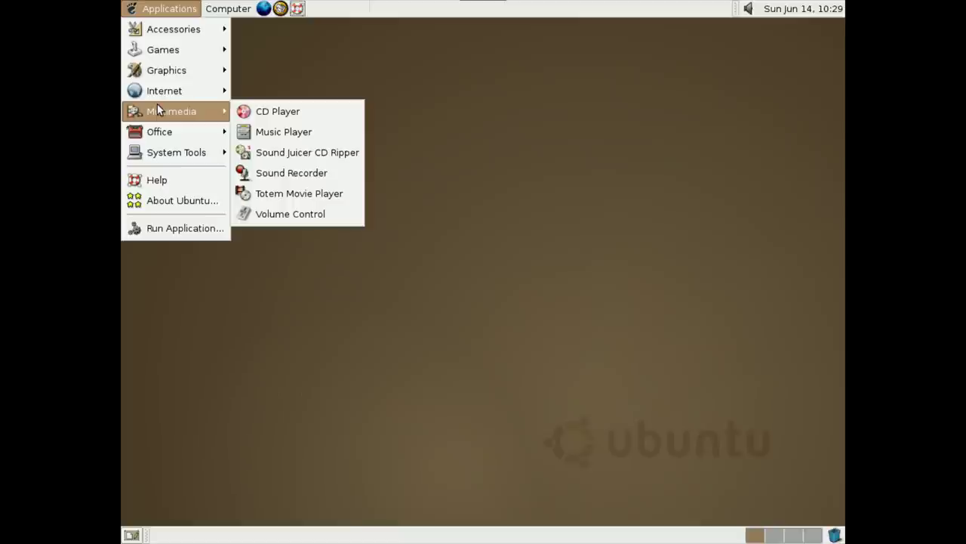
pyautogui.moveTo(157, 125)
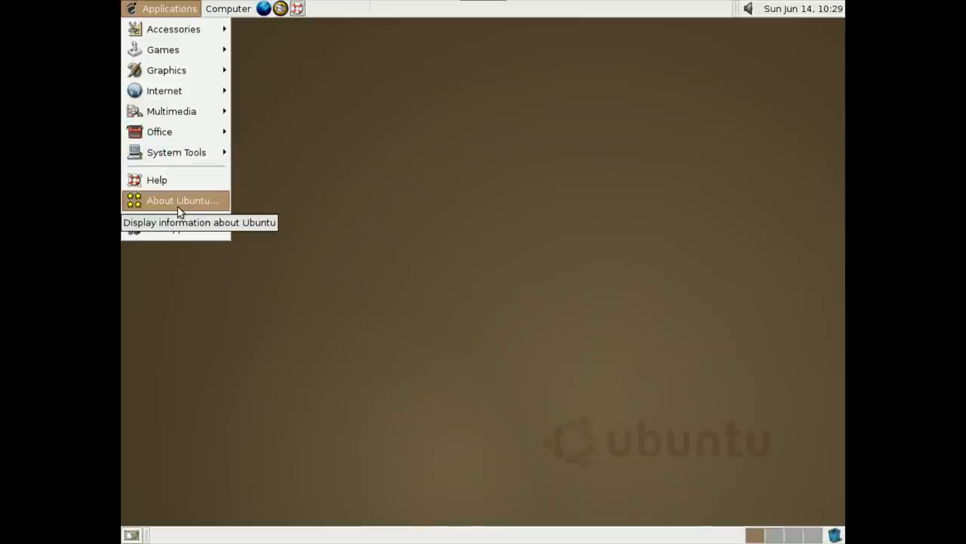
pyautogui.click(193, 236)
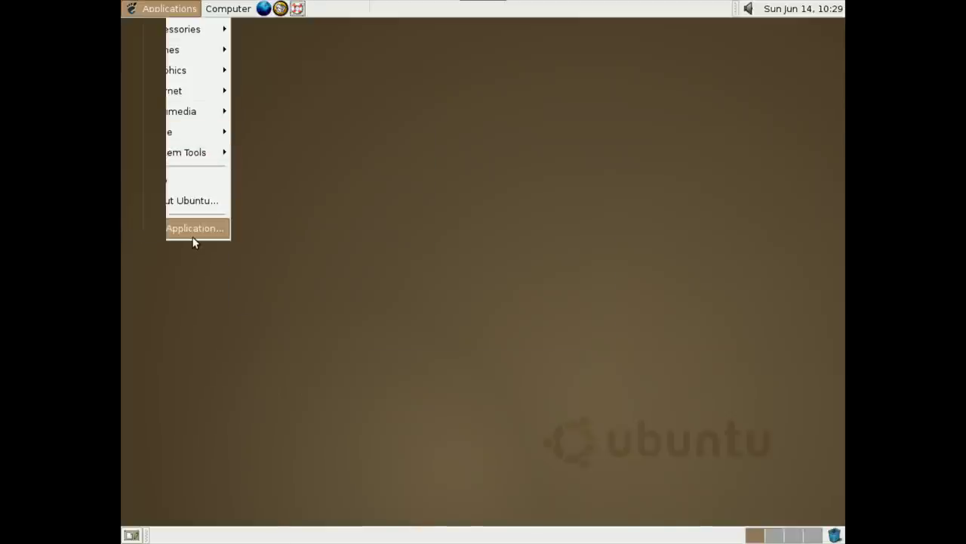
pyautogui.click(500, 321)
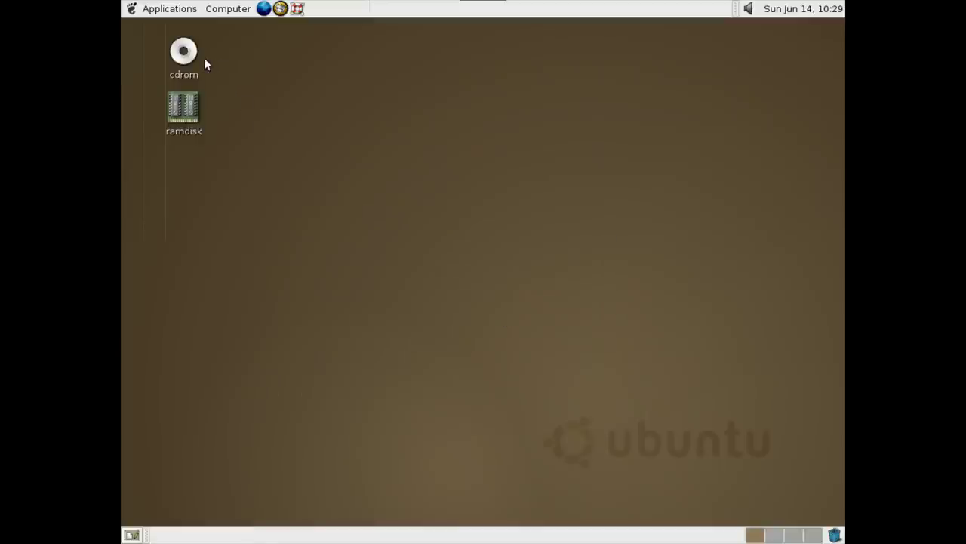
# - Try to open the ramdisk volume on the desktop
pyautogui.click(176, 71)
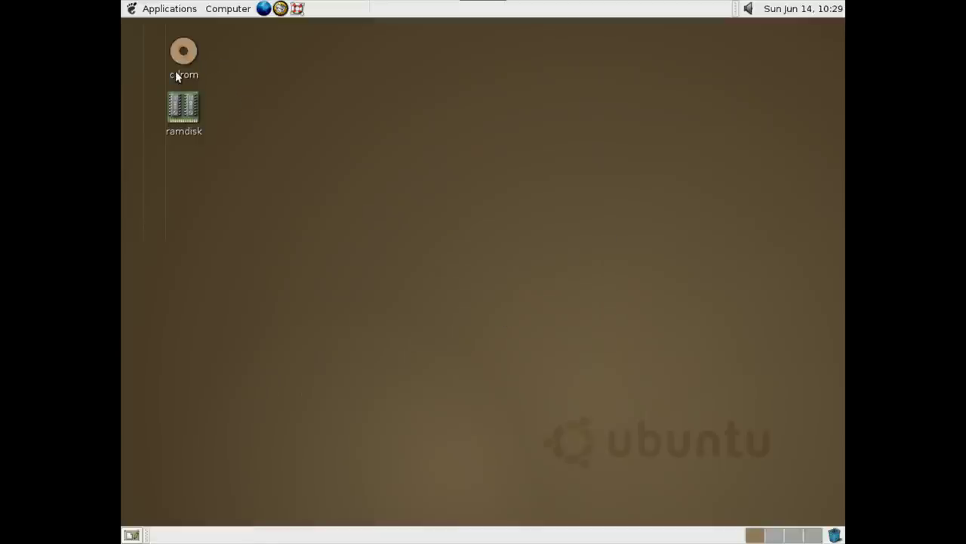
pyautogui.click(181, 110)
pyautogui.click(137, 8)
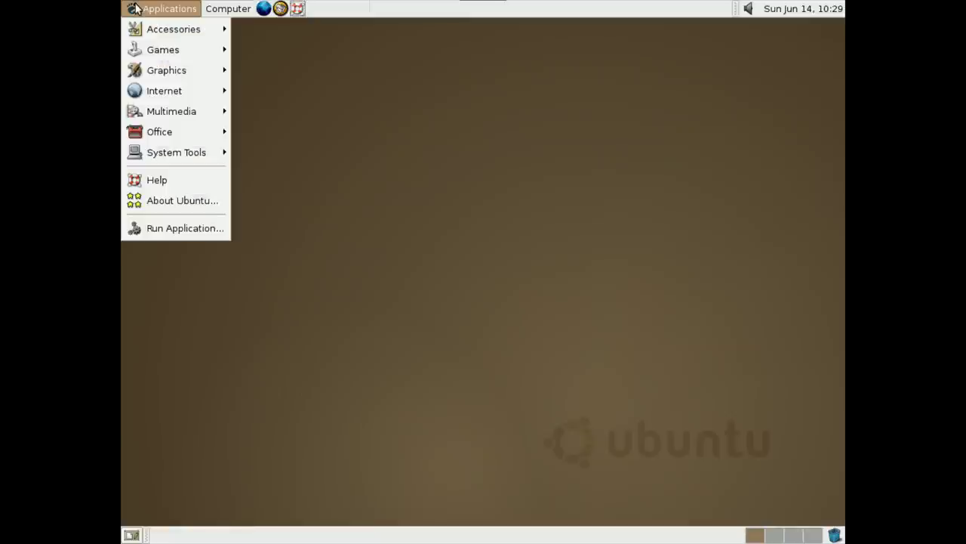
pyautogui.click(331, 165)
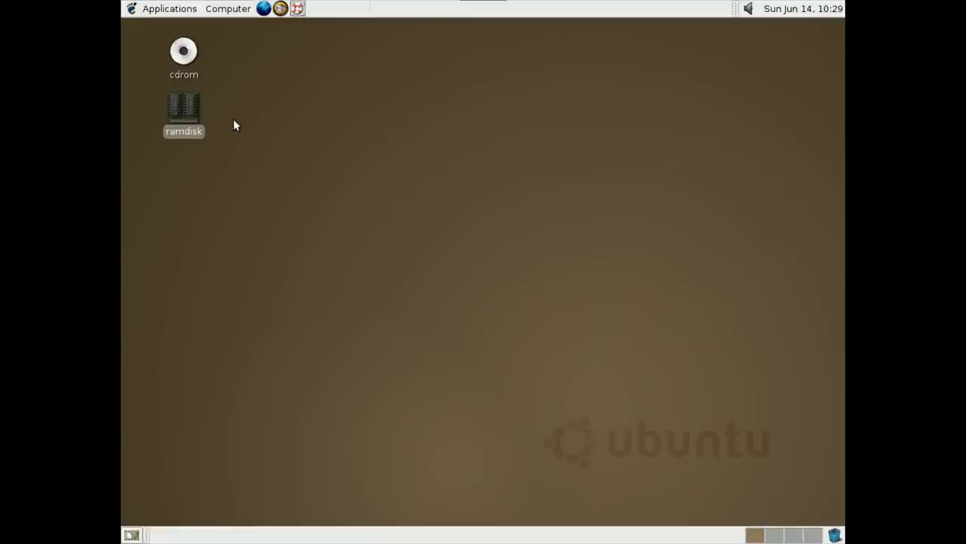
pyautogui.click(192, 113)
pyautogui.rightClick(194, 115)
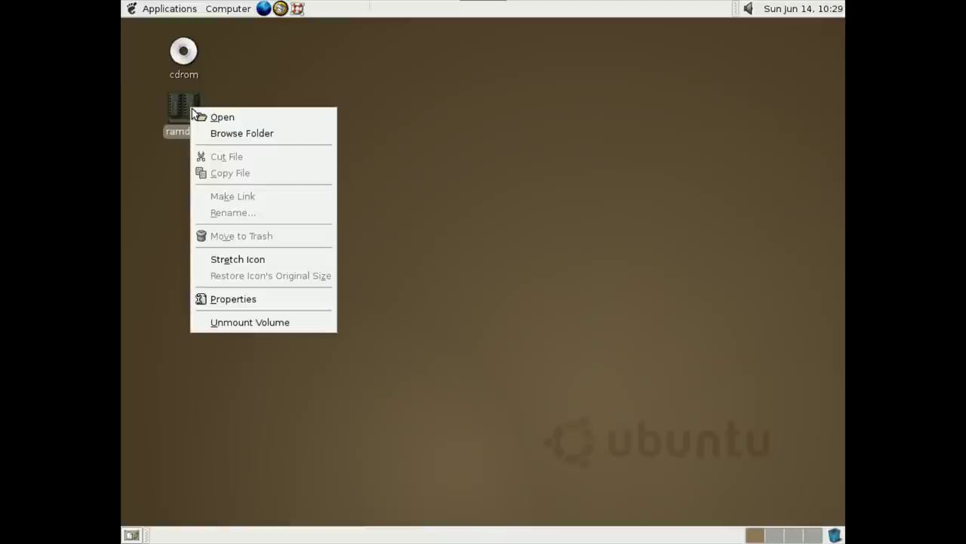
pyautogui.click(220, 119)
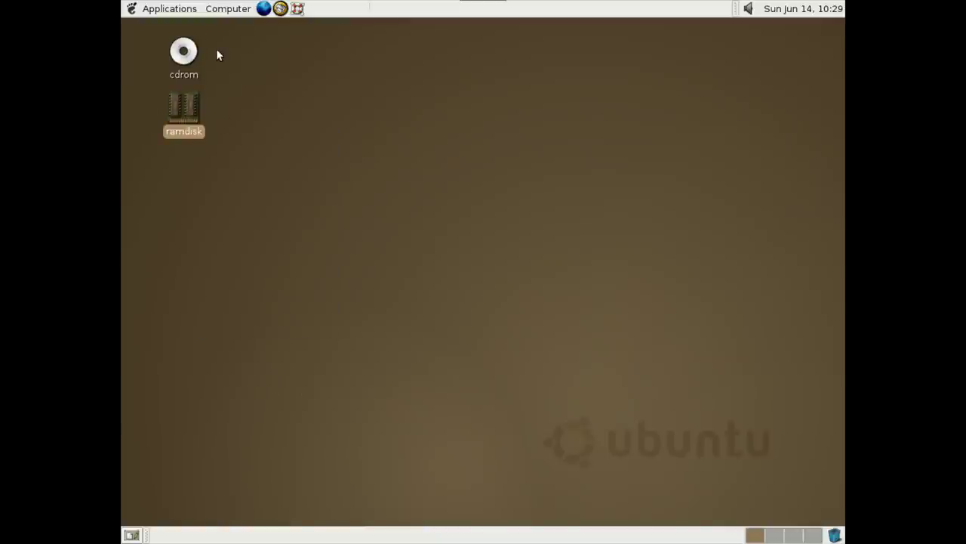
pyautogui.click(181, 28)
# - Open a Root Terminal from the installed system tools
pyautogui.click(170, 12)
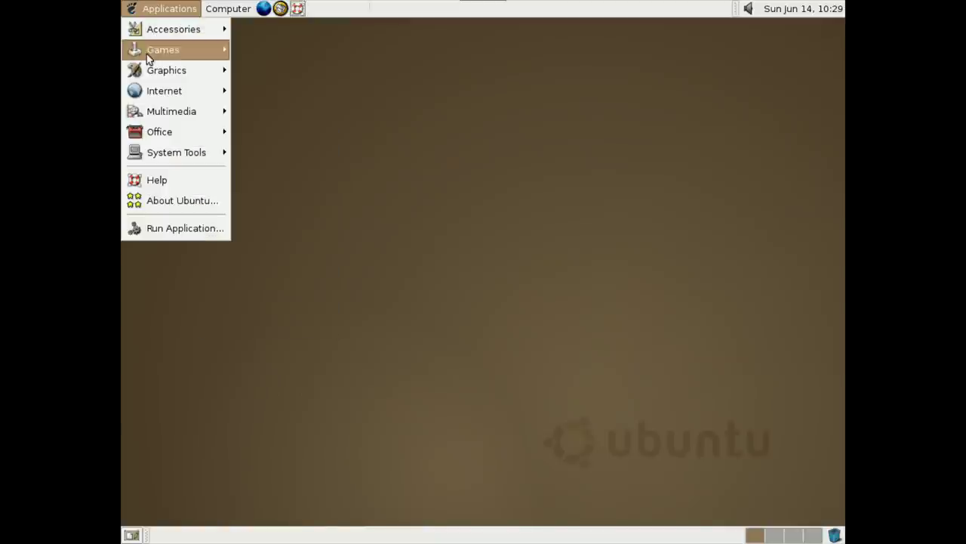
pyautogui.moveTo(168, 142)
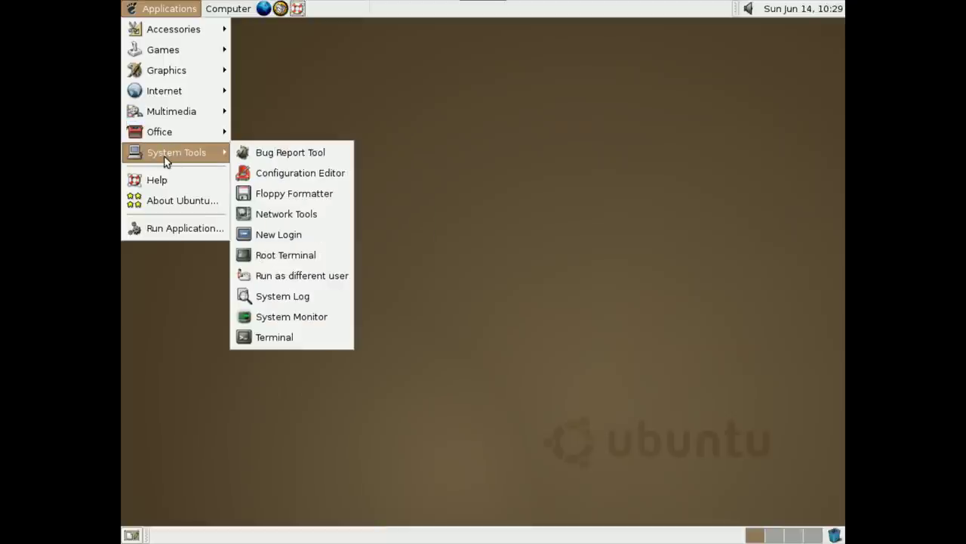
pyautogui.click(287, 254)
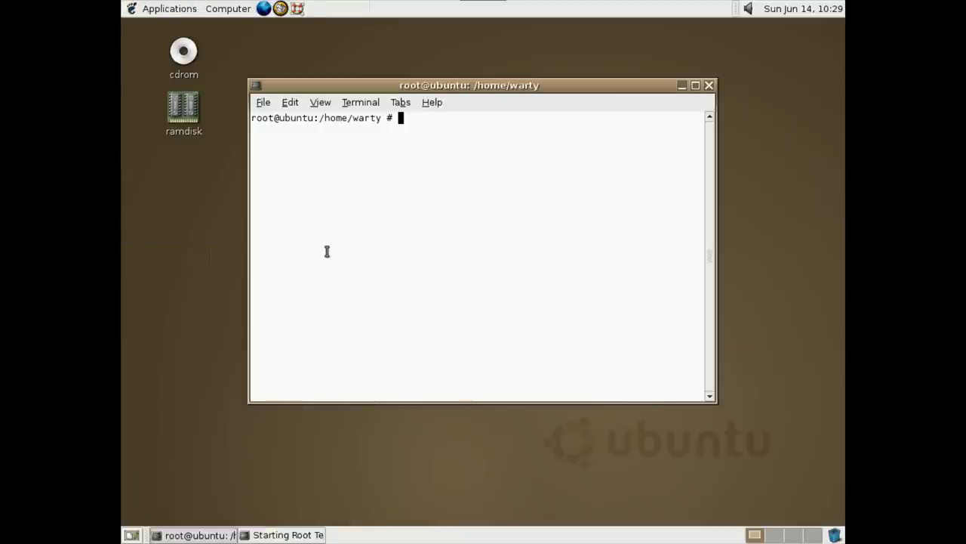
# - Display the full kernel and system information in the terminal with uname -a
pyautogui.write('unsmq')
pyautogui.press('BackSpace')
pyautogui.press('BackSpace')
pyautogui.press('BackSpace')
pyautogui.write('a')
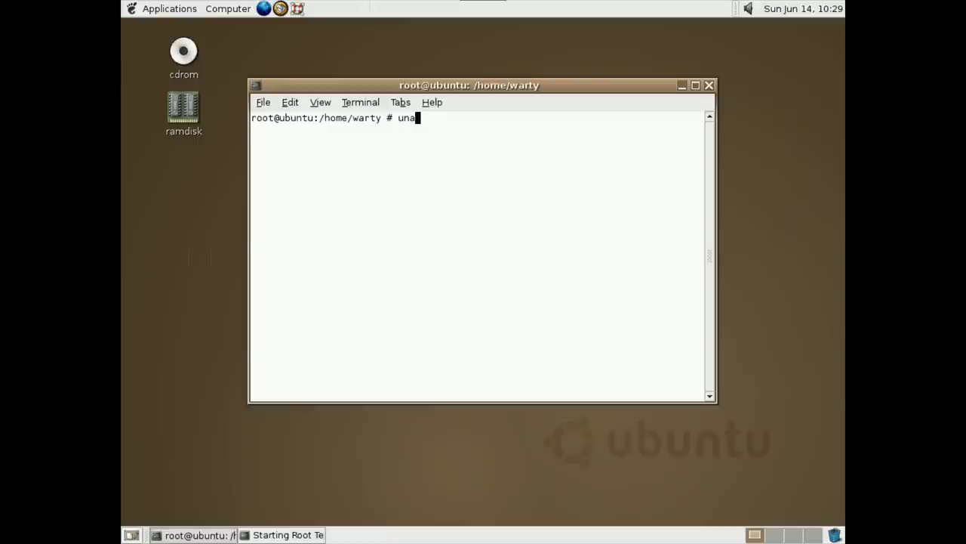
pyautogui.write('me -a')
pyautogui.press('Return')
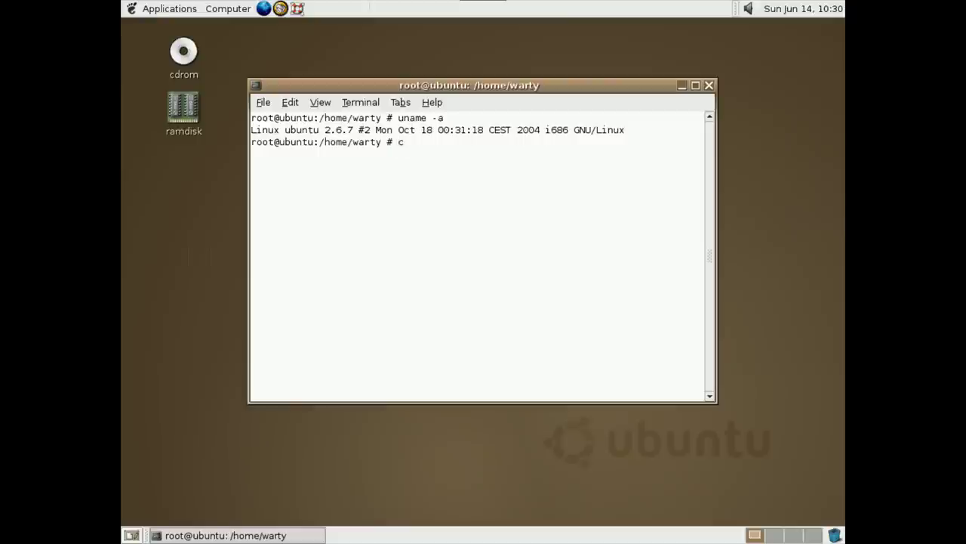
# - List the possible file names under /etc/ and display the contents of /etc/issue with cat
pyautogui.write('cat /etc/')
pyautogui.press('Tab')
pyautogui.press('Tab')
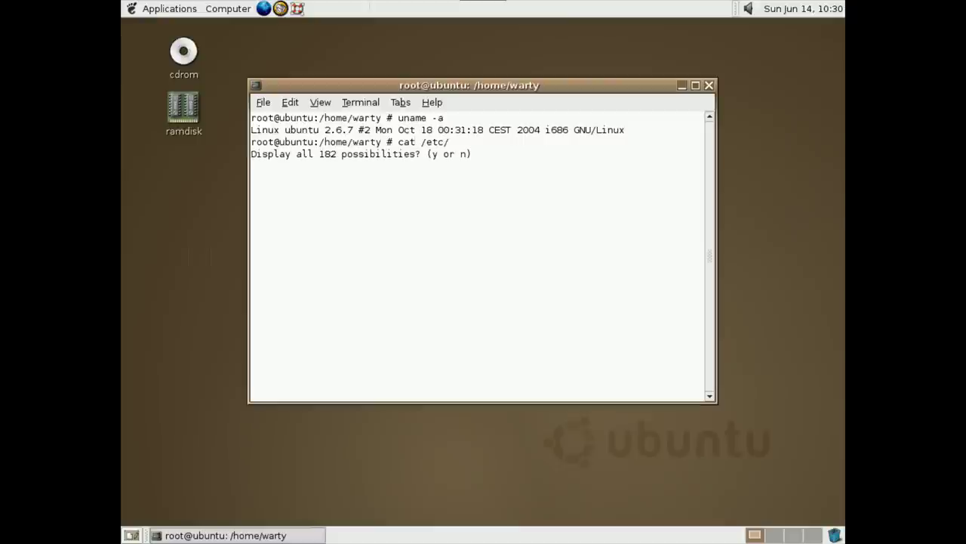
pyautogui.press('y')
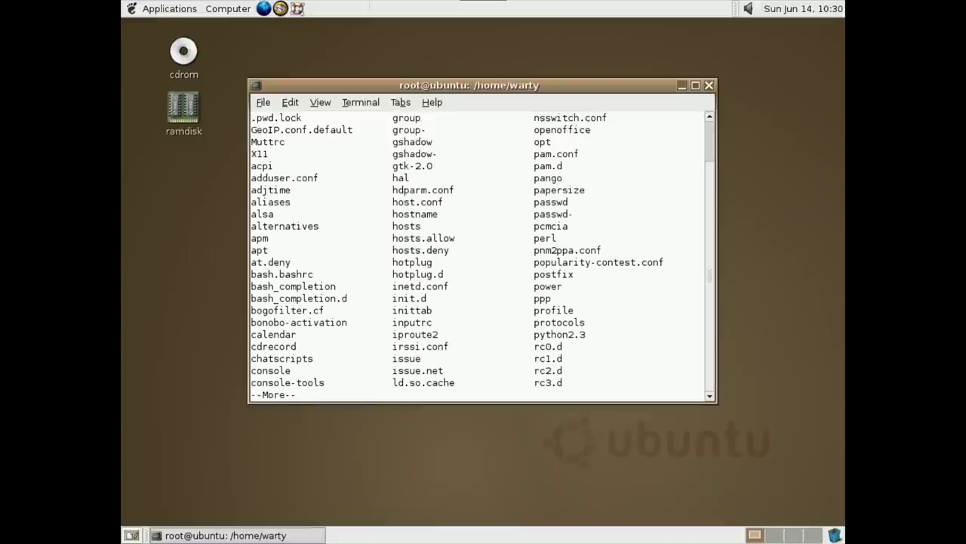
pyautogui.write('q')
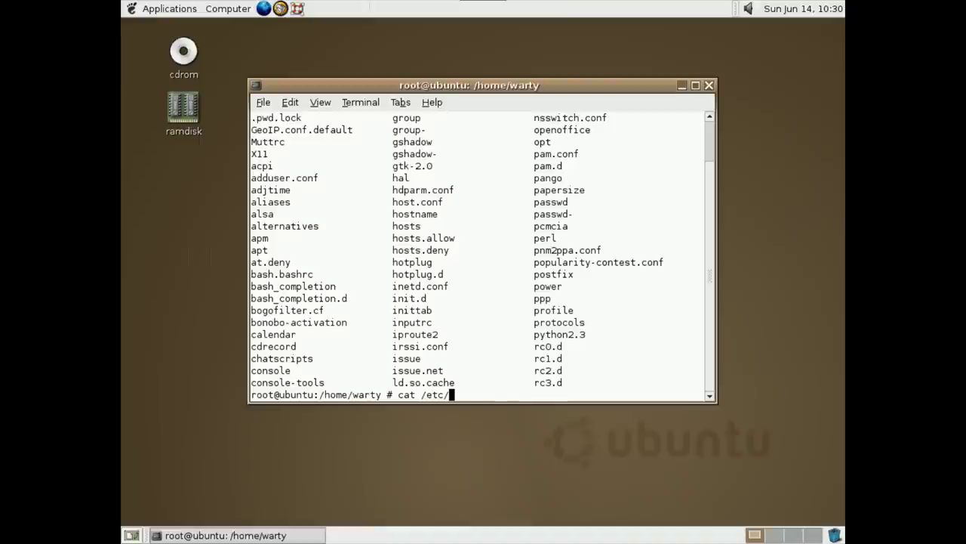
pyautogui.write('issue')
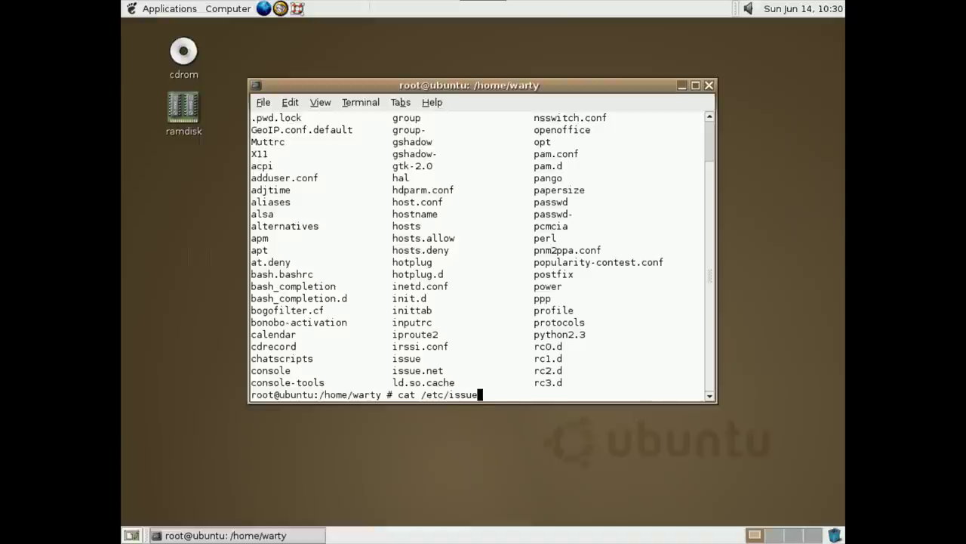
pyautogui.press('Return')
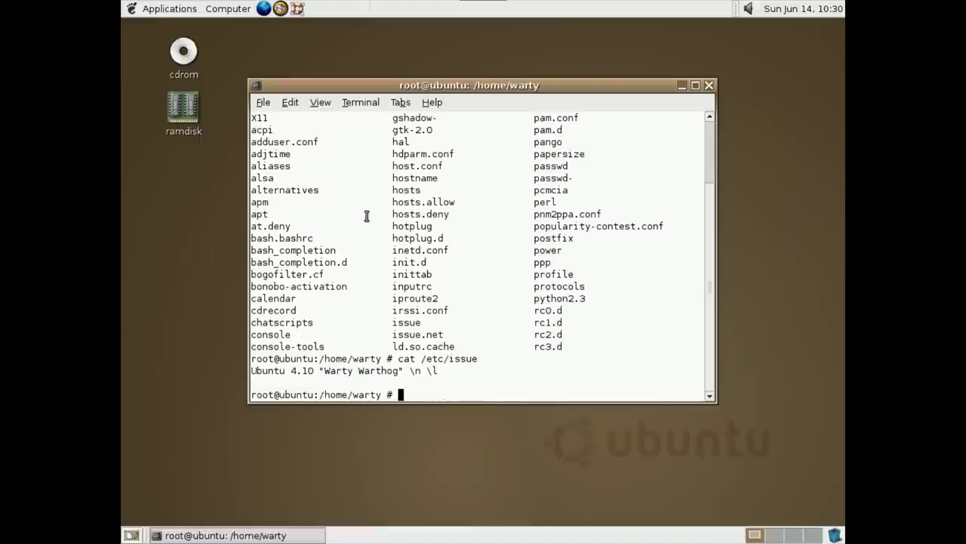
# - Display the distribution's full release details with lsb_release -a
pyautogui.scroll(2, 366, 216)
pyautogui.scroll(-2, 366, 216)
pyautogui.write('lsb')
pyautogui.press('Tab')
pyautogui.write('-a')
pyautogui.press('Return')
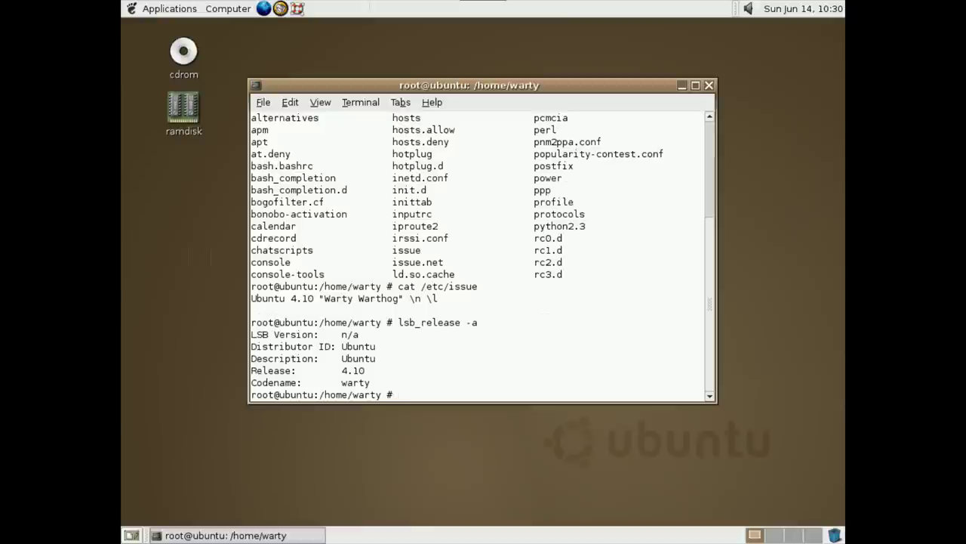
# - List the startup scripts in /etc/init.d/ with ls, repeat the listing, and abandon the pending command
pyautogui.write('ls /e')
pyautogui.press('Tab')
pyautogui.write('init.')
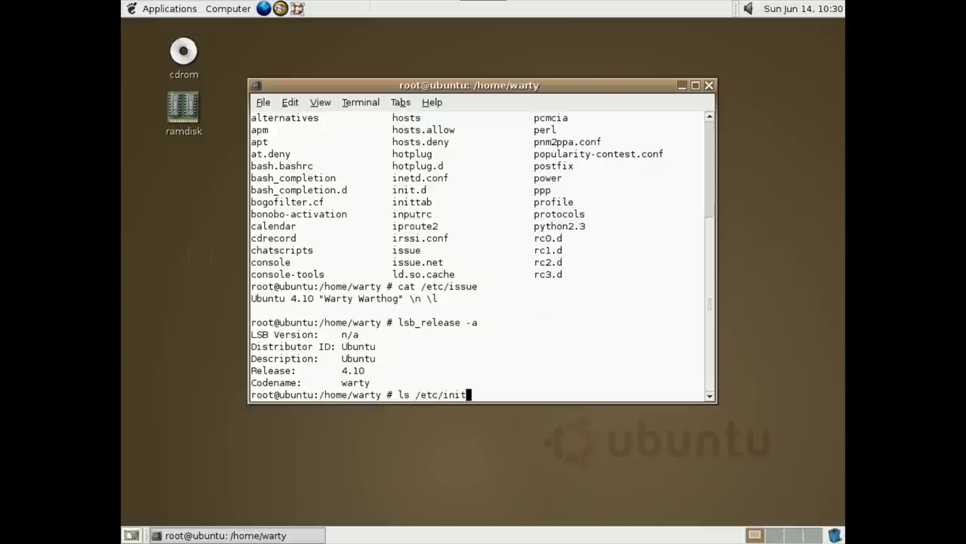
pyautogui.press('Tab')
pyautogui.press('Return')
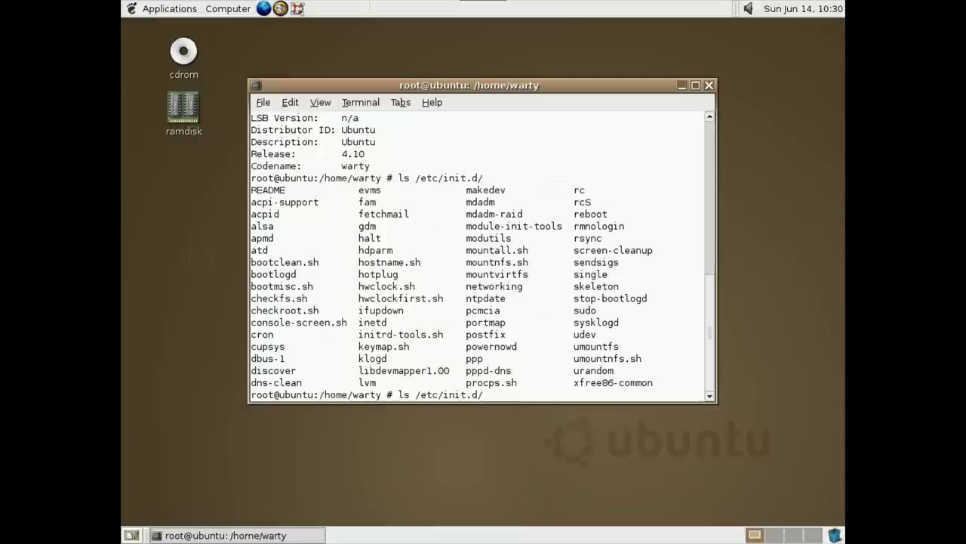
pyautogui.press('Tab')
pyautogui.press('Tab')
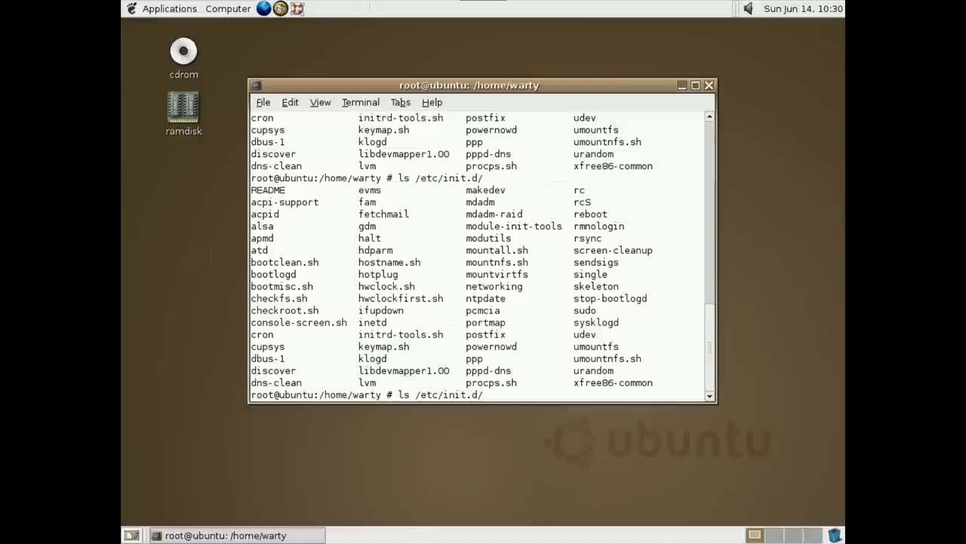
pyautogui.write('p')
pyautogui.press('BackSpace')
pyautogui.hotkey('ctrl', 'c')
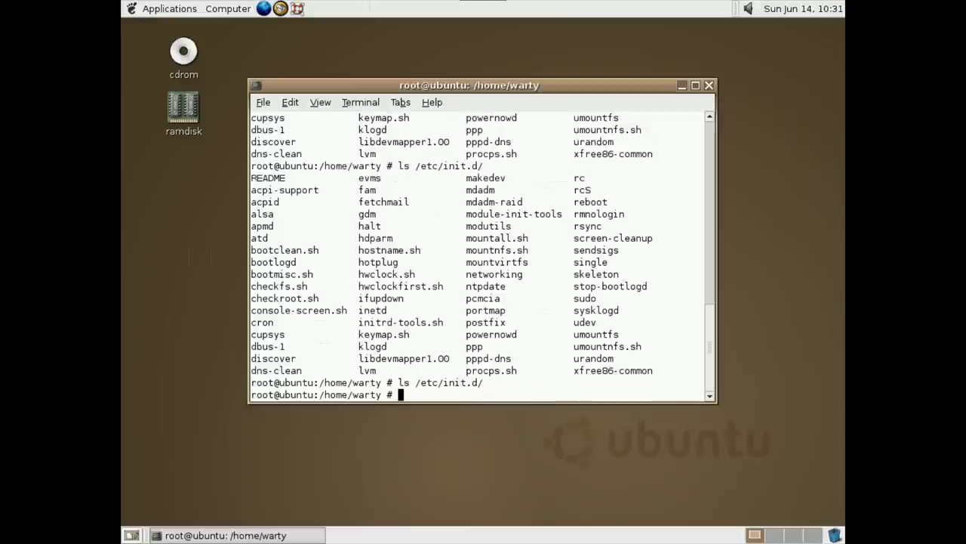
# - Run top, maximize the terminal window to examine the running processes, and quit top
pyautogui.write('top')
pyautogui.press('Return')
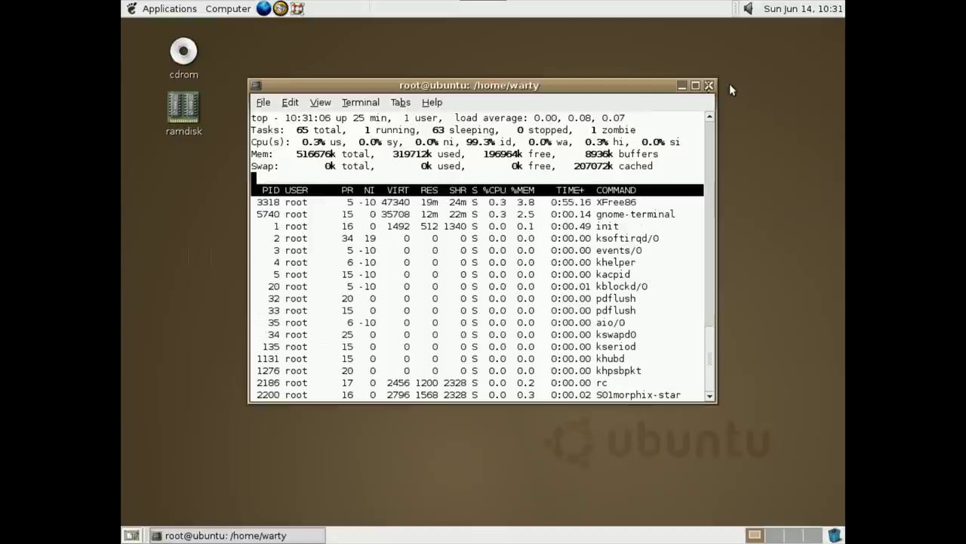
pyautogui.click(695, 85)
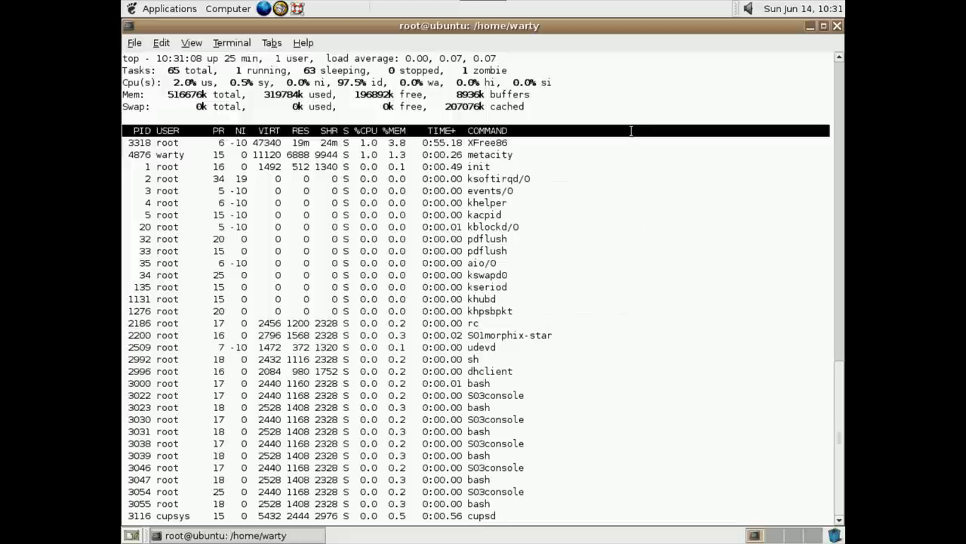
pyautogui.scroll(10, 632, 131)
pyautogui.scroll(-10, 631, 131)
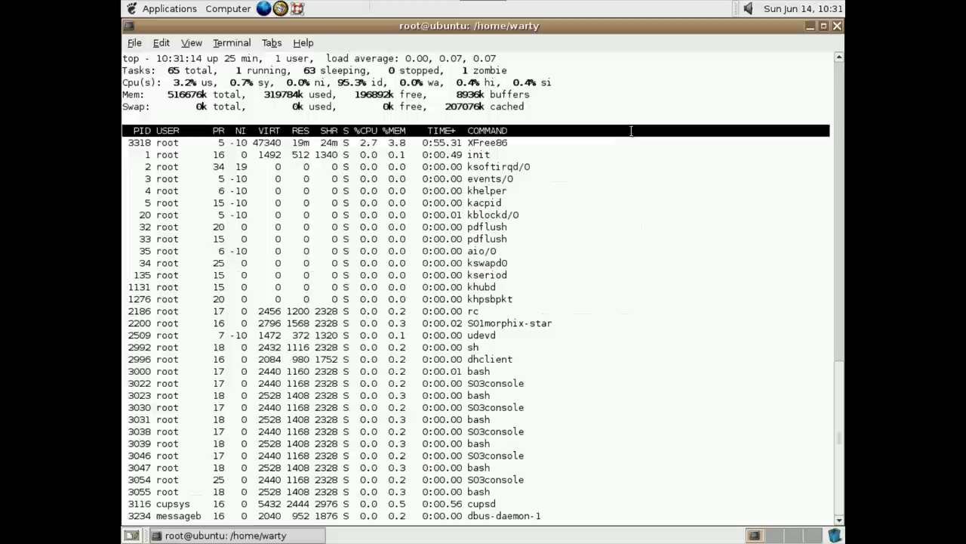
pyautogui.write('q')
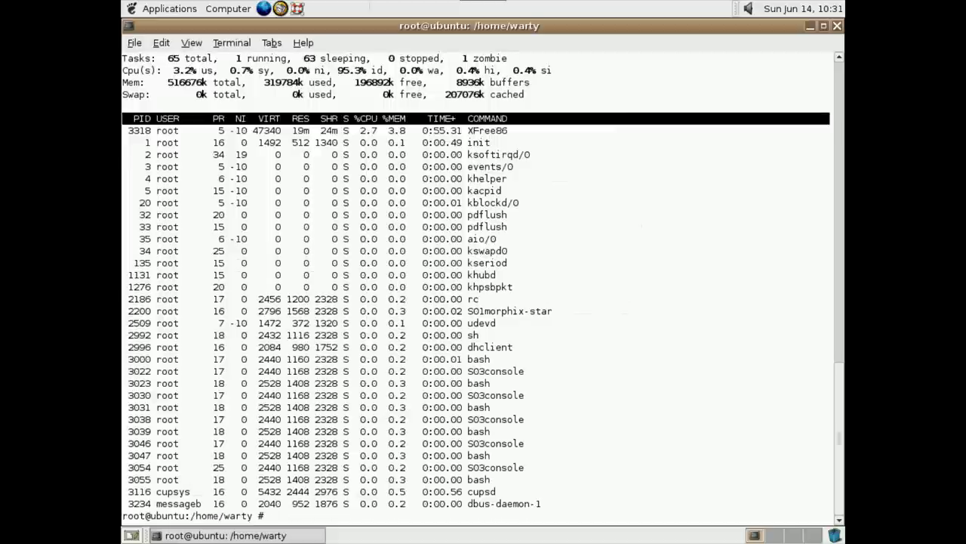
pyautogui.write('html2text')
pyautogui.press('BackSpace')
pyautogui.press('BackSpace')
pyautogui.press('BackSpace')
pyautogui.press('BackSpace')
pyautogui.press('BackSpace')
pyautogui.press('BackSpace')
pyautogui.press('BackSpace')
pyautogui.press('BackSpace')
pyautogui.press('BackSpace')
pyautogui.press('BackSpace')
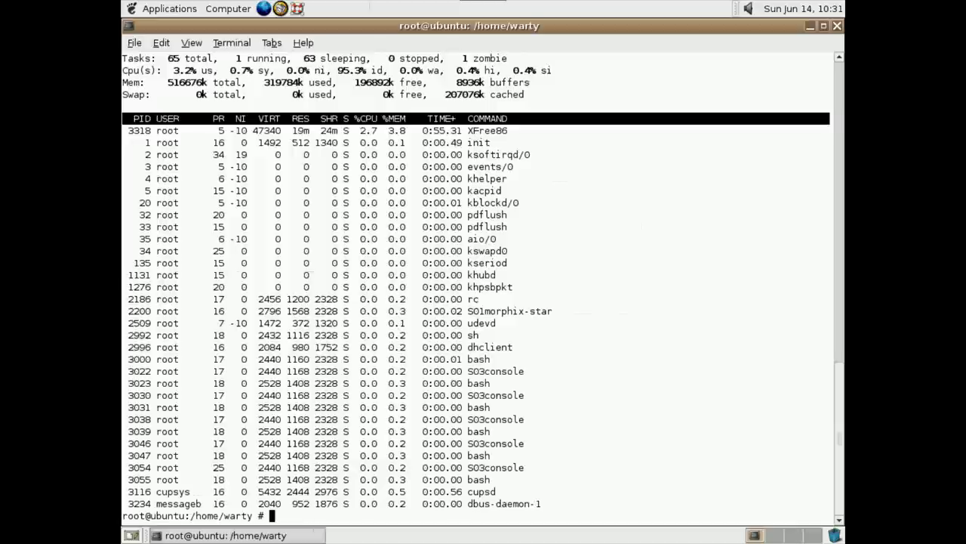
# - Display the memory usage in megabytes with free -m and clear the terminal screen
pyautogui.write('free -m')
pyautogui.press('Return')
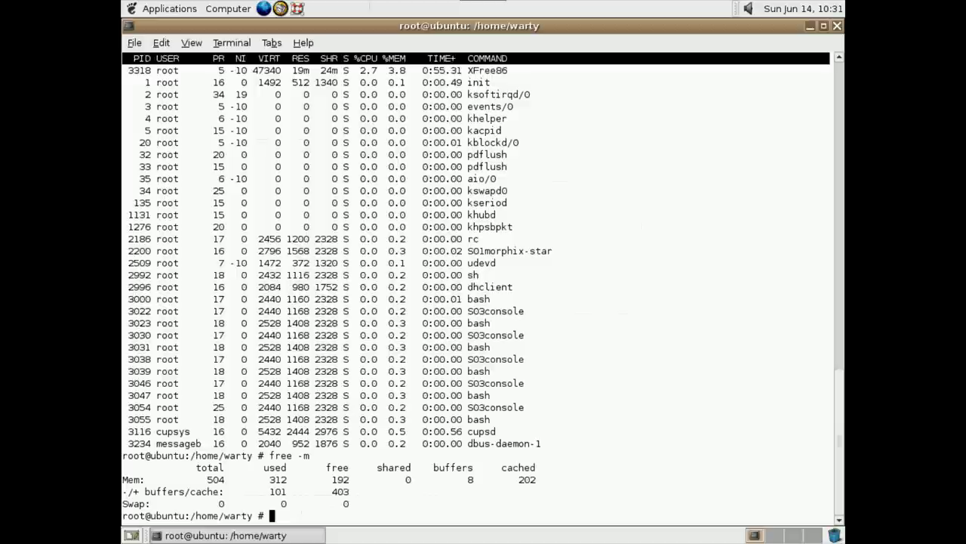
pyautogui.press('Return')
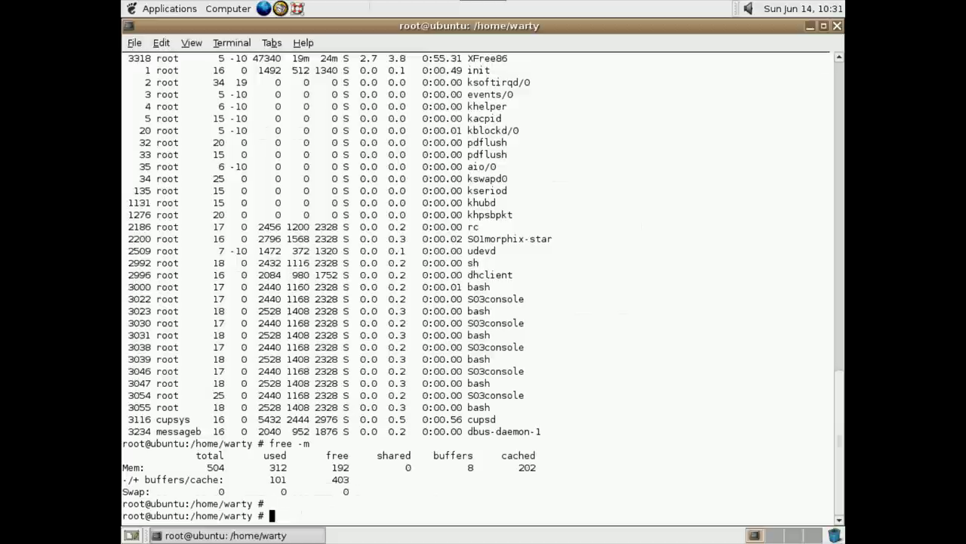
pyautogui.hotkey('ctrl', 'l')
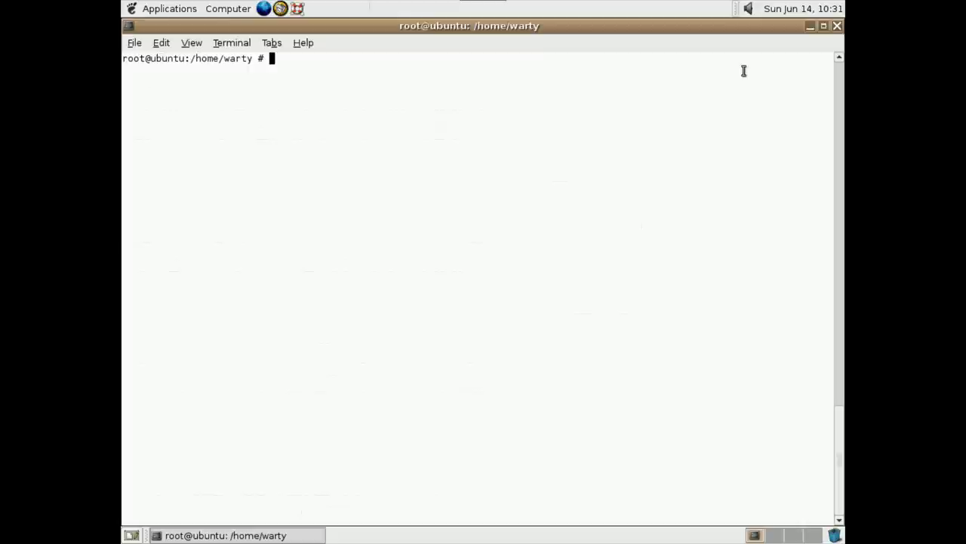
# - List the contents of the root directory and of /bin/ with ls, and close the terminal window
pyautogui.write('ls .')
pyautogui.press('BackSpace')
pyautogui.write('/')
pyautogui.press('Return')
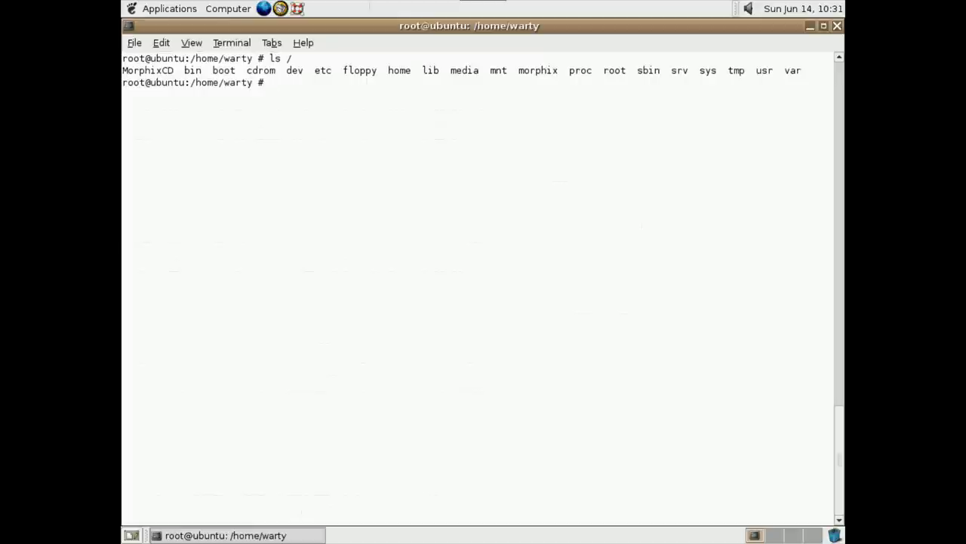
pyautogui.write('ls /bin/')
pyautogui.press('Return')
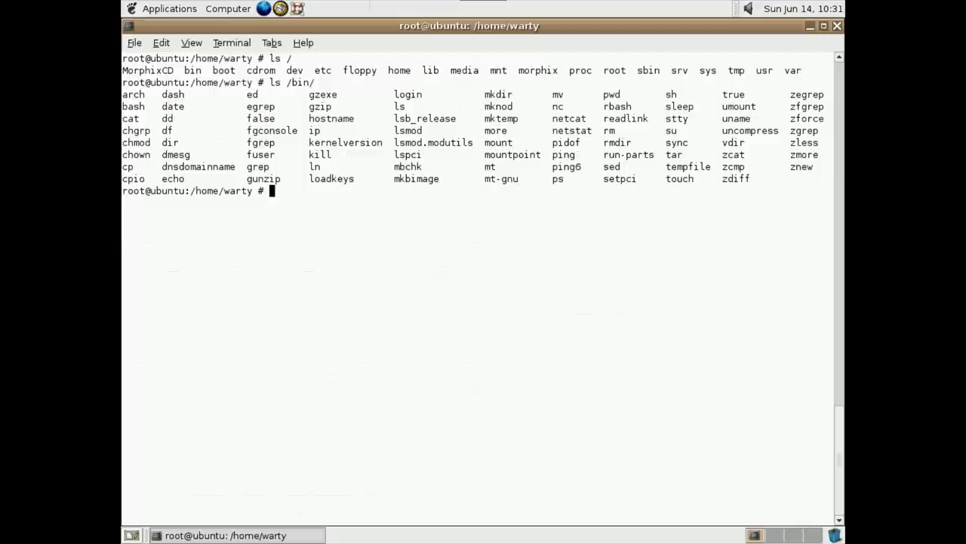
pyautogui.click(837, 26)
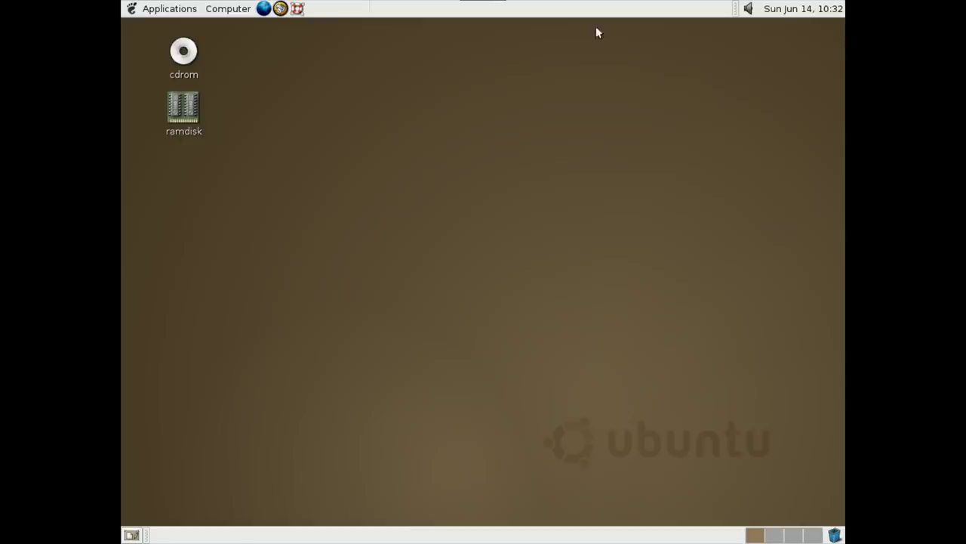
# - Open Evolution and look through its Mail, Contacts, Calendars, Tasks and Exchange sections
pyautogui.click(278, 10)
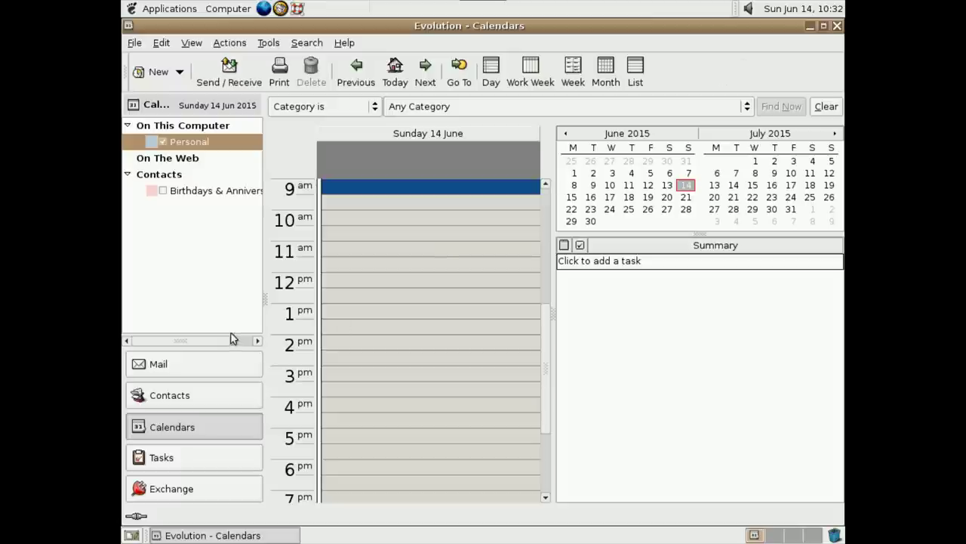
pyautogui.click(220, 361)
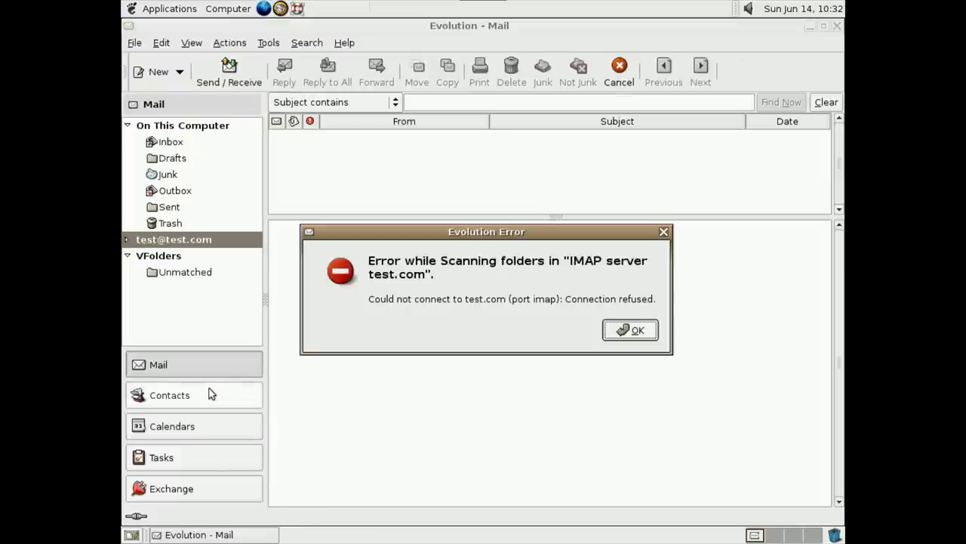
pyautogui.click(212, 394)
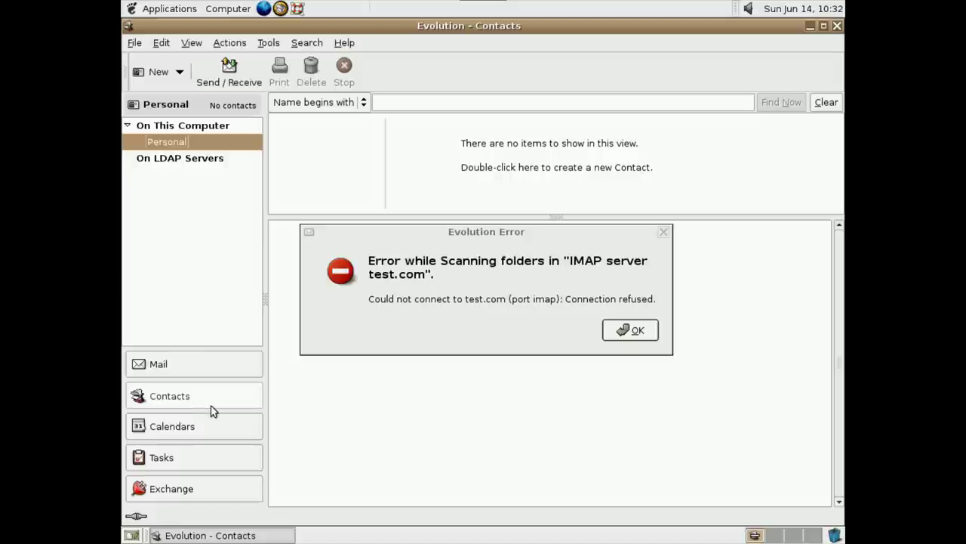
pyautogui.click(213, 422)
pyautogui.click(204, 453)
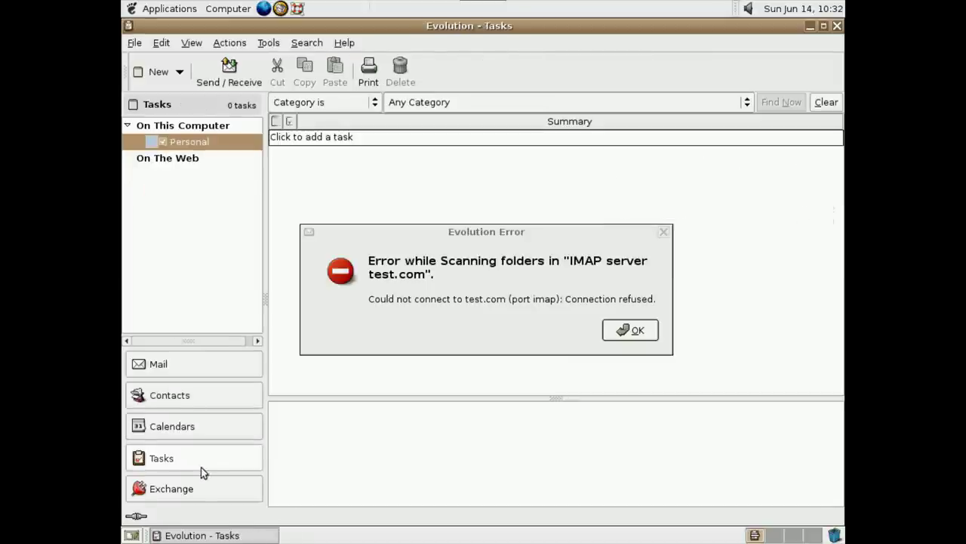
pyautogui.click(189, 495)
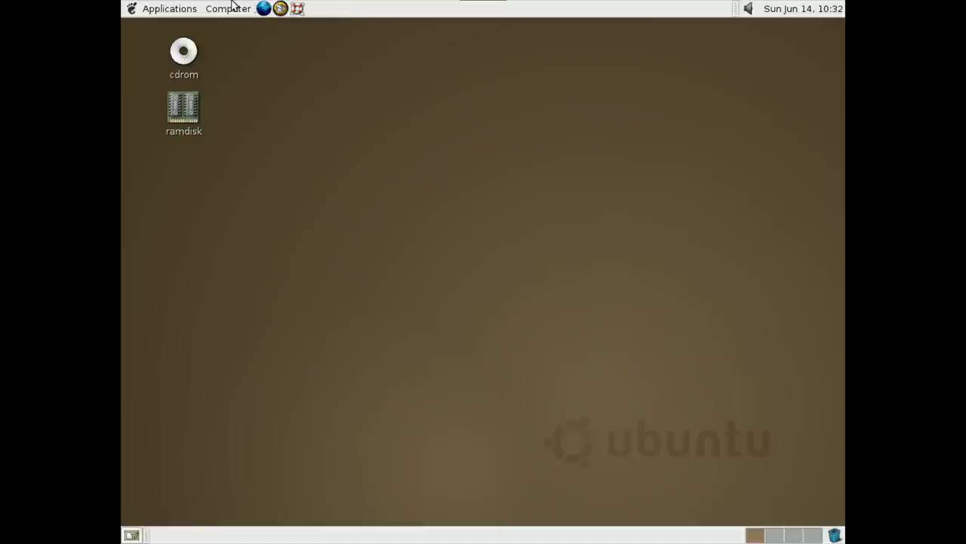
pyautogui.click(230, 8)
pyautogui.click(230, 8)
pyautogui.click(179, 6)
pyautogui.moveTo(182, 34)
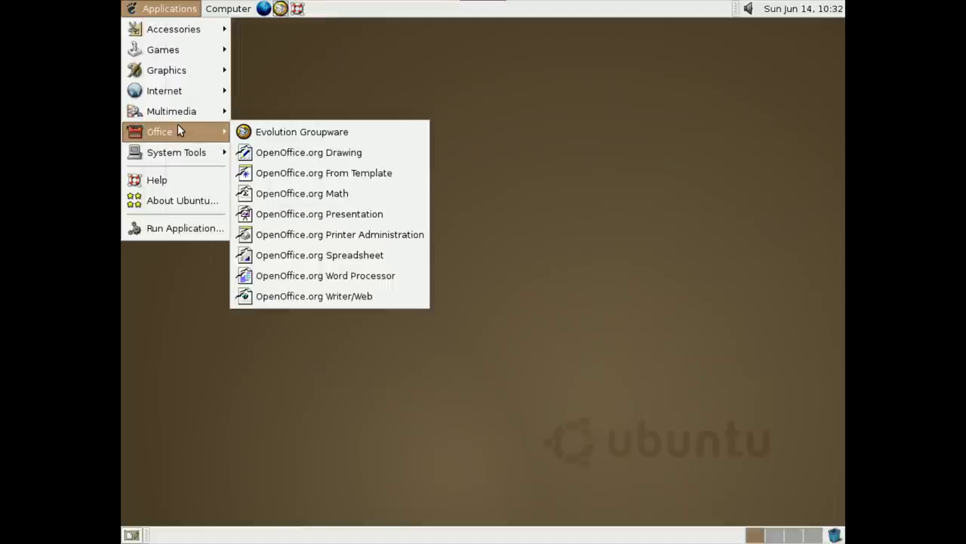
# - Open Firefox and load the ubuntu.com website
pyautogui.click(261, 7)
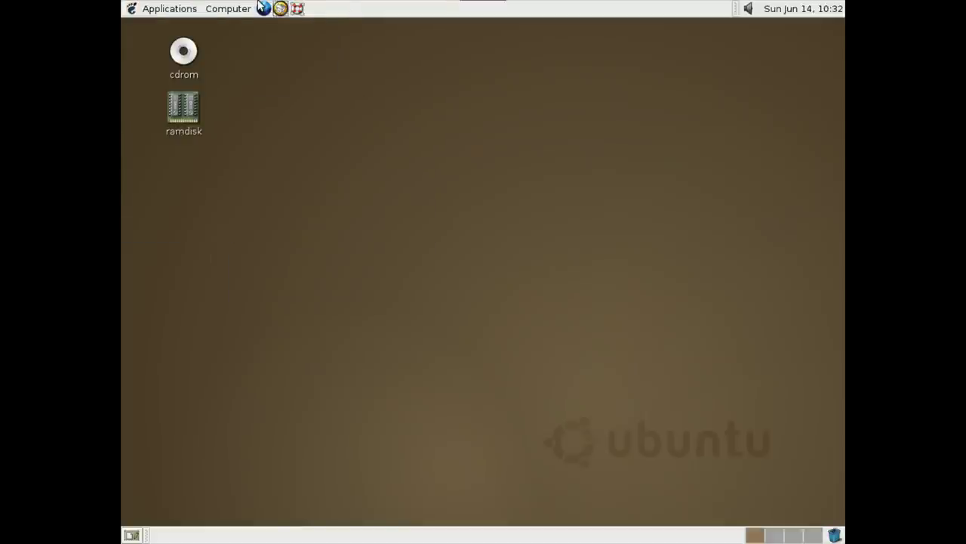
pyautogui.click(260, 7)
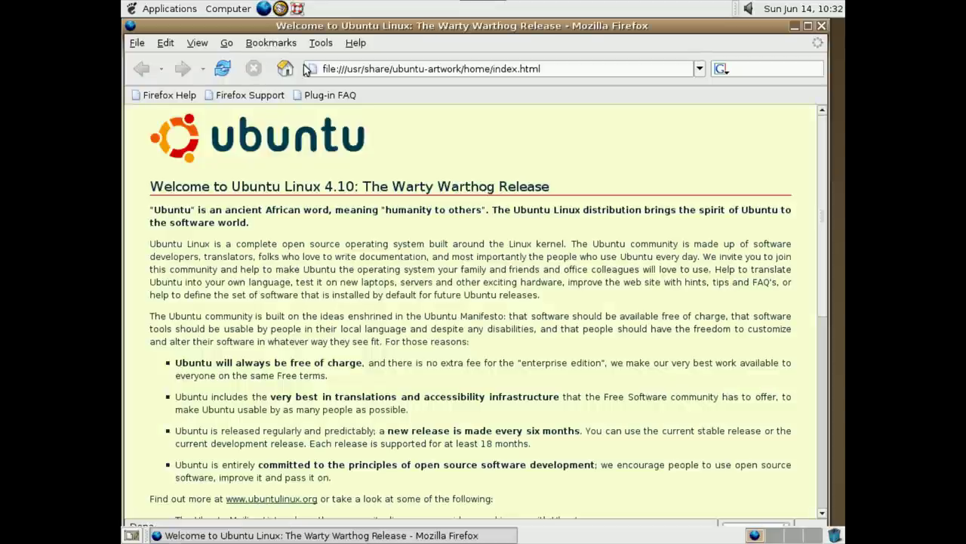
pyautogui.click(396, 75)
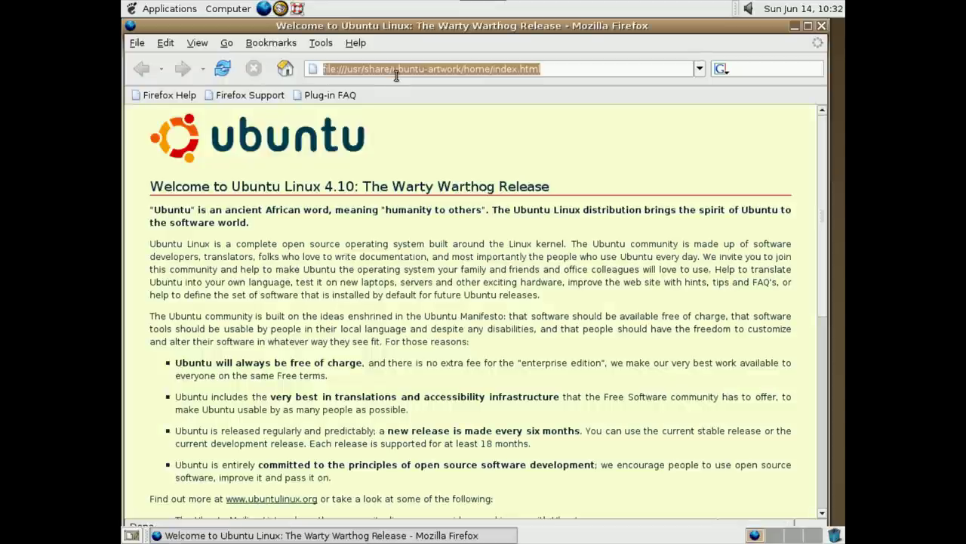
pyautogui.write('ubuntu.')
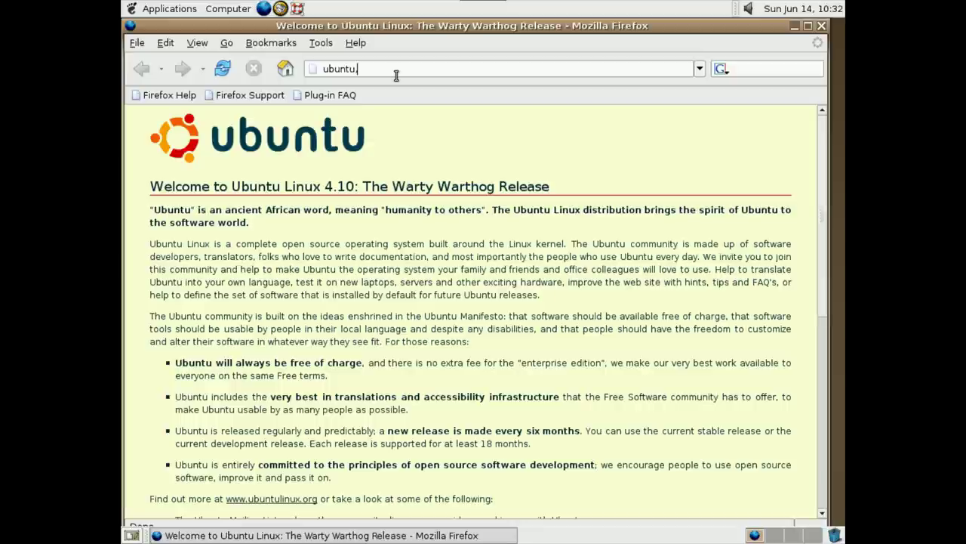
pyautogui.write('x')
pyautogui.write('om')
pyautogui.press('Return')
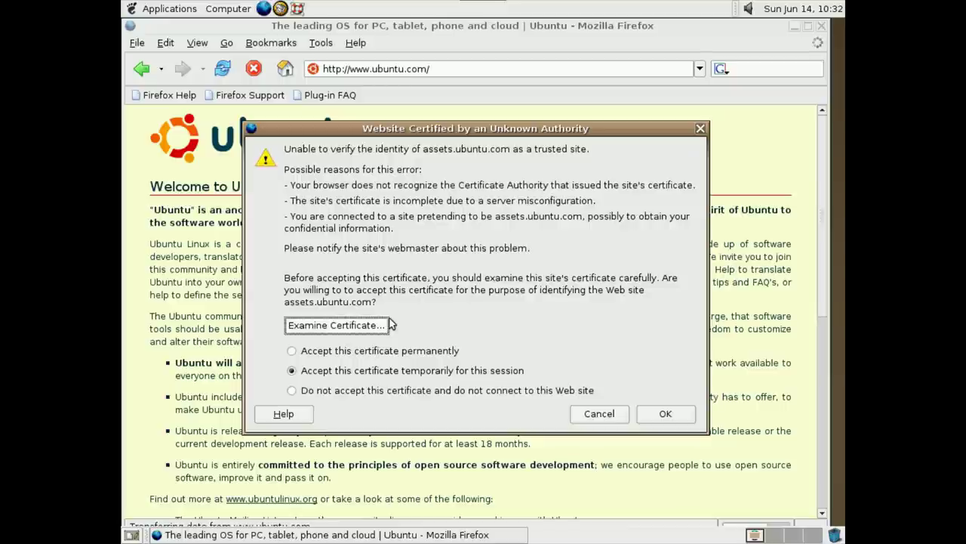
# - Accept the assets.ubuntu.com certificate permanently and dismiss the encrypted-connection alerts
pyautogui.click(381, 351)
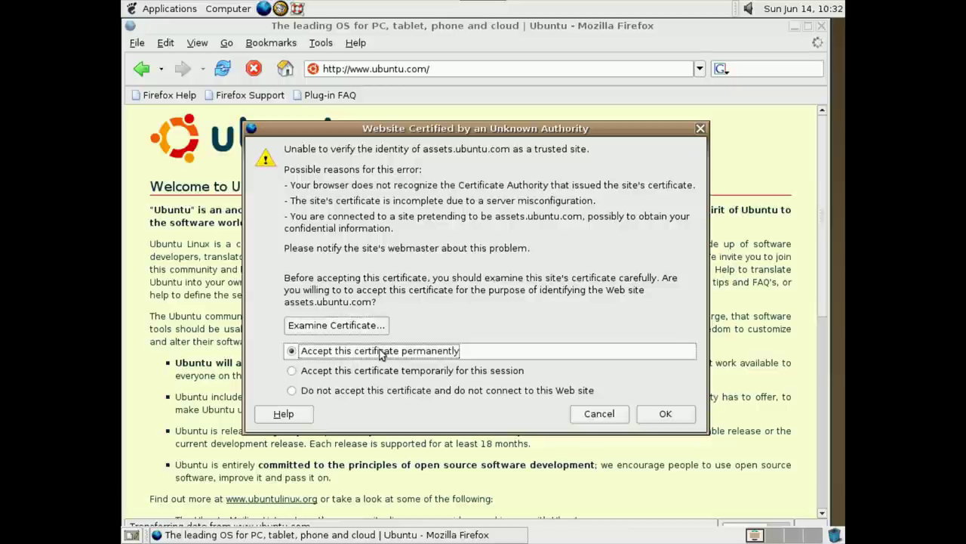
pyautogui.click(648, 416)
pyautogui.click(634, 304)
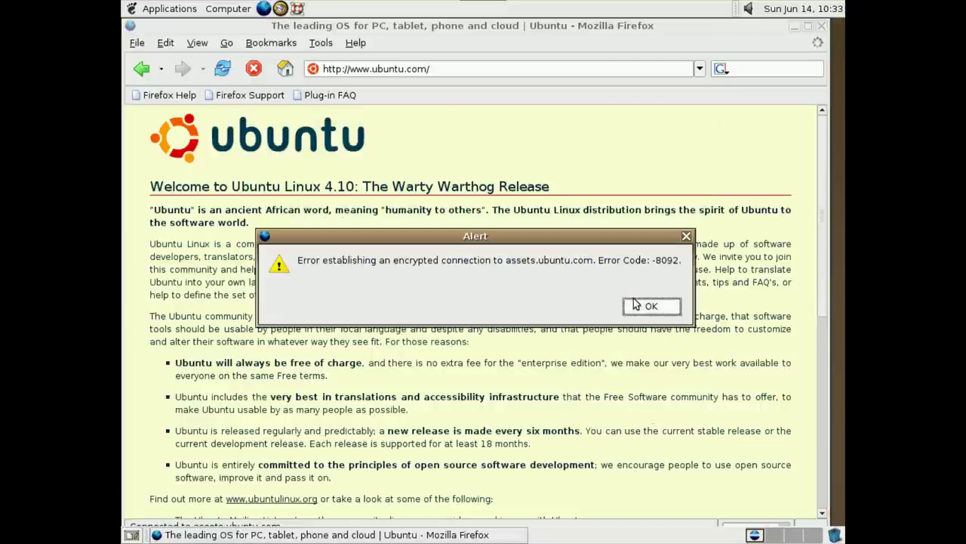
pyautogui.click(632, 303)
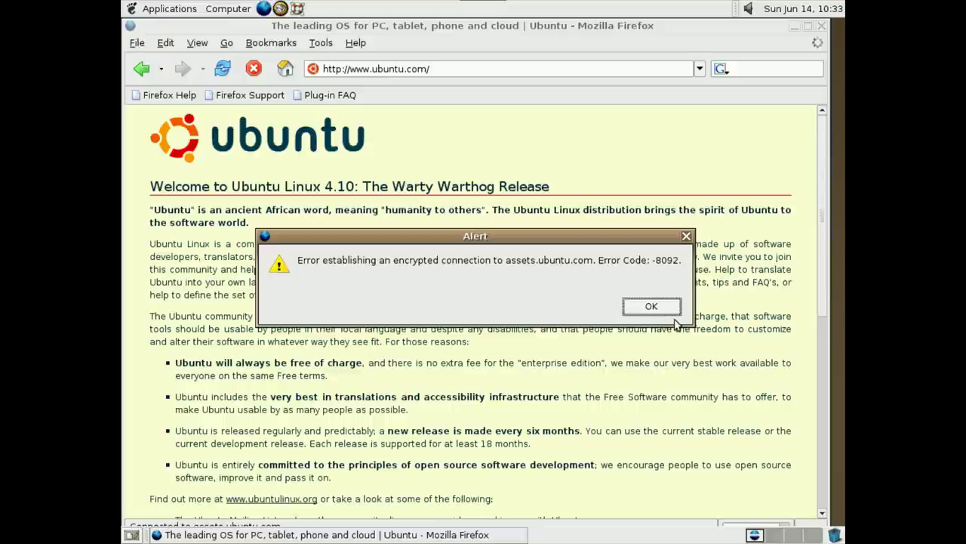
pyautogui.click(664, 306)
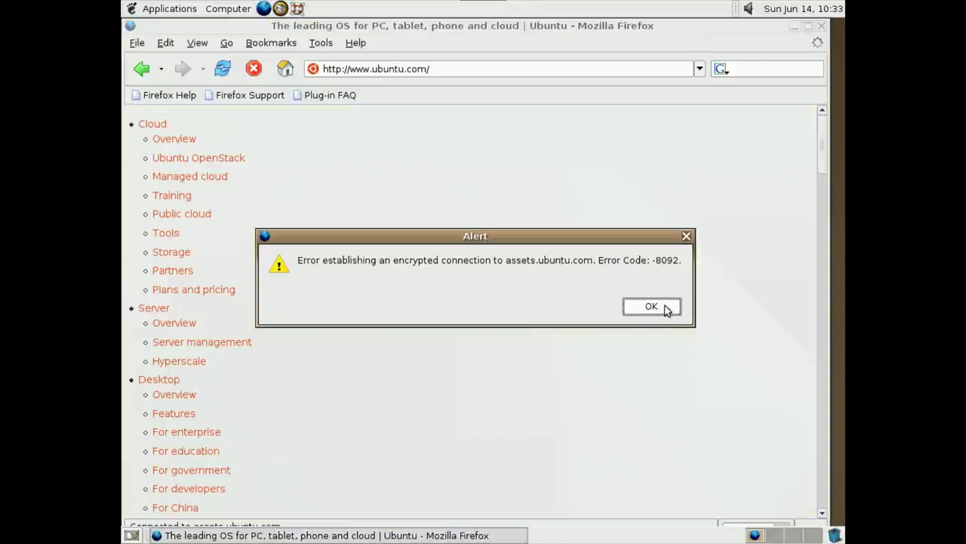
pyautogui.click(666, 307)
pyautogui.click(666, 307)
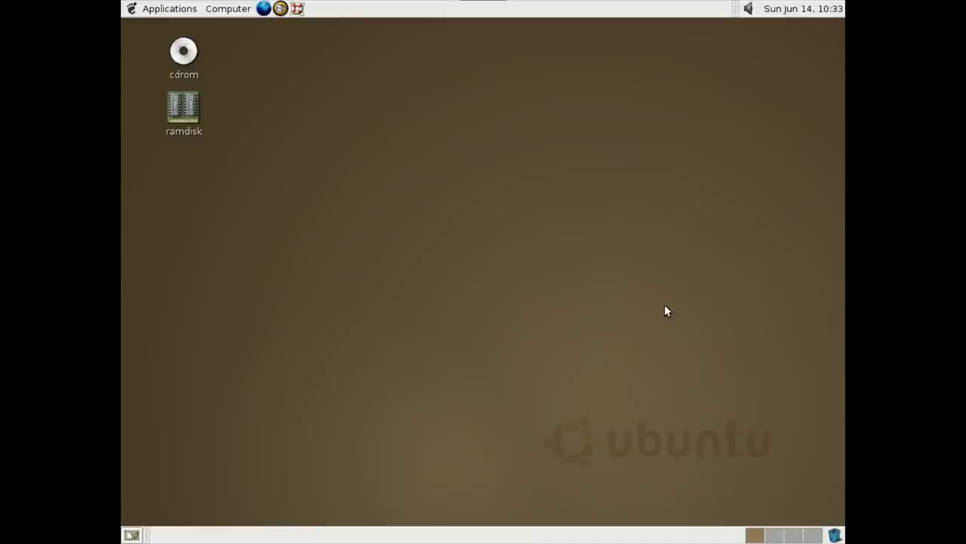
# - Reopen Firefox and load the linux.com website
pyautogui.click(264, 8)
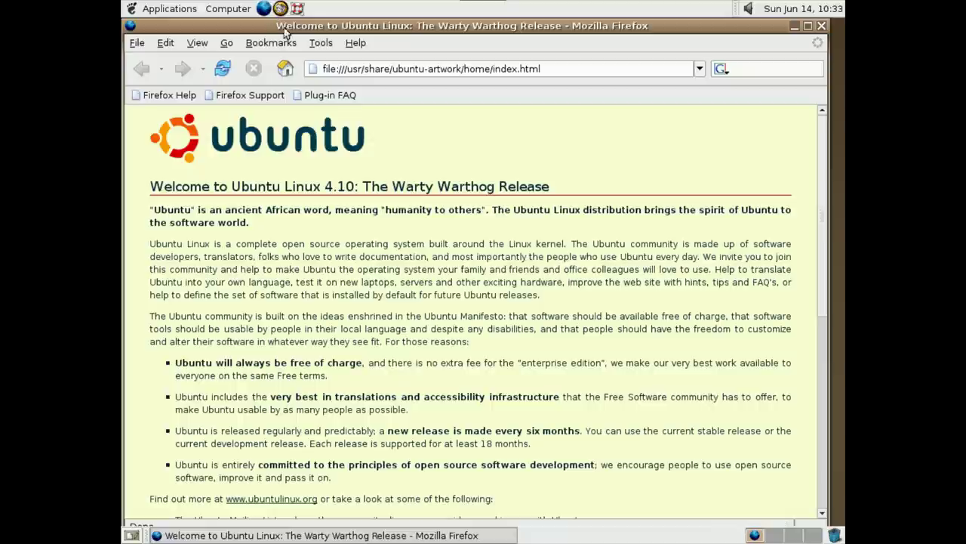
pyautogui.click(387, 73)
pyautogui.press('BackSpace')
pyautogui.write('linux')
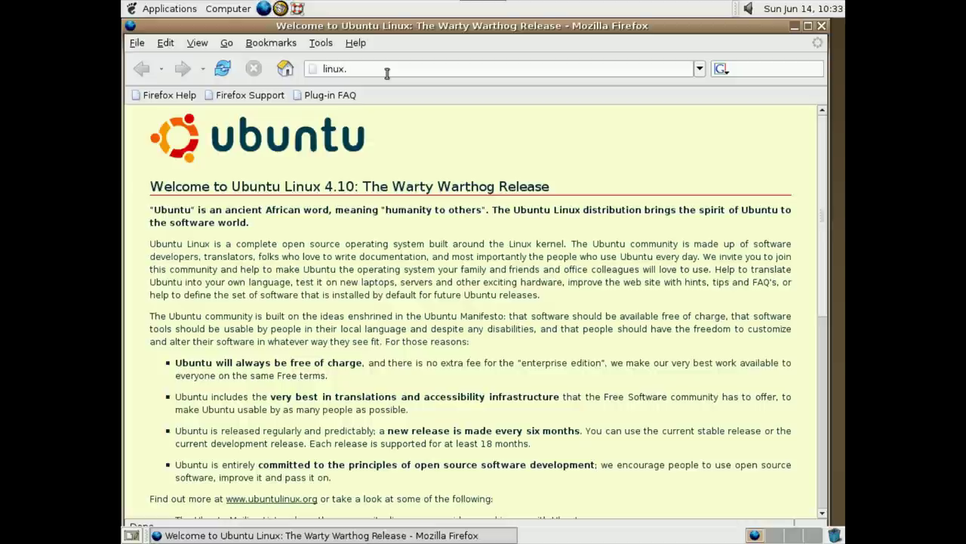
pyautogui.write('.com')
pyautogui.press('Return')
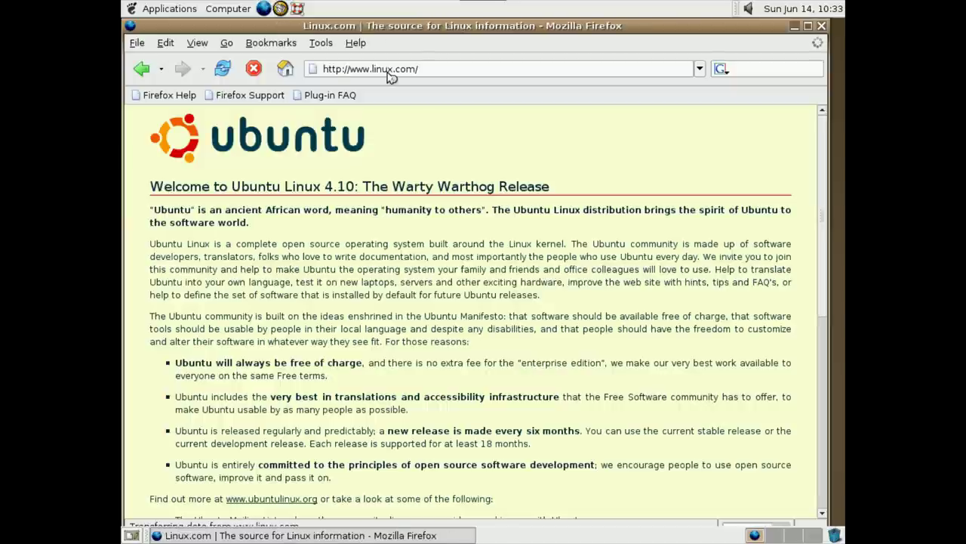
# - View the About Mozilla Firefox information, accepting the *.pardot.com and *.linuxfoundation.org certificates temporarily for this session, and close it
pyautogui.click(367, 43)
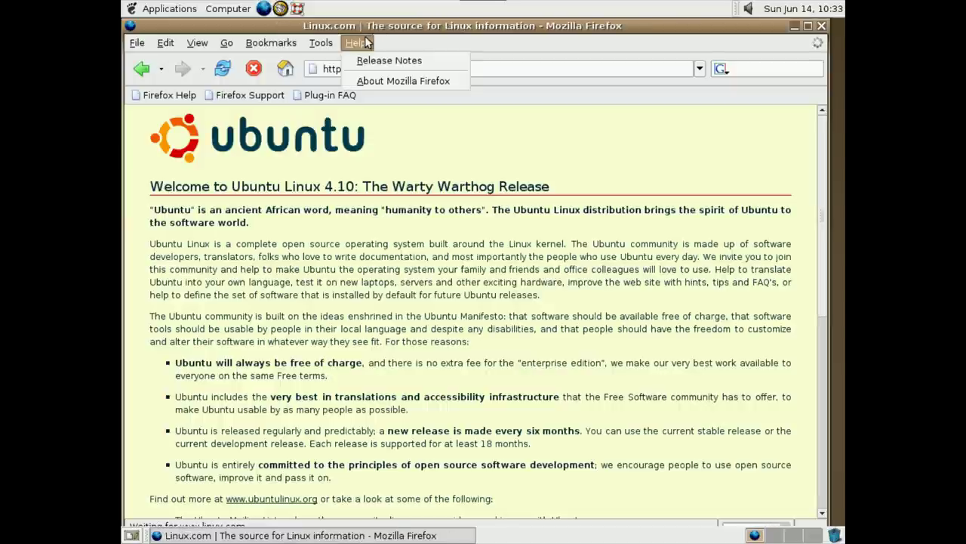
pyautogui.click(373, 86)
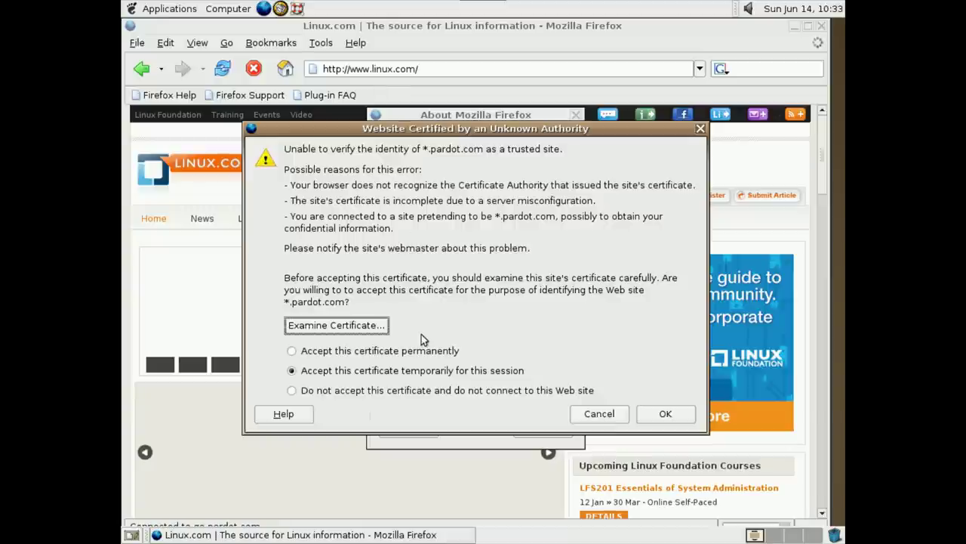
pyautogui.click(665, 414)
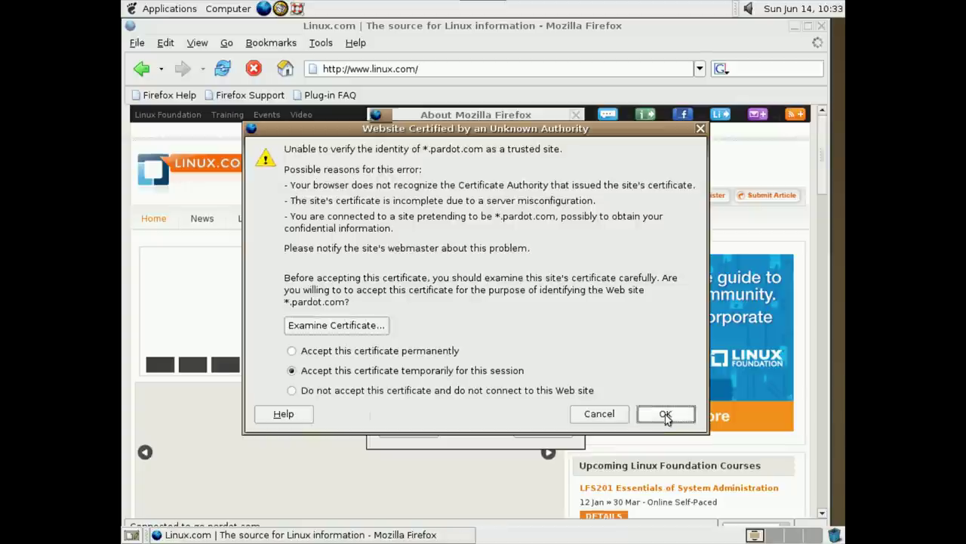
pyautogui.click(653, 308)
pyautogui.click(654, 307)
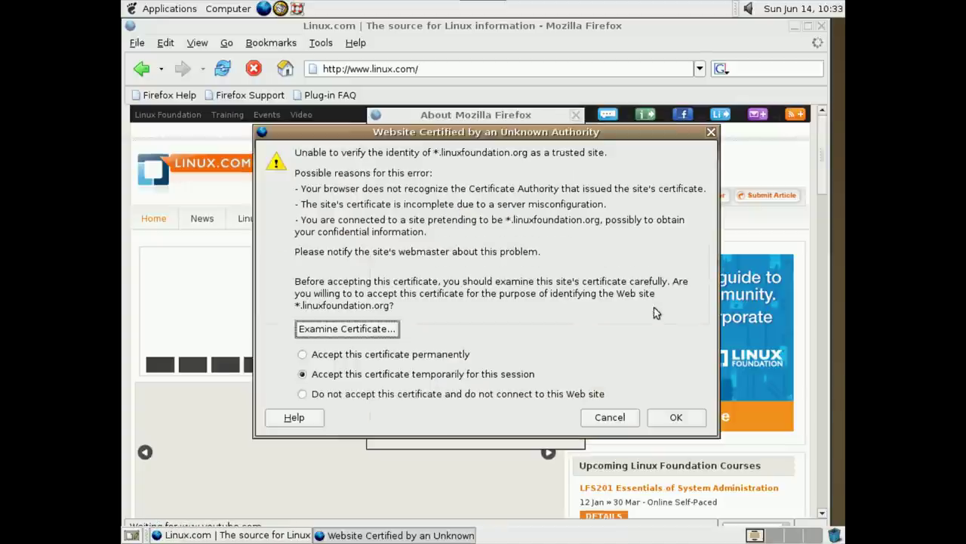
pyautogui.click(672, 416)
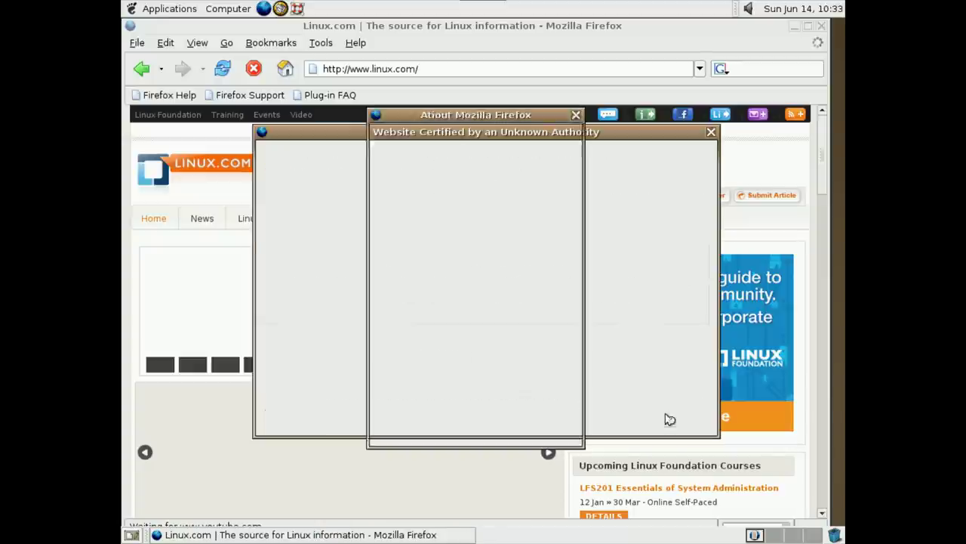
pyautogui.click(662, 307)
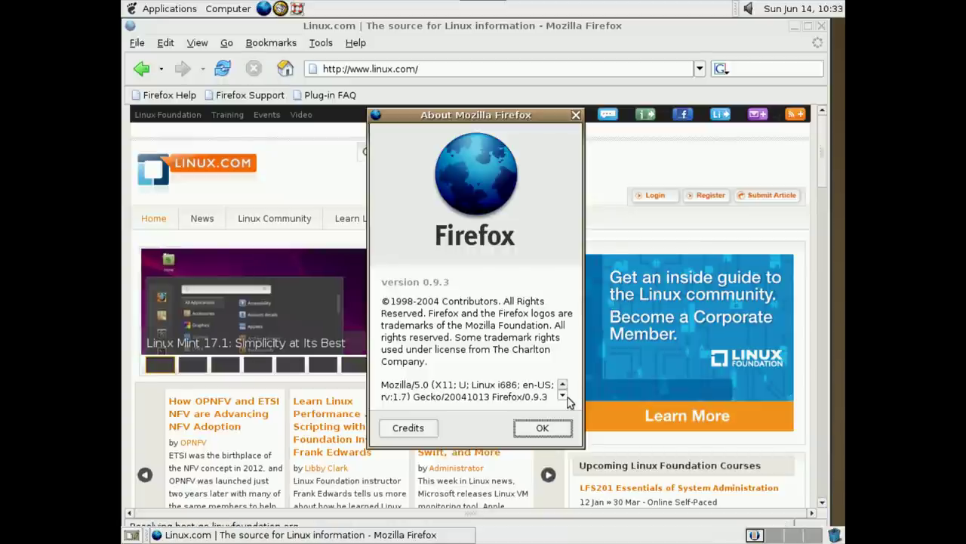
pyautogui.click(543, 428)
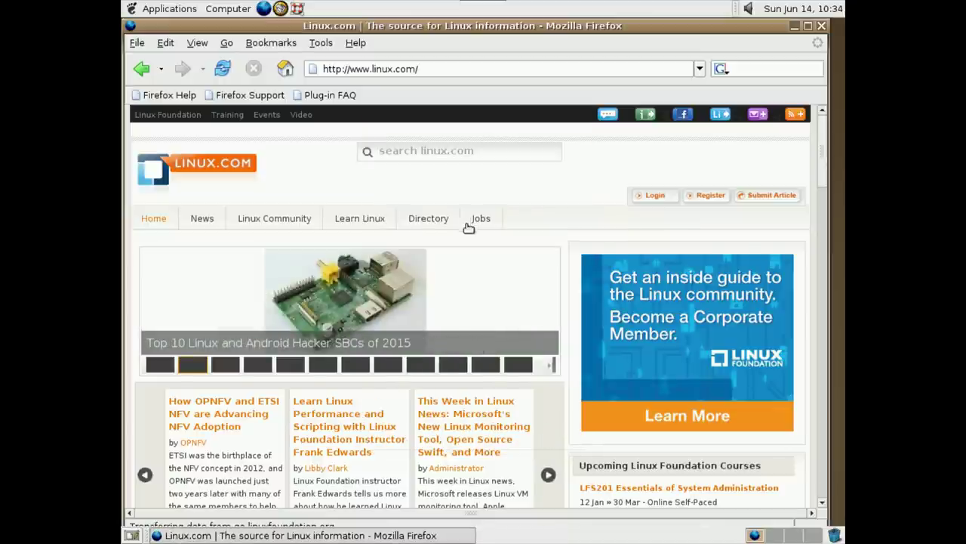
# - Look over the Linux.com home page and load the tlhp.cf website
pyautogui.scroll(-20, 468, 228)
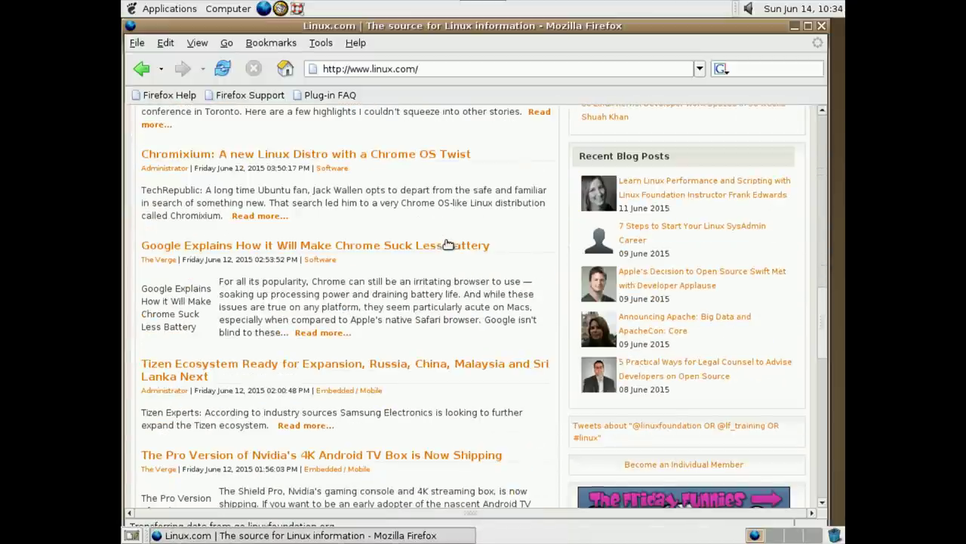
pyautogui.click(391, 69)
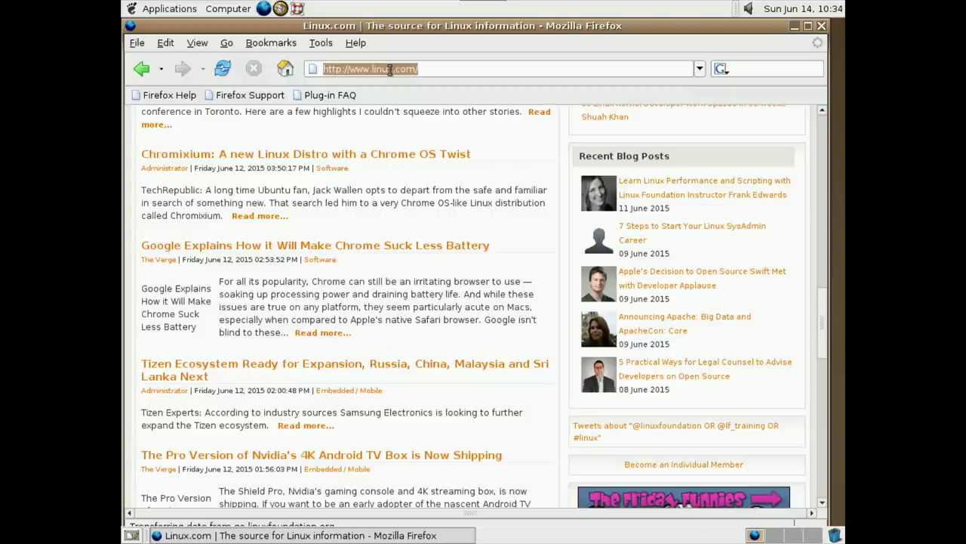
pyautogui.write('tlhp')
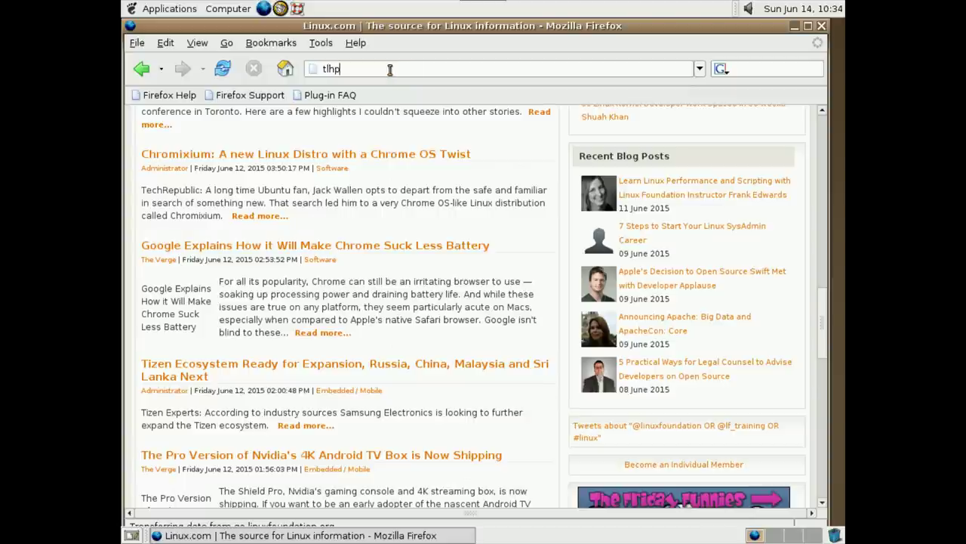
pyautogui.write('.cf')
pyautogui.press('Return')
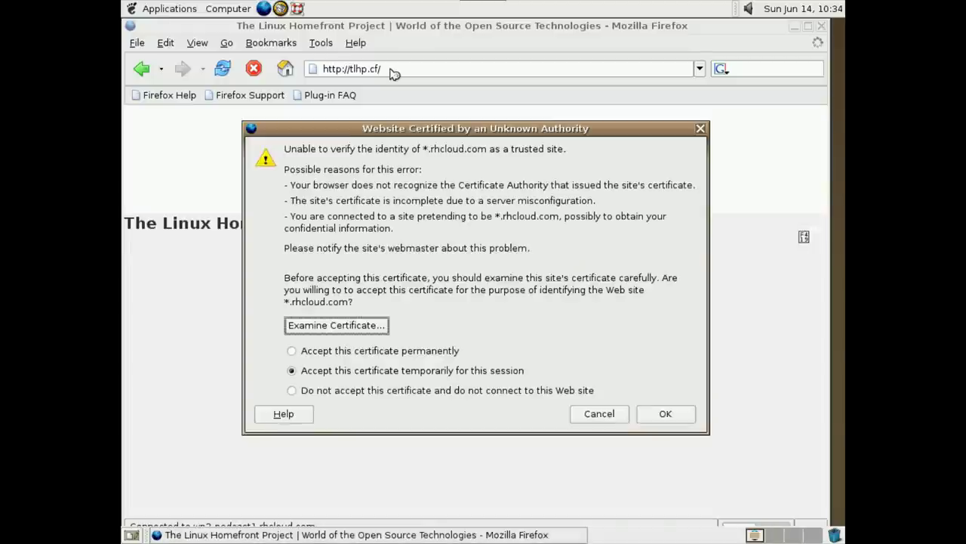
# - Examine the *.rhcloud.com certificate and accept it temporarily for tlhp.cf despite the domain name mismatch, dismissing the connection alert
pyautogui.press('Return')
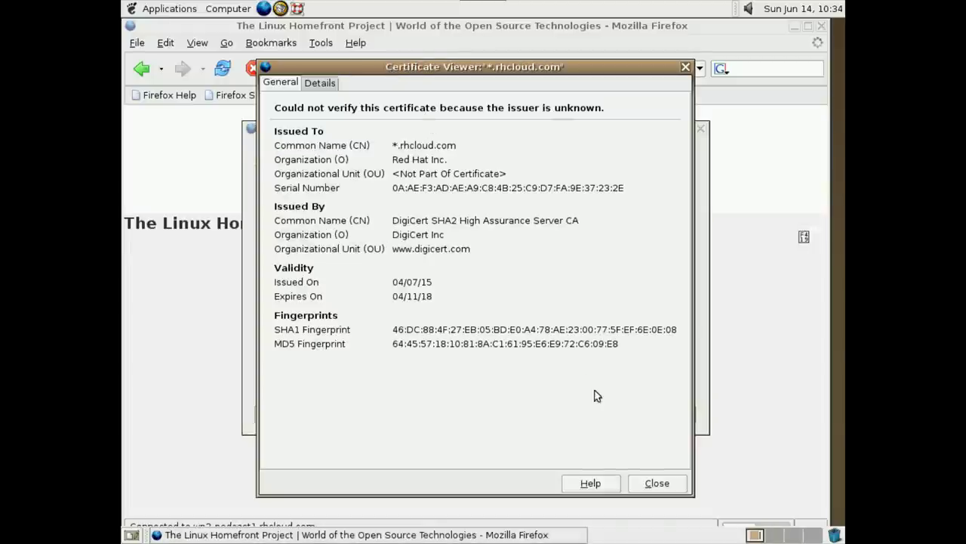
pyautogui.click(641, 480)
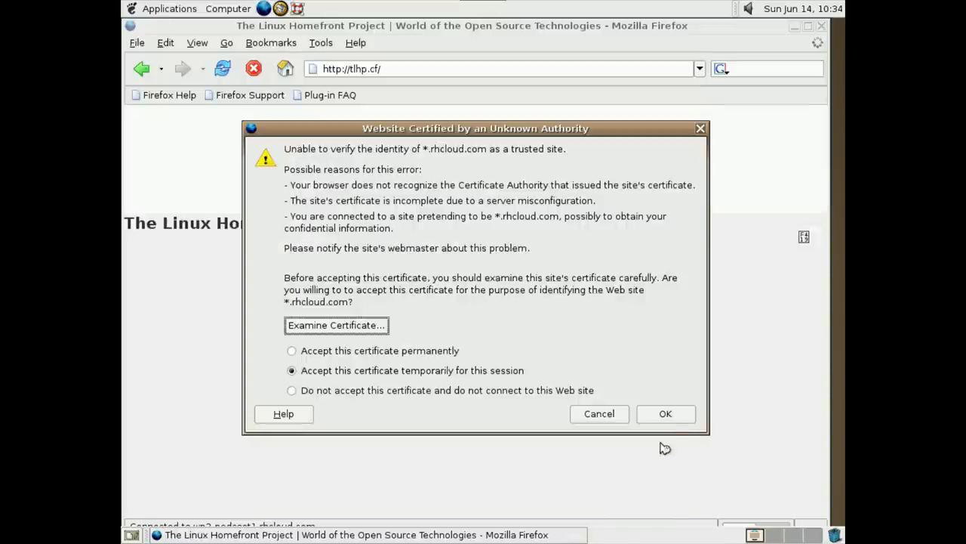
pyautogui.click(665, 413)
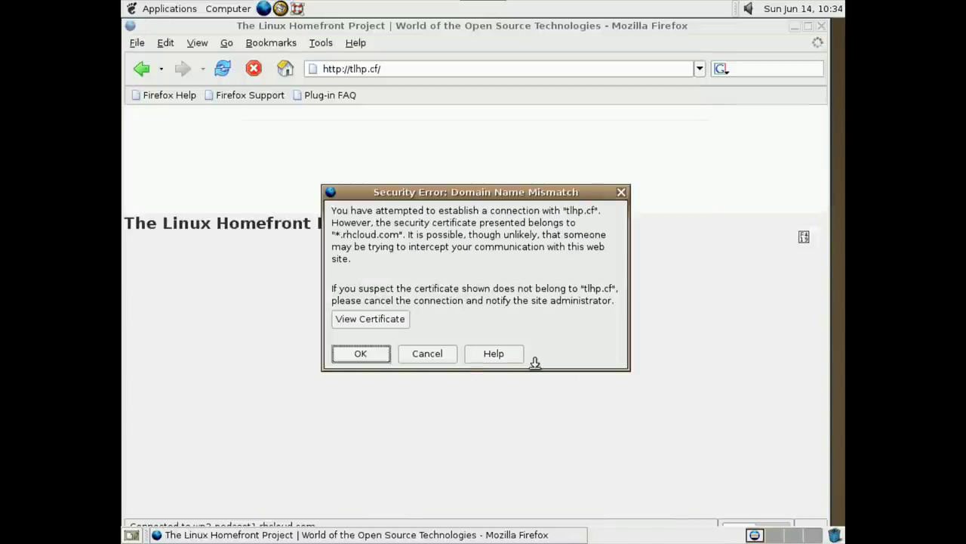
pyautogui.click(362, 355)
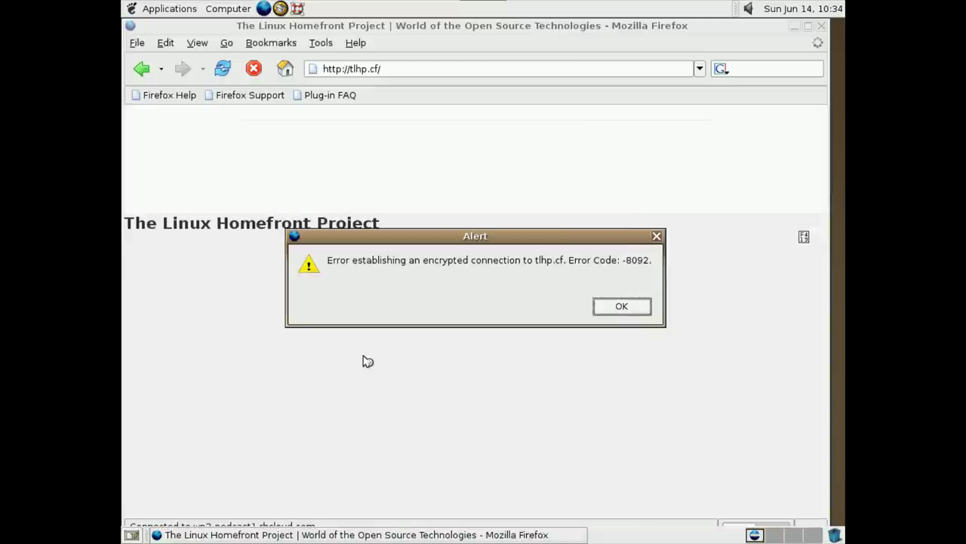
pyautogui.click(628, 311)
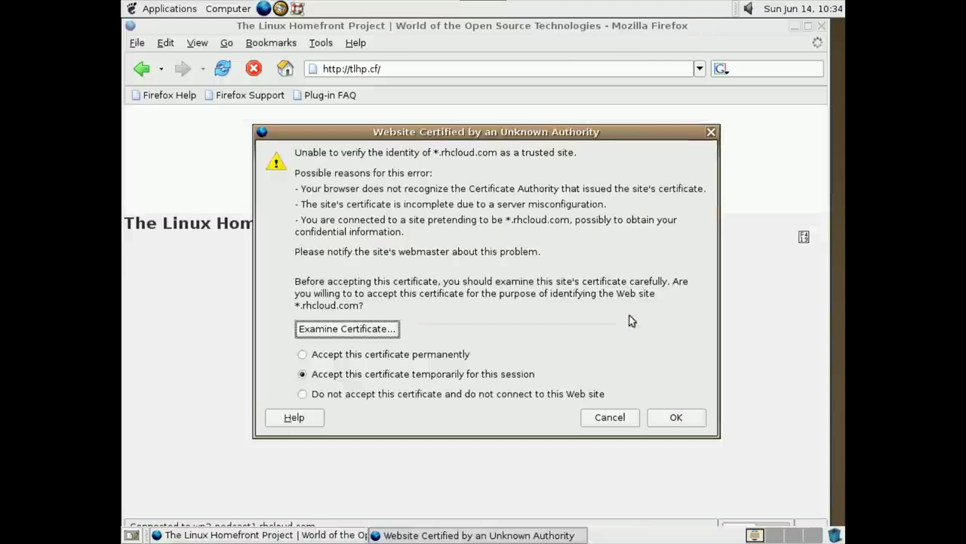
# - Accept the repeated *.rhcloud.com certificate requests temporarily for this session and dismiss the wp2-podcast1.rhcloud.com connection alerts
pyautogui.click(678, 423)
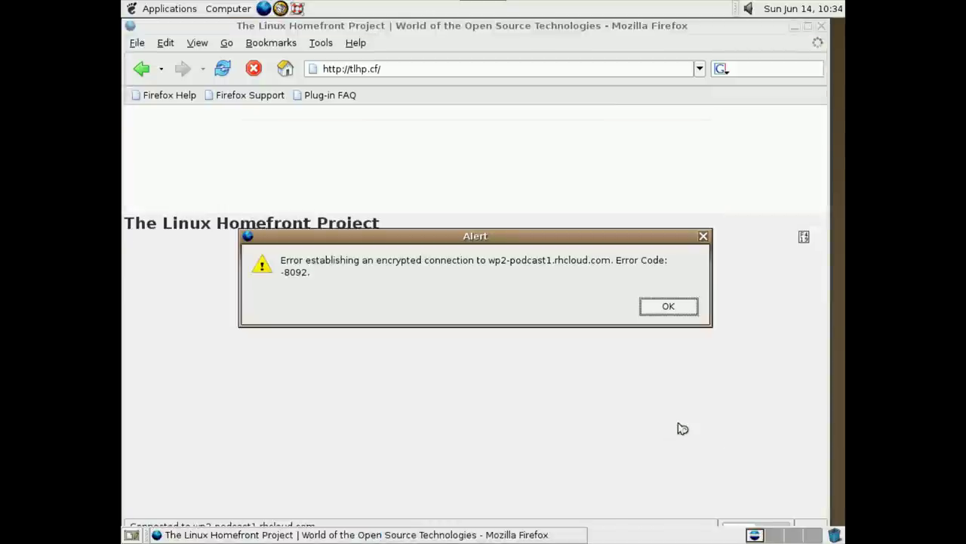
pyautogui.click(666, 308)
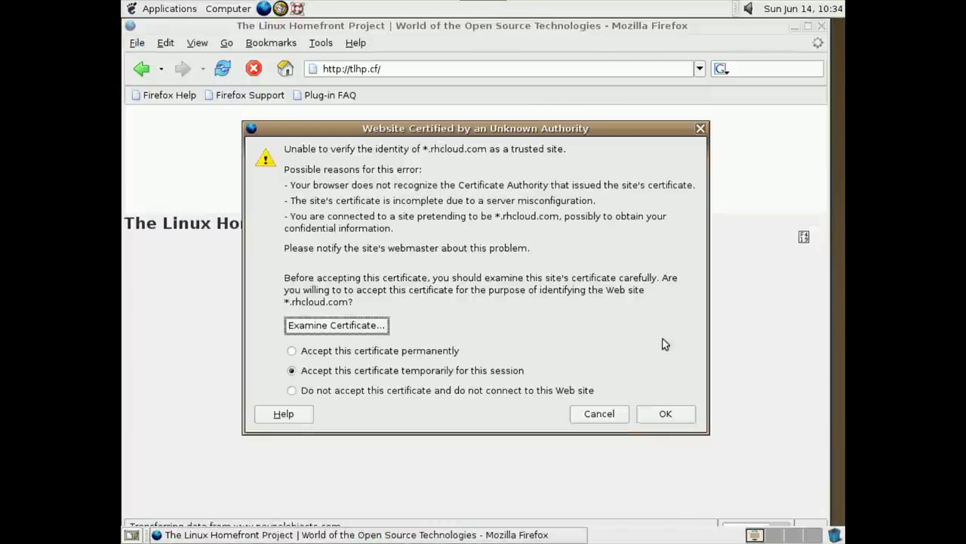
pyautogui.click(663, 413)
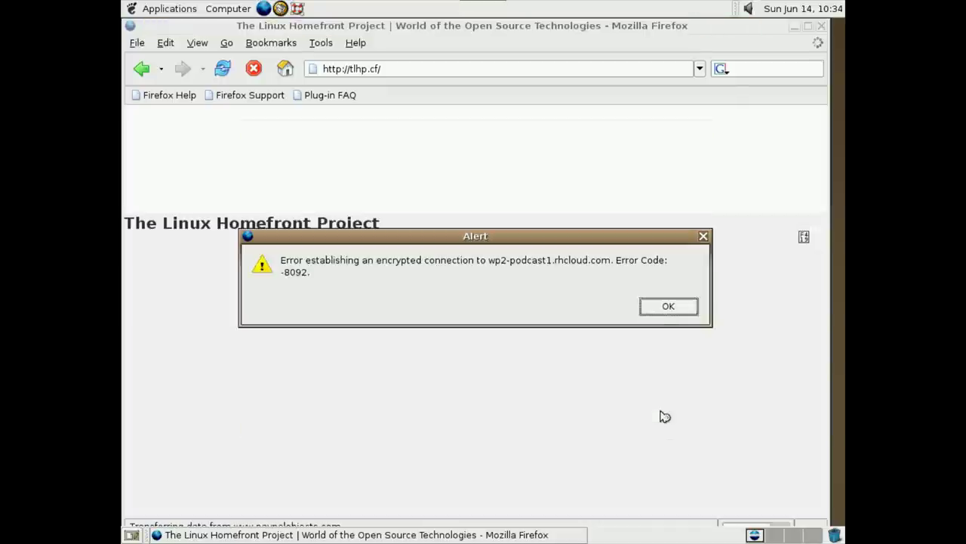
pyautogui.click(656, 310)
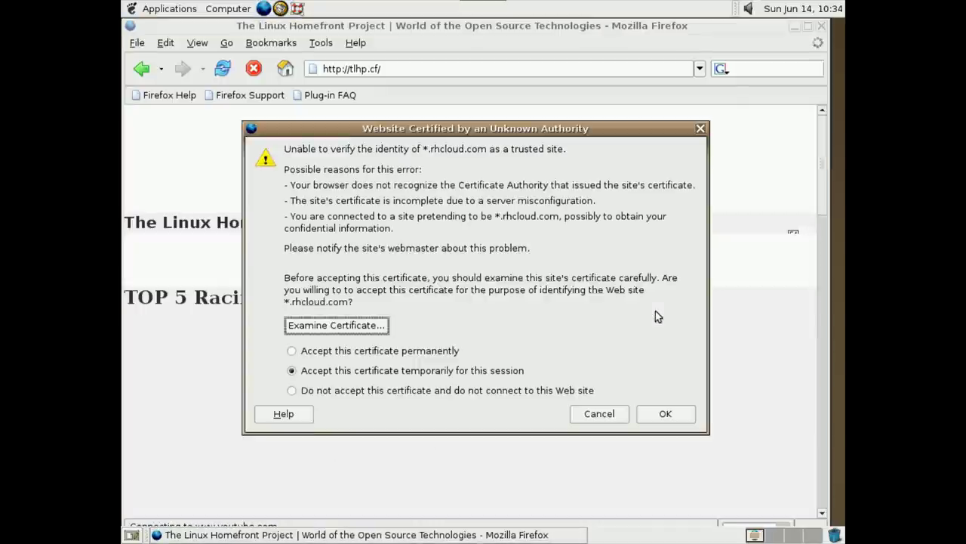
pyautogui.click(658, 412)
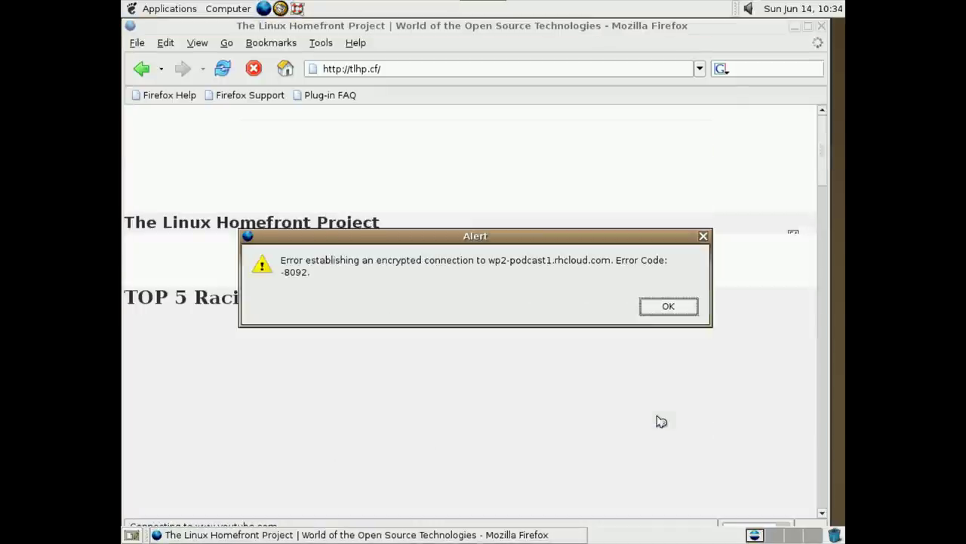
pyautogui.click(670, 313)
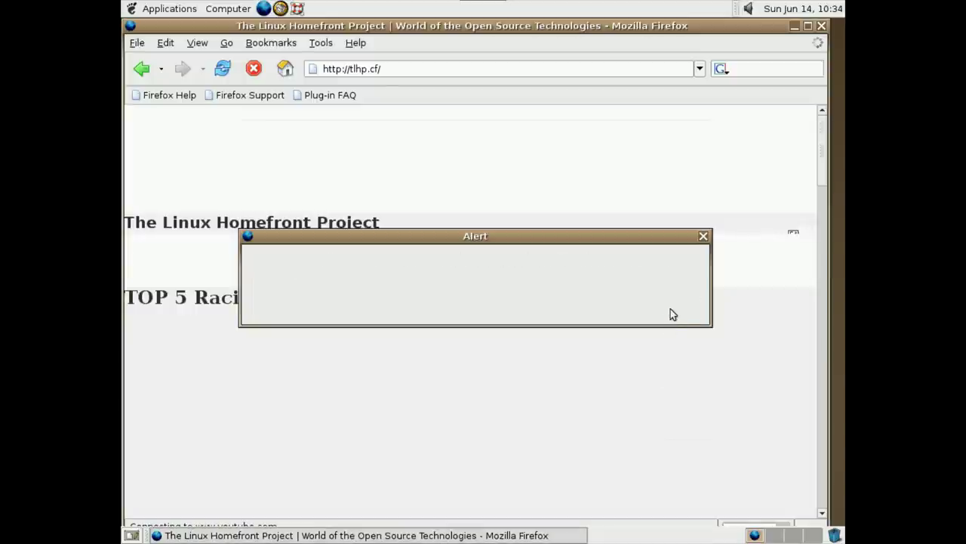
# - Look through the tlhp.cf page from the racing games post down to the footer to examine how it renders
pyautogui.scroll(-10, 662, 295)
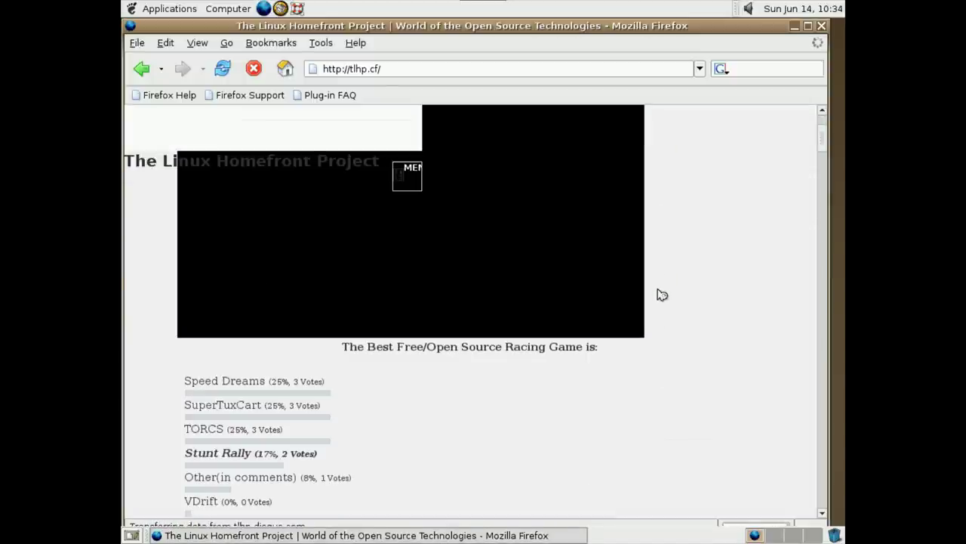
pyautogui.scroll(-10, 661, 305)
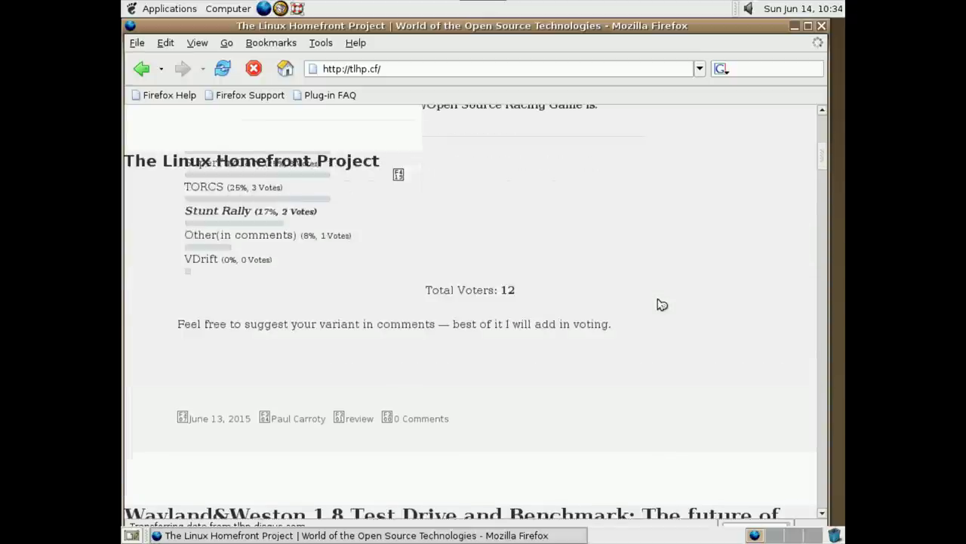
pyautogui.scroll(-10, 662, 304)
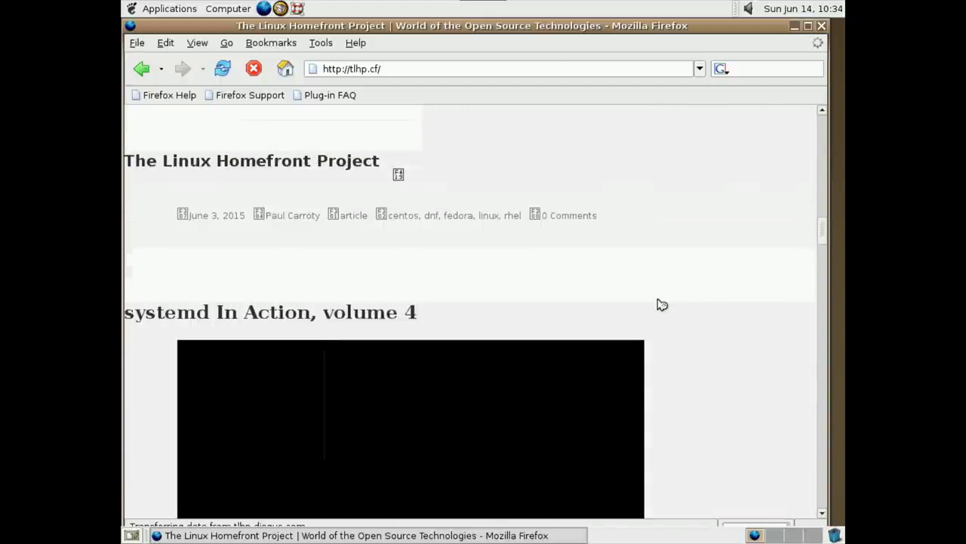
pyautogui.scroll(-10, 662, 304)
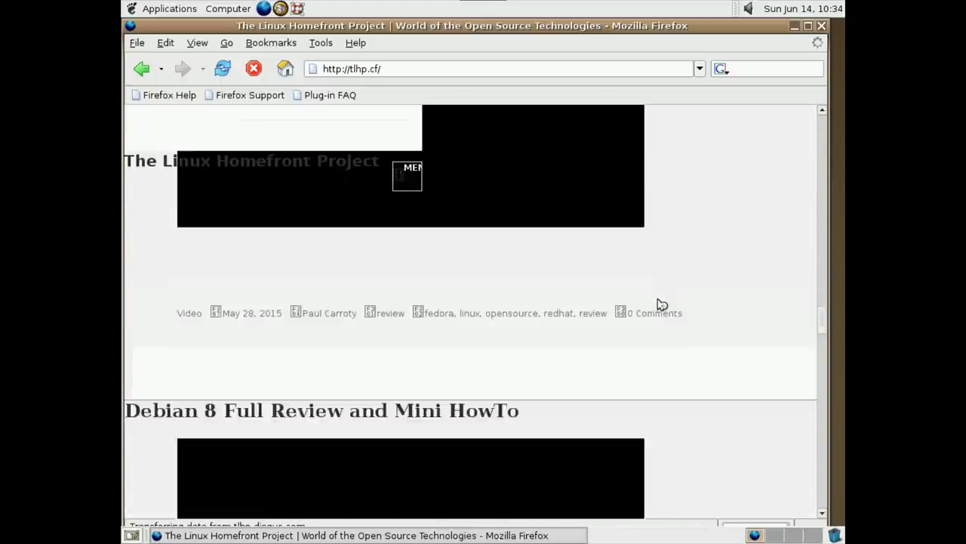
pyautogui.scroll(-10, 662, 304)
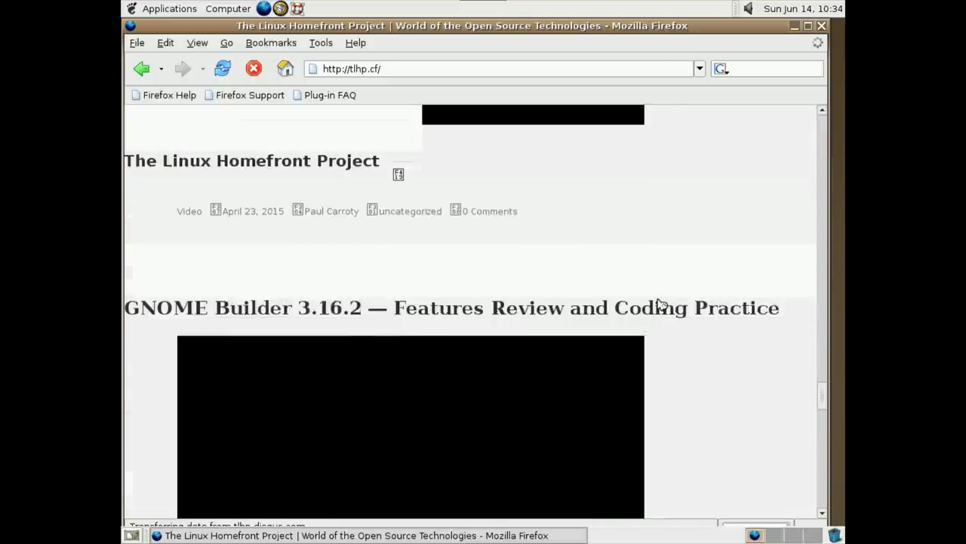
pyautogui.scroll(-8, 662, 305)
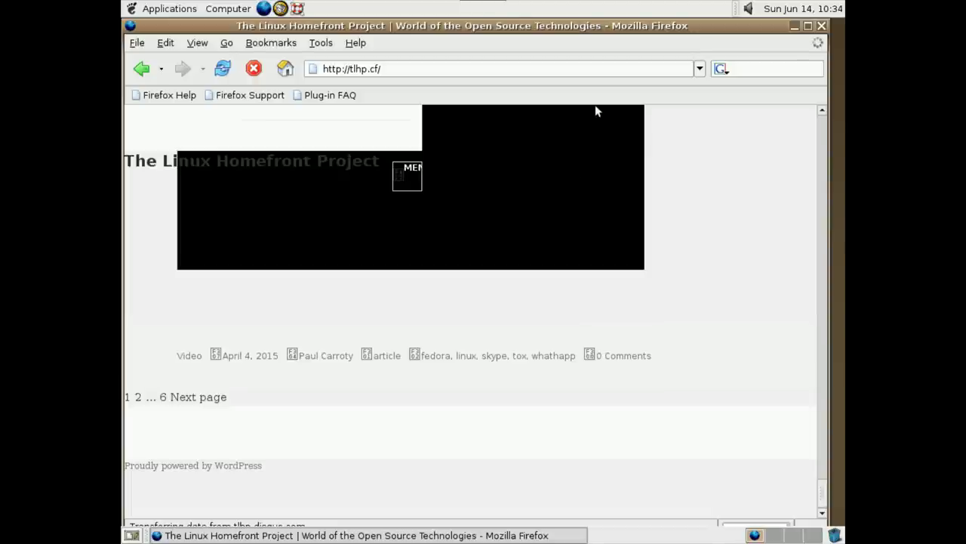
# - Look over the commands Firefox offers for editing, tools and help, and close the browser
pyautogui.moveTo(802, 20)
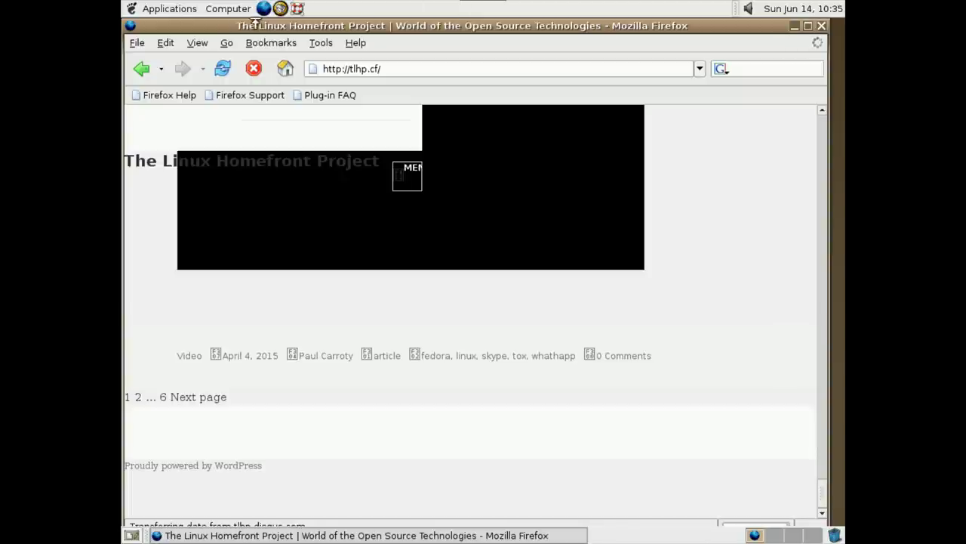
pyautogui.click(140, 42)
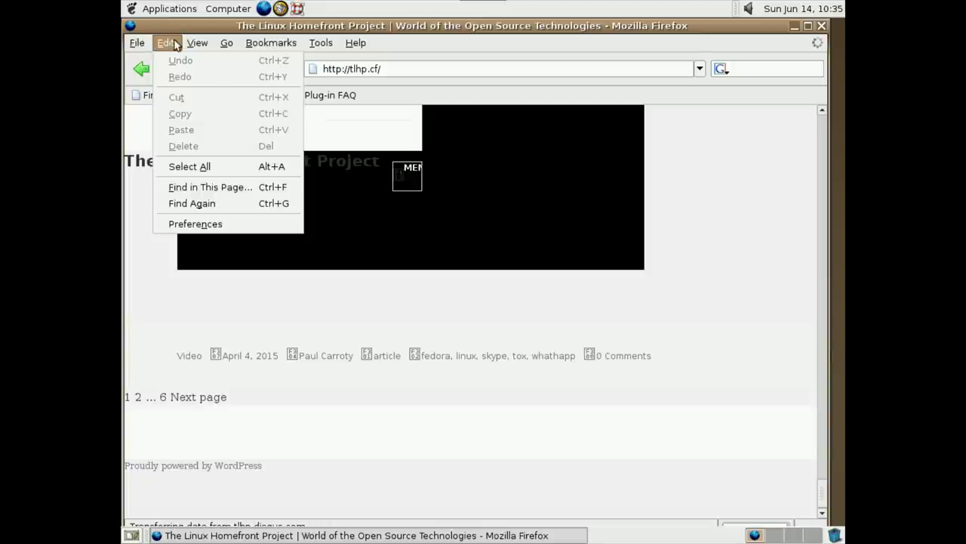
pyautogui.moveTo(238, 46)
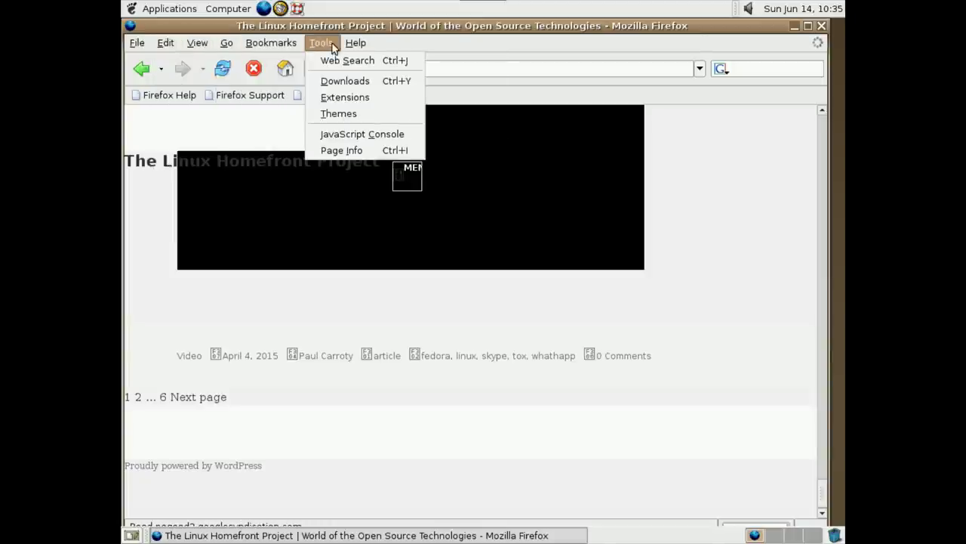
pyautogui.moveTo(359, 44)
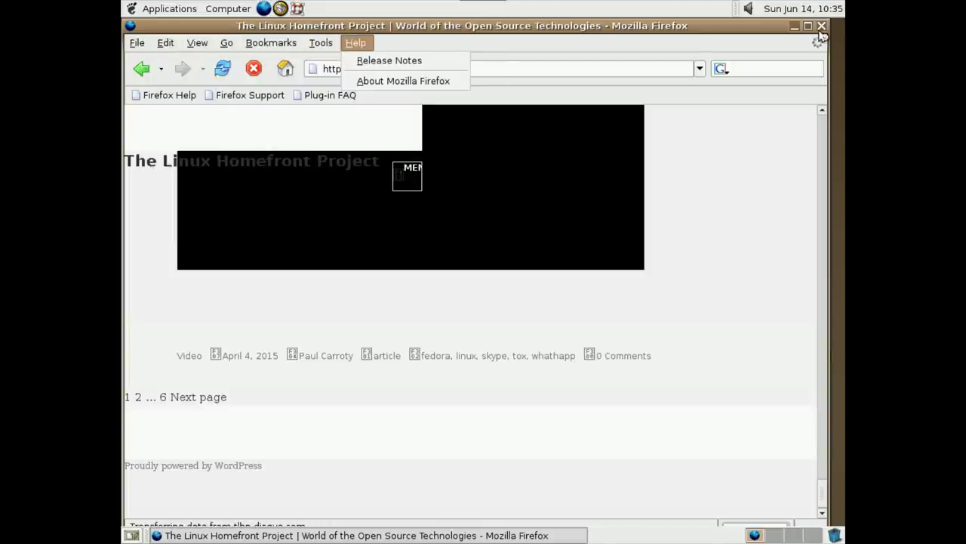
pyautogui.press('Escape')
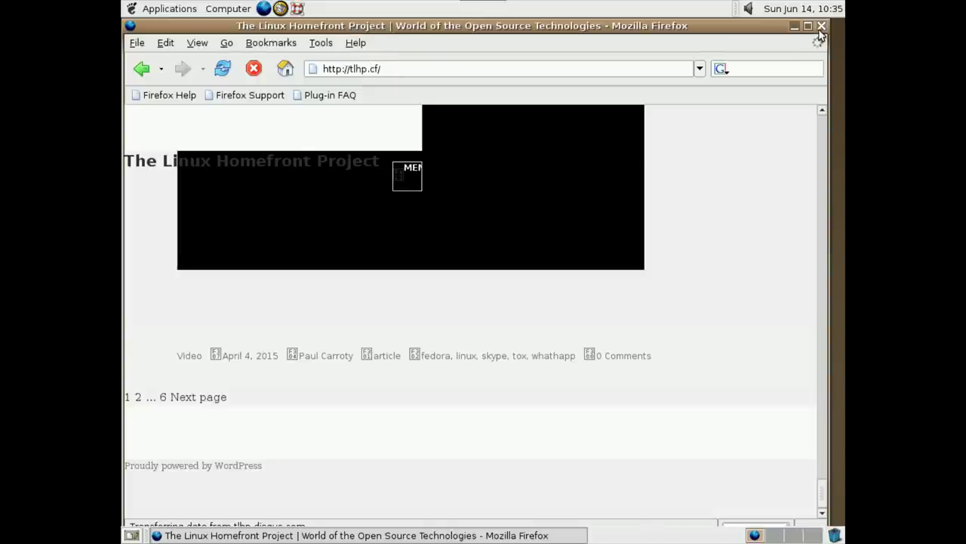
pyautogui.click(821, 27)
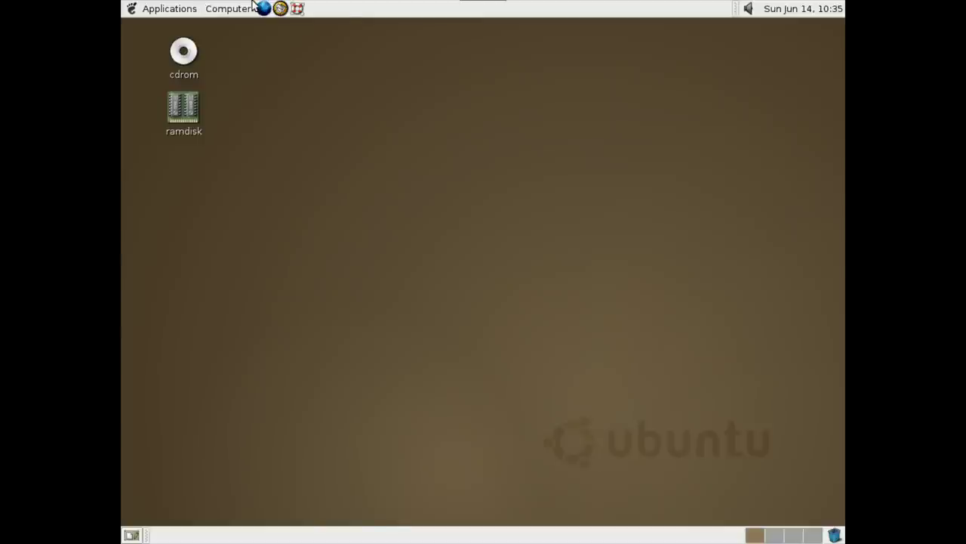
# - Open the computer's Disks window, view the About Nautilus information and close it
pyautogui.click(228, 8)
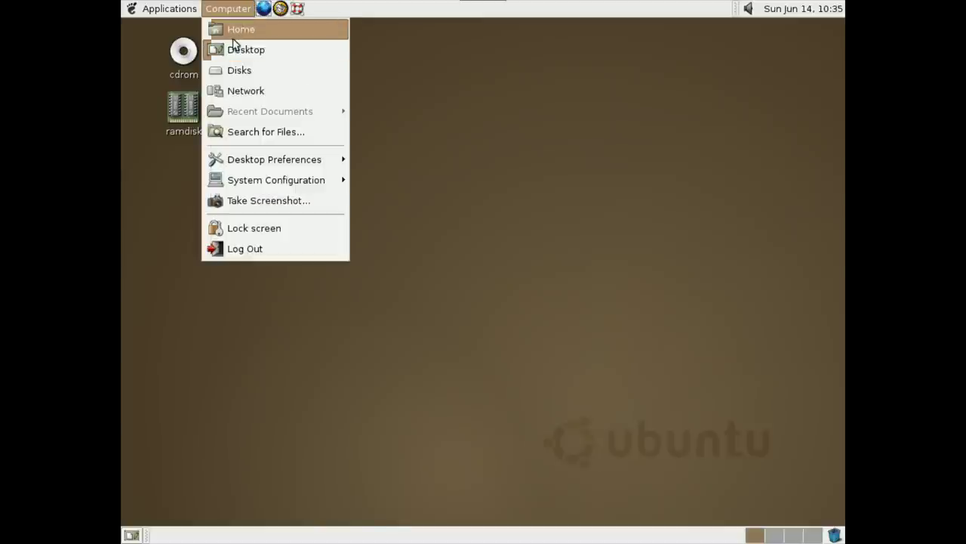
pyautogui.click(231, 68)
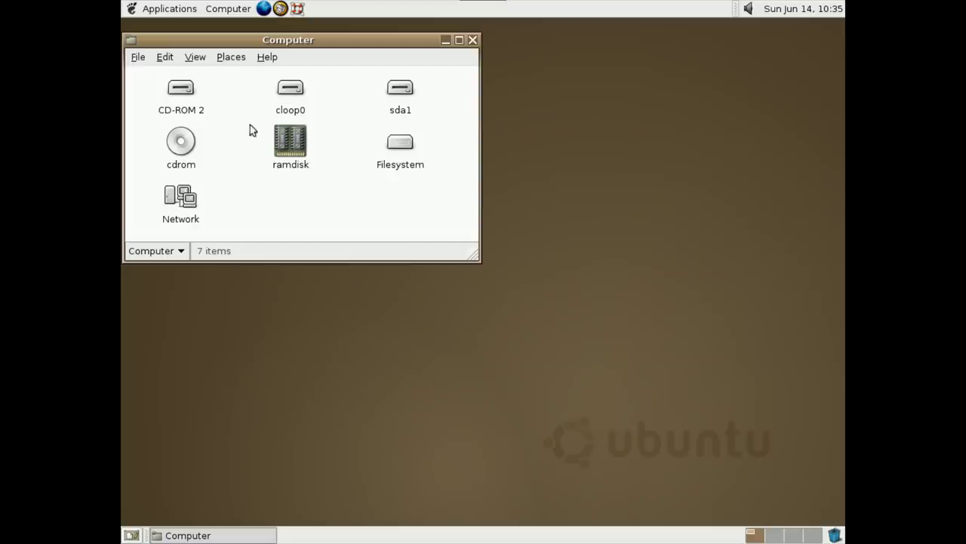
pyautogui.click(266, 57)
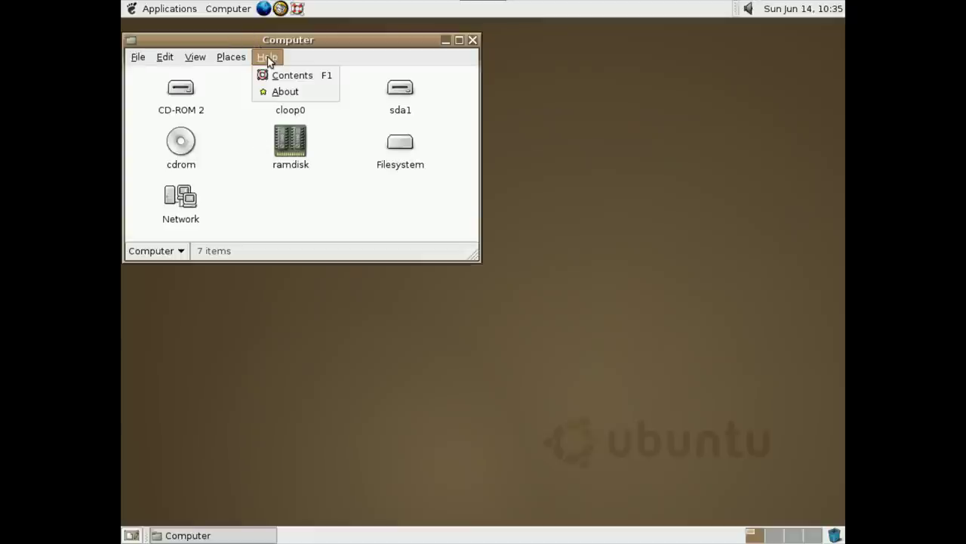
pyautogui.click(271, 89)
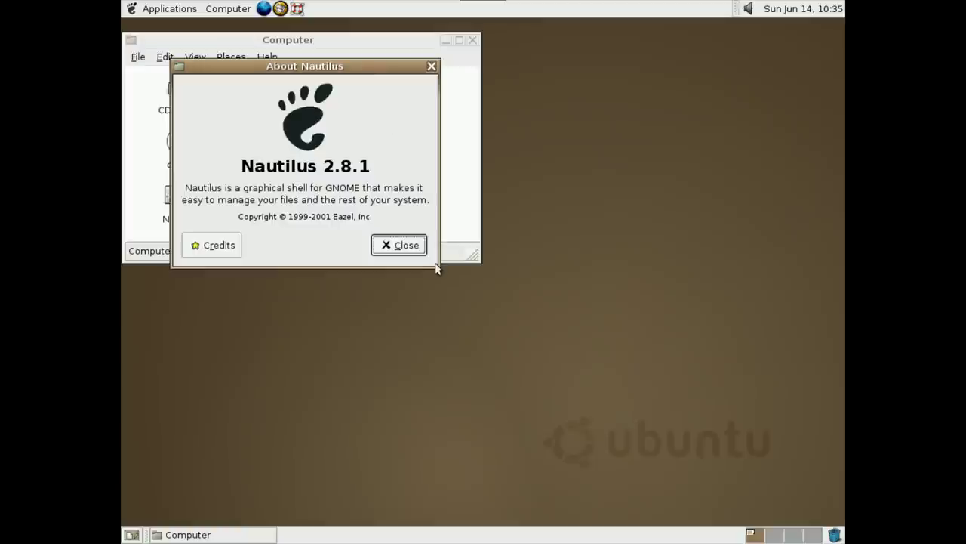
pyautogui.click(395, 253)
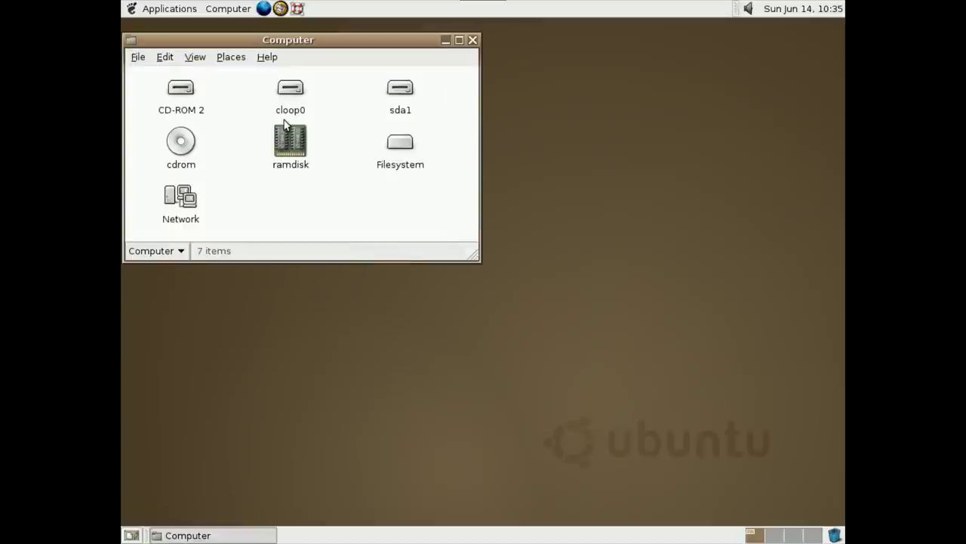
# - Open the base folder on the cdrom, try to open boot.cat and dismiss the error
pyautogui.doubleClick(180, 139)
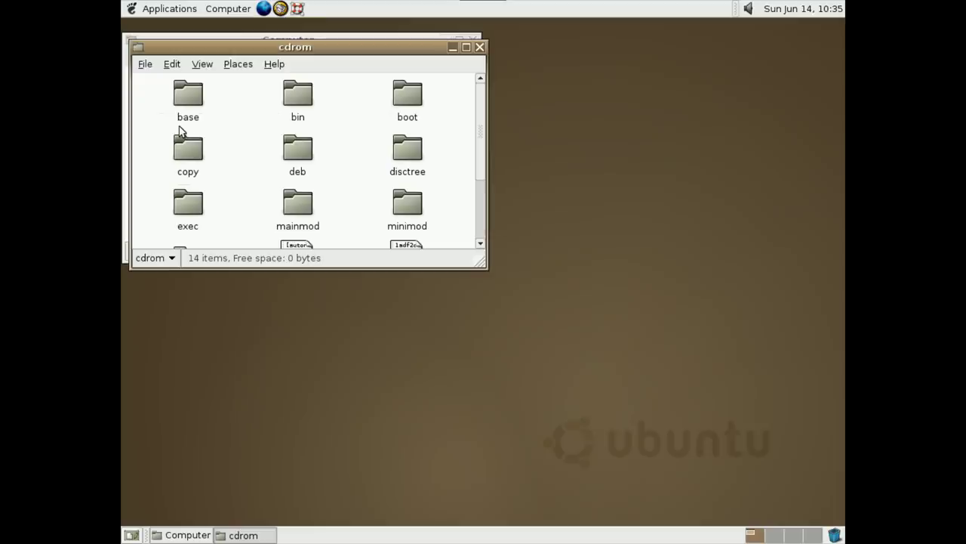
pyautogui.doubleClick(185, 114)
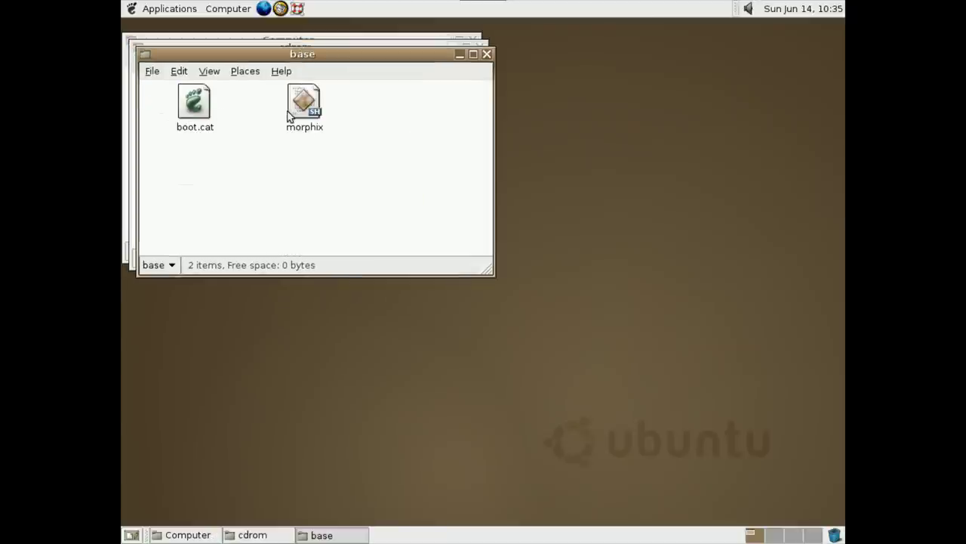
pyautogui.click(181, 107)
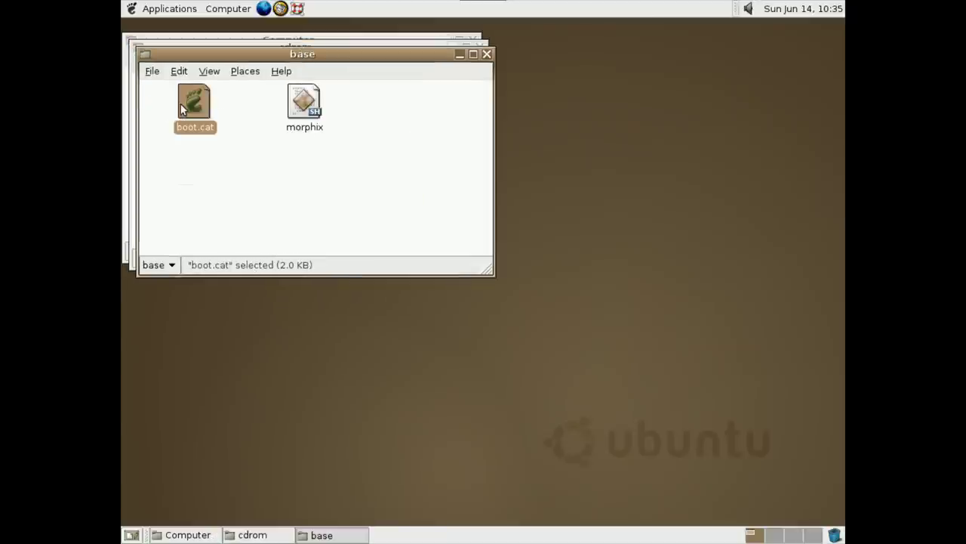
pyautogui.doubleClick(180, 105)
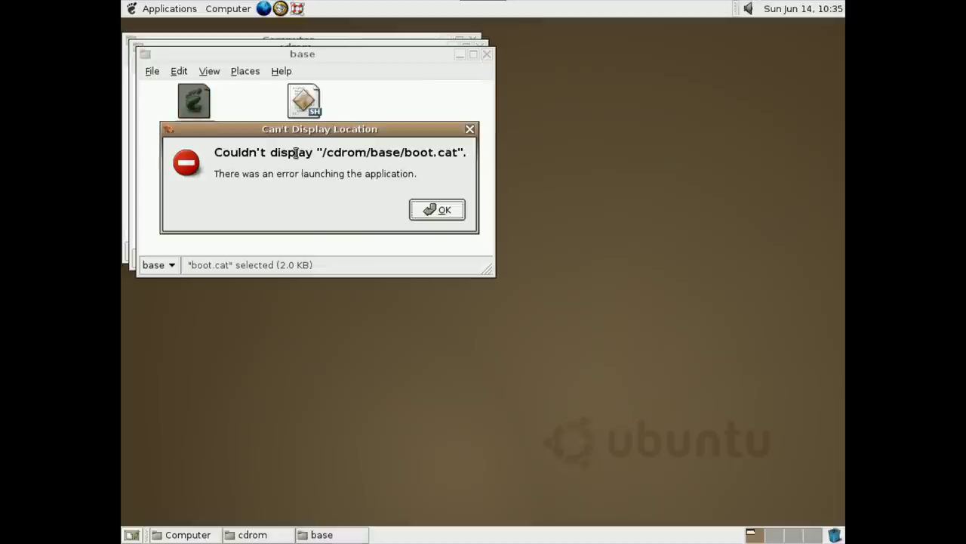
pyautogui.click(416, 211)
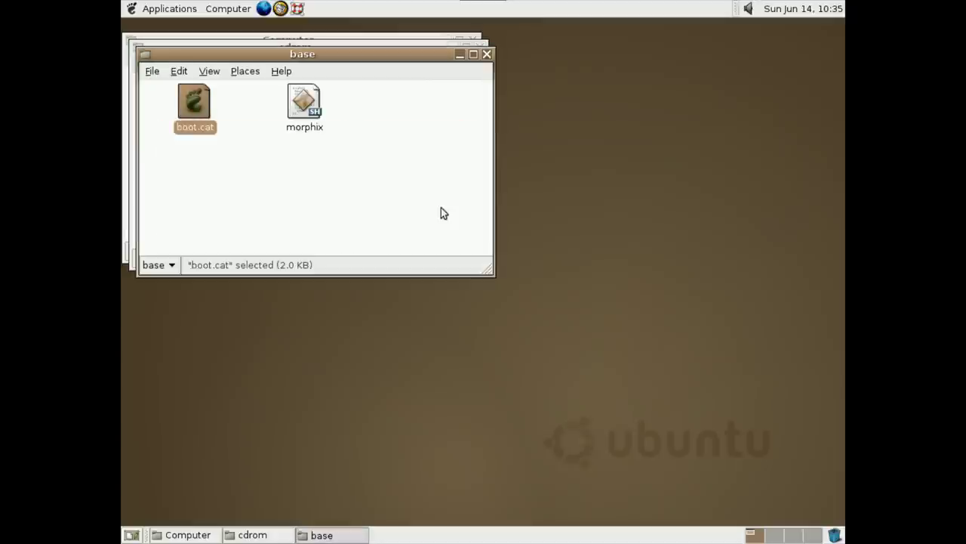
# - Close the base, cdrom and Computer file windows
pyautogui.click(487, 54)
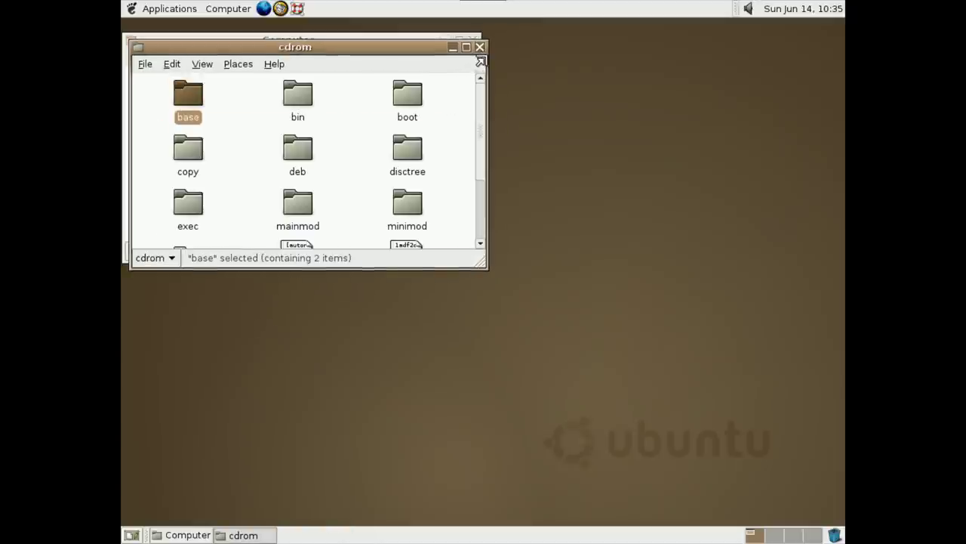
pyautogui.rightClick(291, 39)
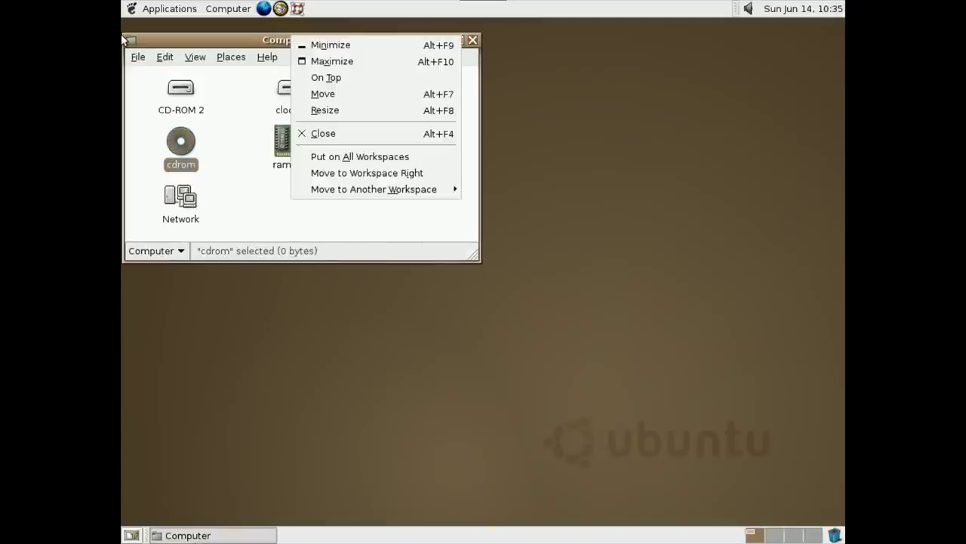
pyautogui.click(130, 39)
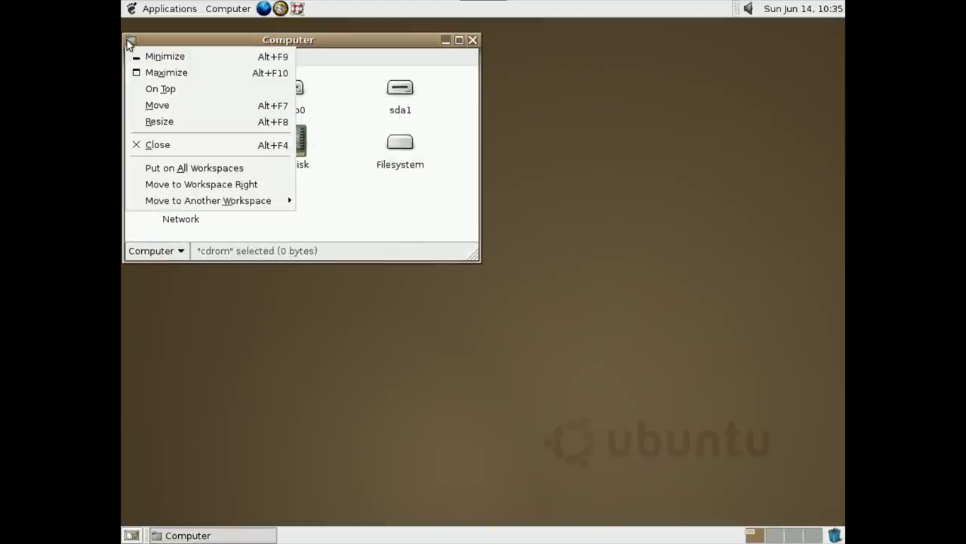
pyautogui.click(168, 145)
# - Enable assistive technologies in the Assistive Technology Support preferences and close them without logging out
pyautogui.click(237, 9)
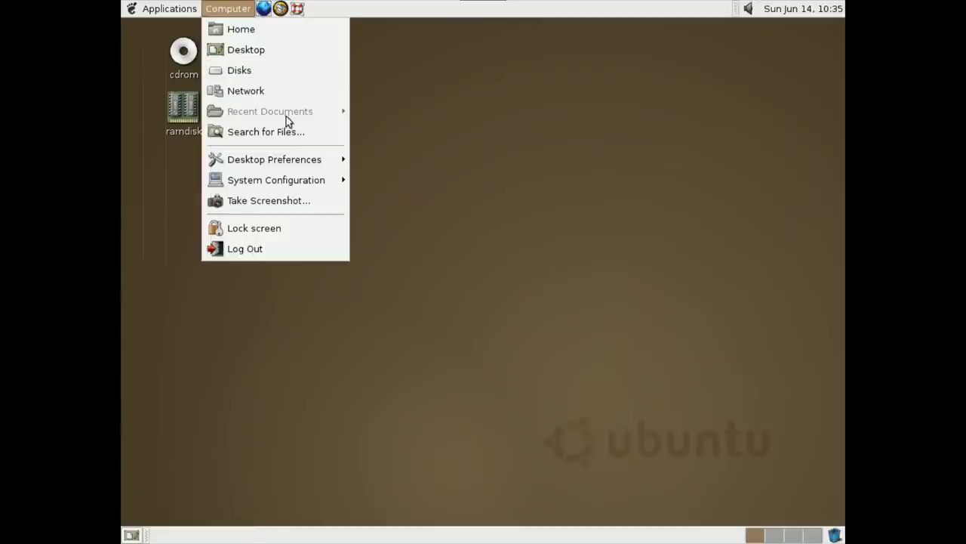
pyautogui.moveTo(286, 160)
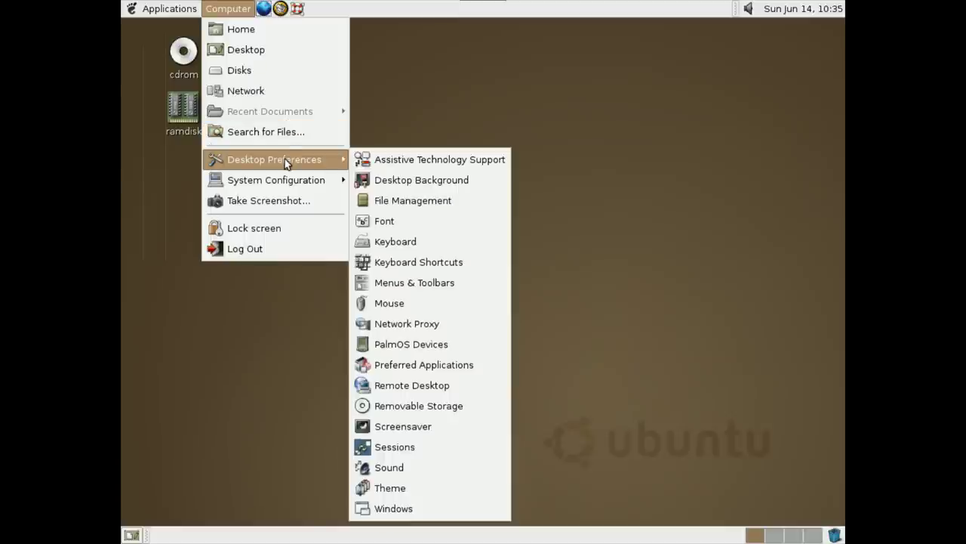
pyautogui.click(376, 160)
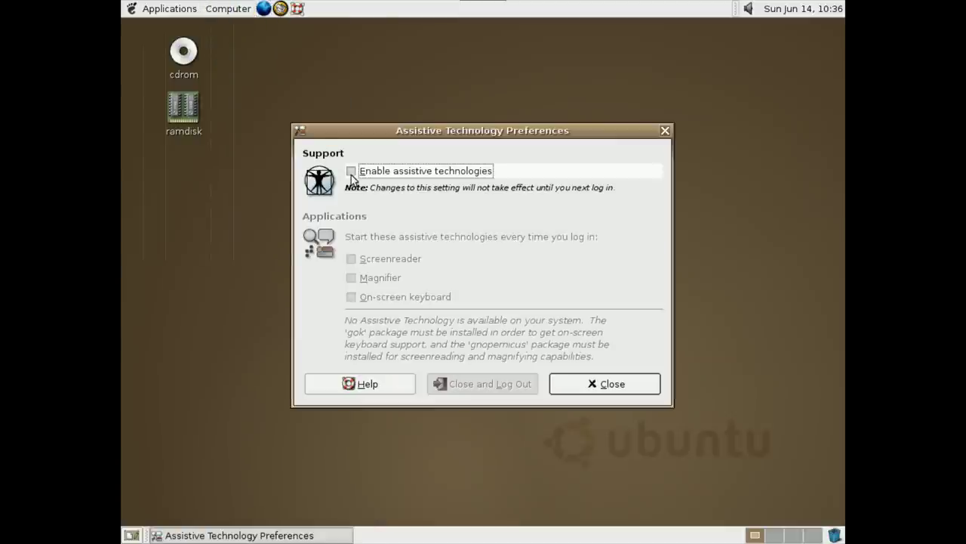
pyautogui.click(352, 170)
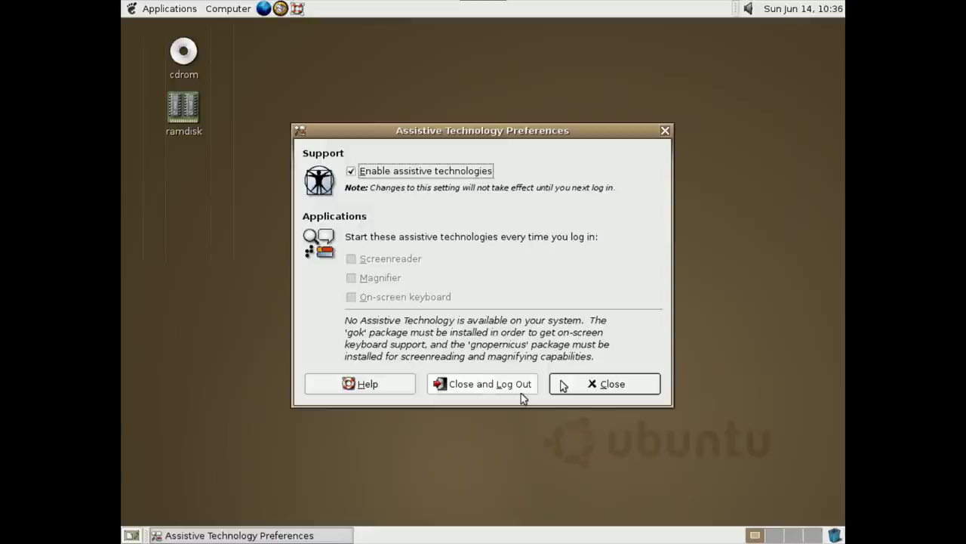
pyautogui.click(582, 384)
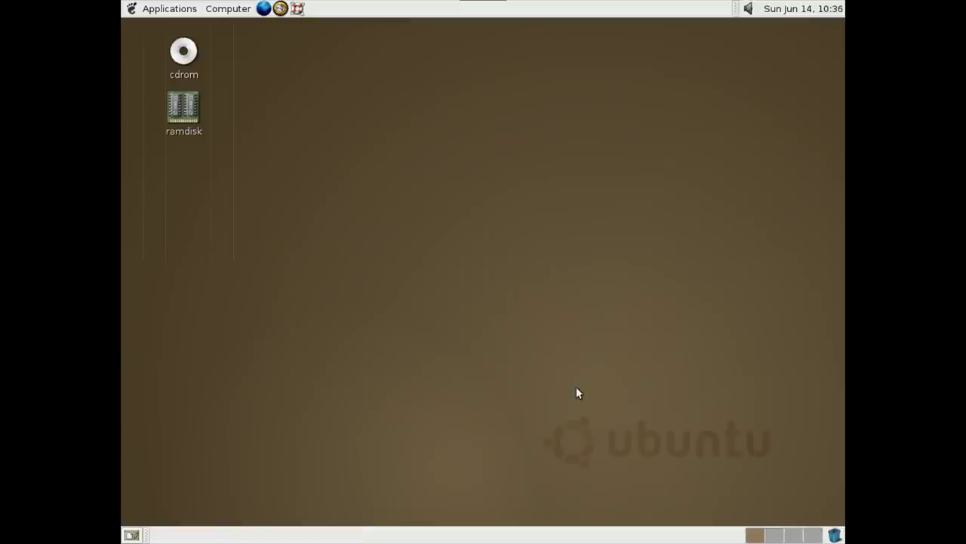
# - Set the desktop wallpaper to Ubuntu Chocolate Widescreen and close the background preferences
pyautogui.click(246, 8)
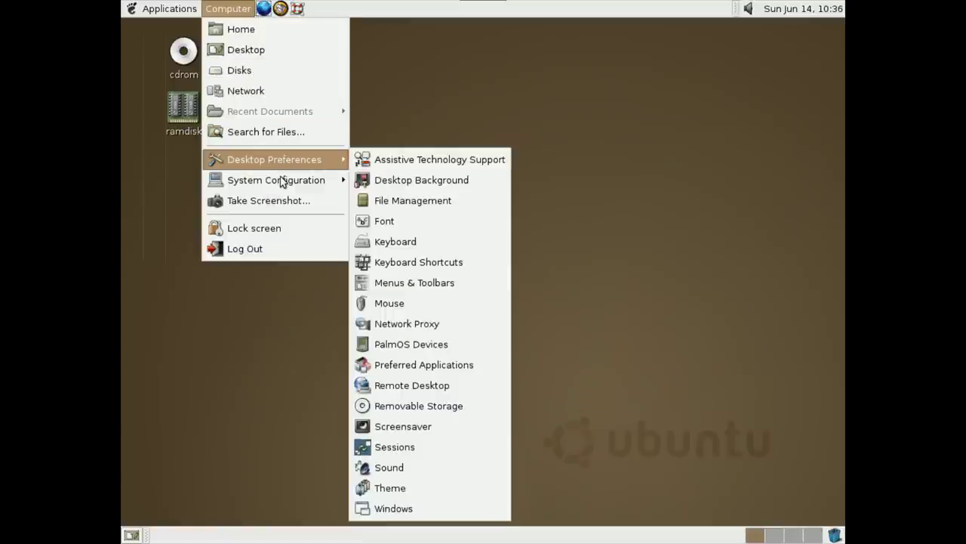
pyautogui.moveTo(336, 160)
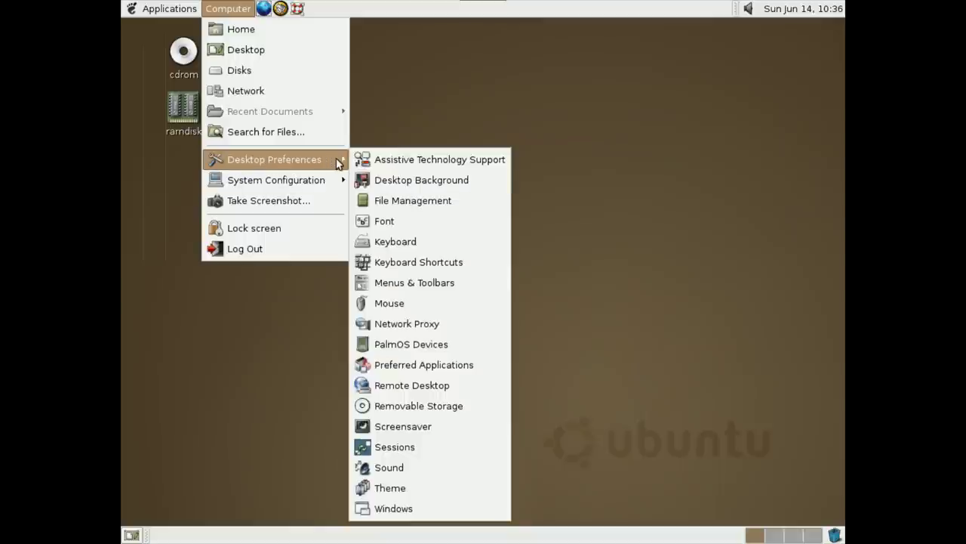
pyautogui.click(402, 174)
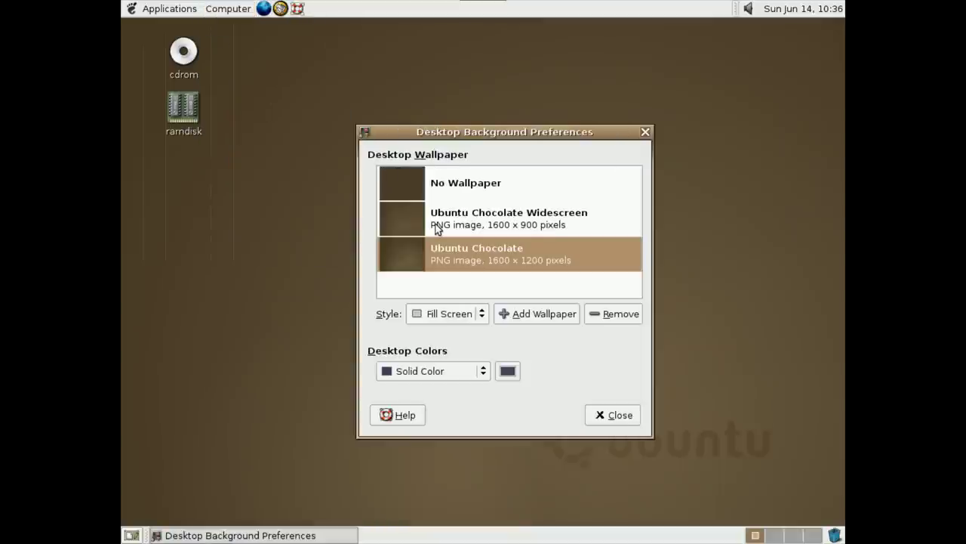
pyautogui.click(436, 229)
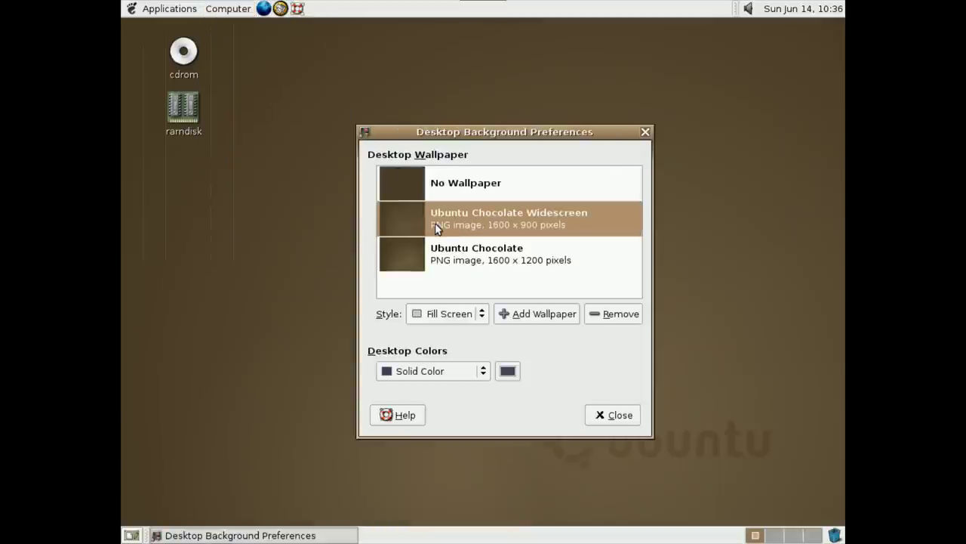
pyautogui.click(633, 418)
# - Look at the Font Preferences and their font rendering details, and close both windows
pyautogui.click(239, 8)
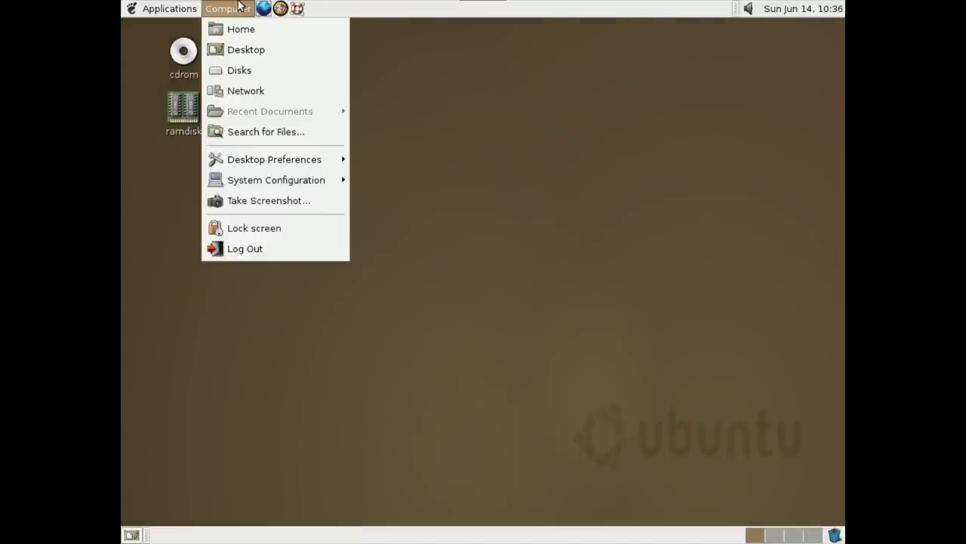
pyautogui.moveTo(310, 165)
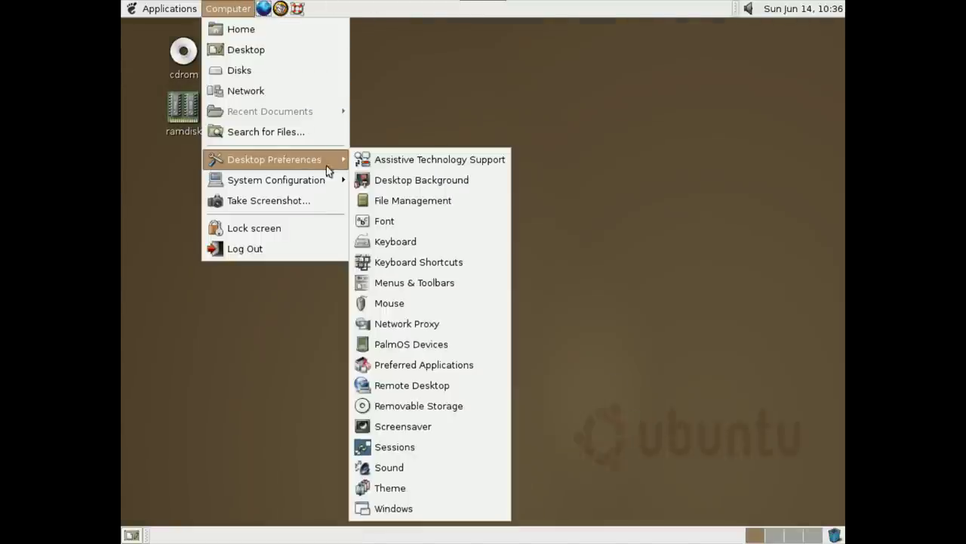
pyautogui.click(405, 230)
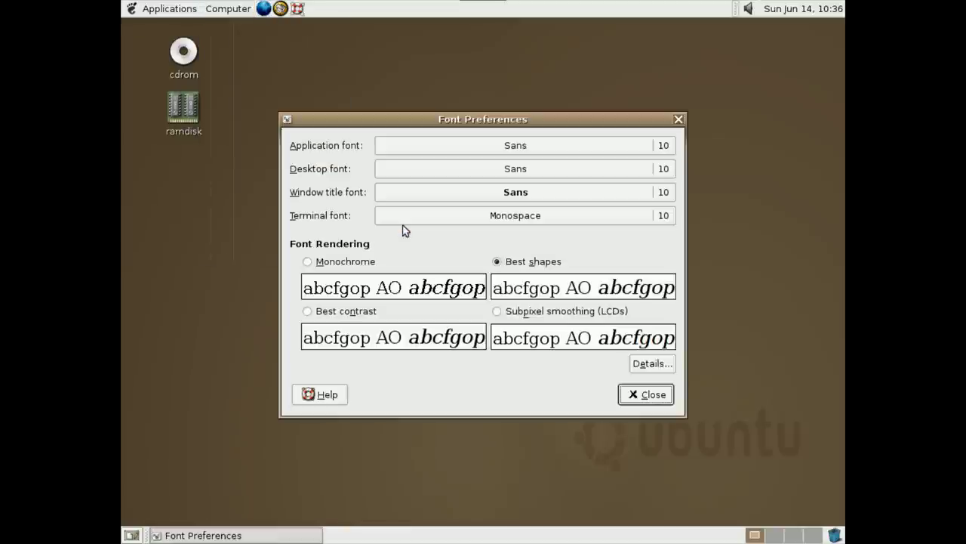
pyautogui.click(634, 366)
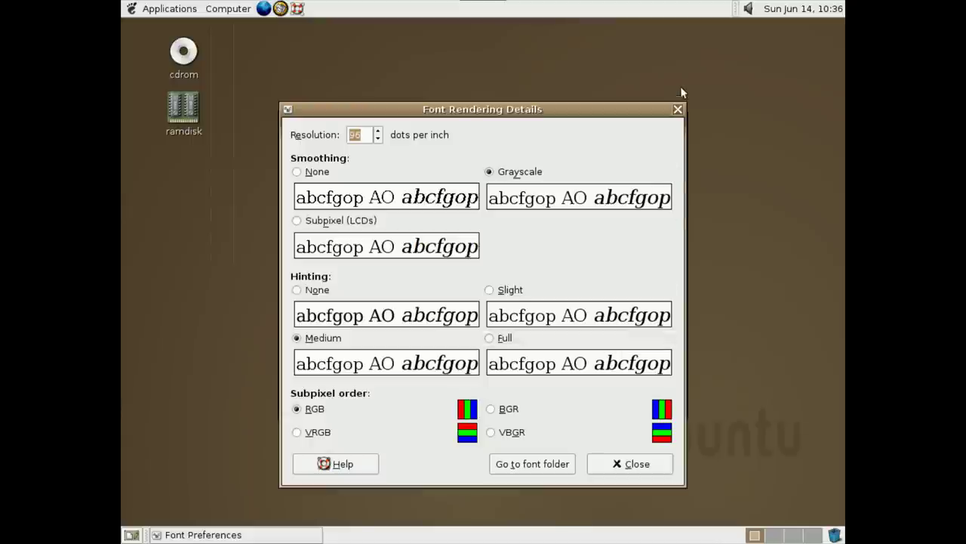
pyautogui.click(678, 110)
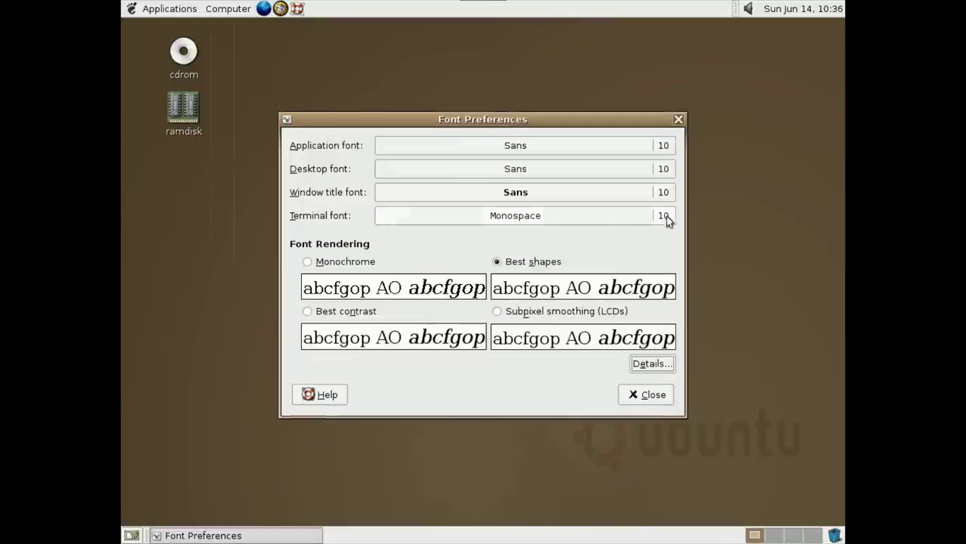
pyautogui.click(679, 118)
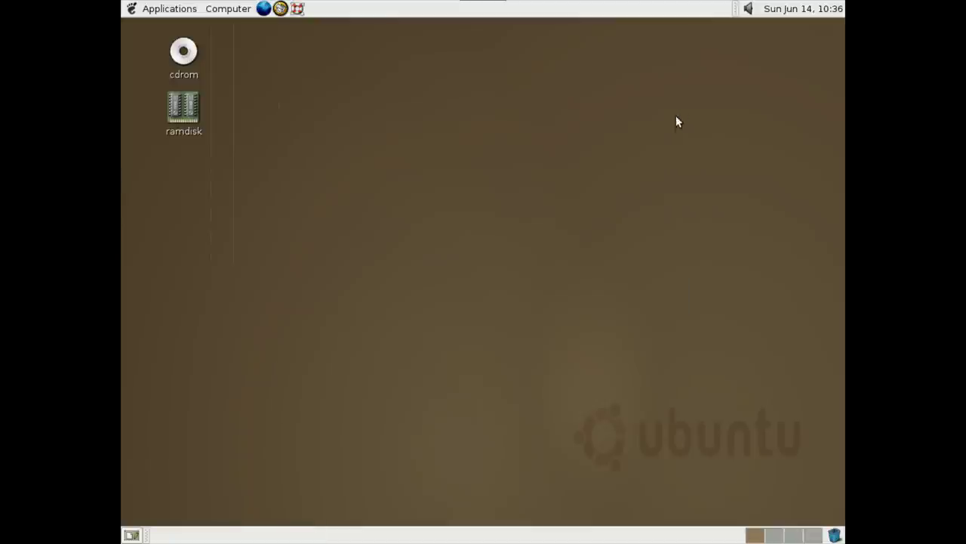
# - Look through the web browser, mail reader, text editor and terminal settings in Preferred Applications, and close them
pyautogui.click(240, 8)
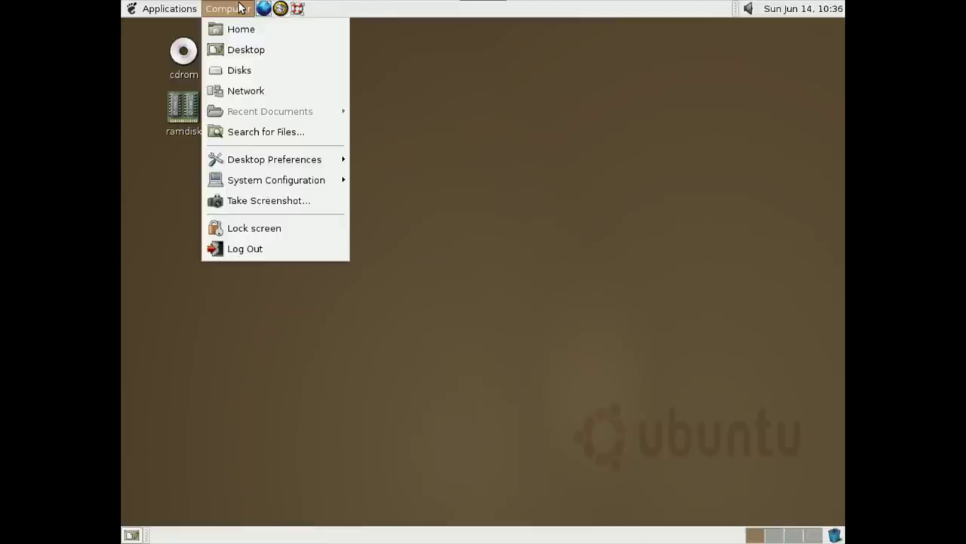
pyautogui.moveTo(320, 176)
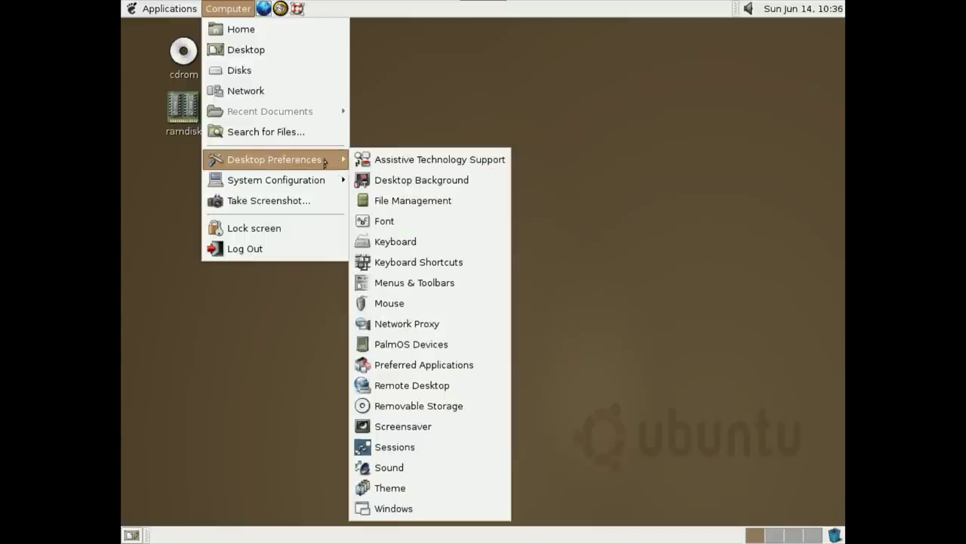
pyautogui.click(426, 362)
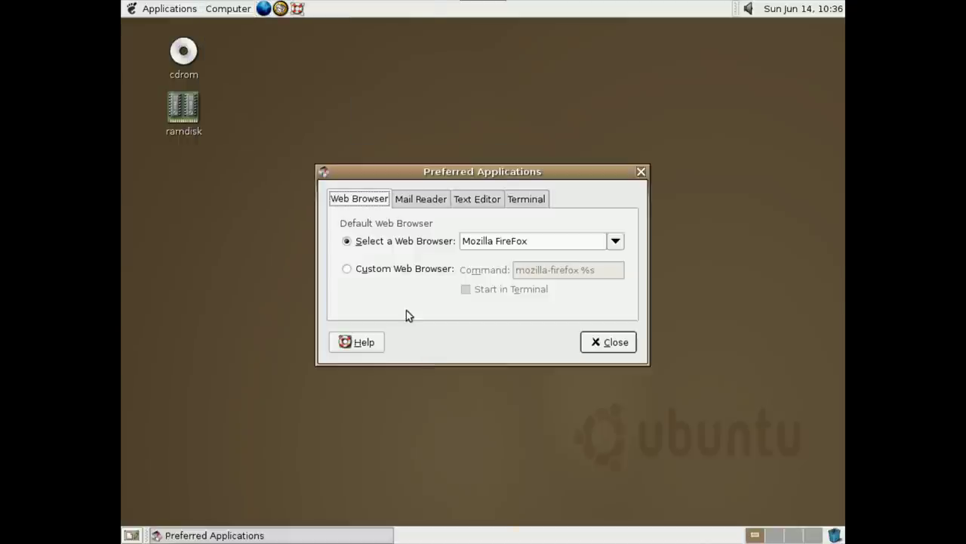
pyautogui.click(417, 199)
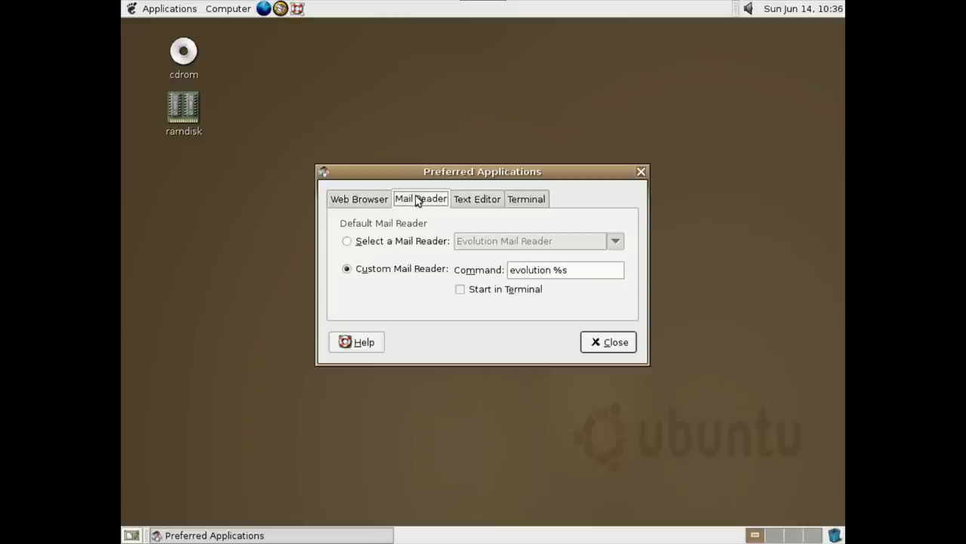
pyautogui.click(477, 201)
pyautogui.click(514, 200)
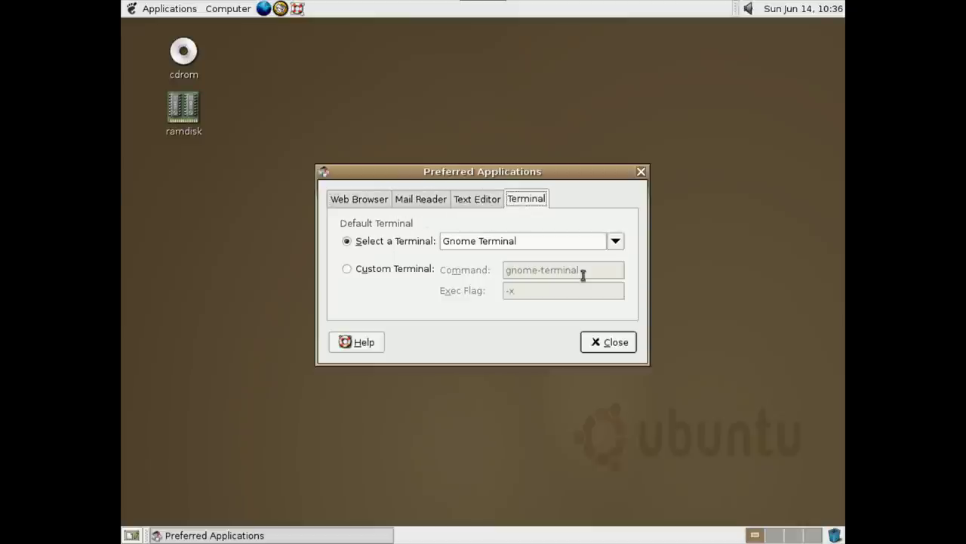
pyautogui.click(599, 346)
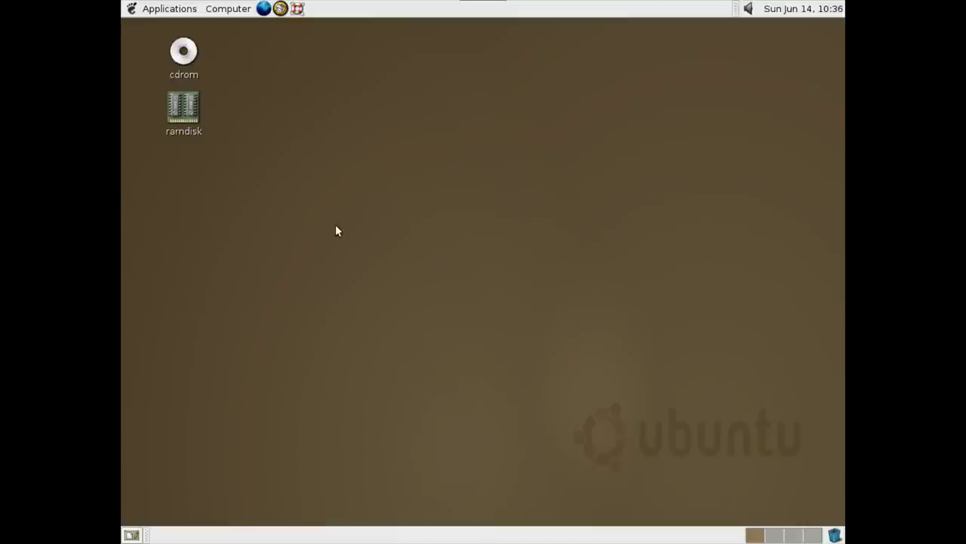
# - Try the Crux, Default, Glider and Grand Canyon themes in the Theme Preferences
pyautogui.click(238, 8)
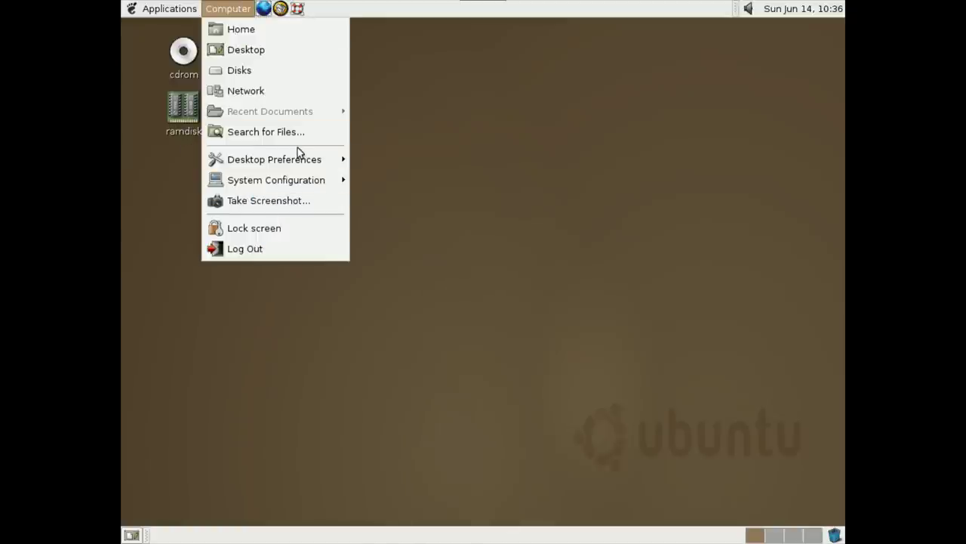
pyautogui.moveTo(294, 157)
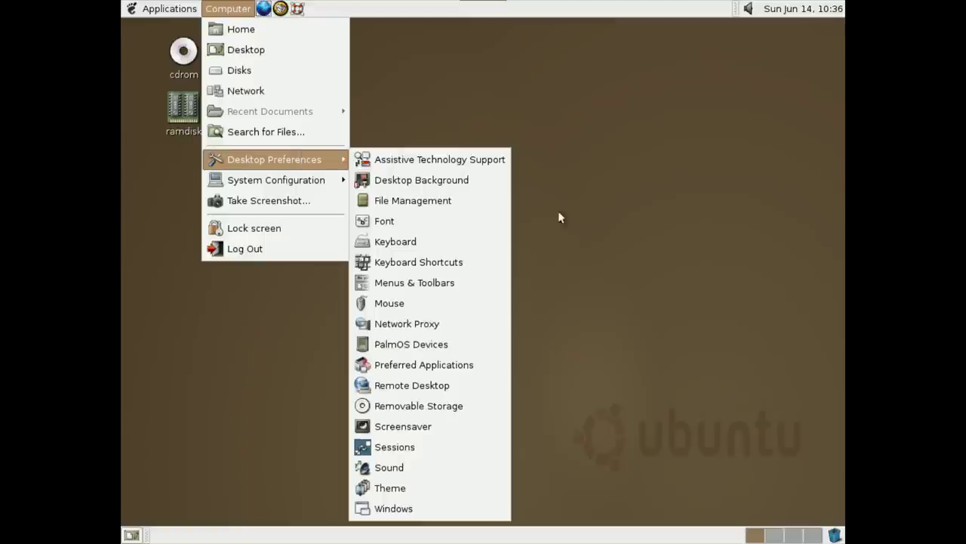
pyautogui.click(449, 488)
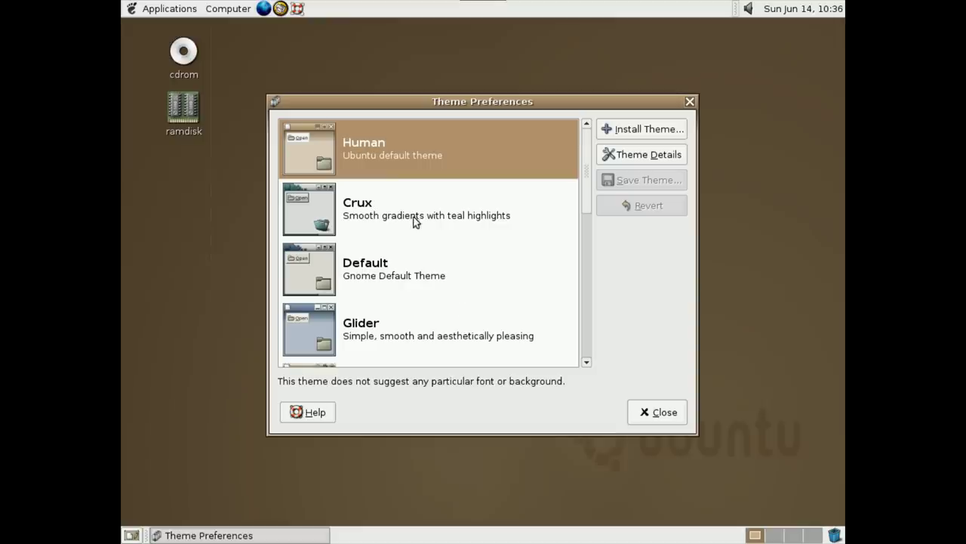
pyautogui.click(413, 216)
pyautogui.click(418, 271)
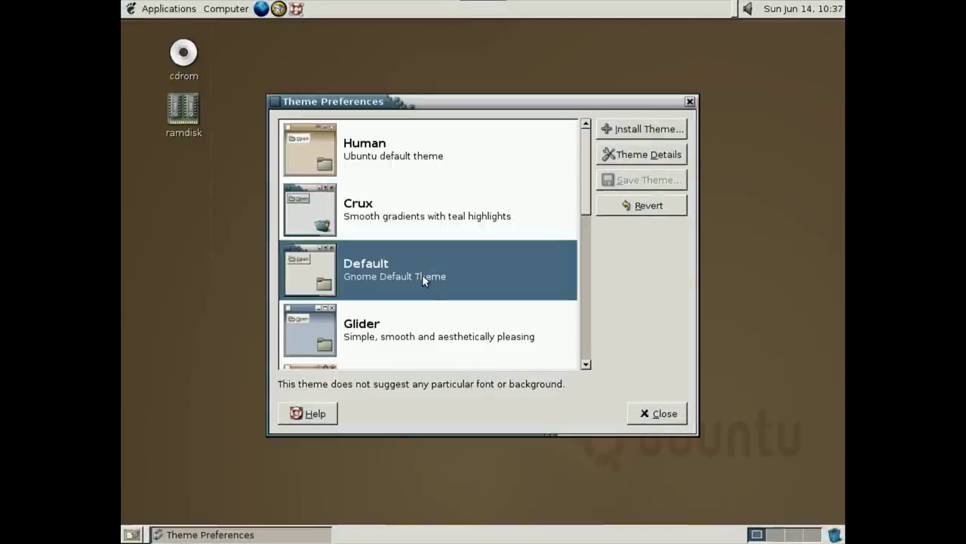
pyautogui.click(431, 315)
pyautogui.scroll(-2, 431, 312)
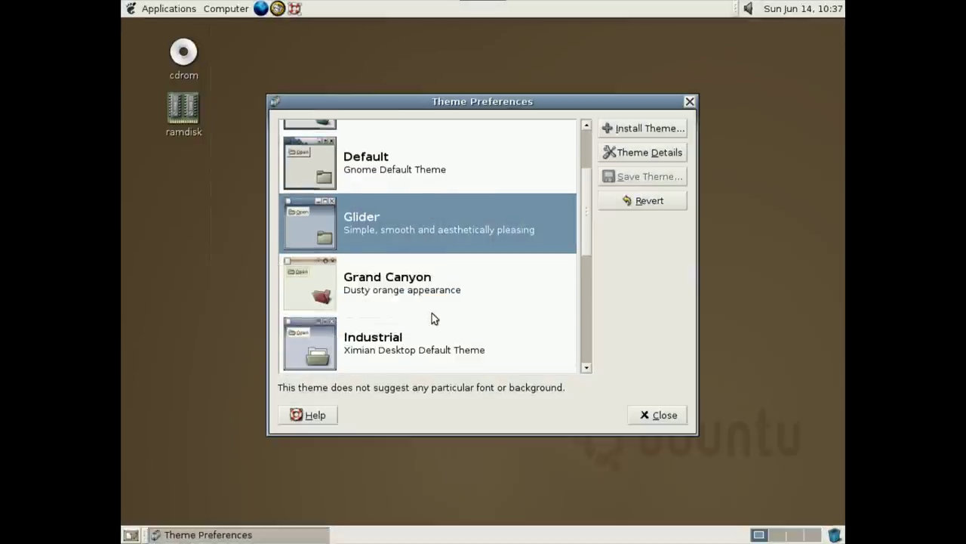
pyautogui.click(421, 273)
pyautogui.scroll(-1, 419, 272)
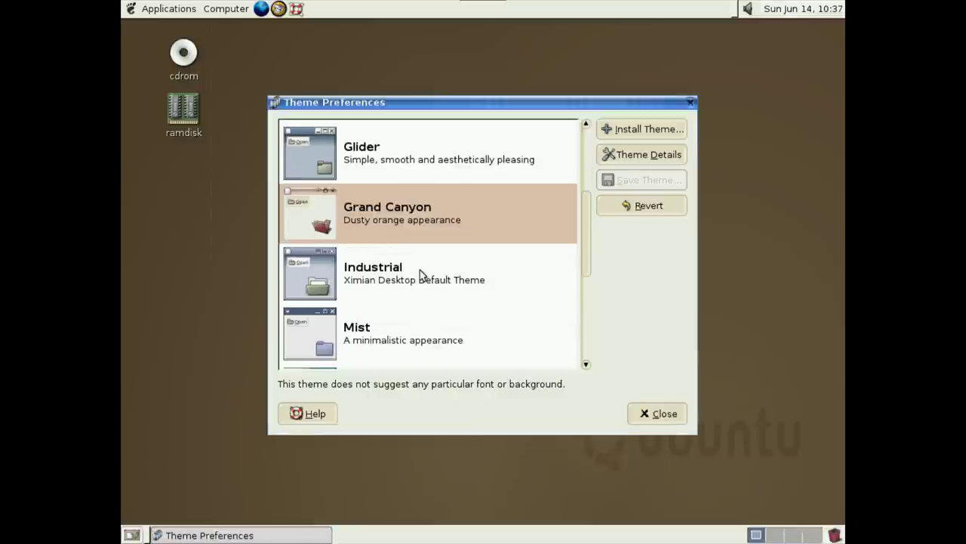
# - Try the Industrial, Mist, Ocean Dream, Simple, Smokey Blue and Traditional themes, and return to the Human theme
pyautogui.click(420, 272)
pyautogui.scroll(-1, 419, 274)
pyautogui.click(420, 272)
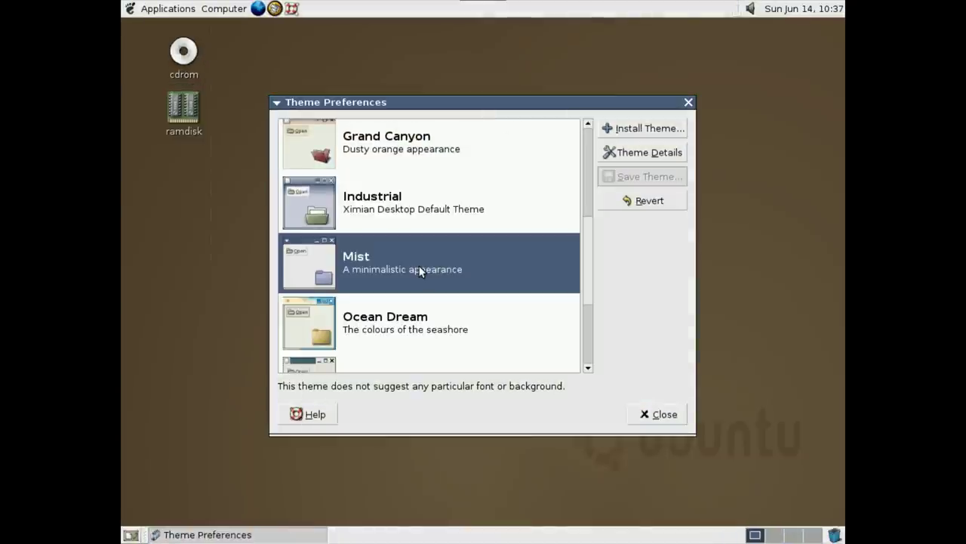
pyautogui.scroll(-1, 420, 272)
pyautogui.click(420, 270)
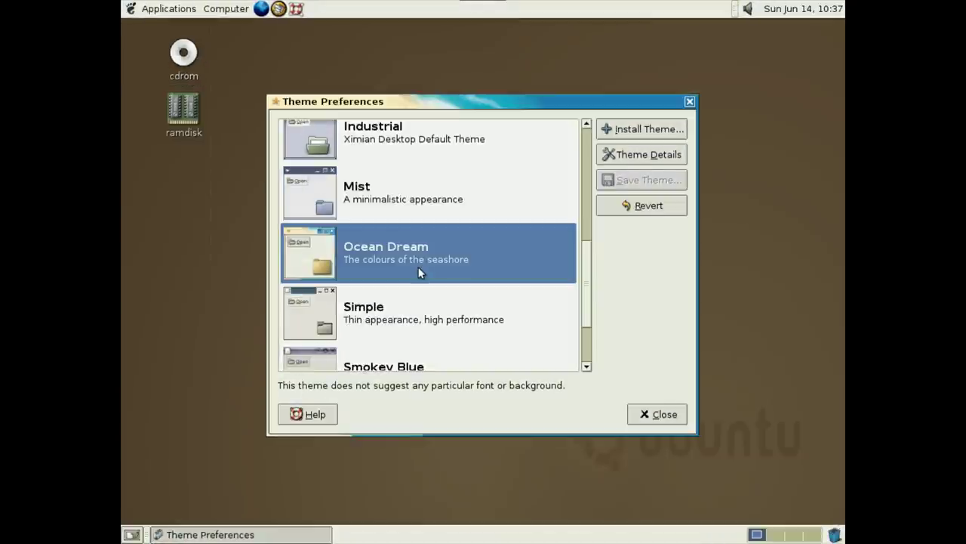
pyautogui.click(416, 316)
pyautogui.scroll(-2, 415, 310)
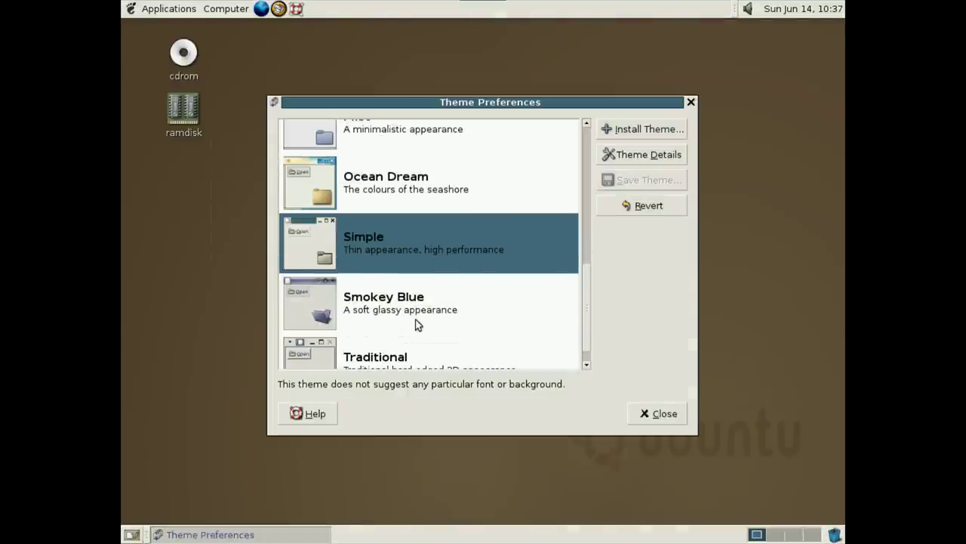
pyautogui.click(415, 318)
pyautogui.scroll(-1, 415, 321)
pyautogui.click(416, 317)
pyautogui.scroll(8, 415, 317)
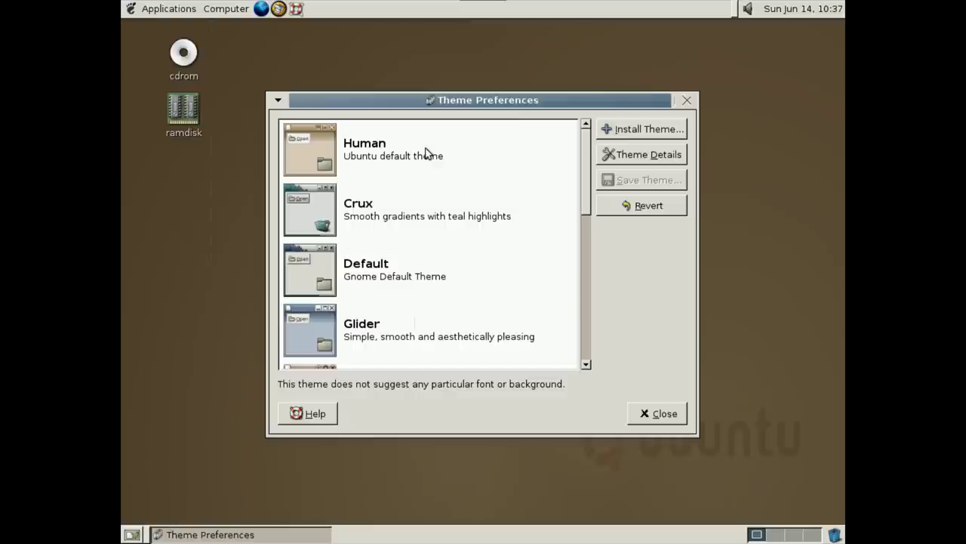
pyautogui.click(426, 153)
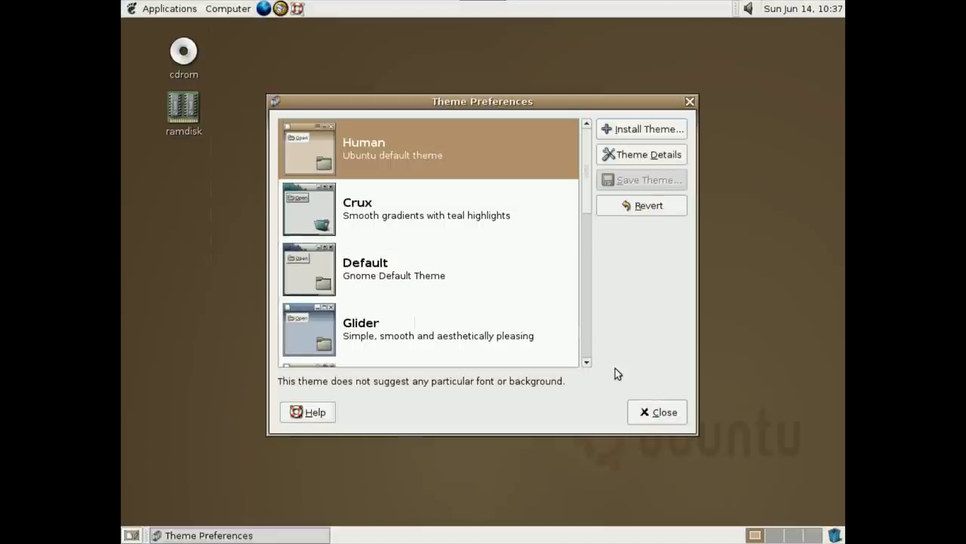
# - Try the Default and Mist controls in the theme details, and view the window border and icon themes
pyautogui.click(627, 154)
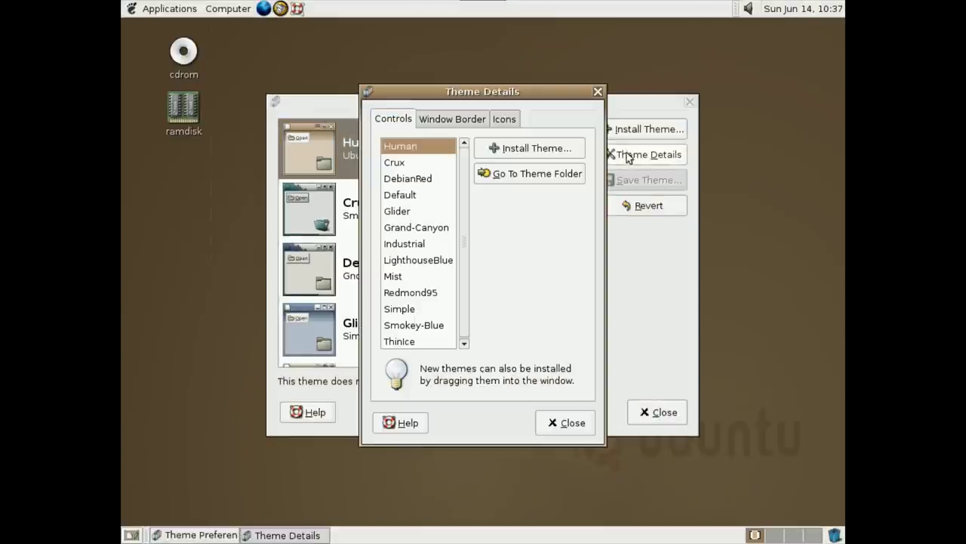
pyautogui.click(445, 194)
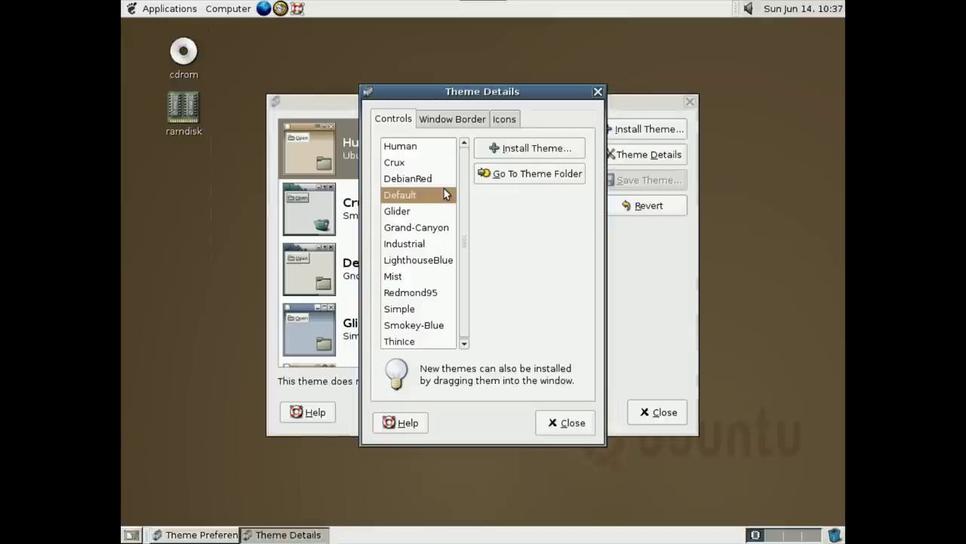
pyautogui.click(434, 276)
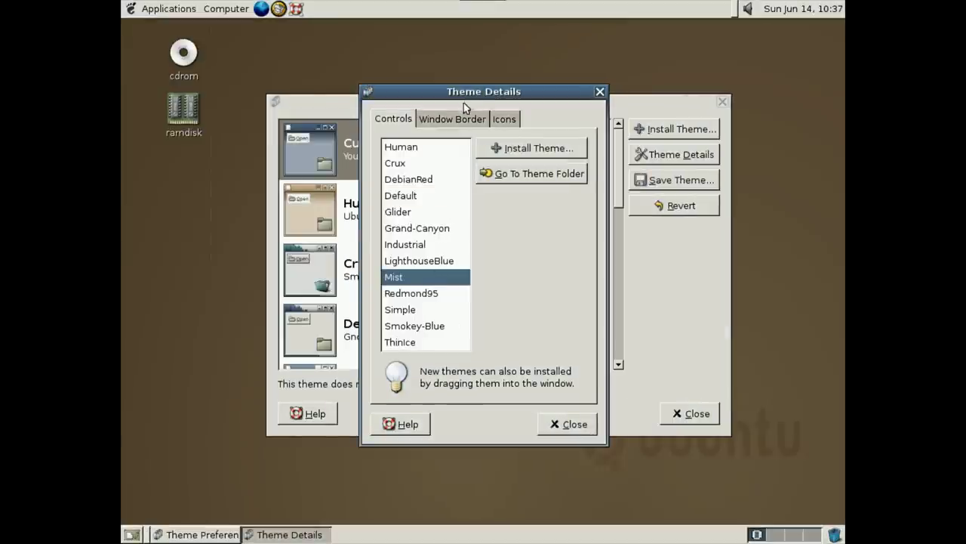
pyautogui.click(455, 121)
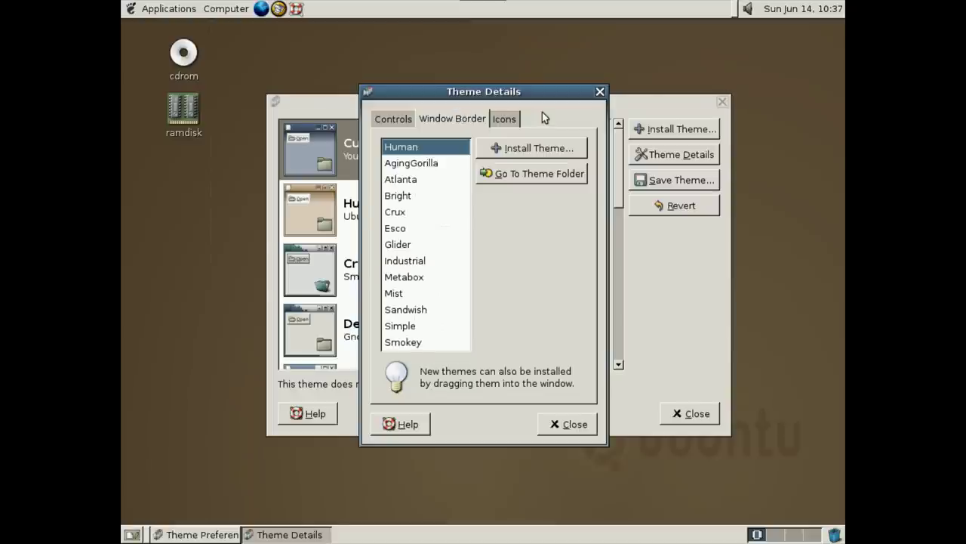
pyautogui.click(499, 119)
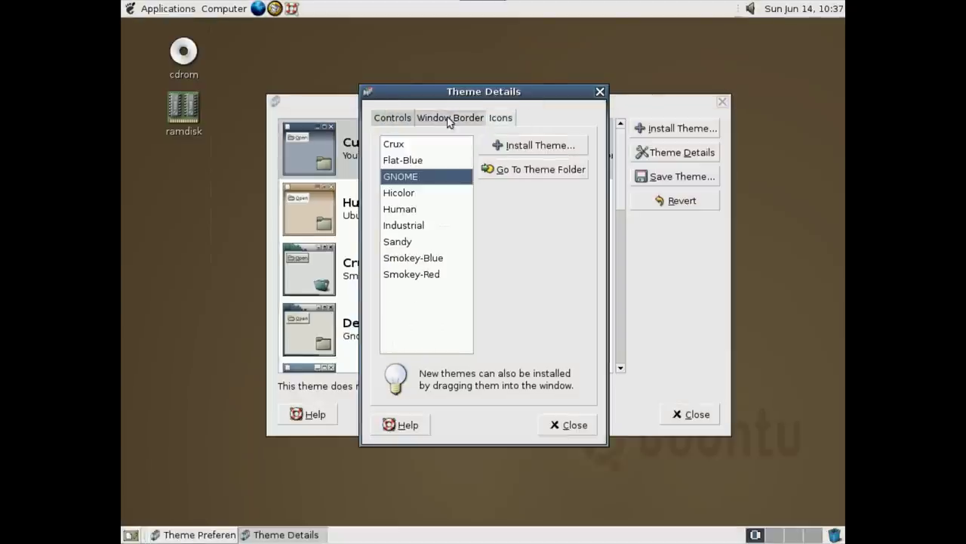
pyautogui.click(583, 434)
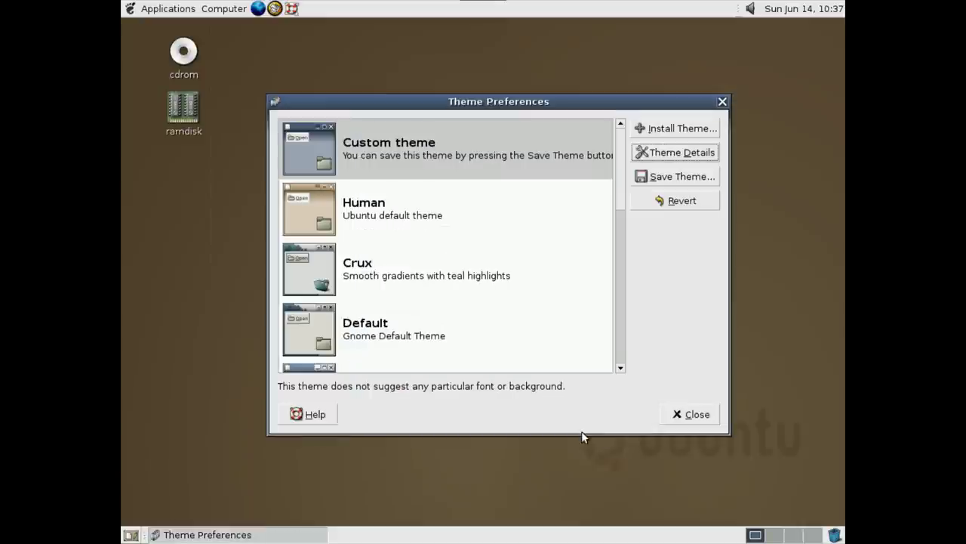
# - Set the desktop theme back to Human and close the Theme Preferences
pyautogui.click(434, 214)
pyautogui.click(683, 412)
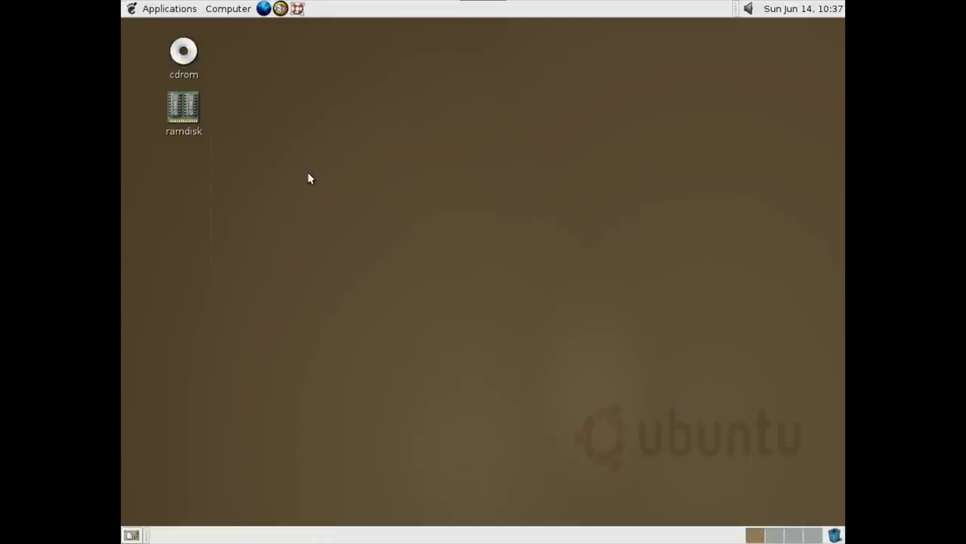
# - Open the Device Manager and view the Legacy Floppy Drive, RTL-8139, Unknown (0x1002), Unknown (0x0100) and 440FX devices
pyautogui.click(227, 8)
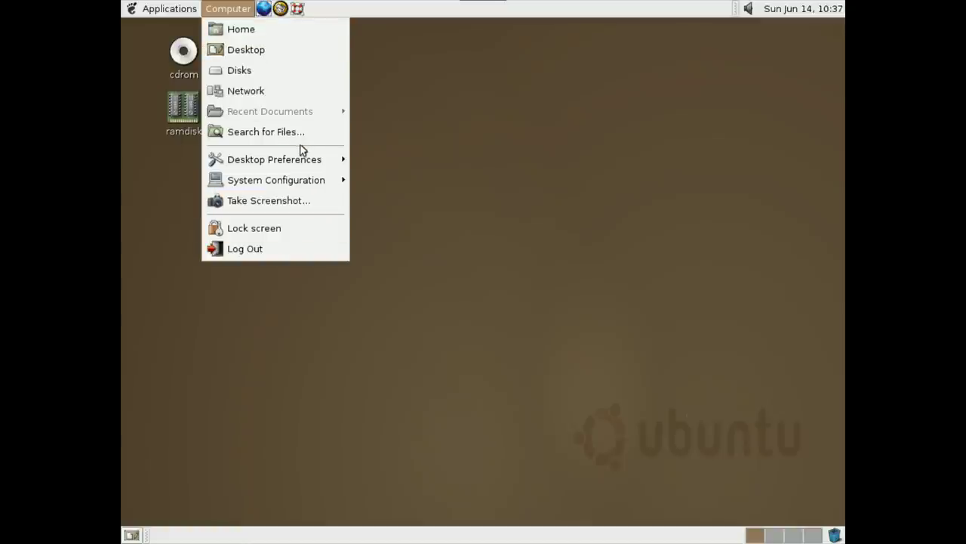
pyautogui.moveTo(307, 168)
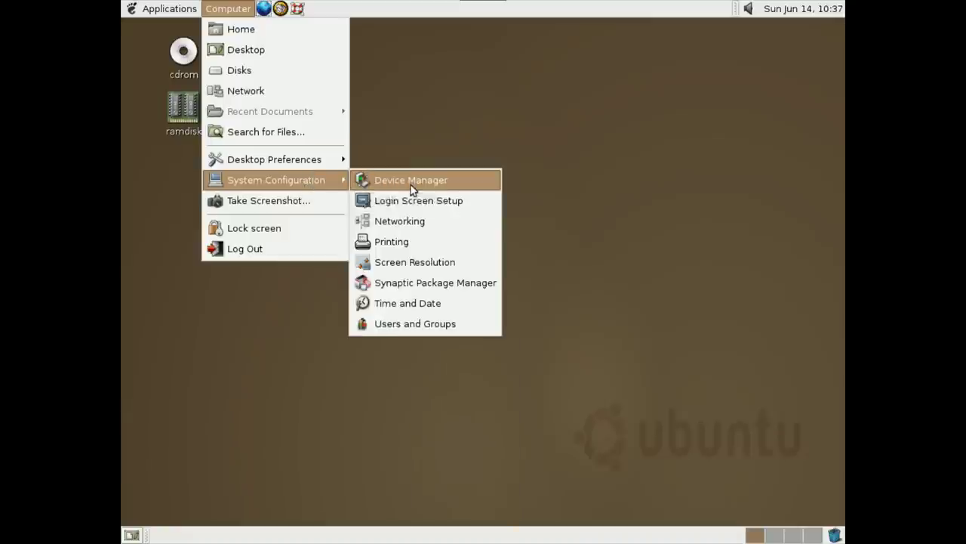
pyautogui.click(412, 189)
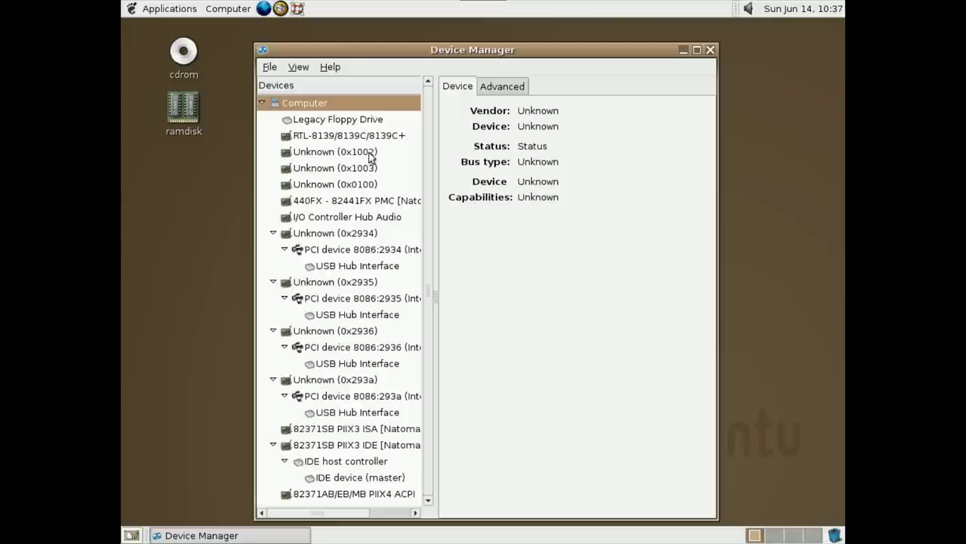
pyautogui.click(357, 122)
pyautogui.click(358, 140)
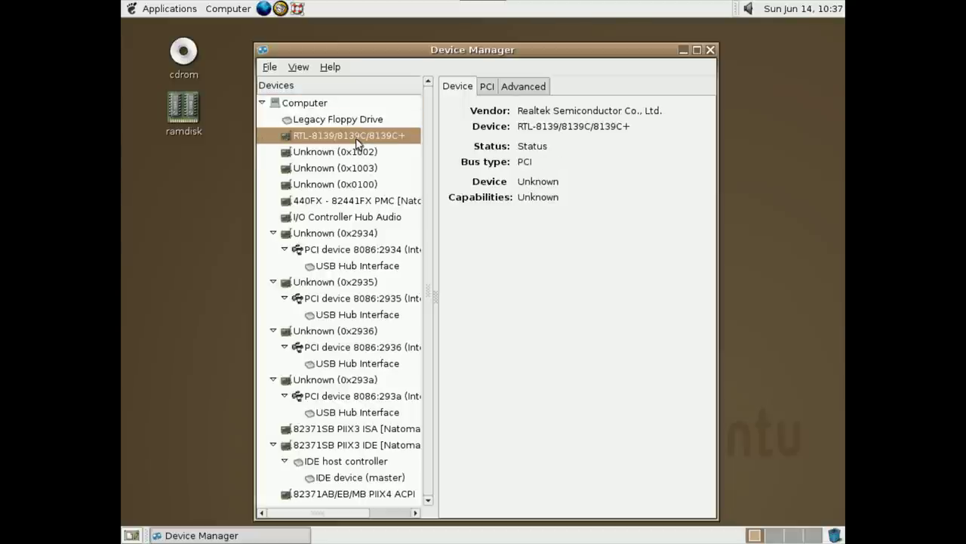
pyautogui.click(351, 152)
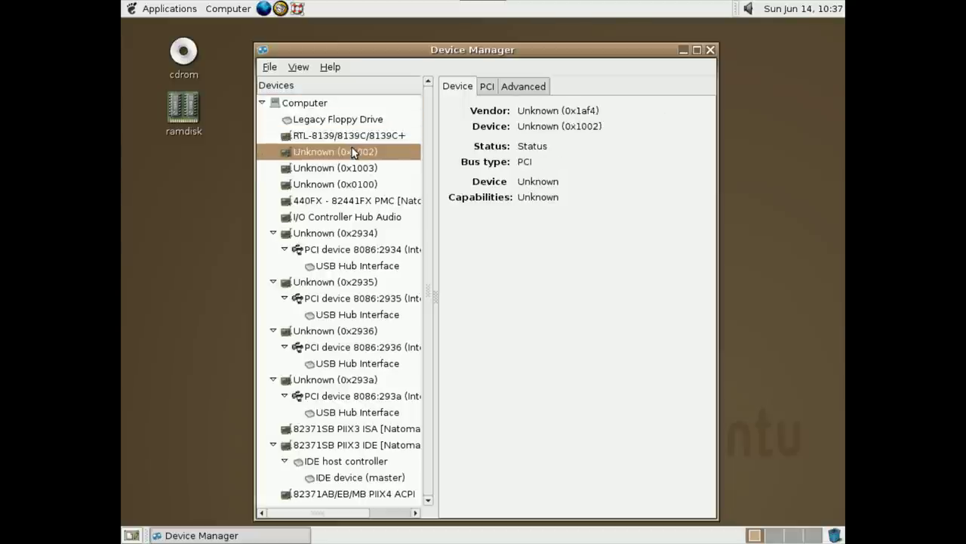
pyautogui.click(352, 189)
pyautogui.click(351, 198)
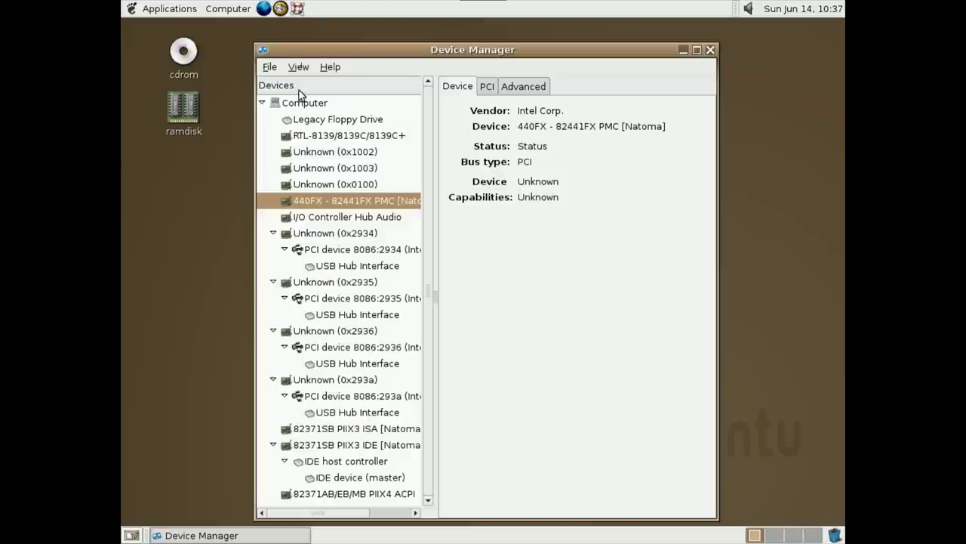
# - View the PCI and advanced properties of the RTL-8139/8139C/8139C+ device, and close the Device Manager
pyautogui.click(300, 67)
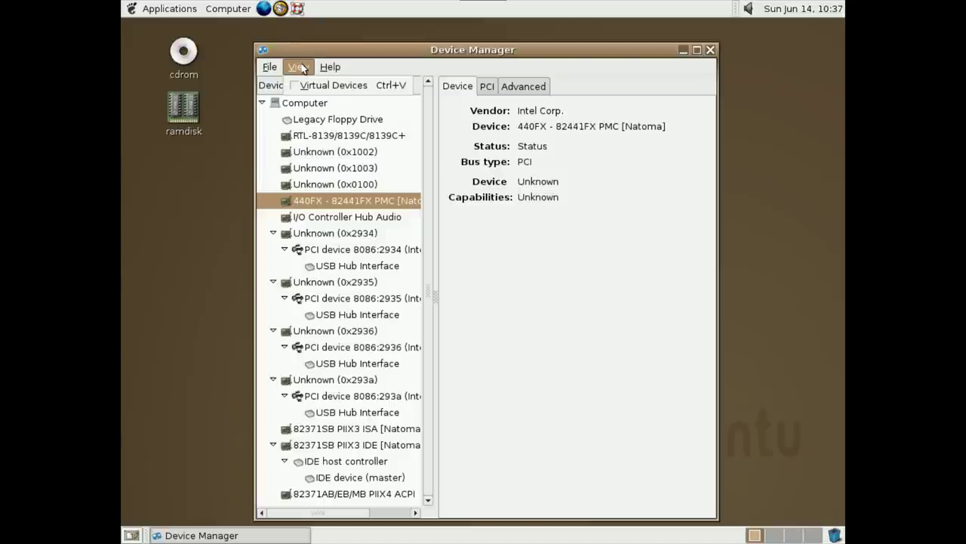
pyautogui.click(308, 84)
pyautogui.click(326, 151)
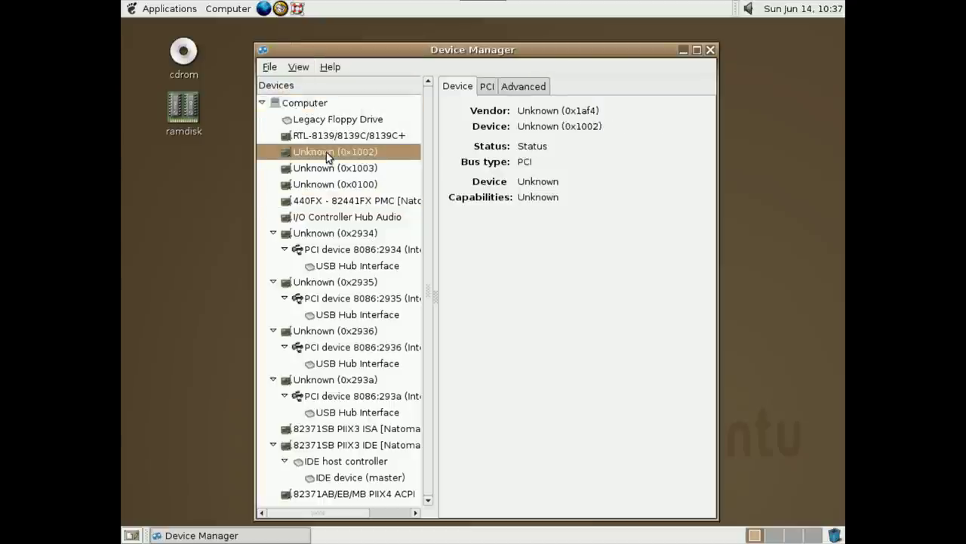
pyautogui.click(327, 137)
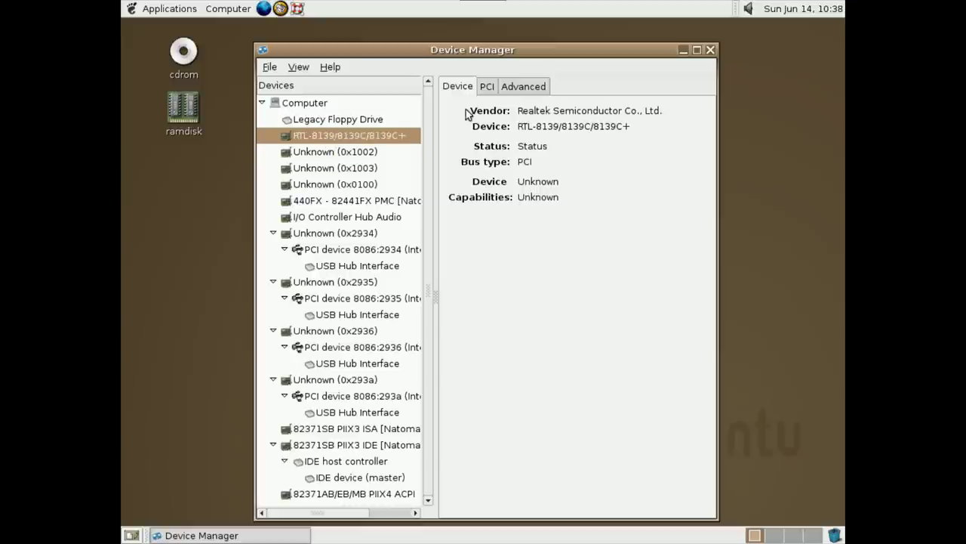
pyautogui.click(488, 88)
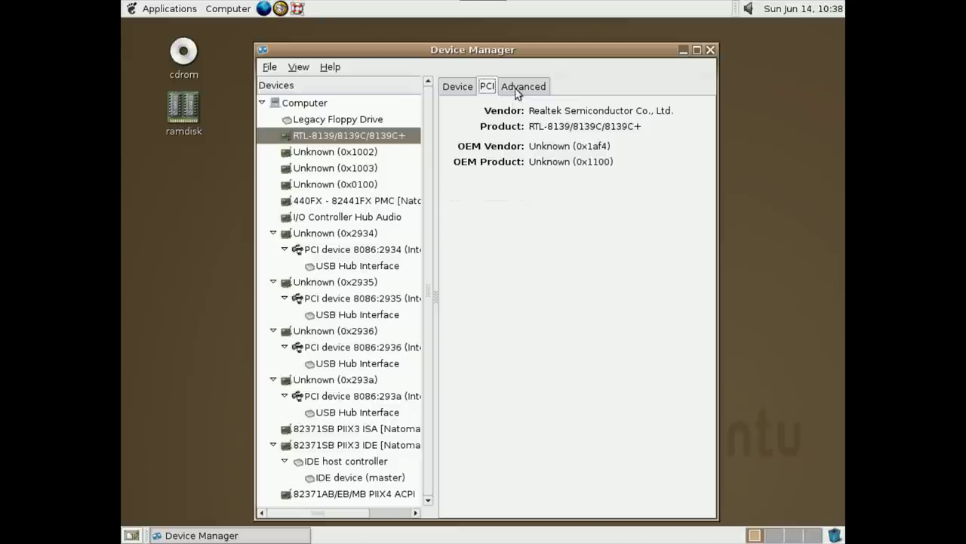
pyautogui.click(521, 88)
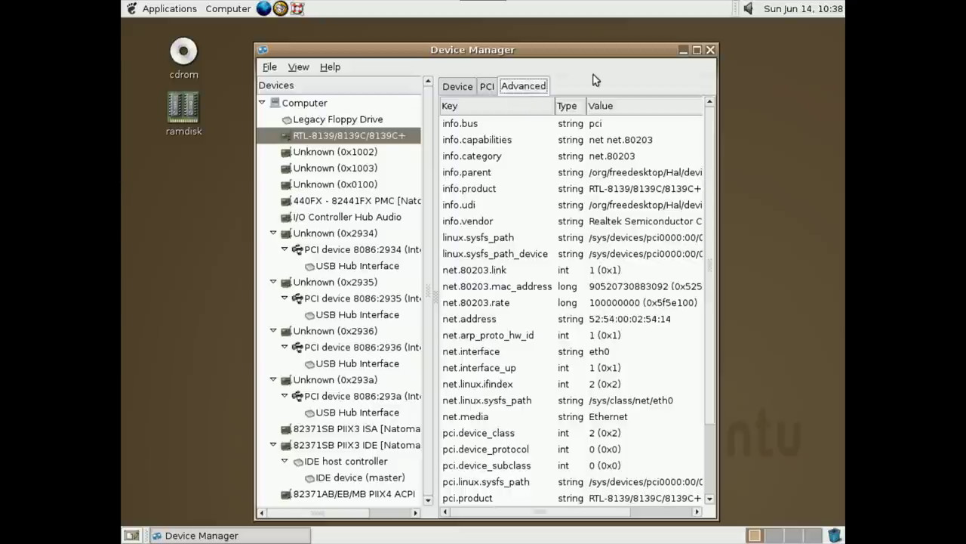
pyautogui.click(711, 50)
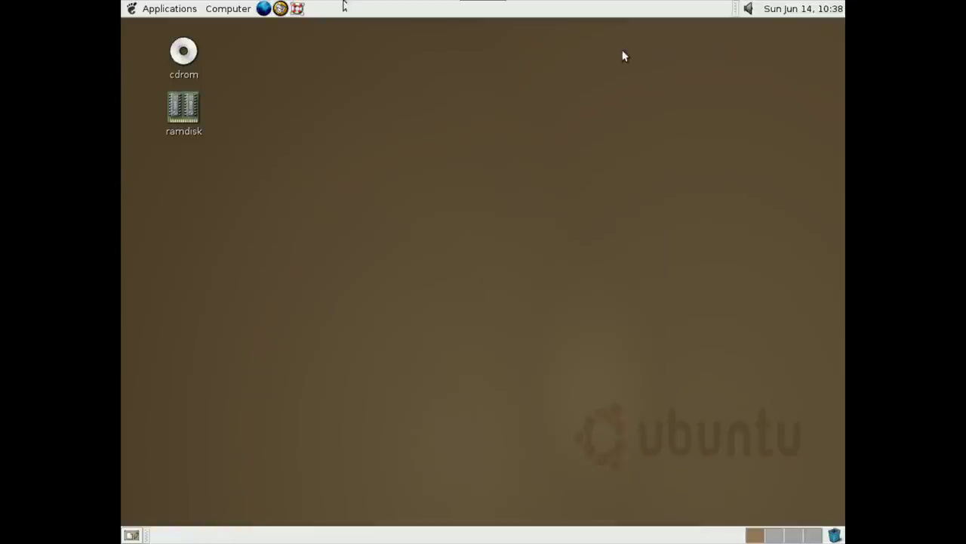
# - Open the Networking tool from the system configuration tools
pyautogui.click(210, 6)
pyautogui.moveTo(271, 165)
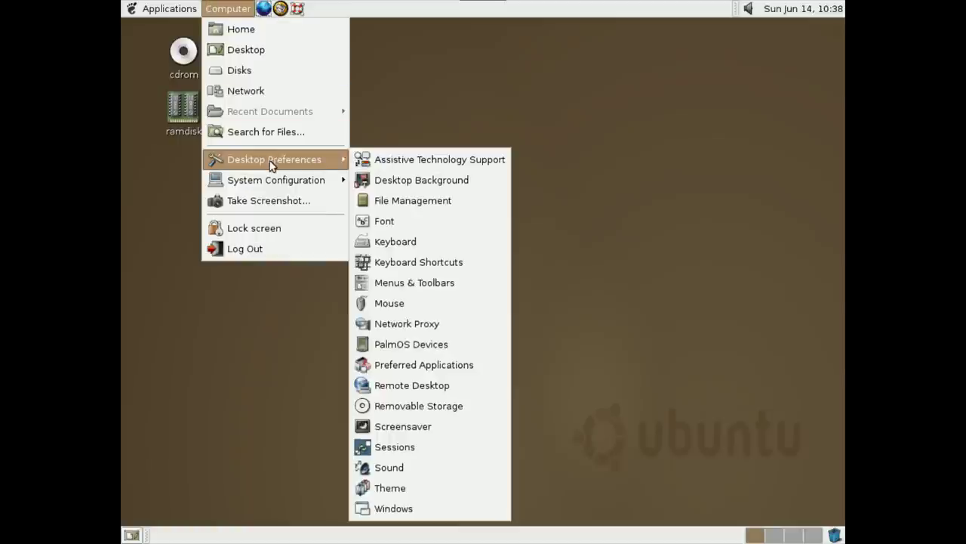
pyautogui.moveTo(274, 188)
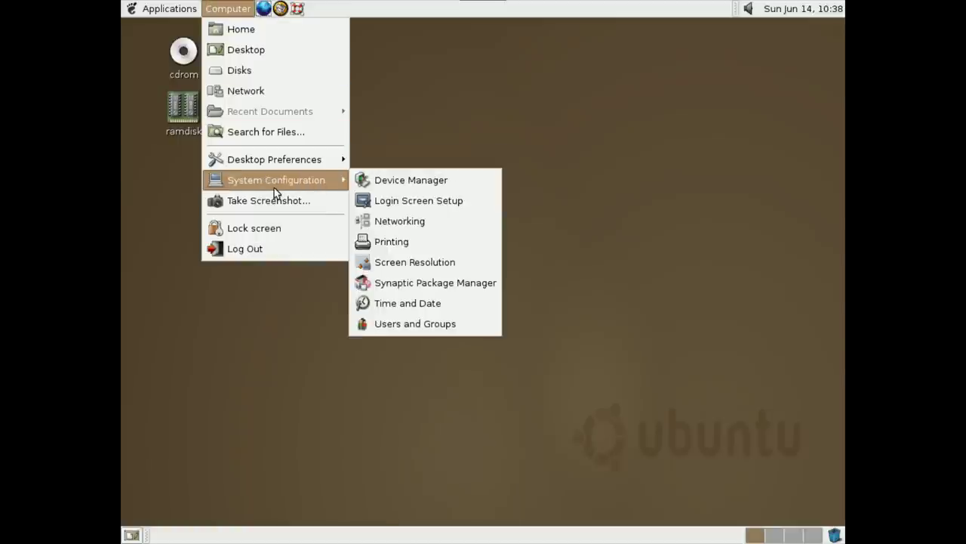
pyautogui.click(397, 221)
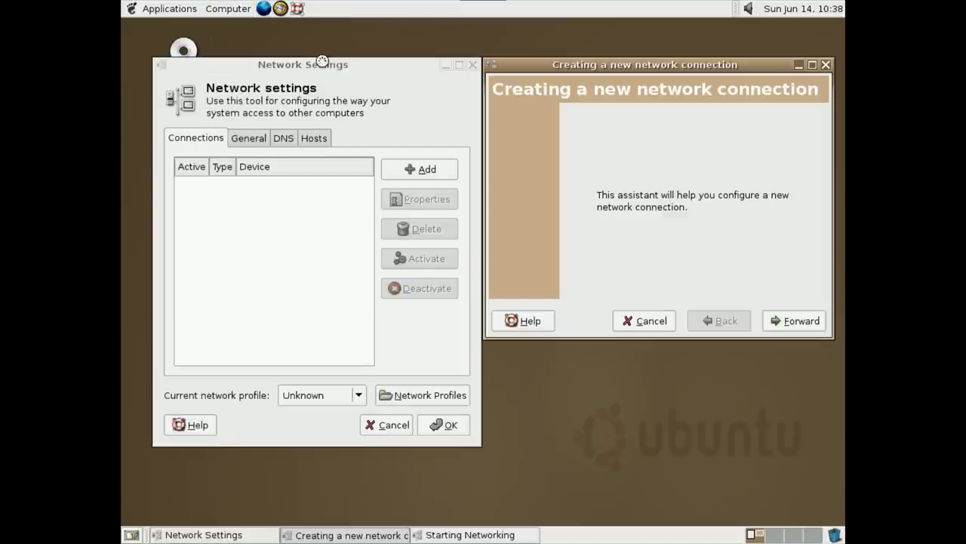
# - Open the PalmOS Devices preferences, advance the gnome-pilot setup to the Initial Sync page, and quit without saving
pyautogui.click(227, 8)
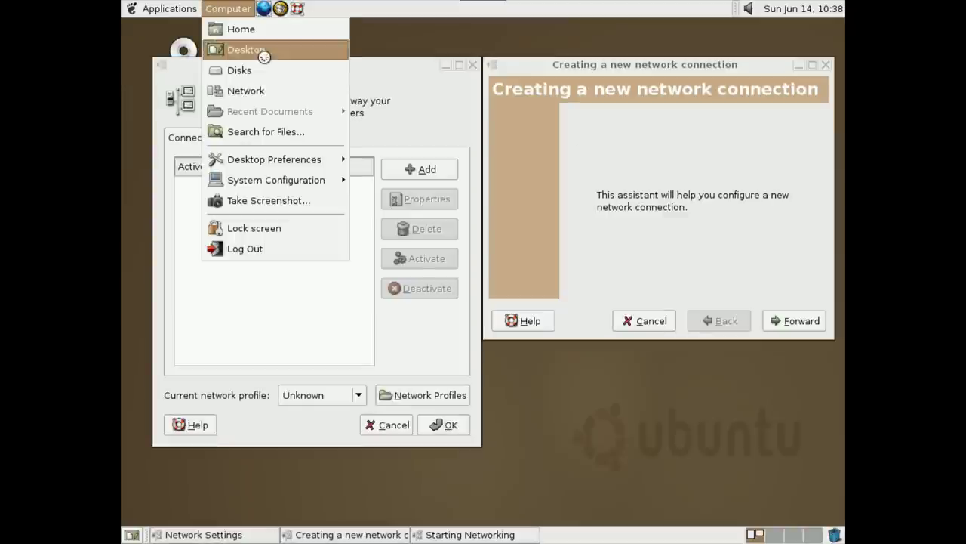
pyautogui.moveTo(240, 158)
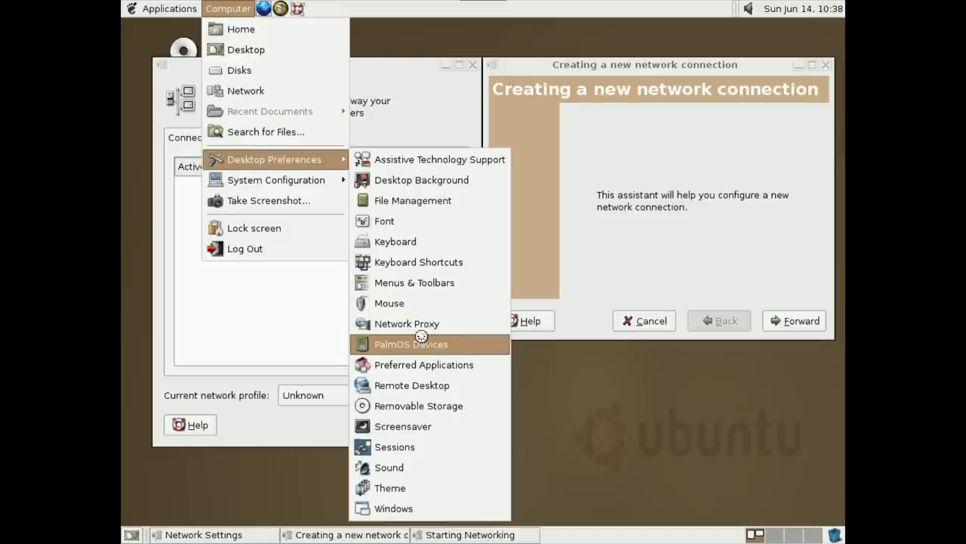
pyautogui.click(422, 343)
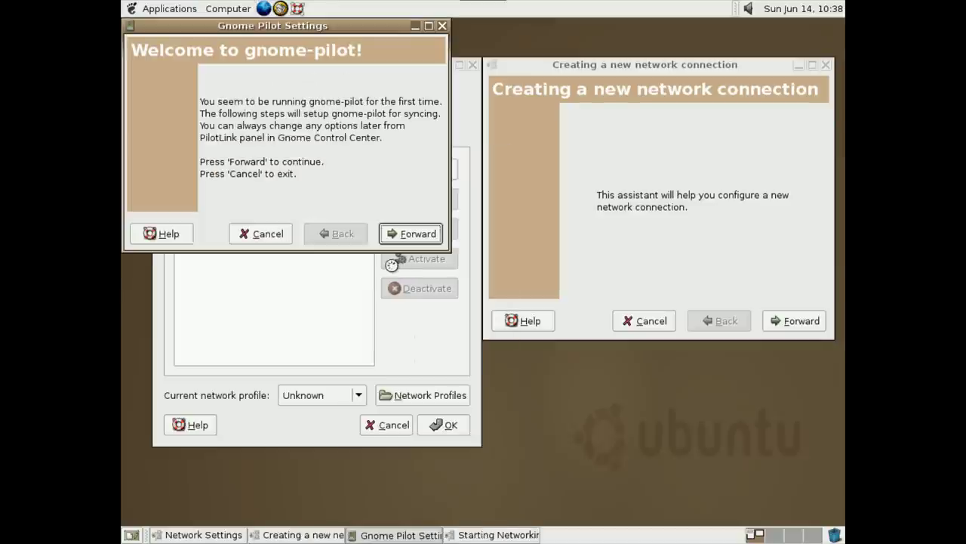
pyautogui.click(411, 233)
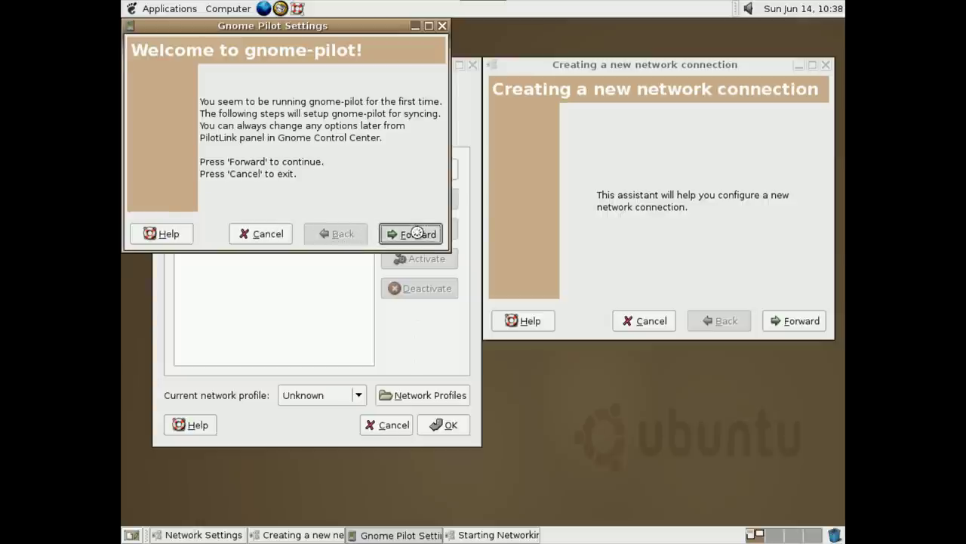
pyautogui.click(418, 234)
pyautogui.click(417, 234)
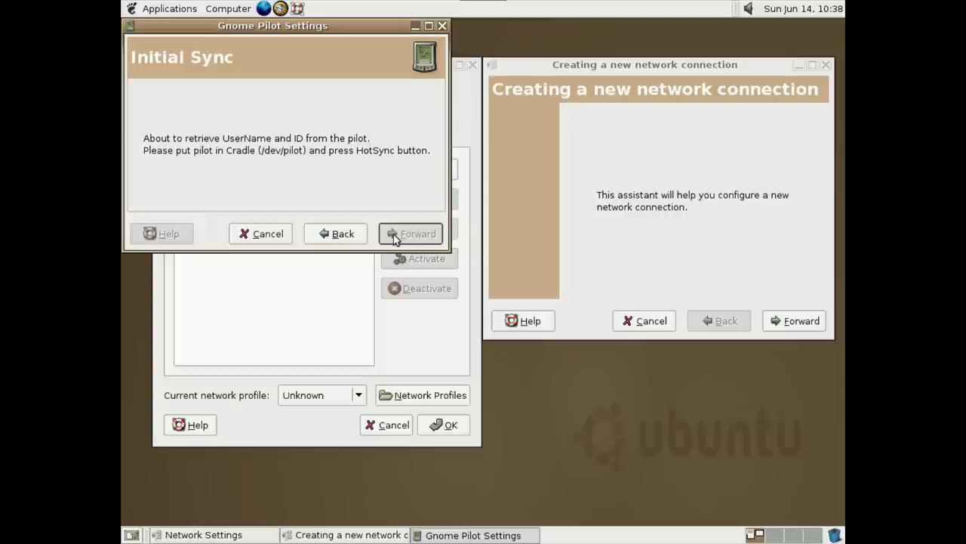
pyautogui.click(442, 26)
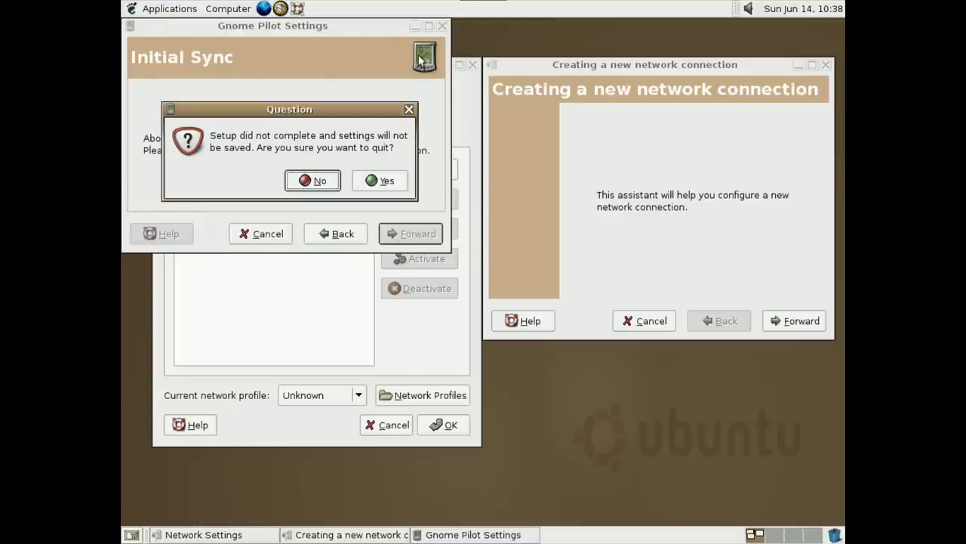
pyautogui.click(376, 182)
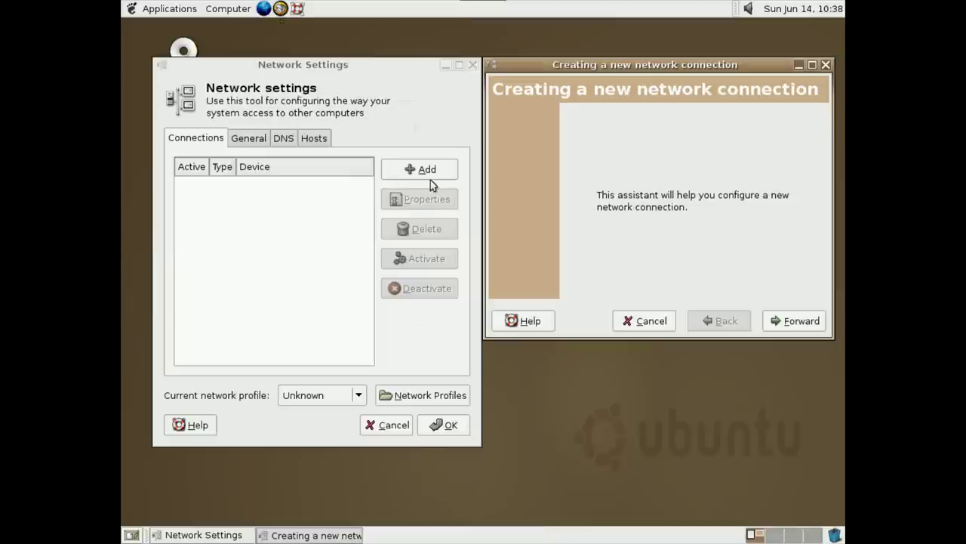
# - Advance the new network connection assistant to the ISP phone number page and cancel it
pyautogui.click(395, 405)
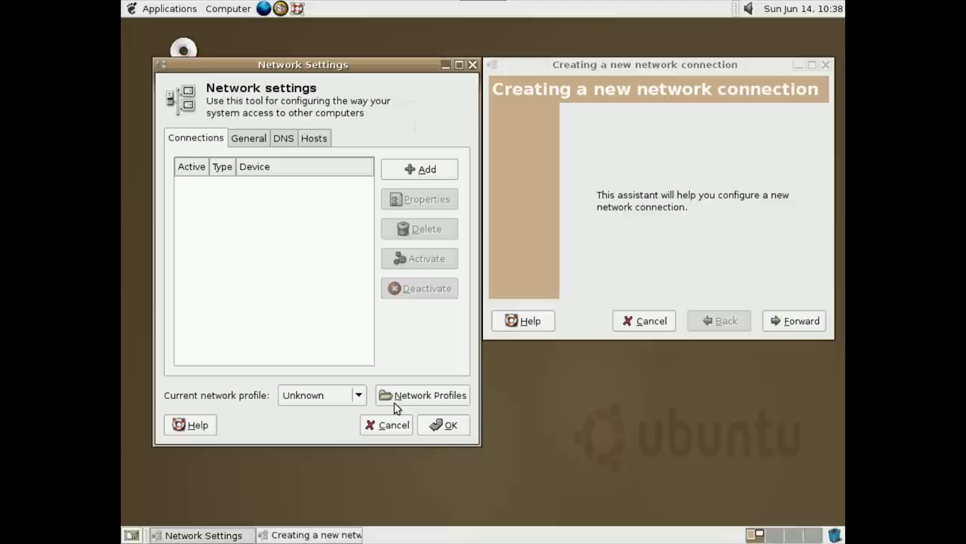
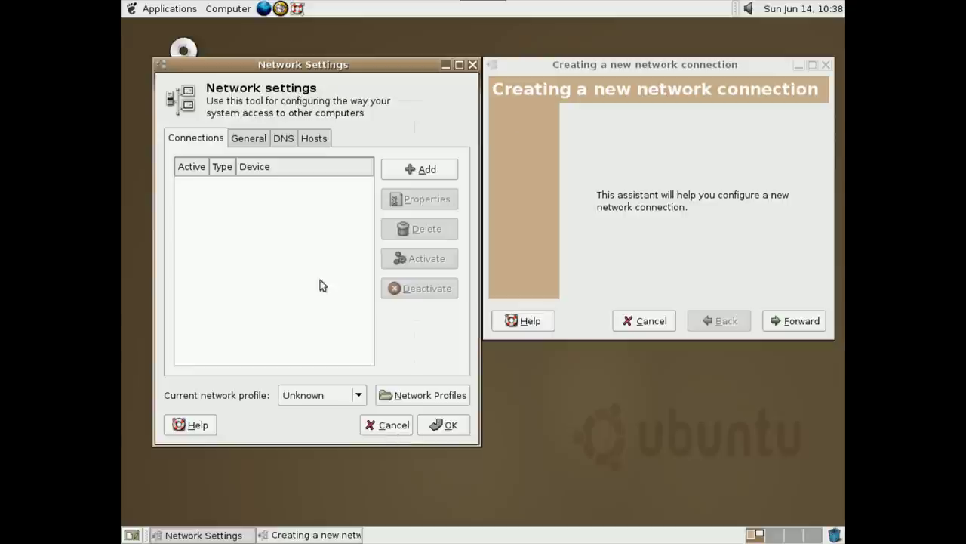
pyautogui.click(643, 148)
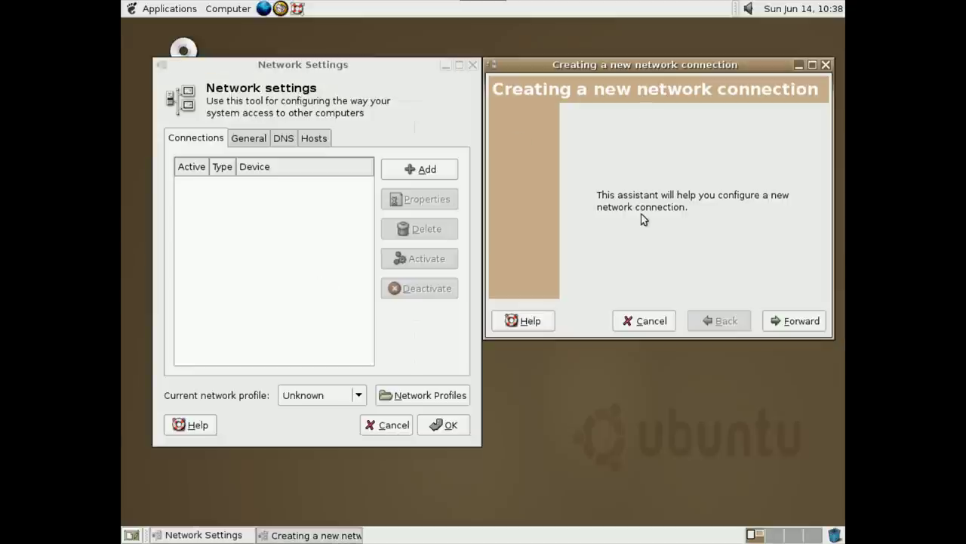
pyautogui.click(785, 323)
pyautogui.click(797, 330)
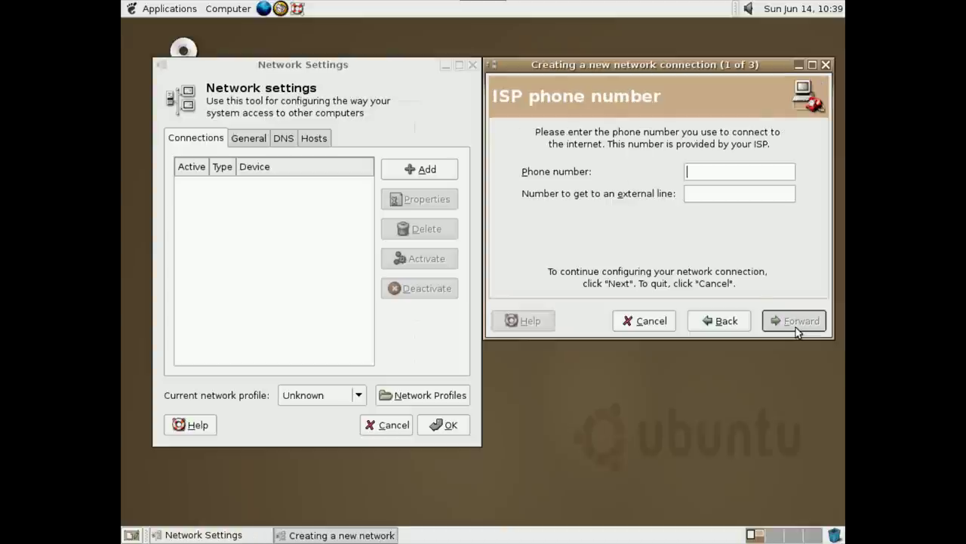
pyautogui.click(646, 323)
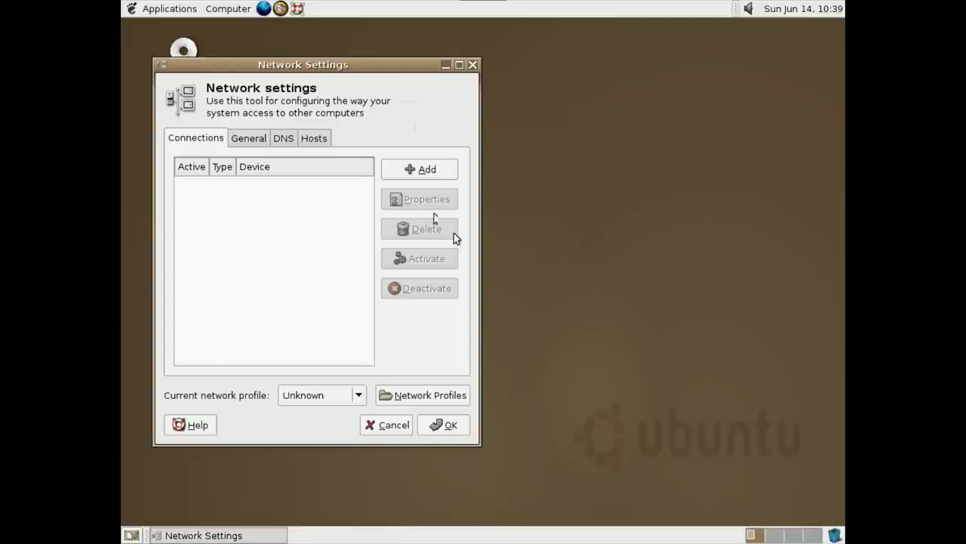
# - View the General, DNS and Hosts network settings, and cancel the Network Settings
pyautogui.click(268, 140)
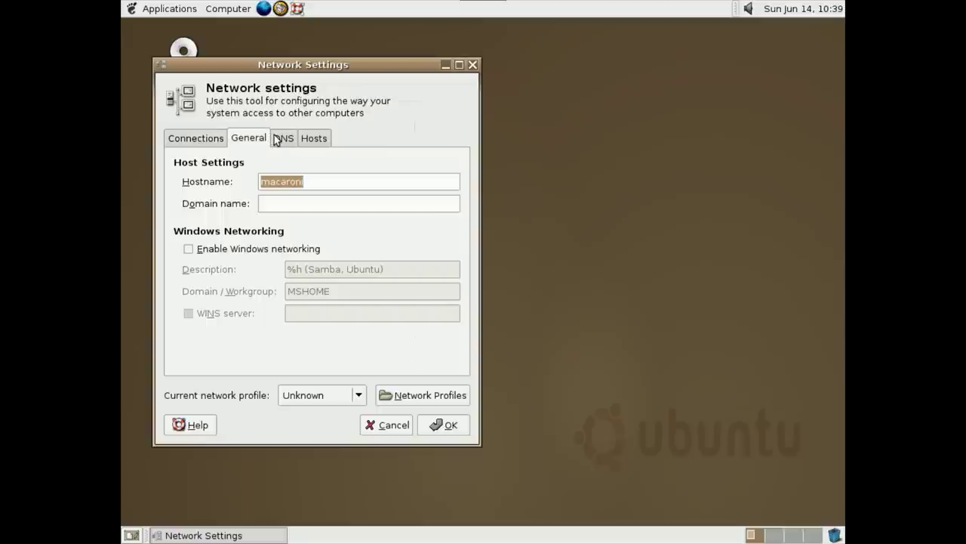
pyautogui.click(276, 140)
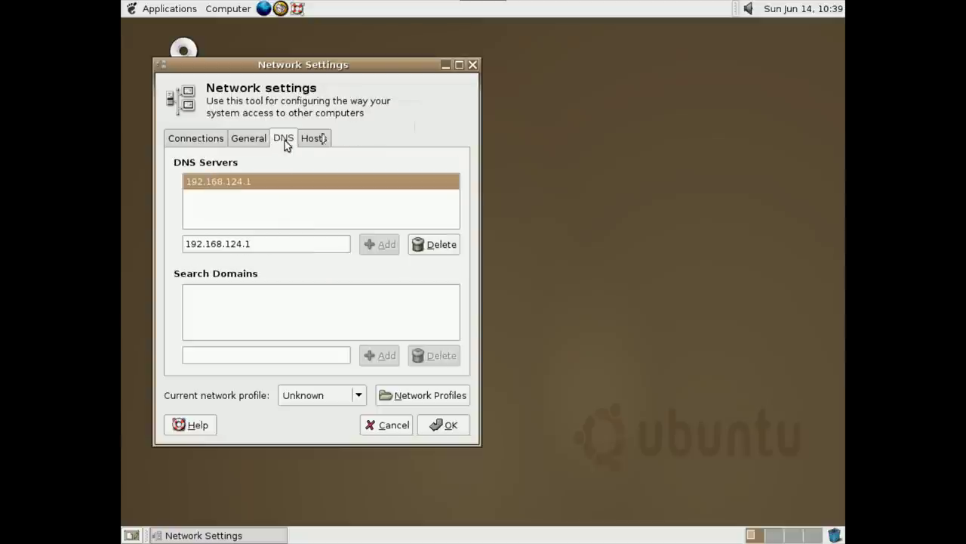
pyautogui.click(316, 139)
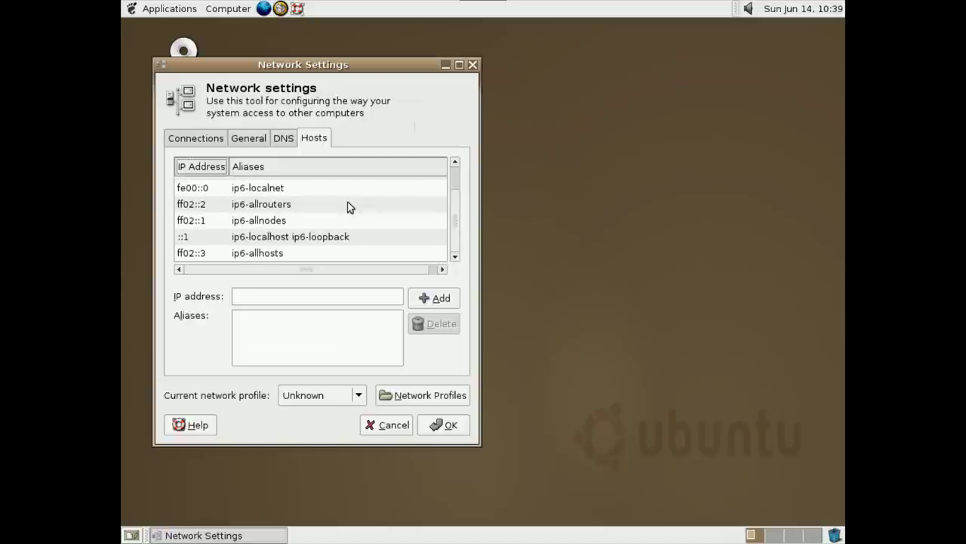
pyautogui.click(407, 422)
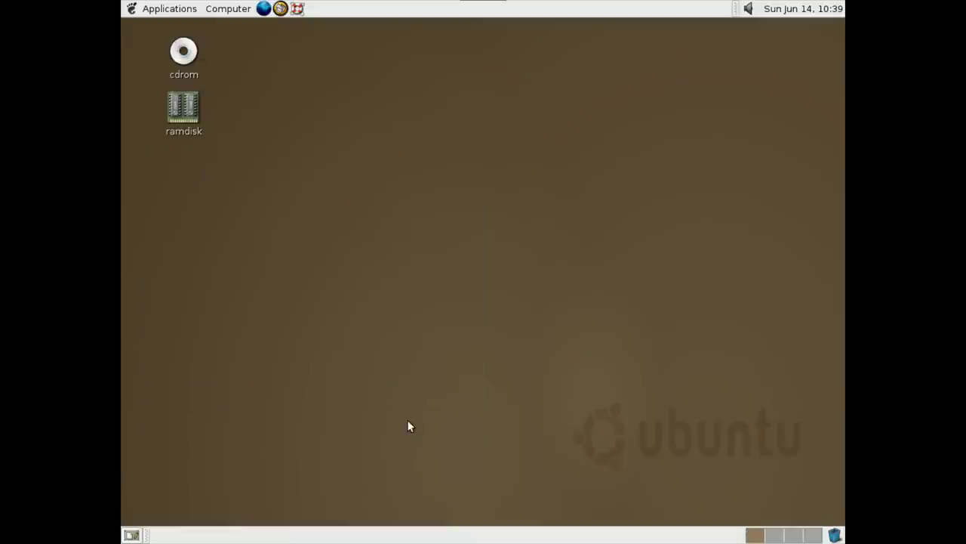
# - View the Window Preferences among the desktop preferences and close them
pyautogui.click(240, 7)
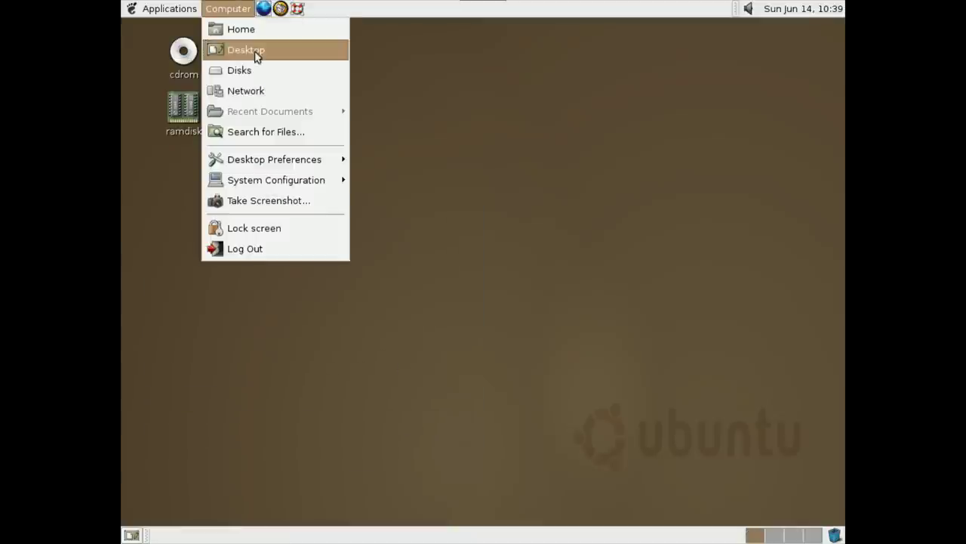
pyautogui.moveTo(280, 158)
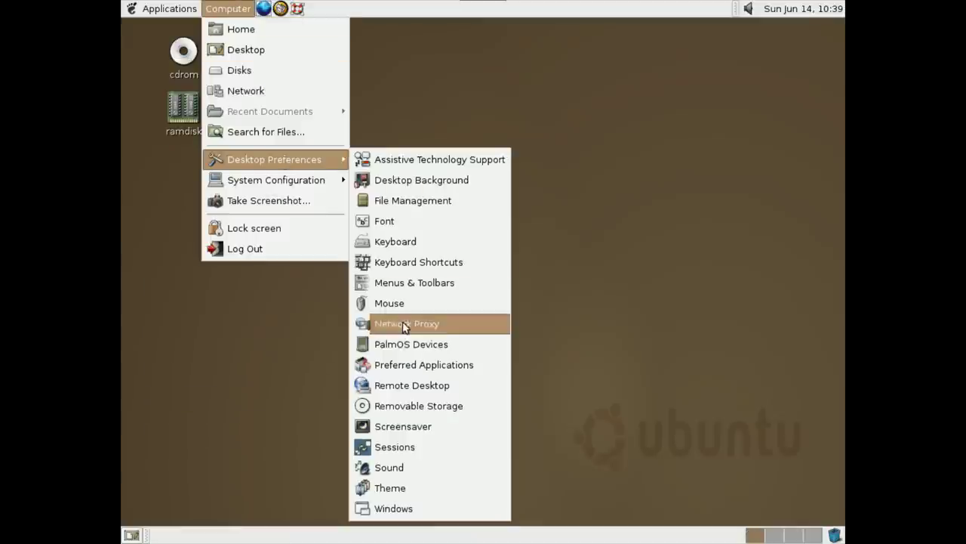
pyautogui.click(408, 506)
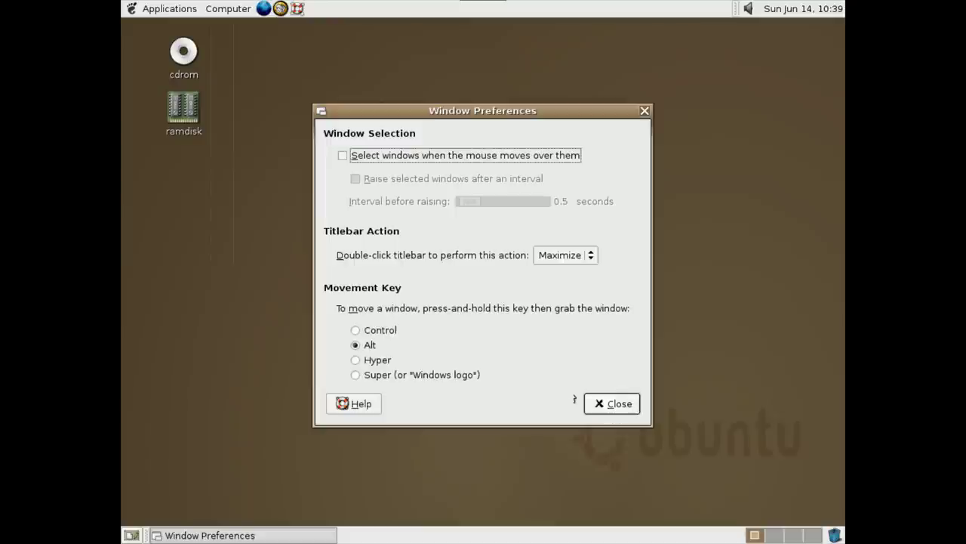
pyautogui.click(619, 409)
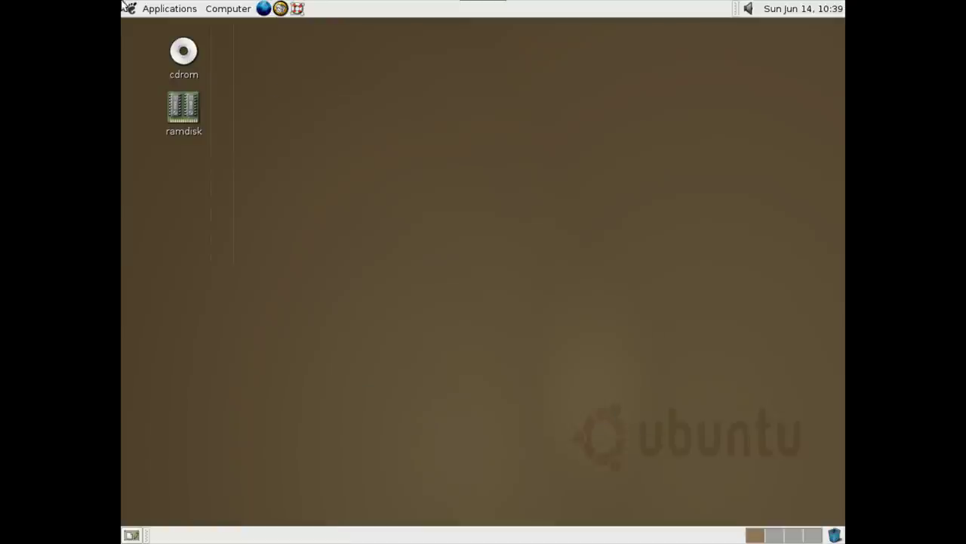
# - Open the Networking configuration, dismiss the new network connection assistant, and cancel the Network Settings
pyautogui.click(240, 6)
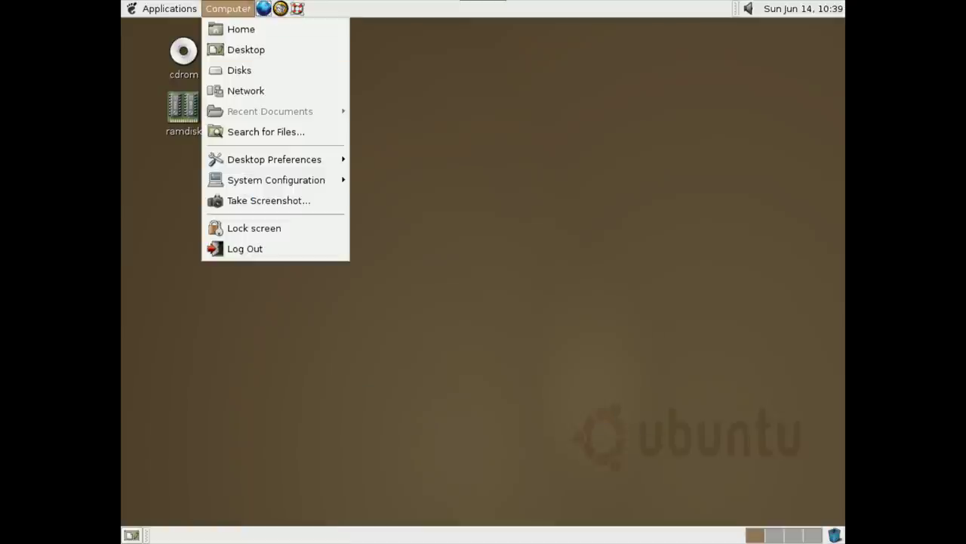
pyautogui.moveTo(236, 158)
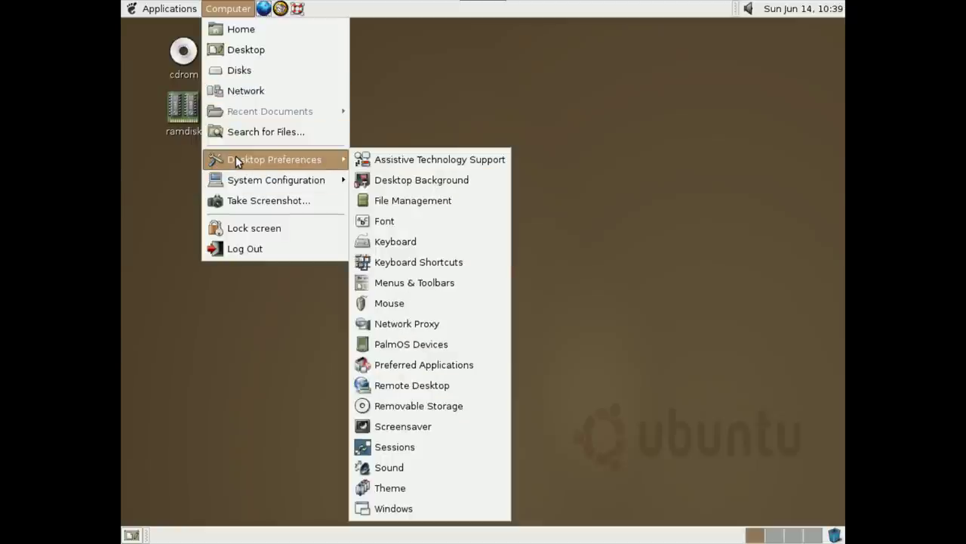
pyautogui.moveTo(233, 178)
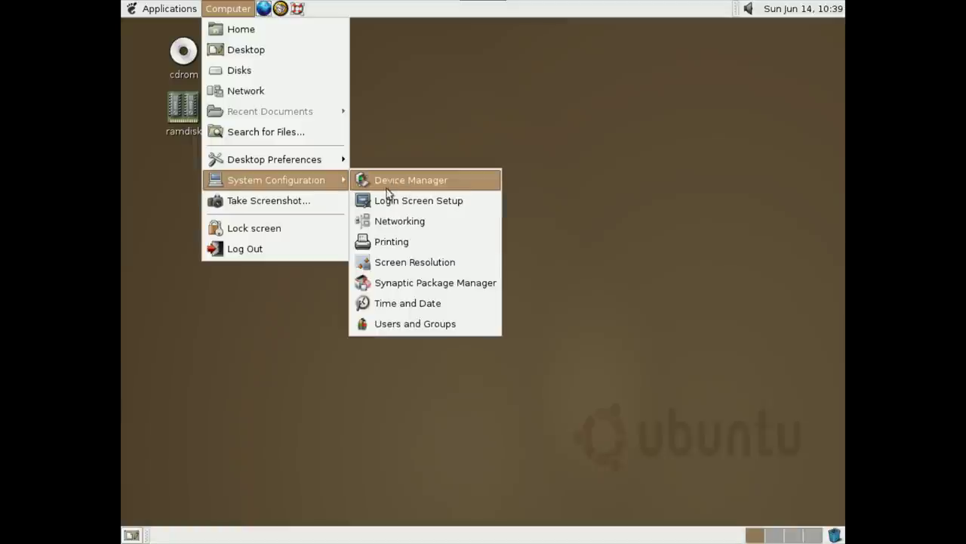
pyautogui.click(463, 219)
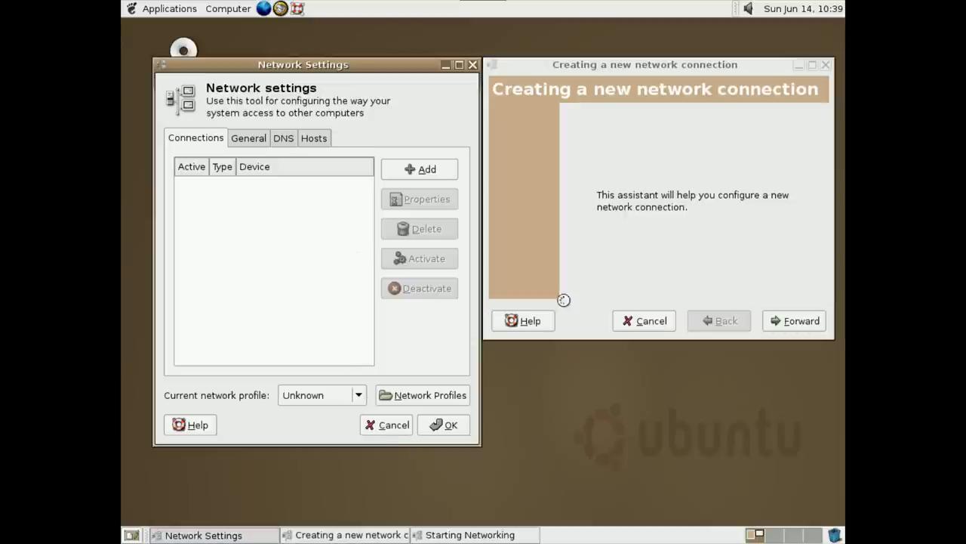
pyautogui.click(628, 320)
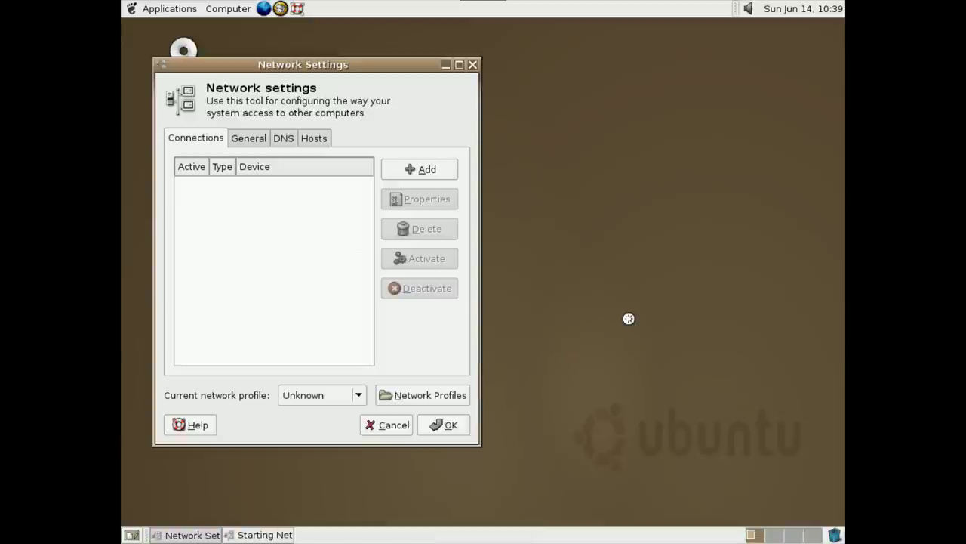
pyautogui.click(395, 424)
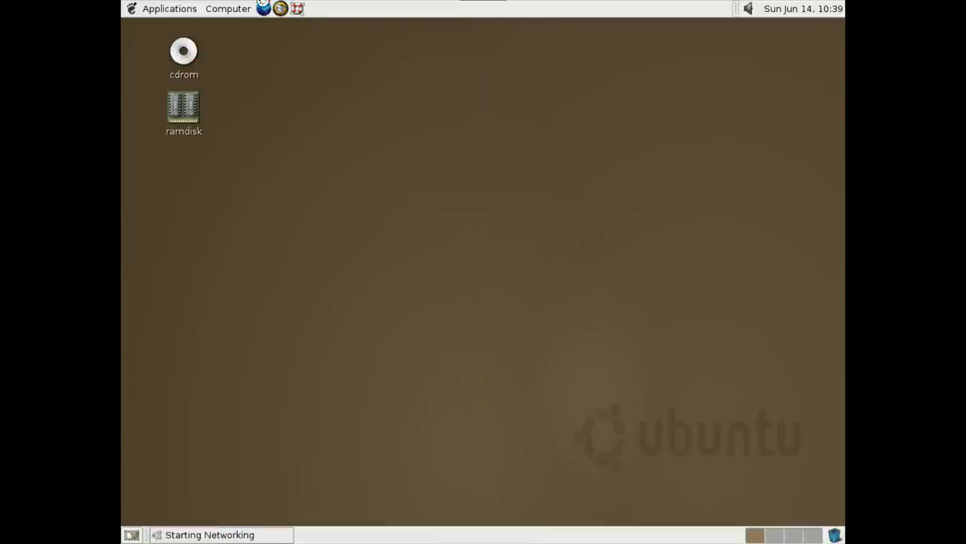
# - Open the Synaptic Package Manager from the system configuration tools and dismiss its warning and the Quick Introduction
pyautogui.click(240, 9)
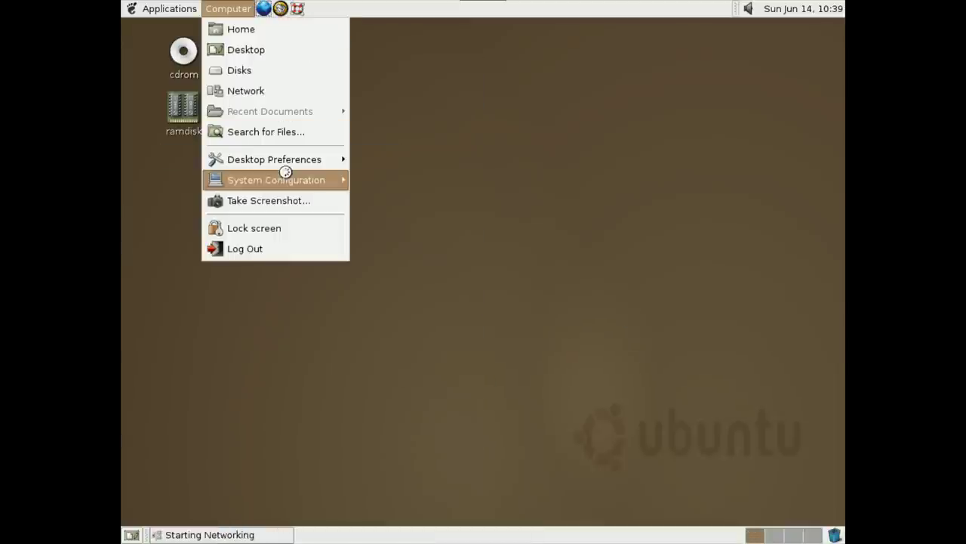
pyautogui.moveTo(286, 182)
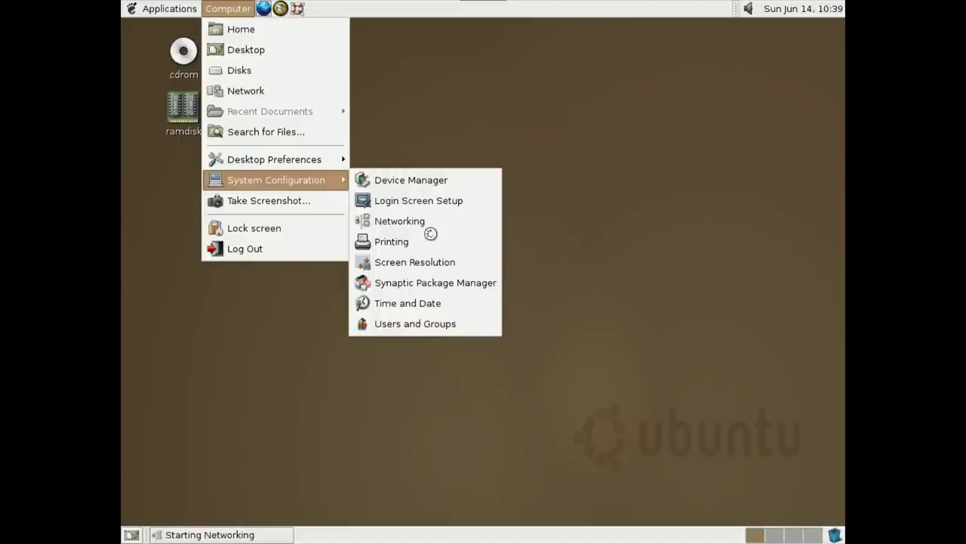
pyautogui.click(430, 282)
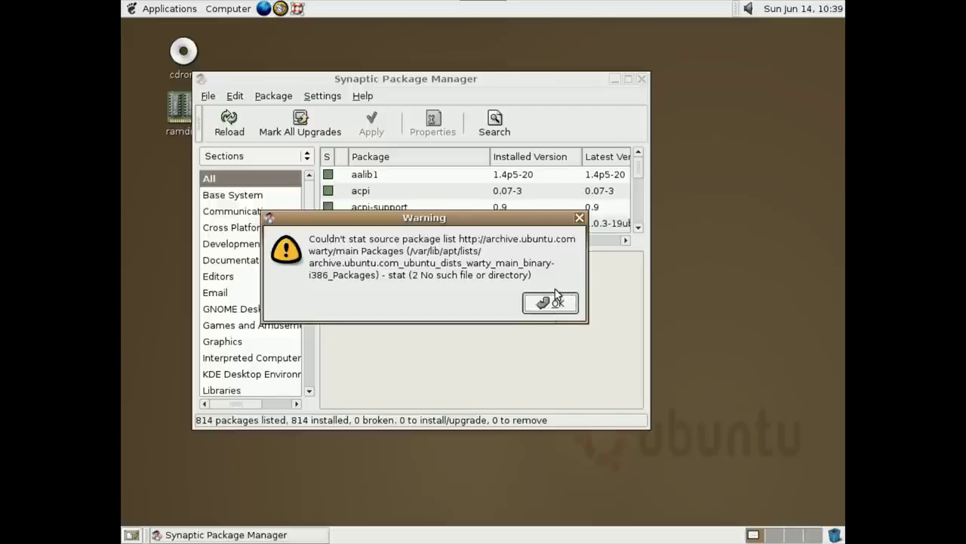
pyautogui.click(556, 296)
pyautogui.click(556, 298)
pyautogui.click(555, 298)
pyautogui.click(556, 298)
pyautogui.click(556, 299)
pyautogui.click(555, 299)
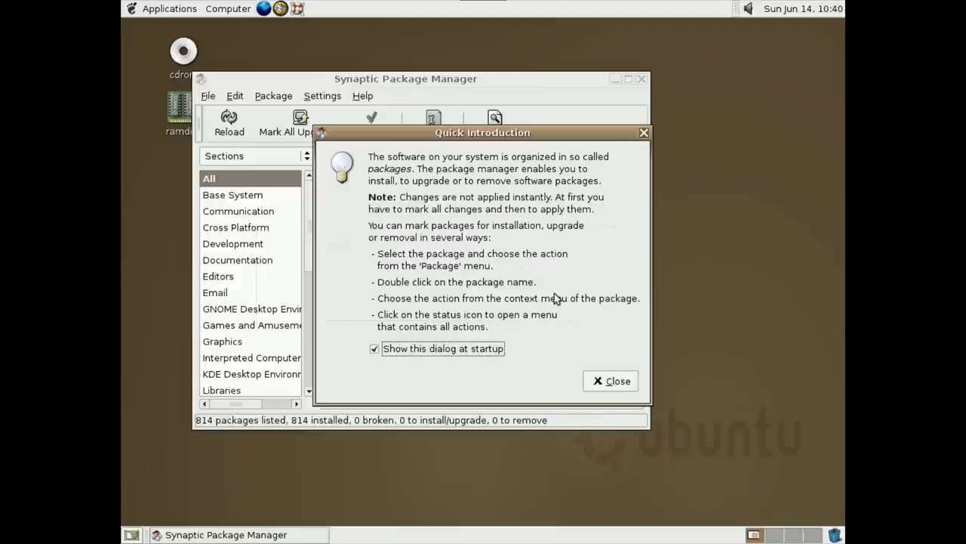
pyautogui.click(608, 381)
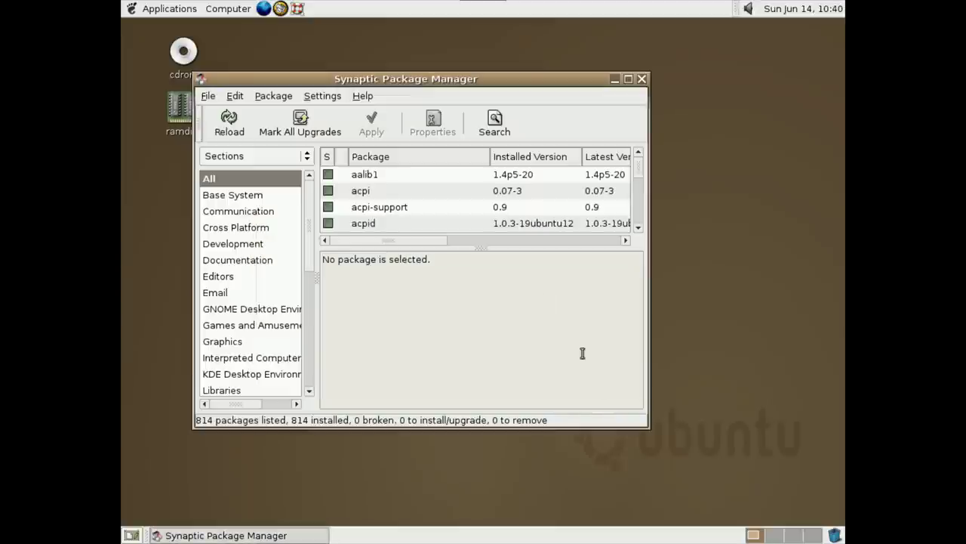
# - Maximize the package manager window, enlarge the package list pane, and show the description of the apt package
pyautogui.doubleClick(508, 81)
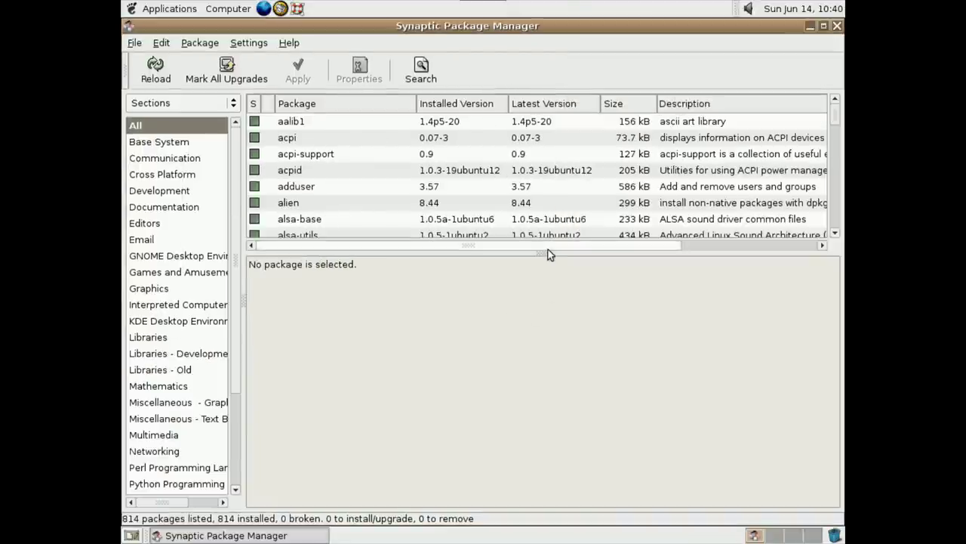
pyautogui.moveTo(543, 255); pyautogui.dragTo(578, 477)
pyautogui.click(450, 270)
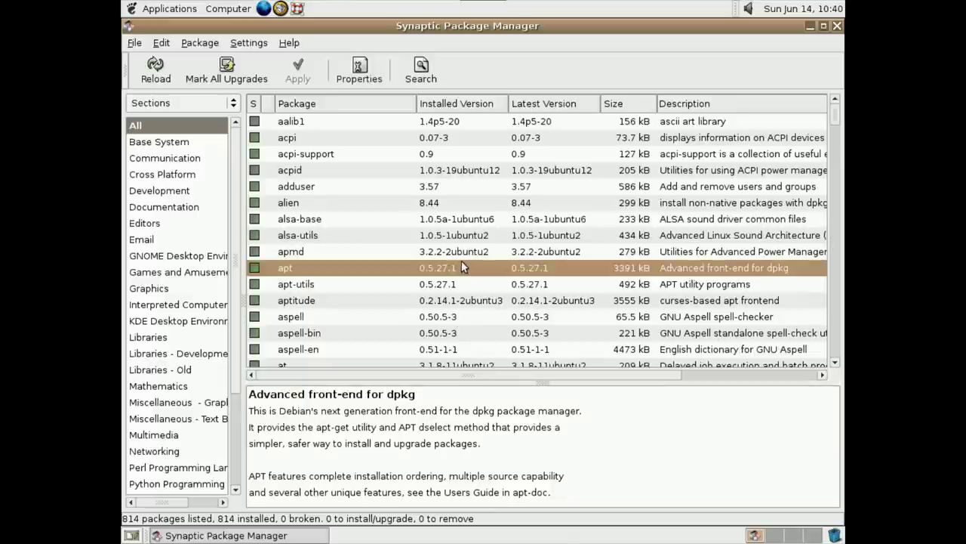
# - Browse the package list down to the Python 2.3 packages and show the description of python2.3-egenix-mxdatetime
pyautogui.scroll(-6, 461, 260)
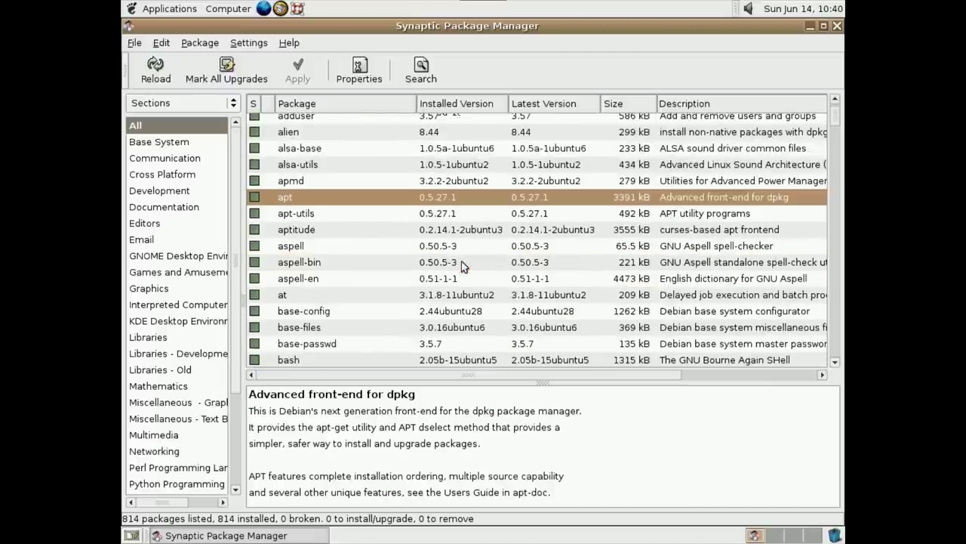
pyautogui.scroll(-15, 461, 261)
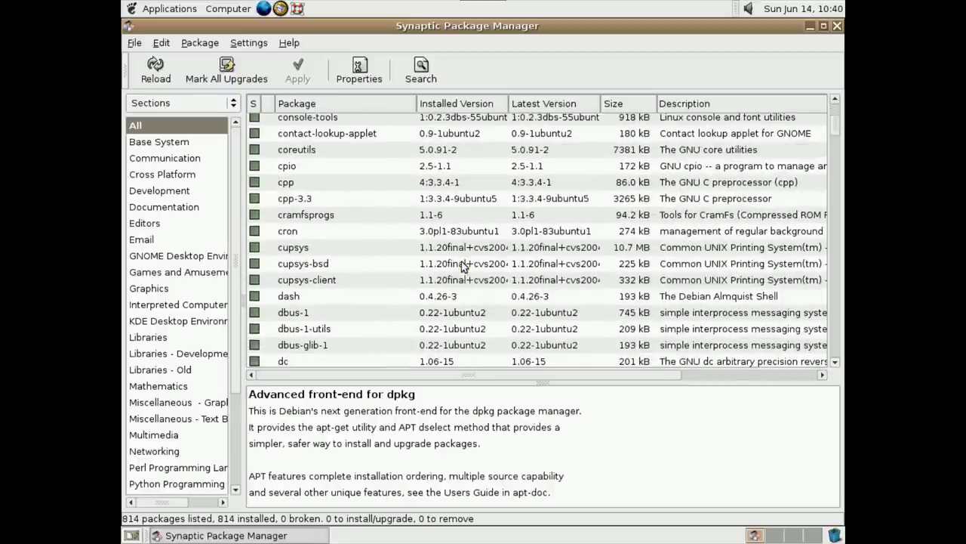
pyautogui.scroll(-15, 463, 265)
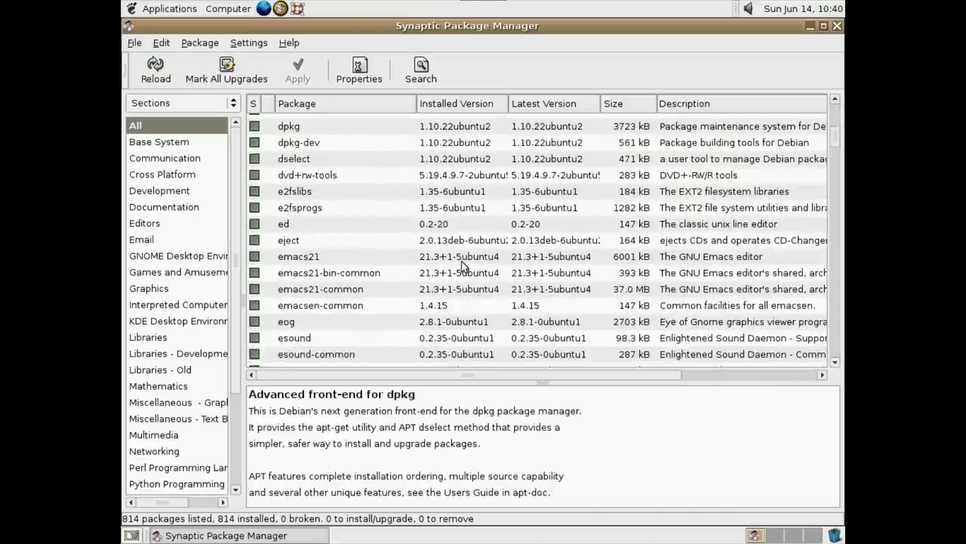
pyautogui.scroll(-7, 461, 261)
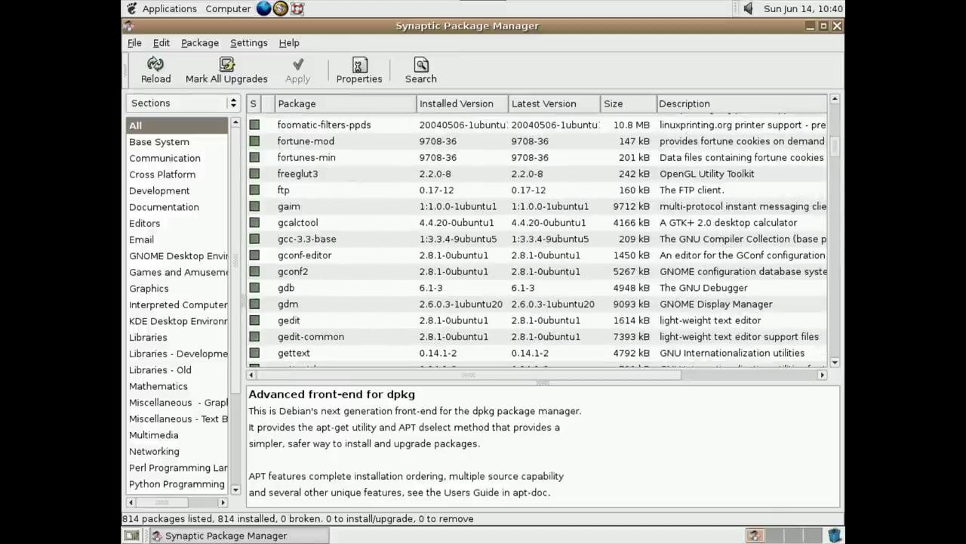
pyautogui.moveTo(835, 148); pyautogui.dragTo(834, 302)
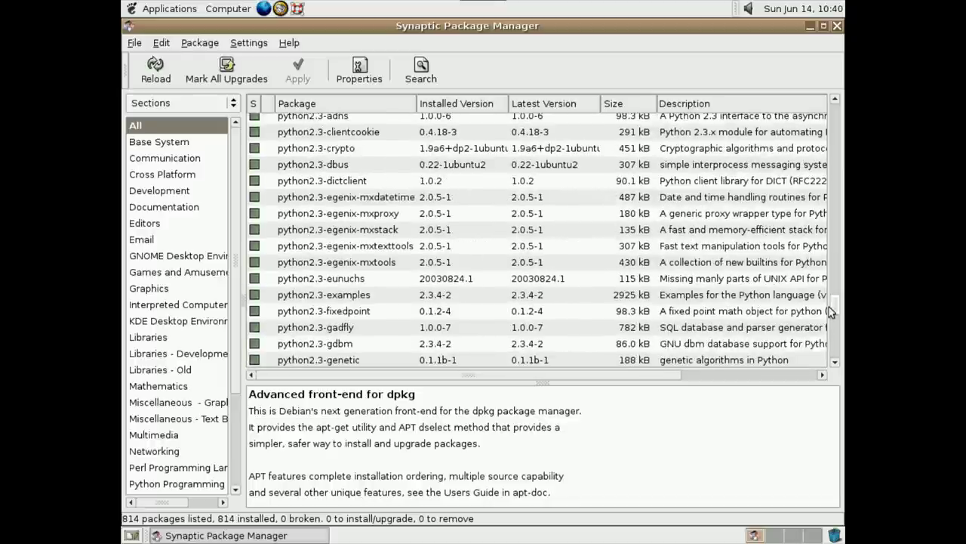
pyautogui.click(439, 198)
# - Examine the names, versions and descriptions of the remaining packages from the Python 2.3 modules to the end of the list
pyautogui.scroll(-8, 439, 198)
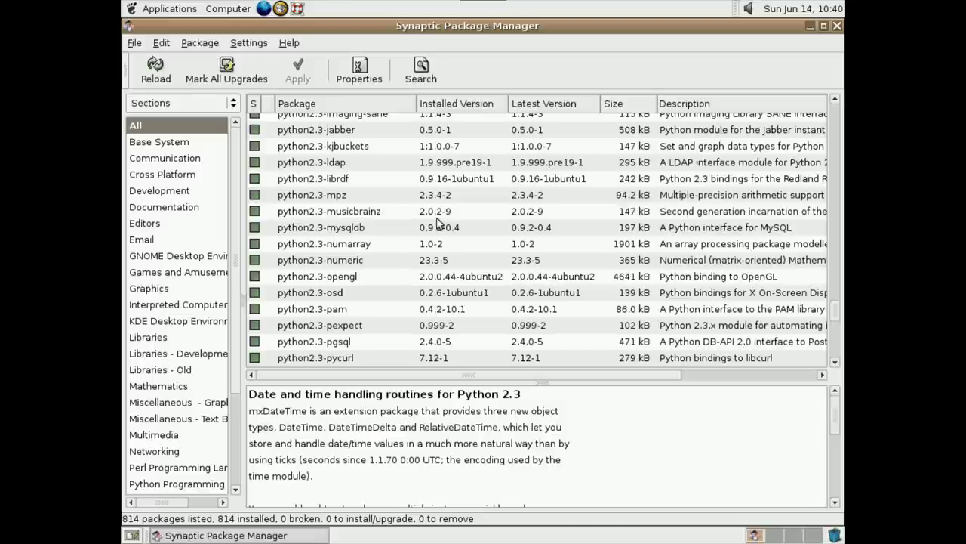
pyautogui.scroll(-8, 437, 223)
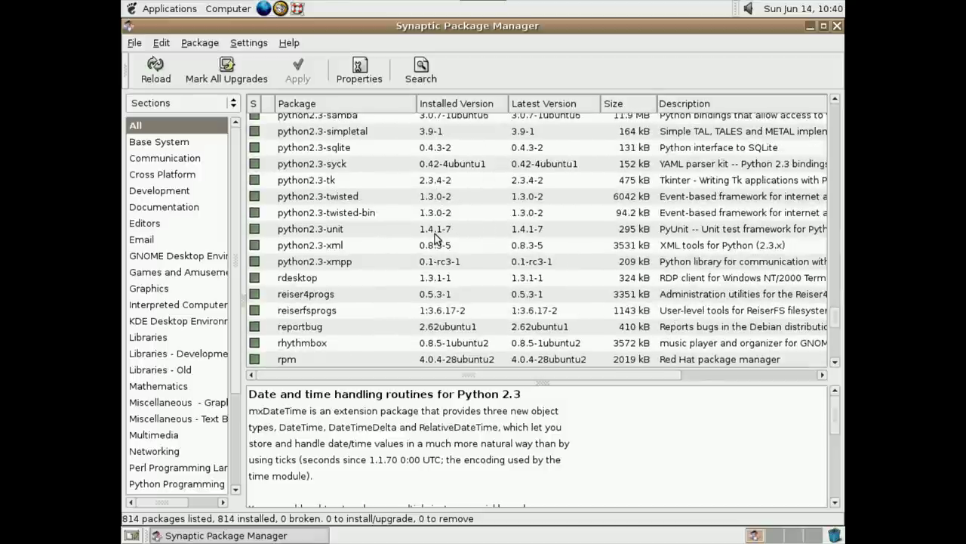
pyautogui.scroll(-2, 434, 238)
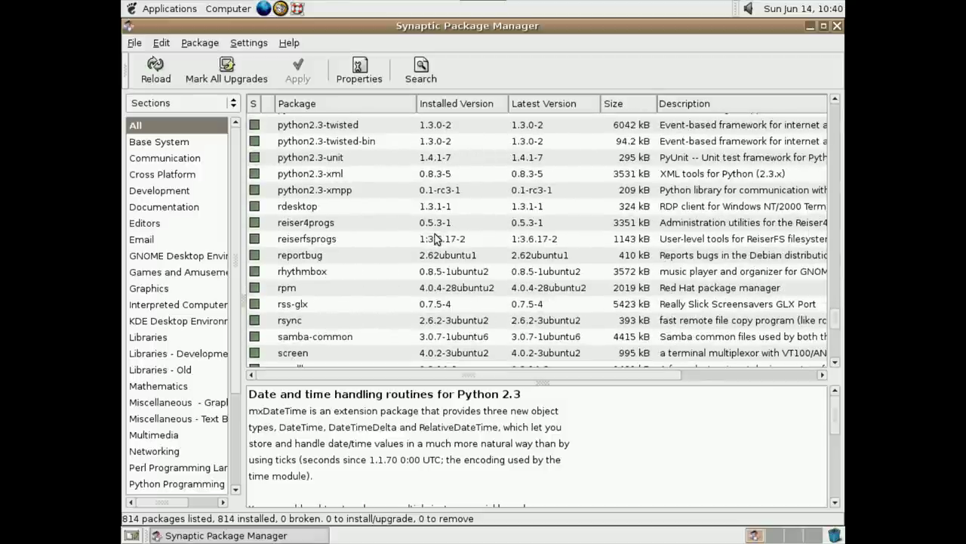
pyautogui.scroll(-2, 435, 238)
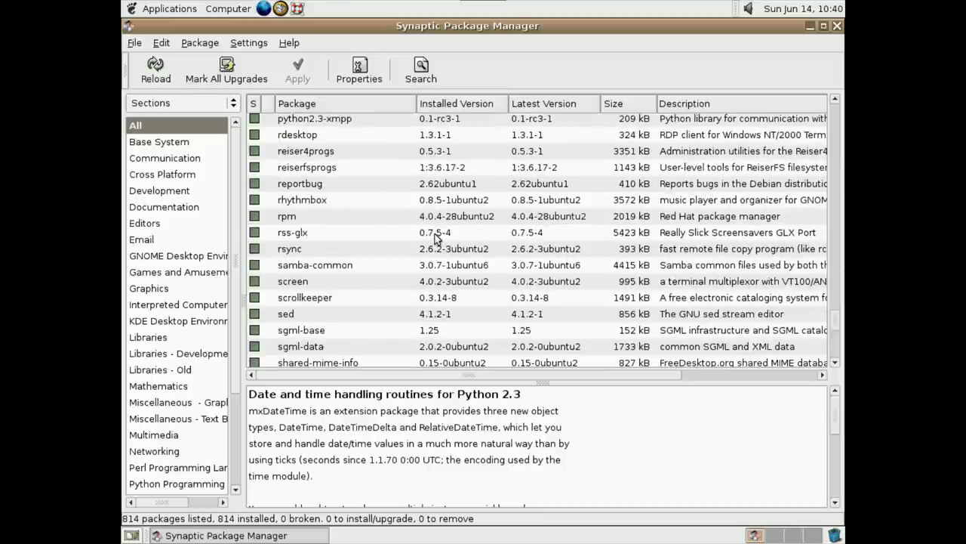
pyautogui.scroll(-4, 434, 238)
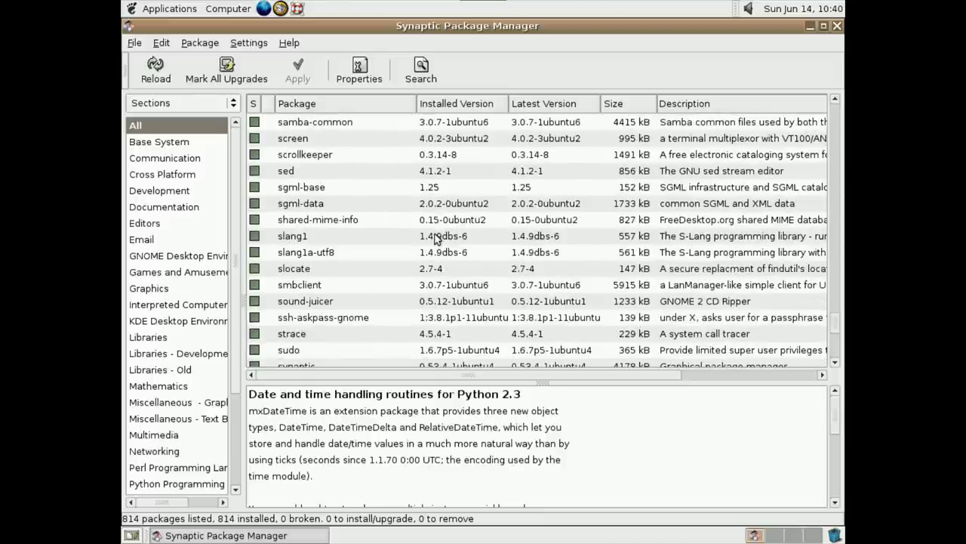
pyautogui.scroll(-9, 435, 238)
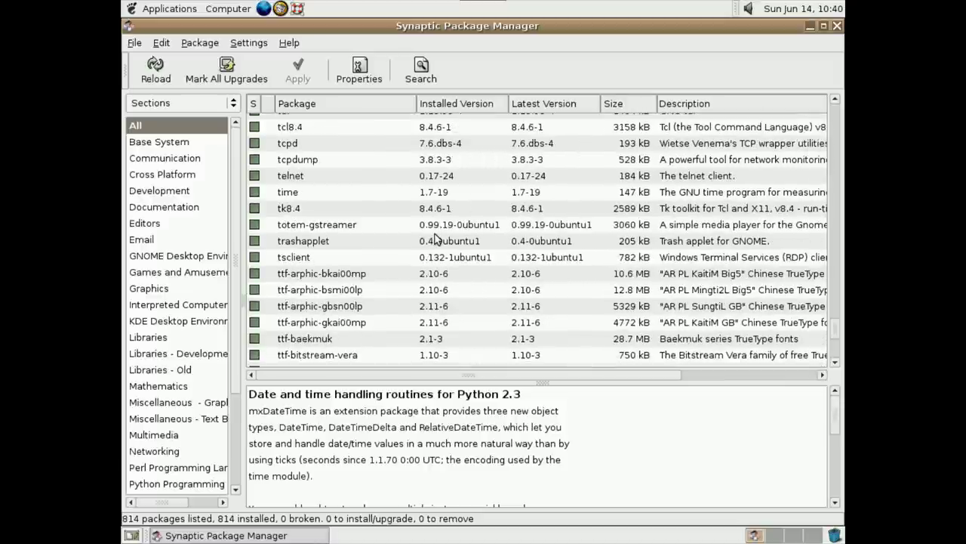
pyautogui.scroll(-12, 435, 238)
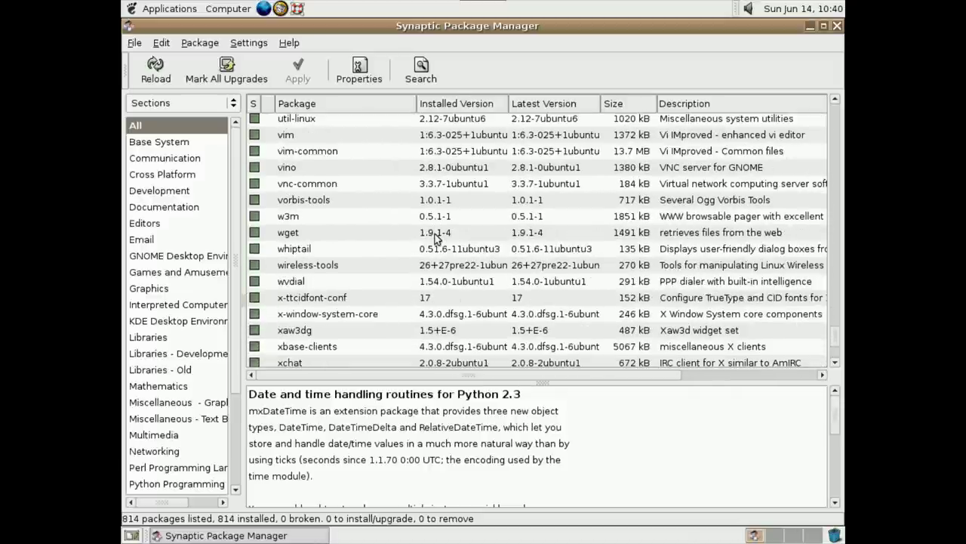
pyautogui.scroll(-1, 435, 238)
pyautogui.scroll(-10, 435, 238)
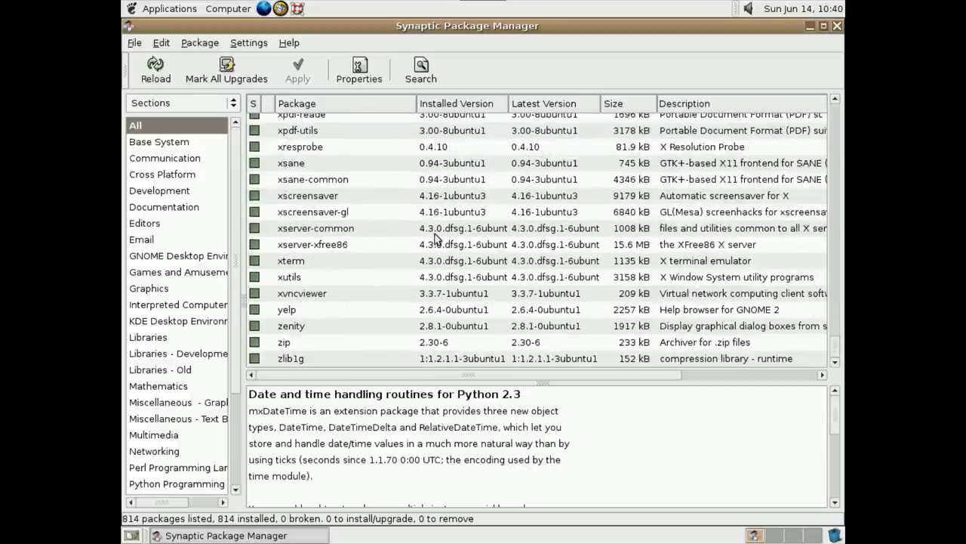
pyautogui.scroll(12, 434, 238)
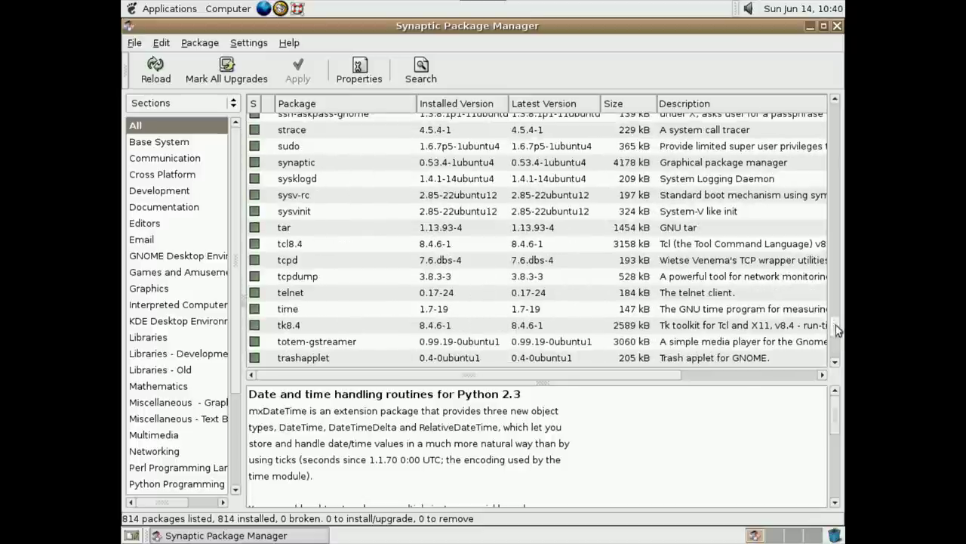
# - Show the description of the gedit-common package and browse the packages listed around it
pyautogui.moveTo(838, 332); pyautogui.dragTo(838, 242)
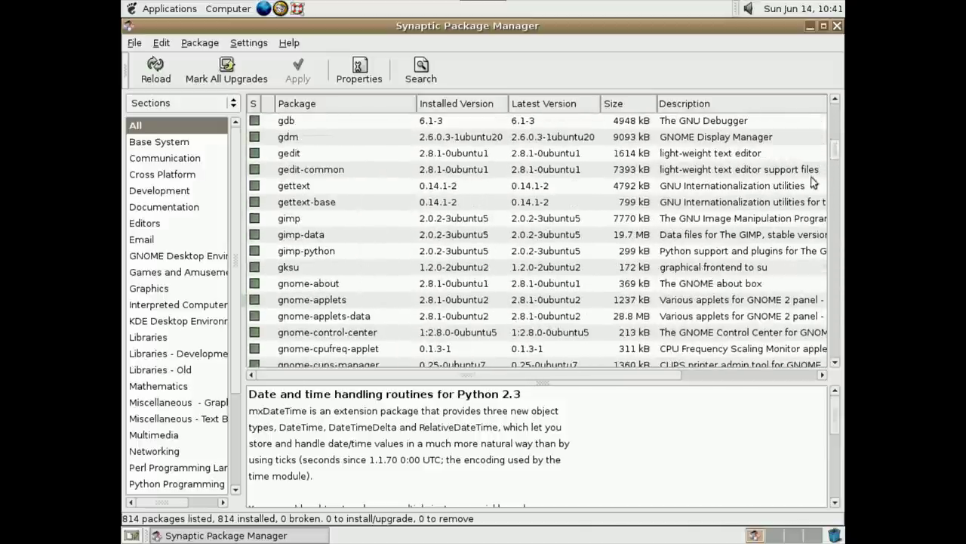
pyautogui.click(450, 172)
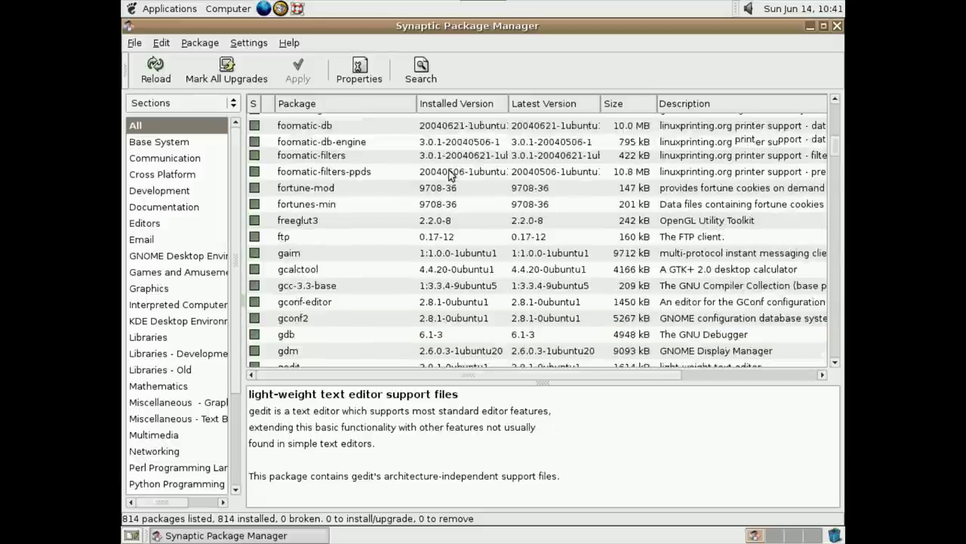
pyautogui.scroll(12, 450, 174)
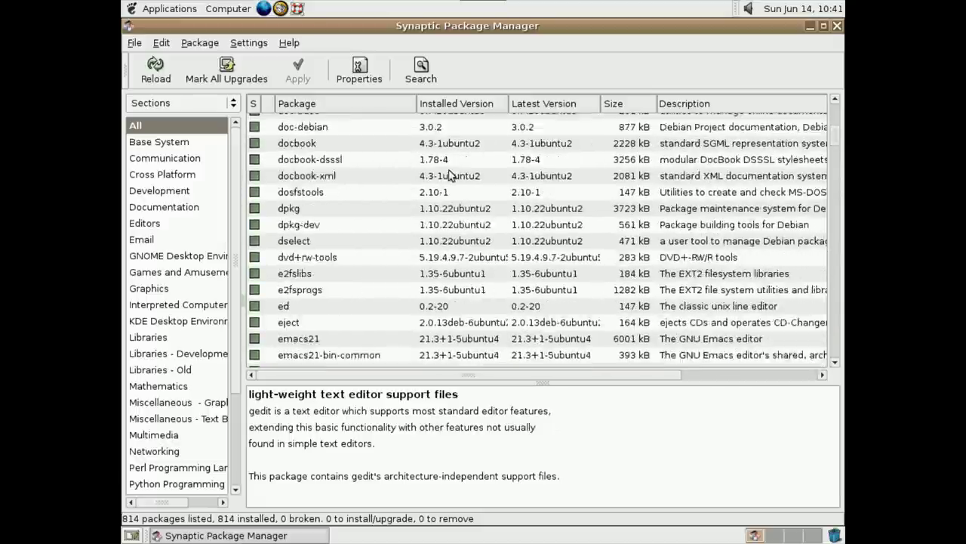
pyautogui.scroll(5, 451, 175)
pyautogui.scroll(-5, 450, 174)
pyautogui.scroll(-10, 451, 174)
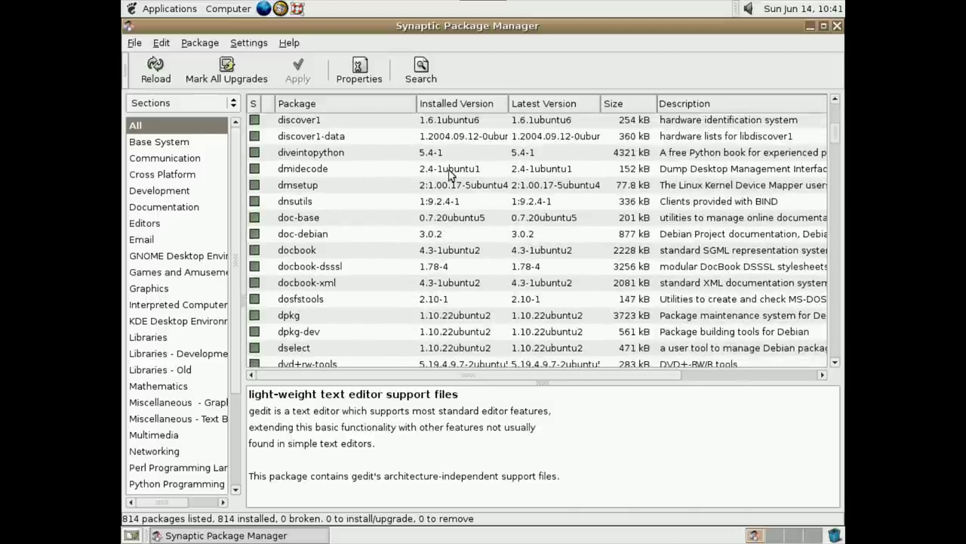
pyautogui.scroll(-15, 451, 175)
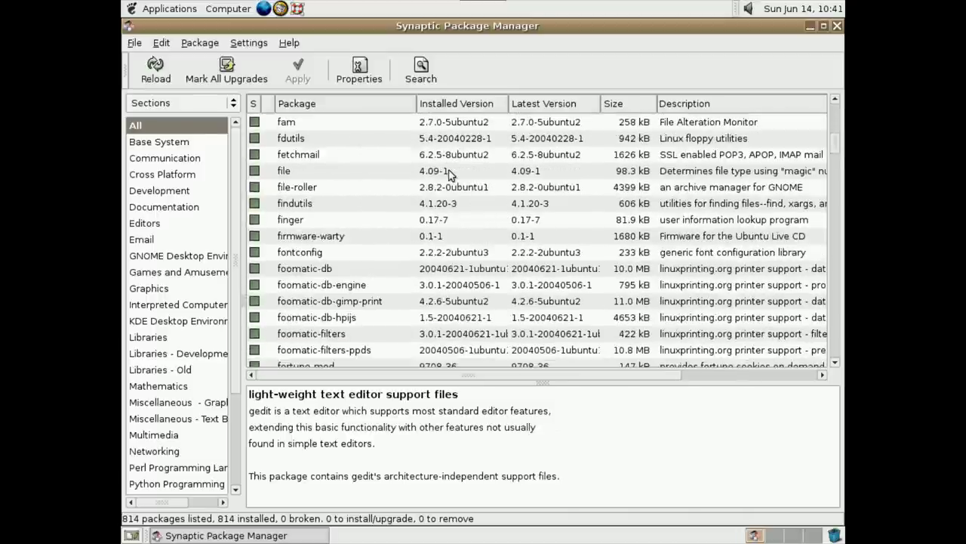
pyautogui.scroll(-1, 451, 175)
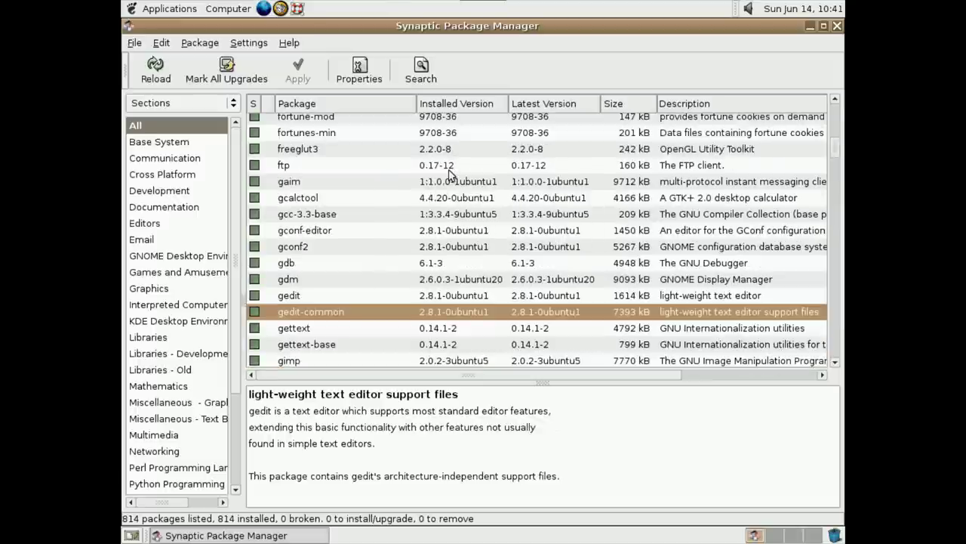
# - Open the available package actions for gedit-common
pyautogui.scroll(-2, 451, 175)
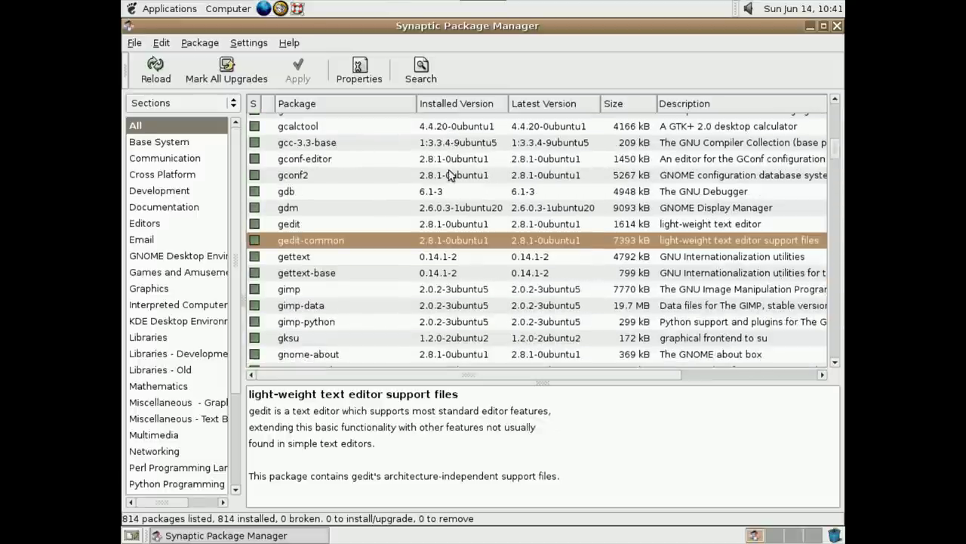
pyautogui.scroll(-1, 451, 174)
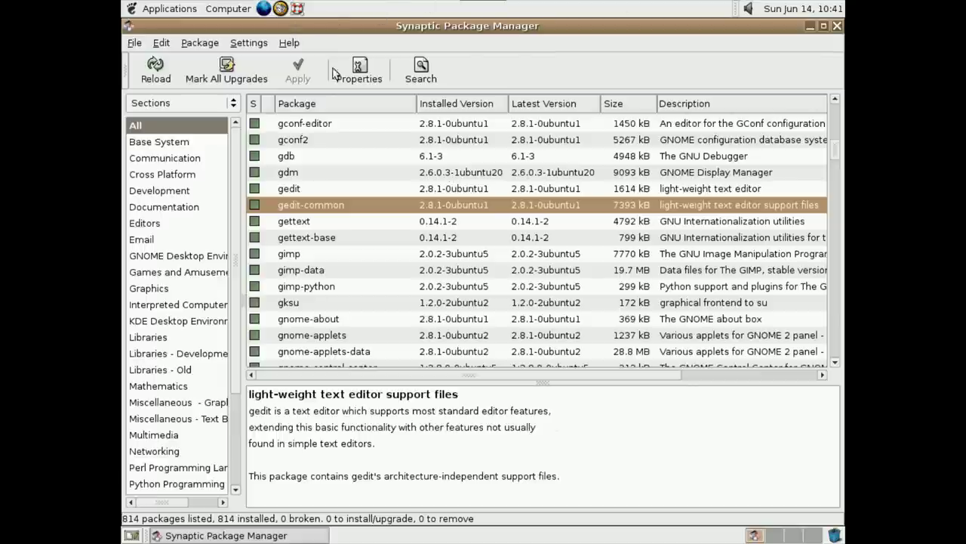
pyautogui.rightClick(305, 214)
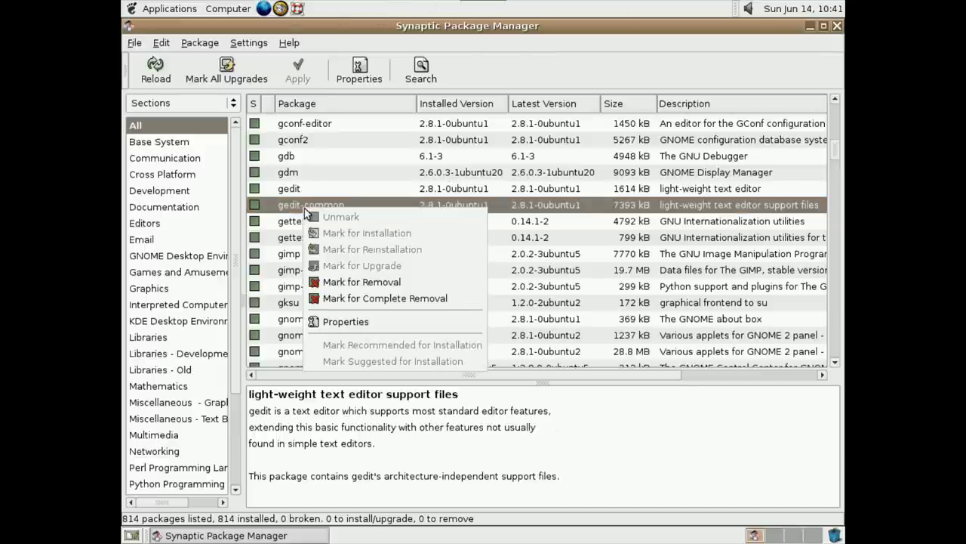
# - Review the gedit-common package's dependencies, installed files, versions and description, and close the package manager
pyautogui.click(345, 320)
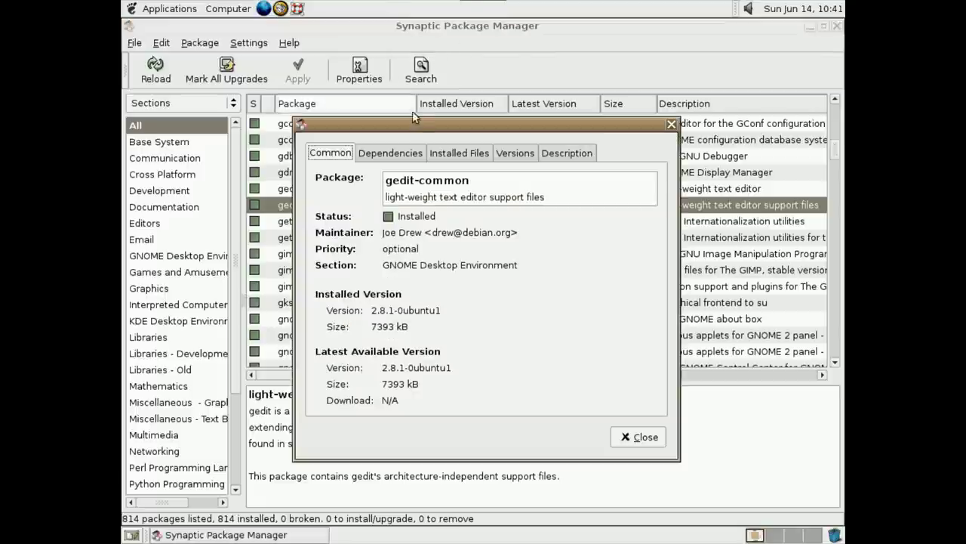
pyautogui.click(395, 157)
pyautogui.click(468, 153)
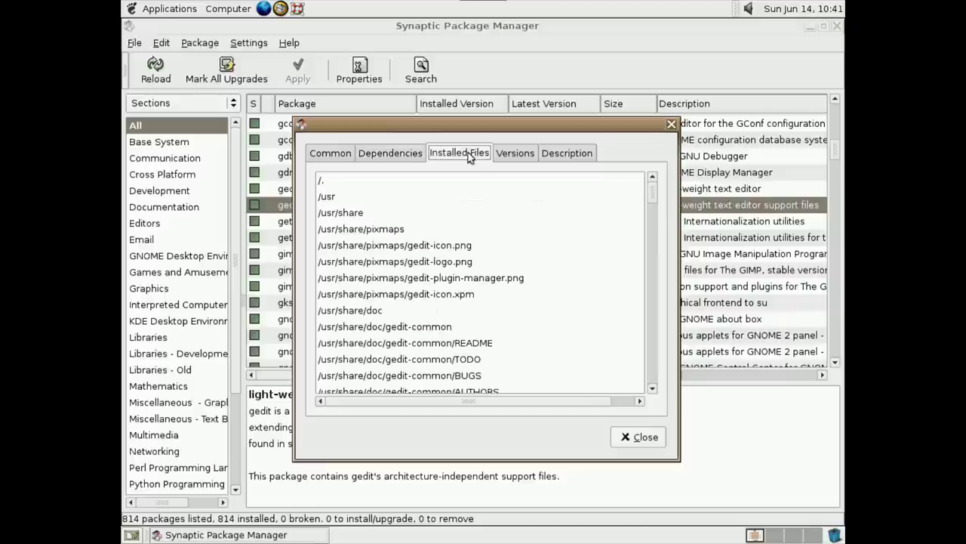
pyautogui.click(509, 153)
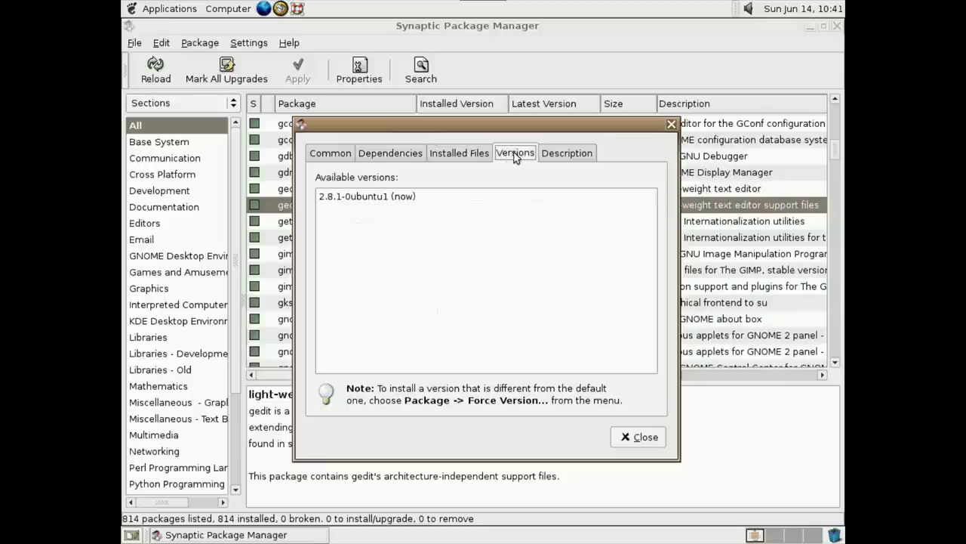
pyautogui.click(593, 154)
pyautogui.click(669, 126)
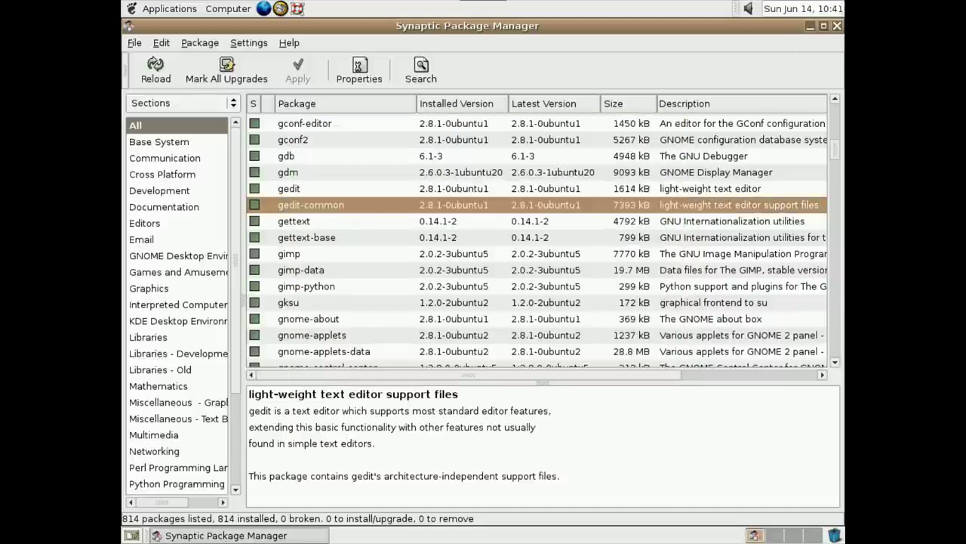
pyautogui.click(835, 26)
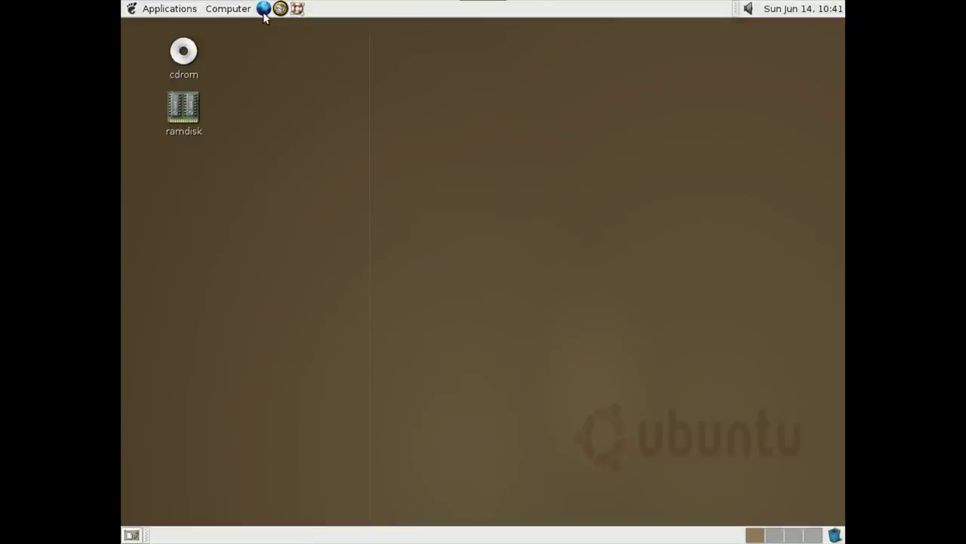
# - Open the Time and Date settings, try to enable clock synchronization with Internet servers, and cancel the settings
pyautogui.click(215, 8)
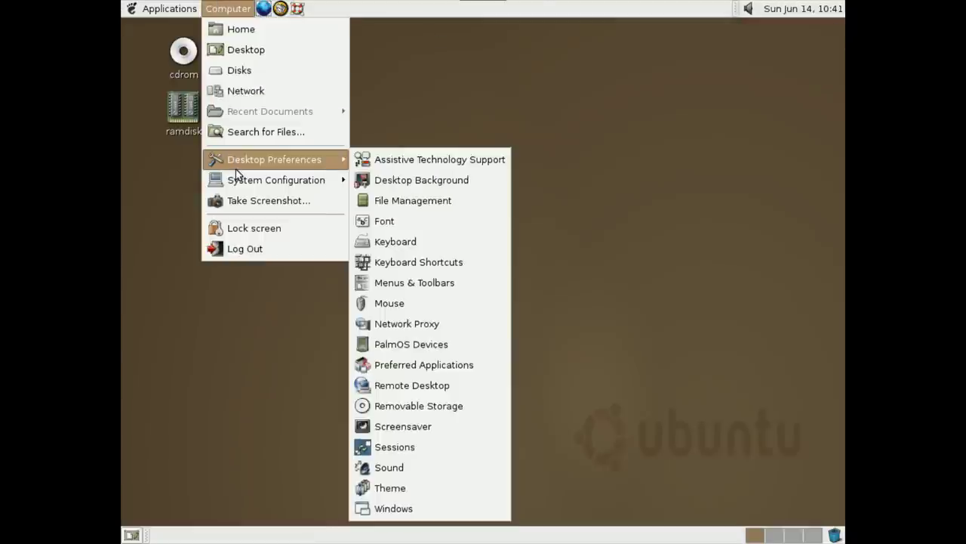
pyautogui.moveTo(238, 178)
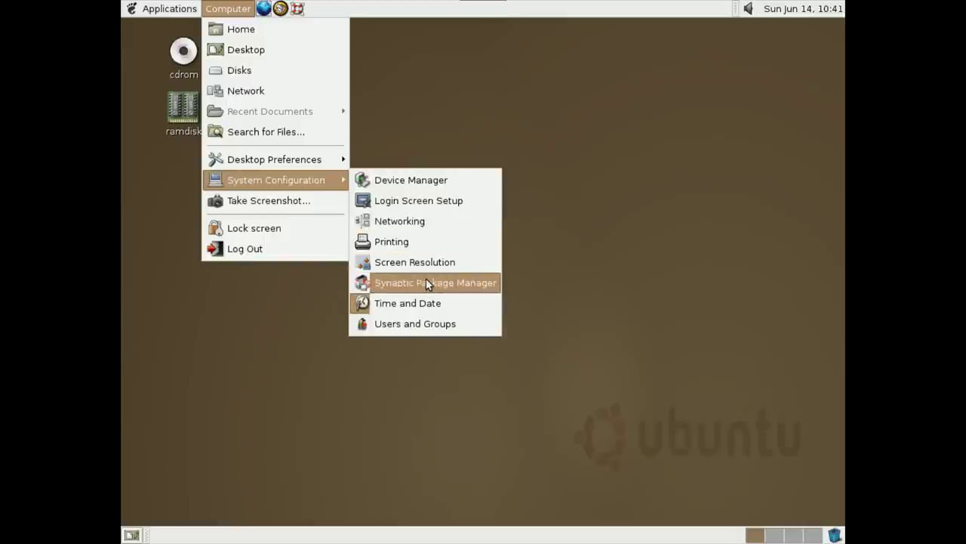
pyautogui.click(427, 306)
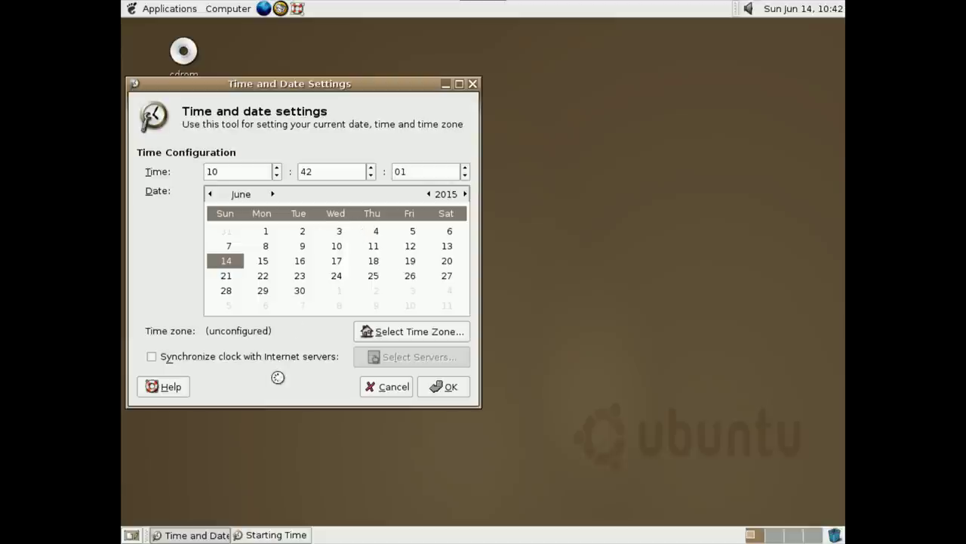
pyautogui.click(266, 356)
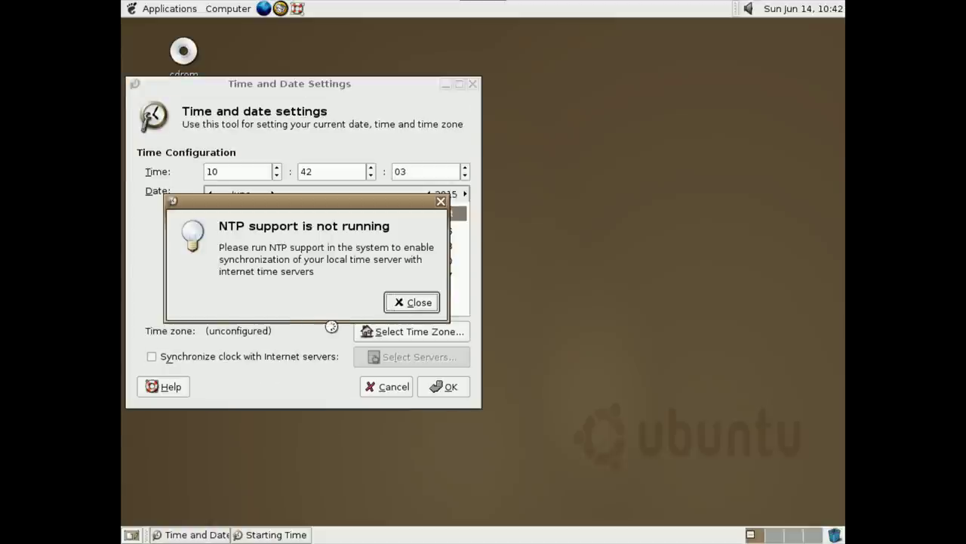
pyautogui.click(400, 302)
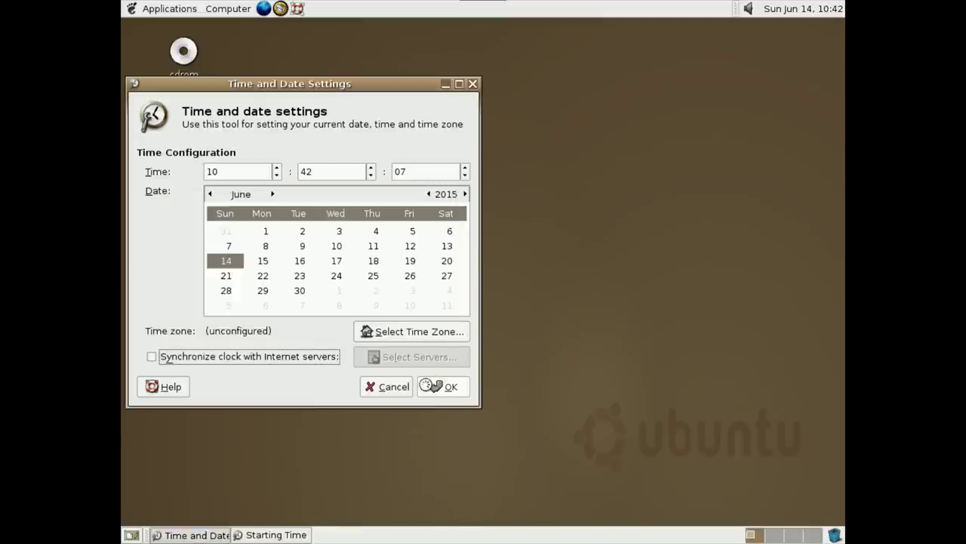
pyautogui.click(400, 388)
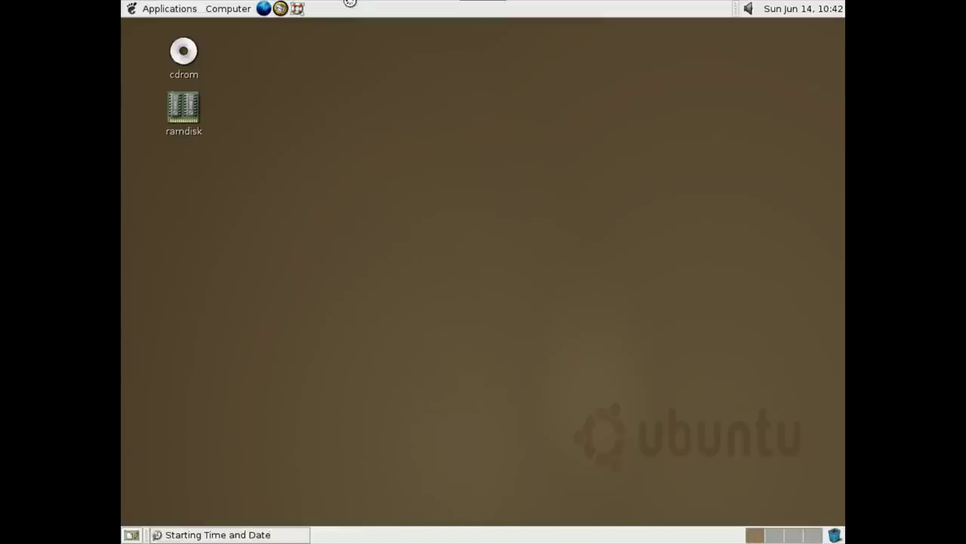
pyautogui.click(218, 4)
pyautogui.moveTo(266, 184)
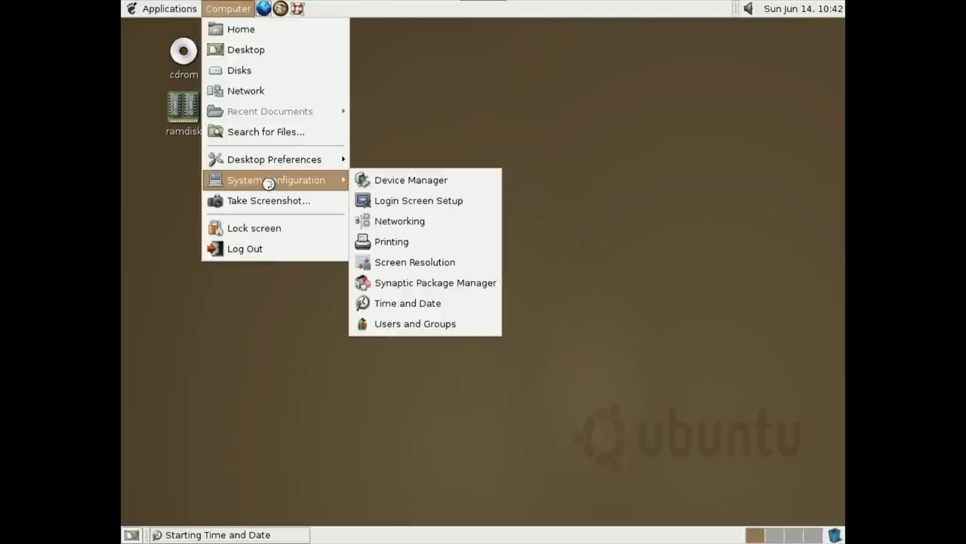
pyautogui.click(269, 197)
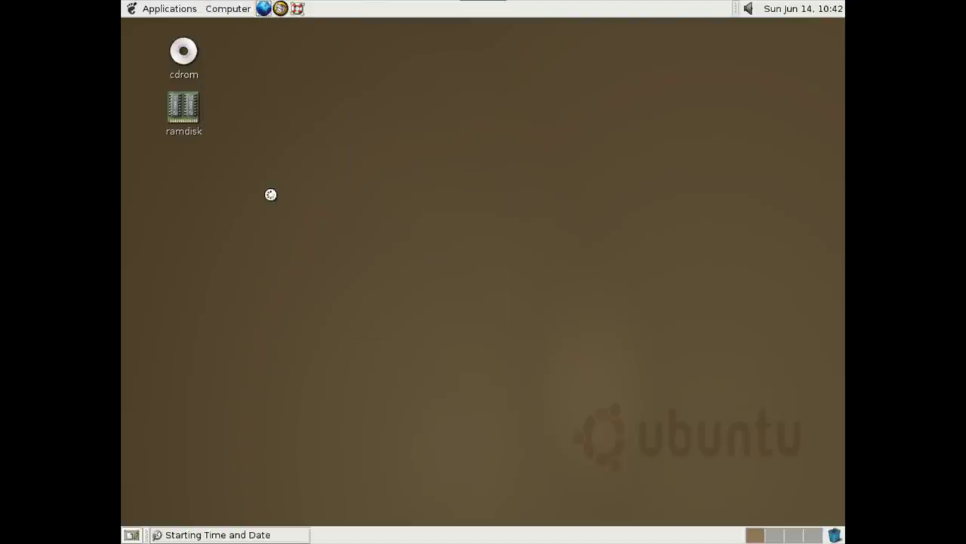
pyautogui.click(595, 373)
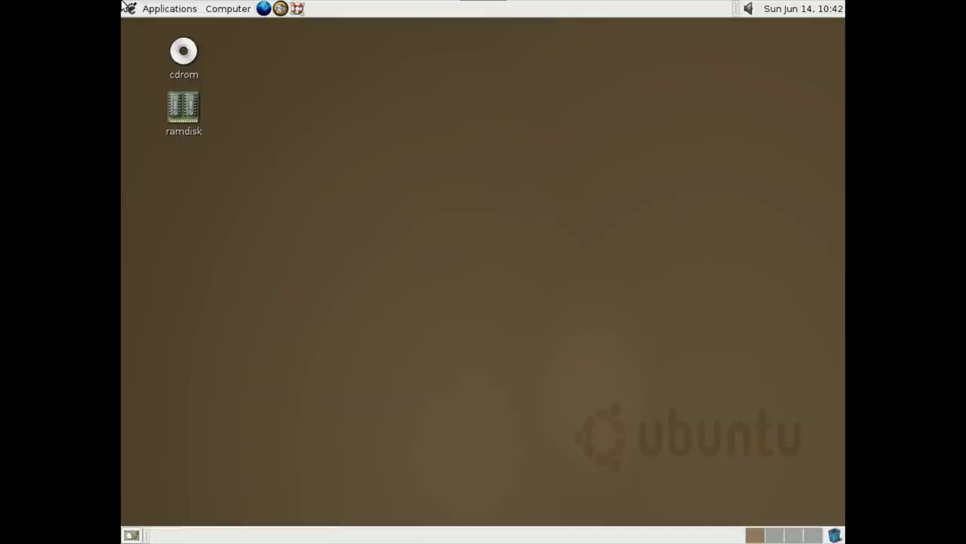
# - Look through the available desktop preferences, system configuration tools and application categories
pyautogui.click(232, 8)
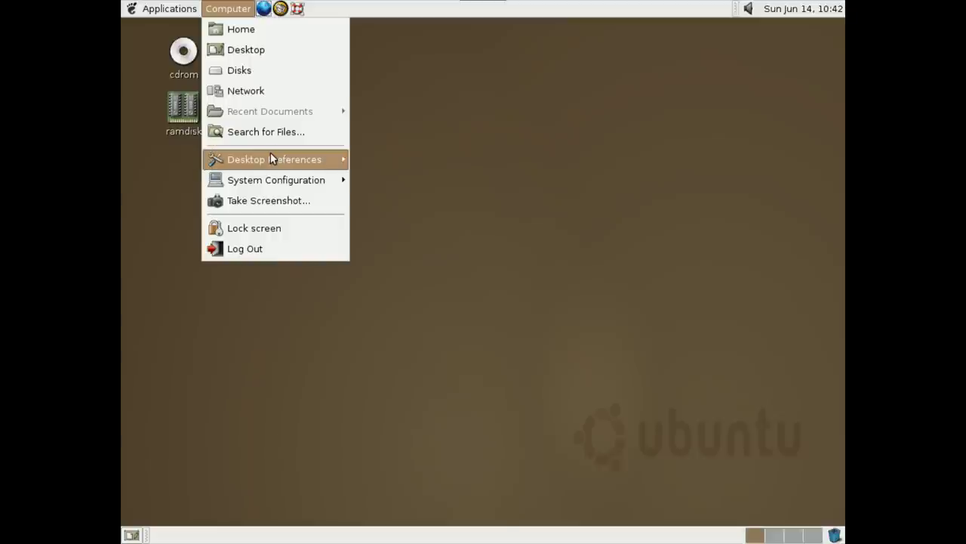
pyautogui.moveTo(270, 158)
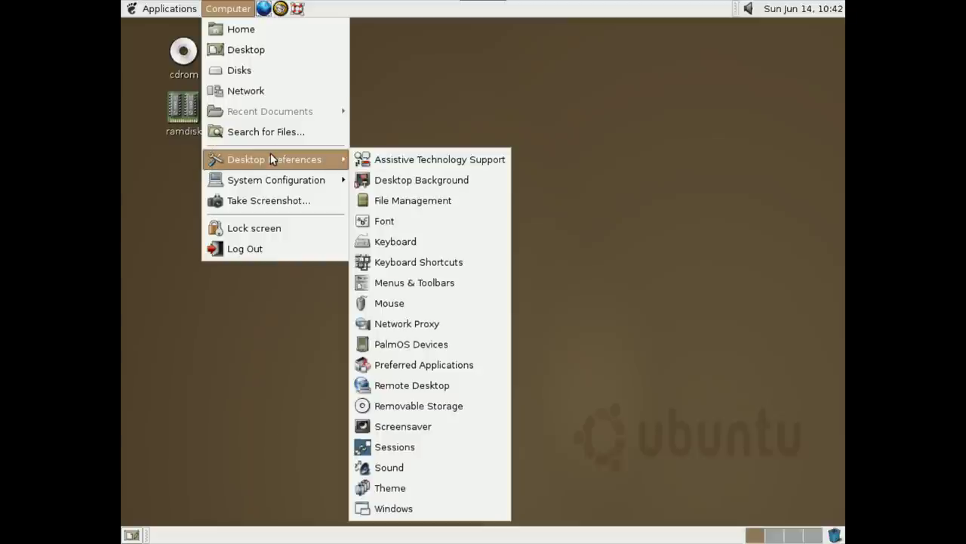
pyautogui.moveTo(264, 188)
pyautogui.moveTo(264, 167)
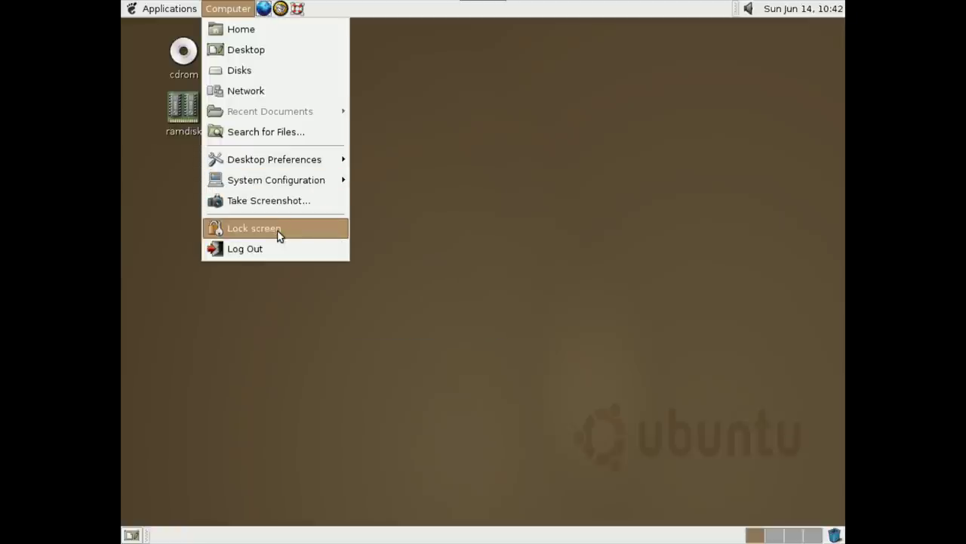
pyautogui.moveTo(185, 5)
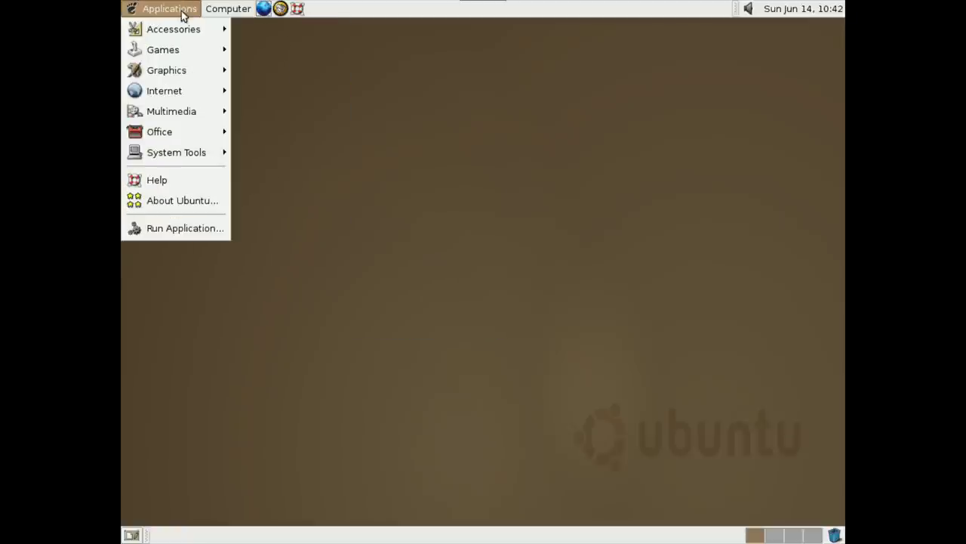
pyautogui.moveTo(180, 38)
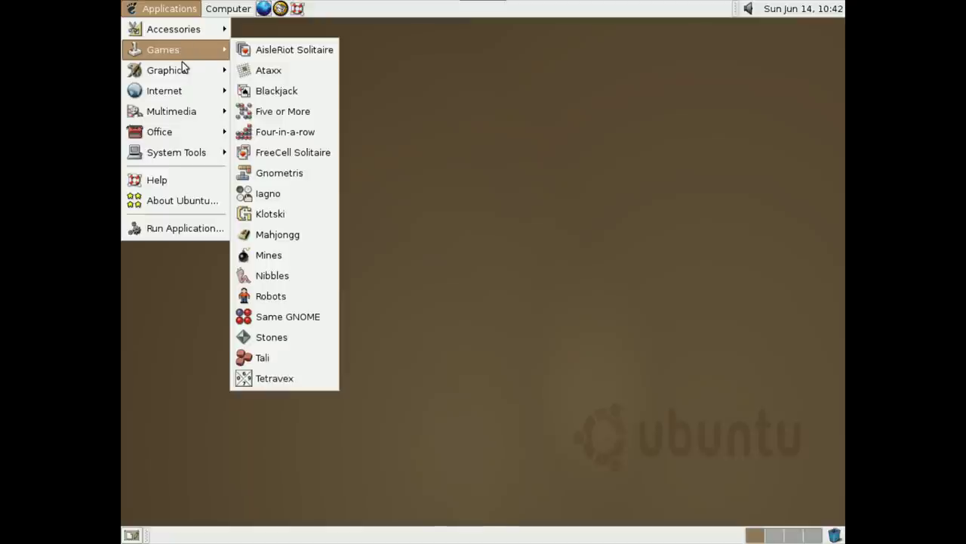
pyautogui.moveTo(182, 68)
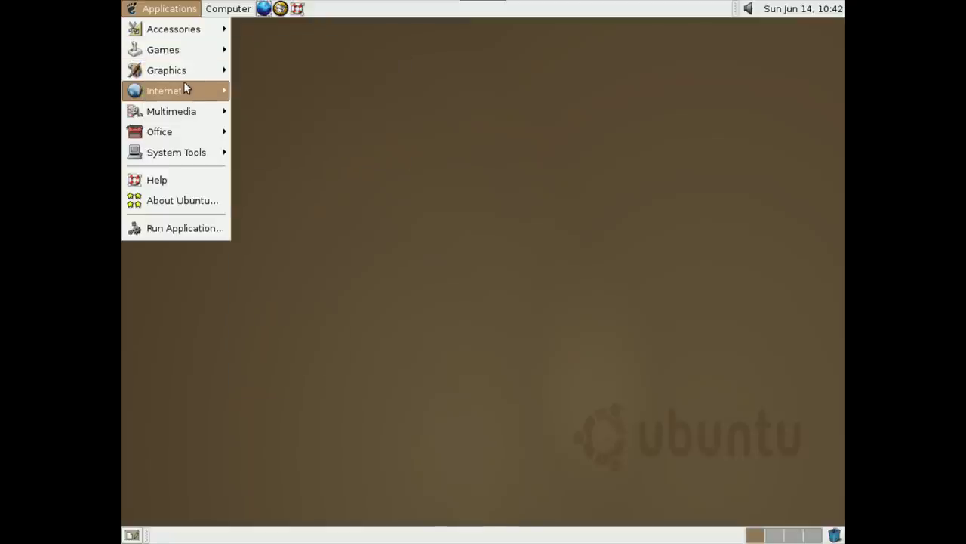
pyautogui.moveTo(185, 89)
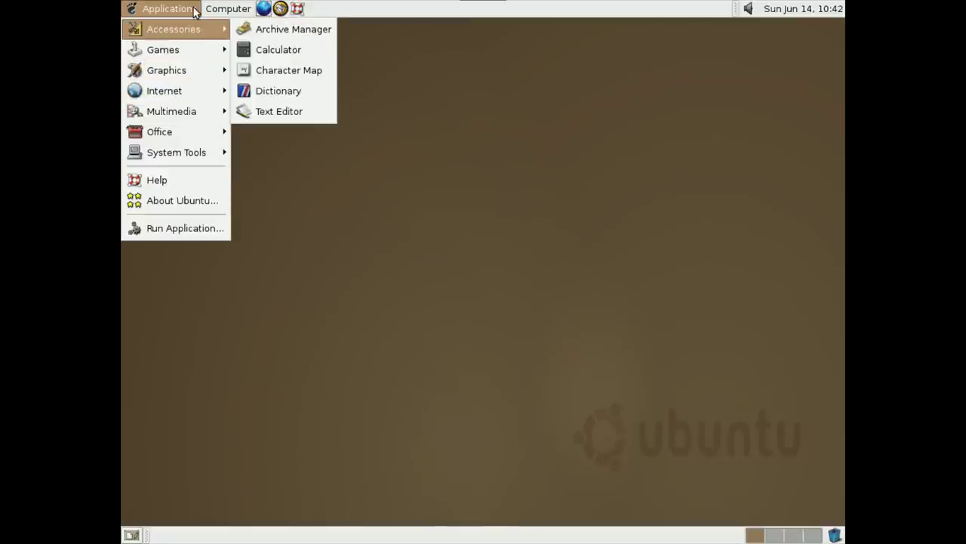
# - Launch the Archive Manager and the Calculator from the accessories
pyautogui.moveTo(239, 8)
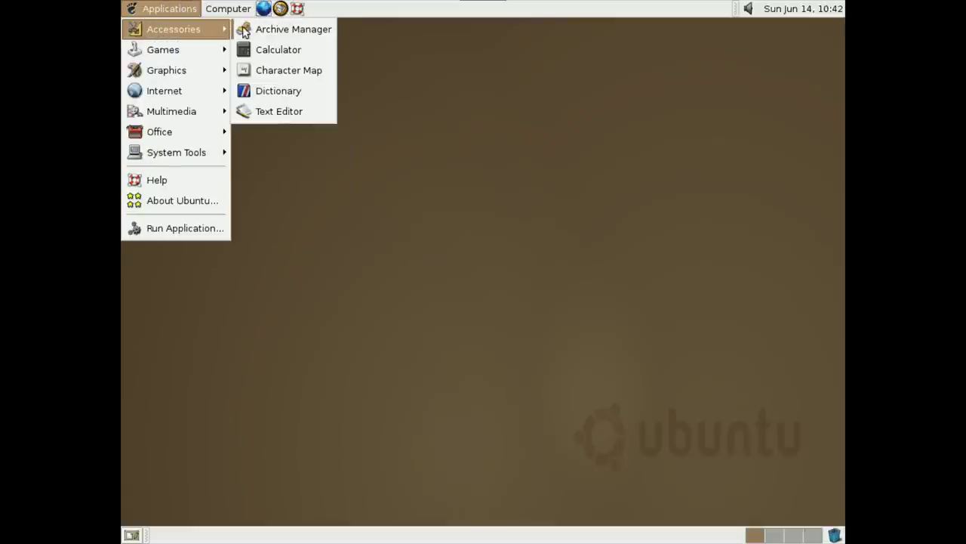
pyautogui.click(243, 31)
pyautogui.click(136, 9)
pyautogui.moveTo(144, 51)
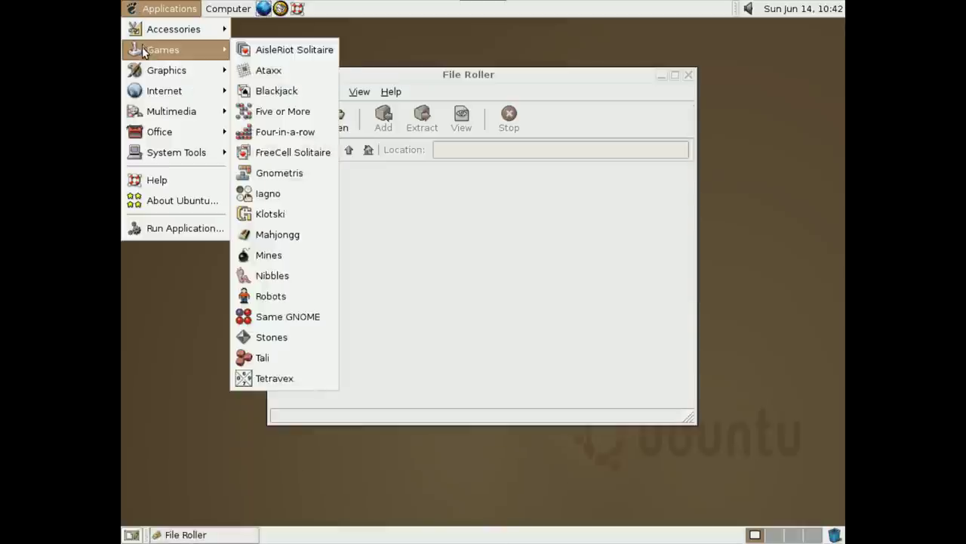
pyautogui.moveTo(148, 30)
pyautogui.click(254, 42)
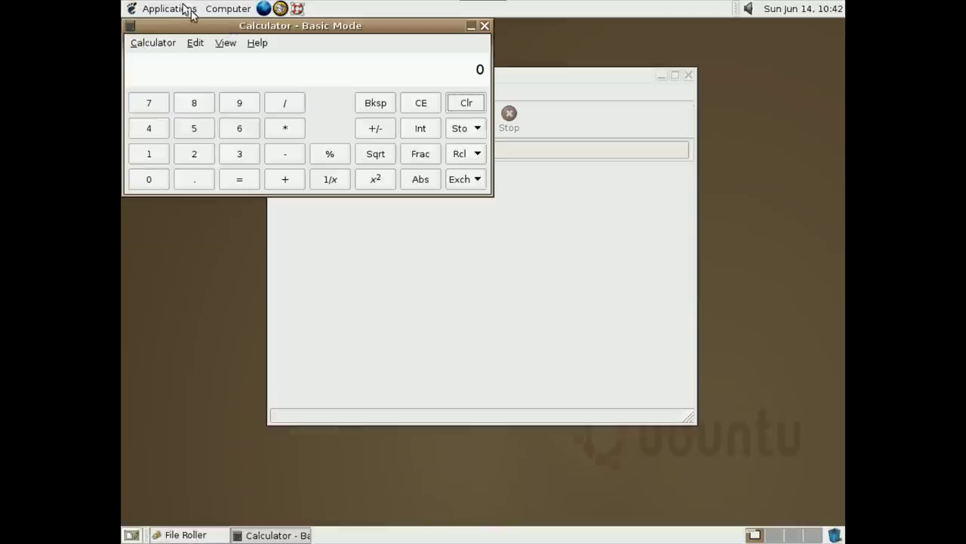
# - Launch the Character Map and the Dictionary from the accessories
pyautogui.click(189, 11)
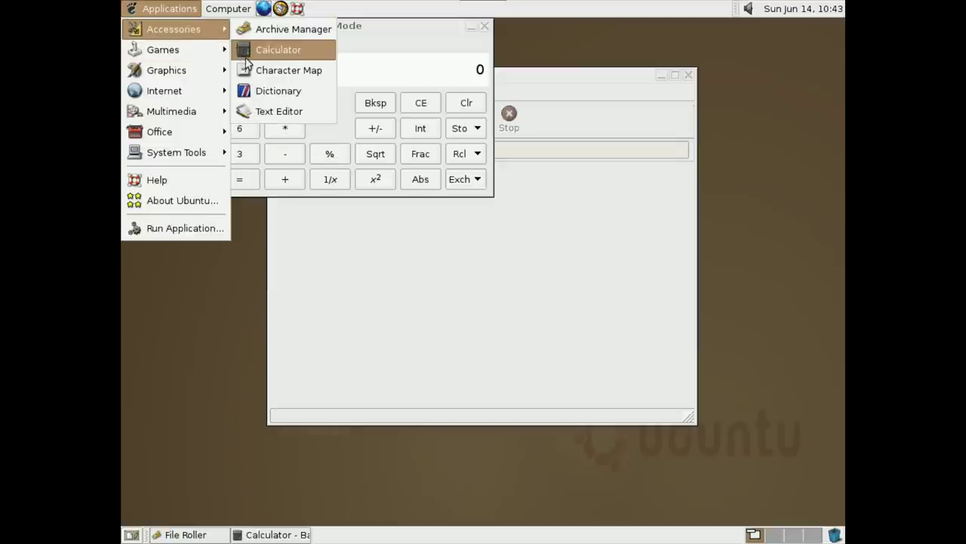
pyautogui.click(273, 69)
pyautogui.click(170, 9)
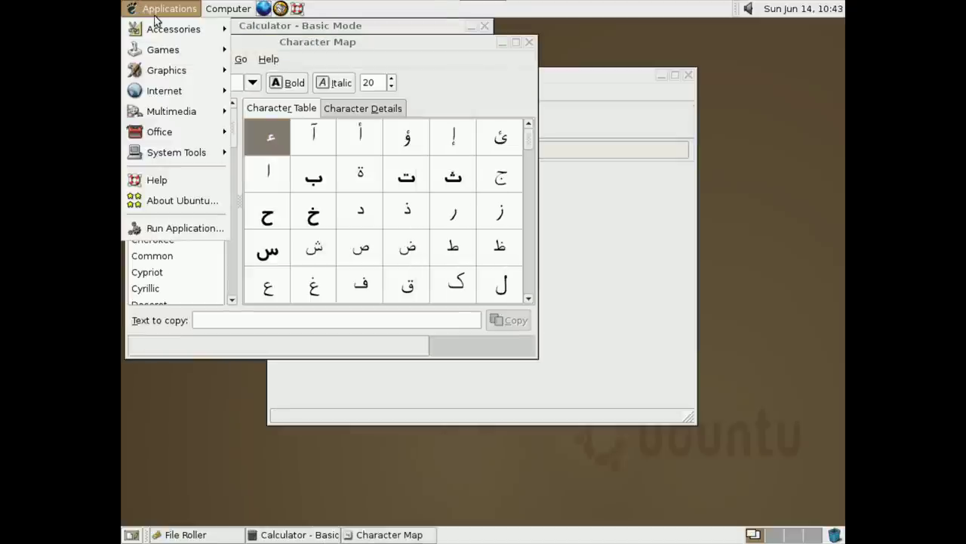
pyautogui.moveTo(169, 27)
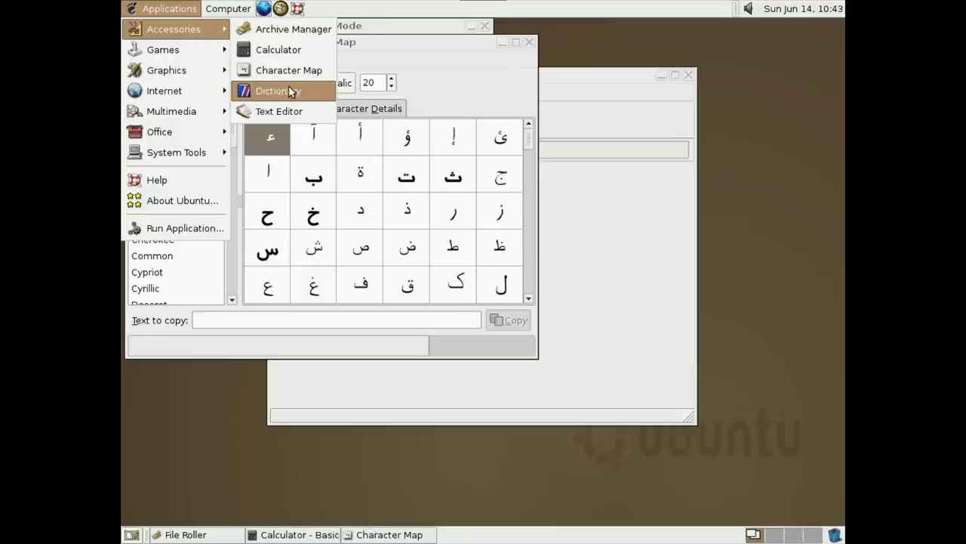
pyautogui.click(287, 91)
# - Launch the Text Editor and move its window toward the middle of the desktop, partly uncovering the Dictionary
pyautogui.click(168, 4)
pyautogui.moveTo(170, 25)
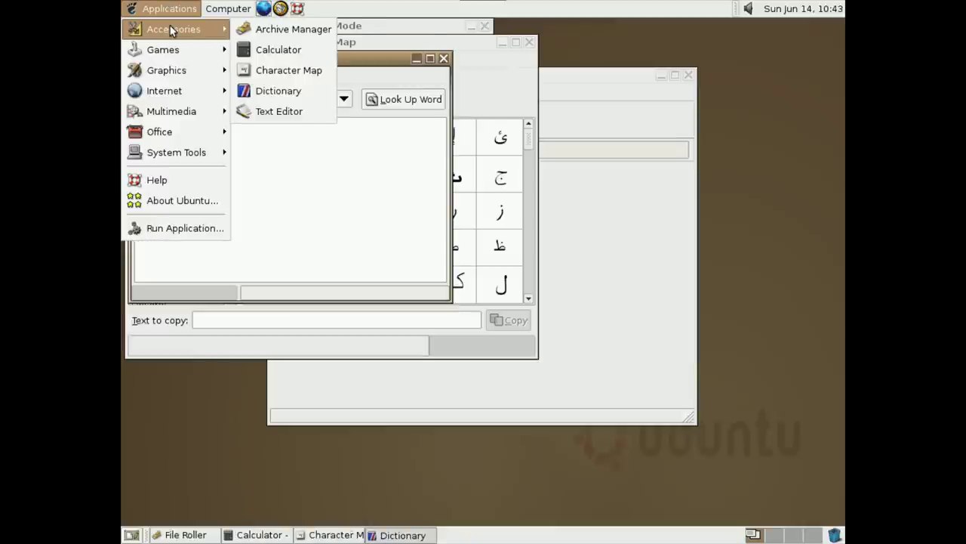
pyautogui.click(289, 105)
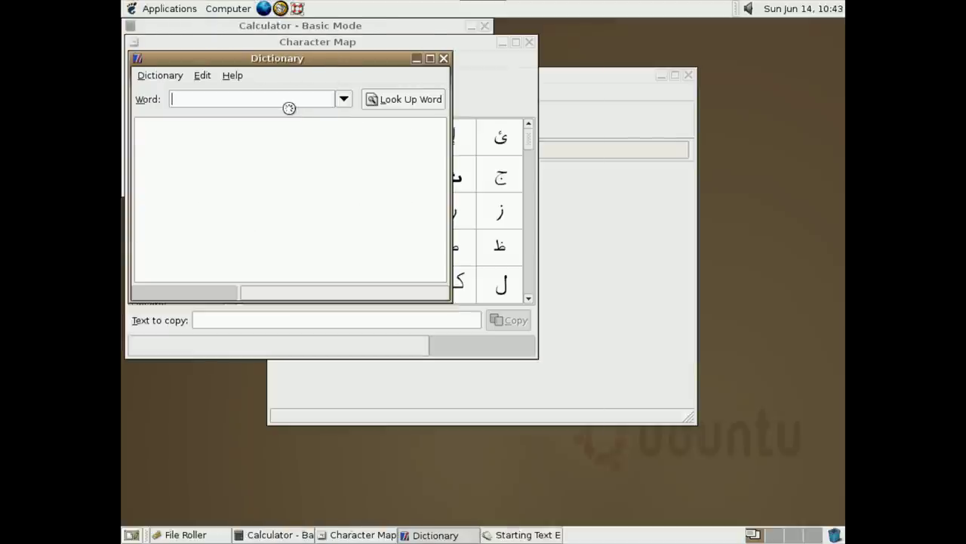
pyautogui.moveTo(266, 79); pyautogui.dragTo(438, 57)
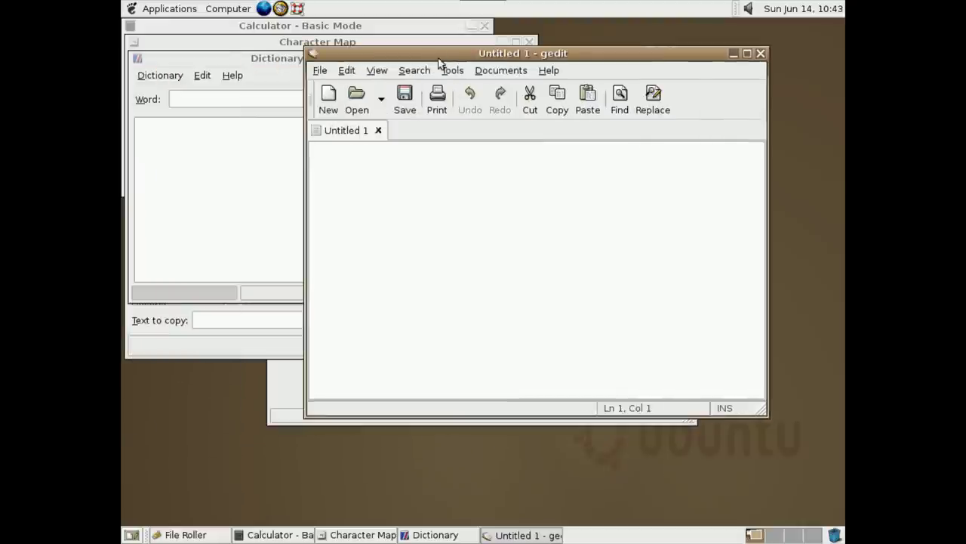
# - View the text editor's version and credits information, and dismiss it
pyautogui.click(549, 69)
pyautogui.click(559, 106)
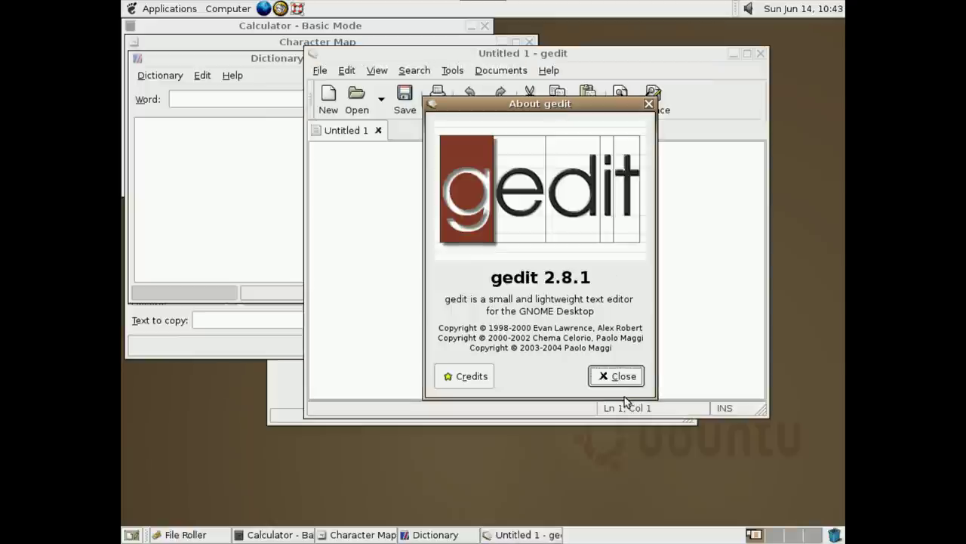
pyautogui.click(610, 375)
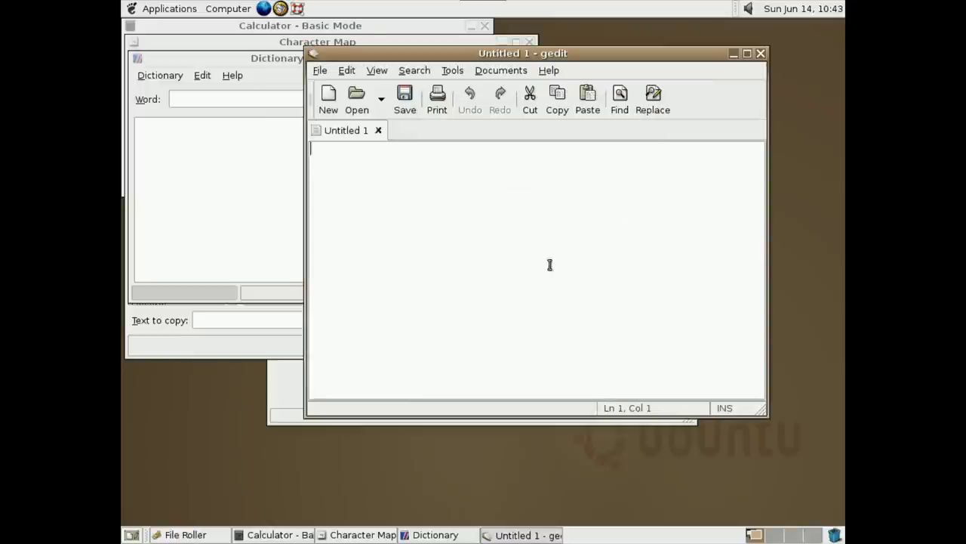
# - Write the word Test in the blank text editor document
pyautogui.click(551, 73)
pyautogui.click(453, 73)
pyautogui.click(454, 313)
pyautogui.write('Te')
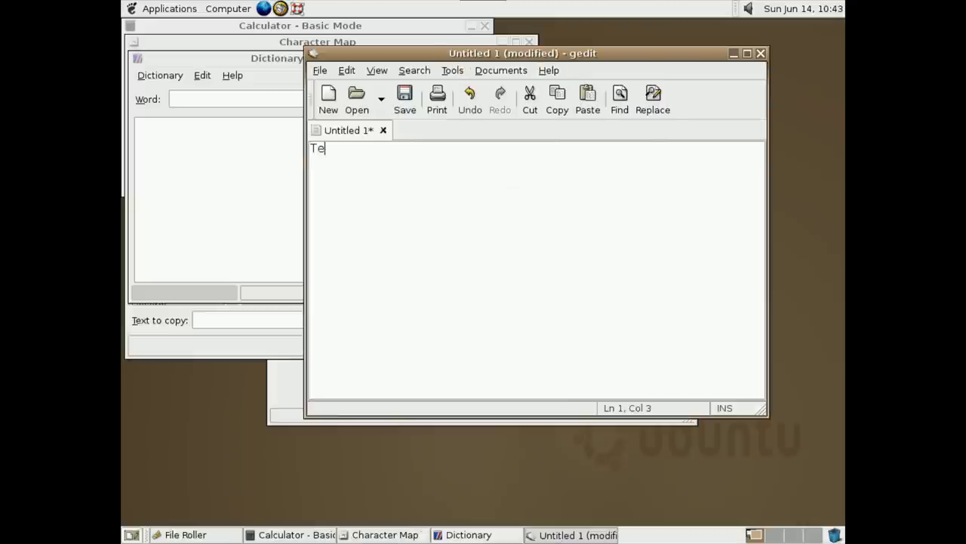
pyautogui.write('st')
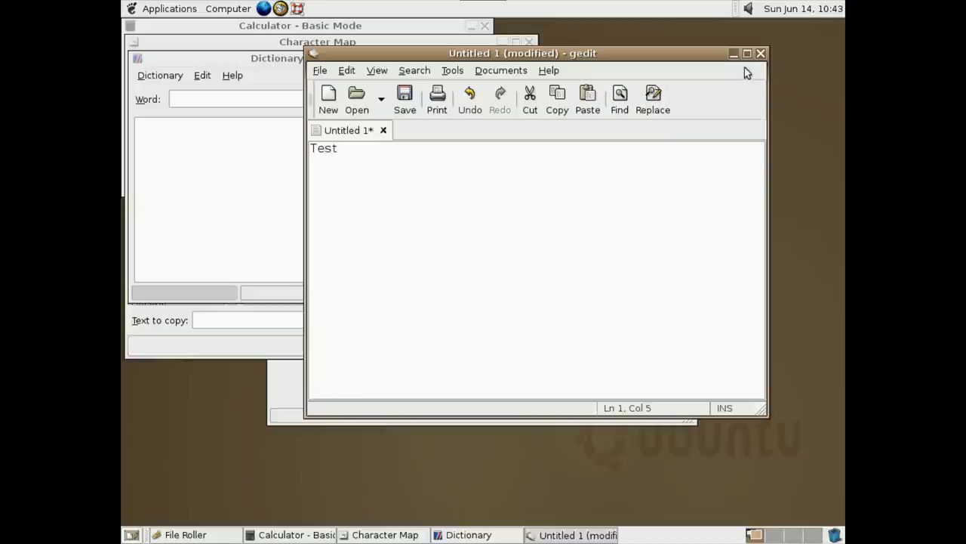
# - Close the text editor without saving the document, and close the Dictionary
pyautogui.click(761, 54)
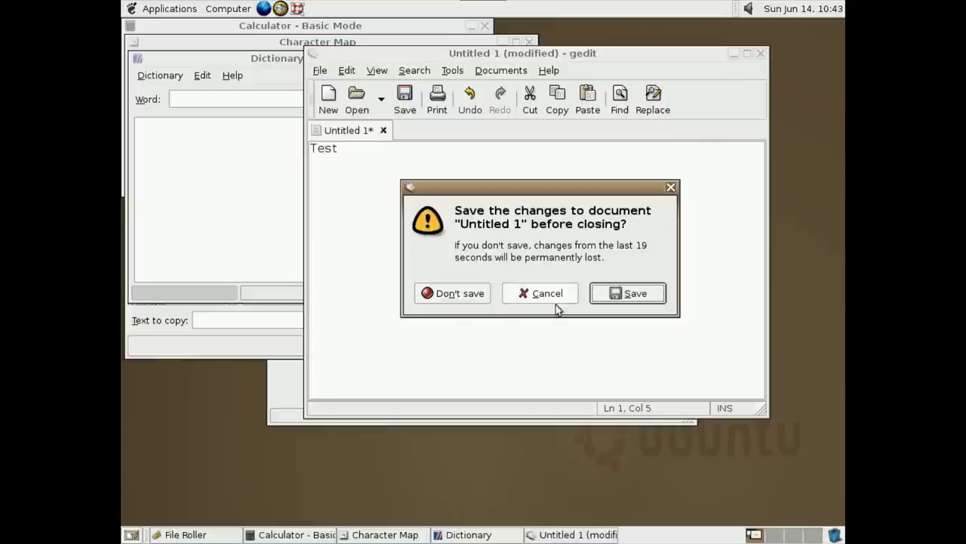
pyautogui.click(450, 295)
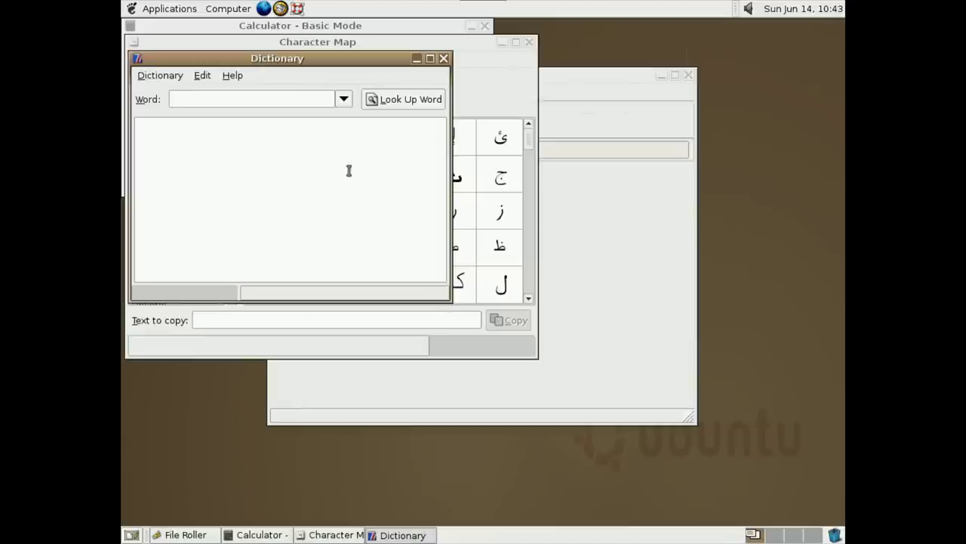
pyautogui.click(445, 59)
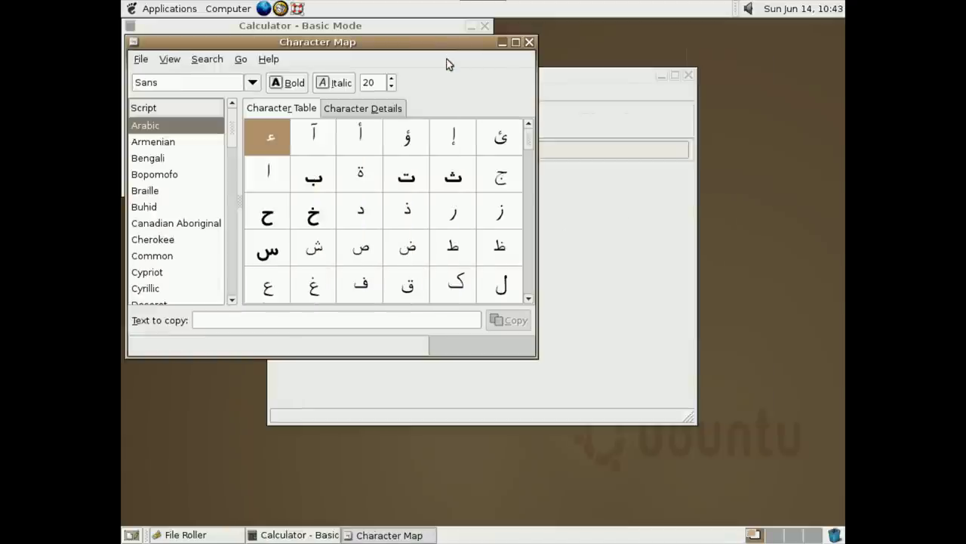
# - Browse the Arabic and Cherokee scripts, add the Cherokee letter La to the text to copy, and close the Character Map
pyautogui.click(325, 191)
pyautogui.scroll(-5, 324, 191)
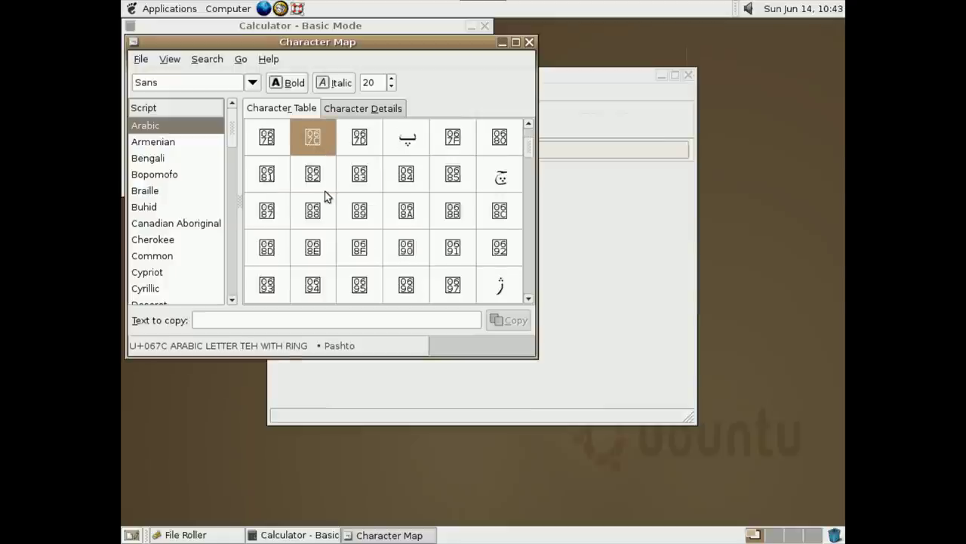
pyautogui.click(202, 224)
pyautogui.click(182, 240)
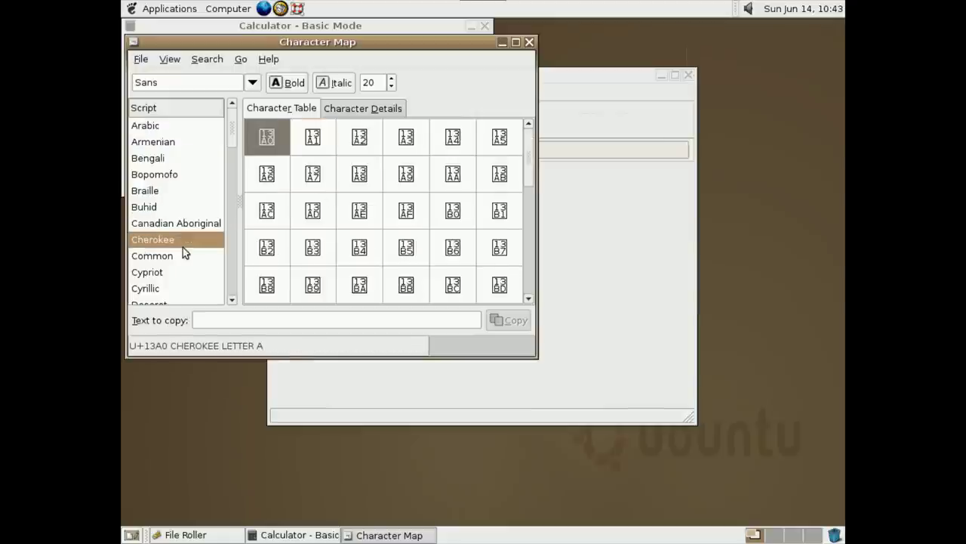
pyautogui.click(312, 255)
pyautogui.doubleClick(312, 256)
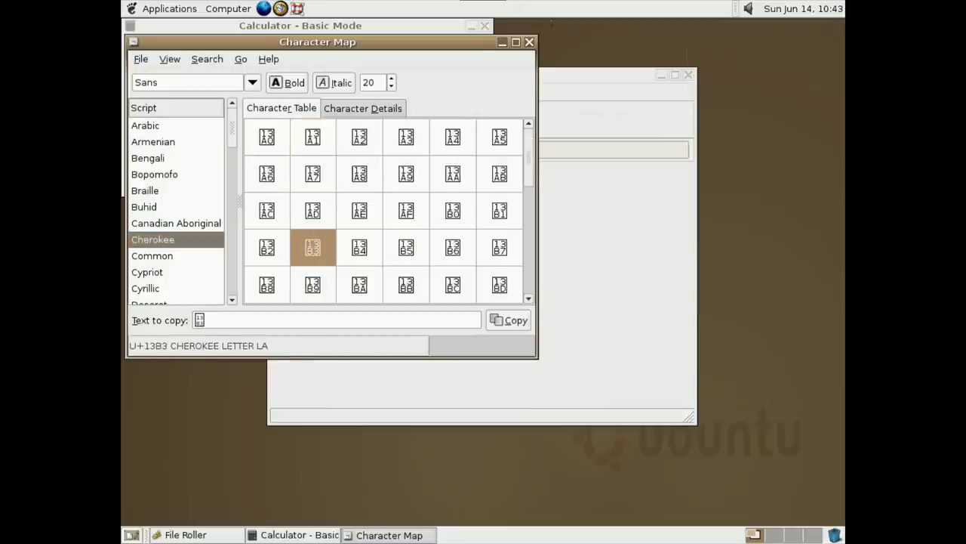
pyautogui.click(530, 43)
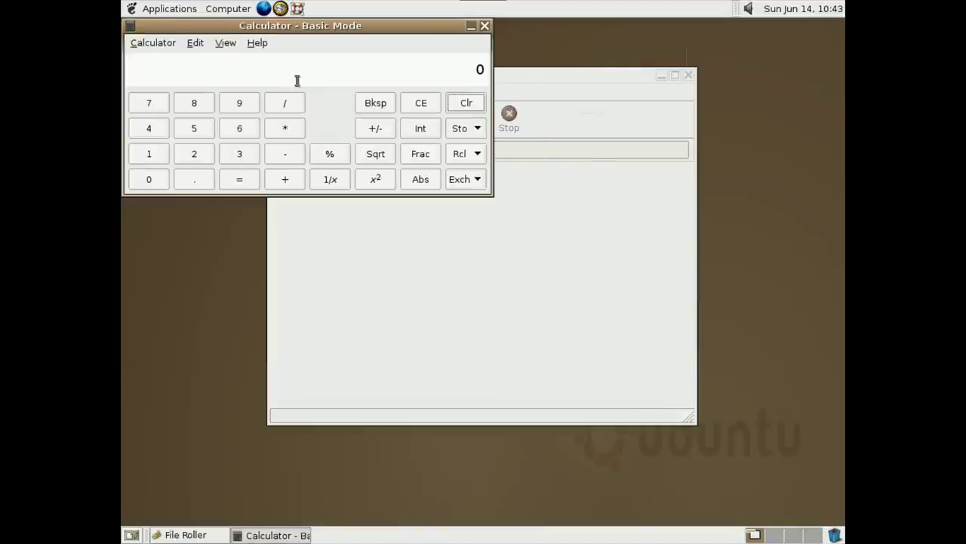
# - Try the Calculator's Financial and Scientific modes, and close the Calculator
pyautogui.click(225, 43)
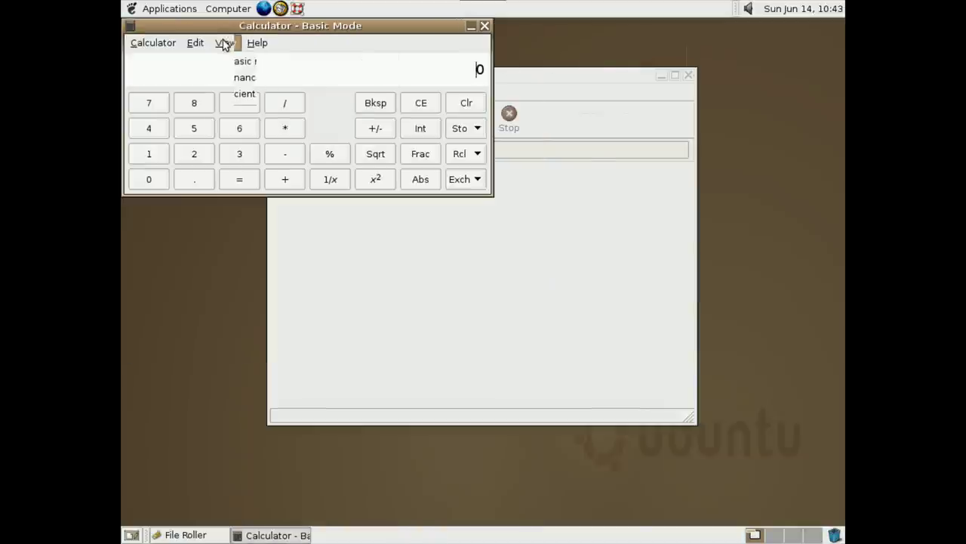
pyautogui.click(227, 77)
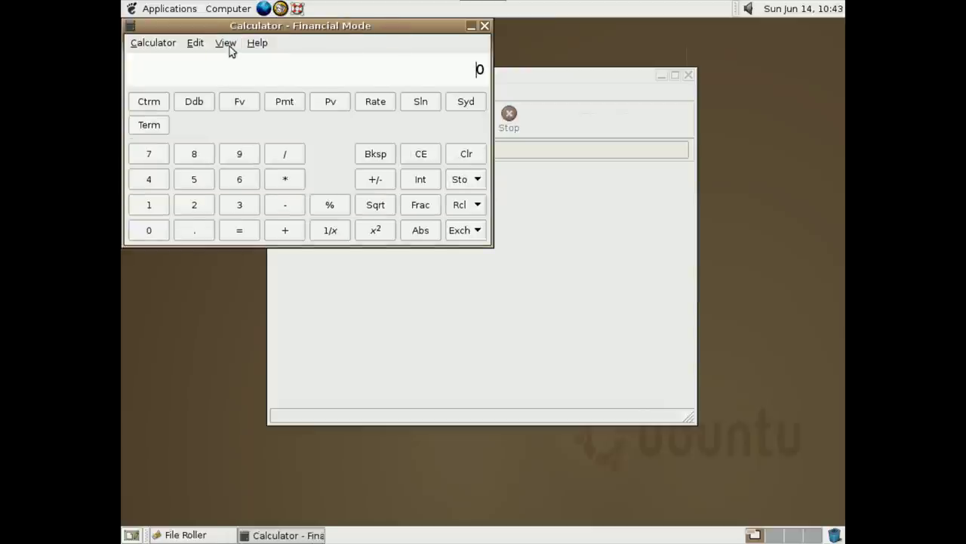
pyautogui.click(228, 45)
pyautogui.click(231, 94)
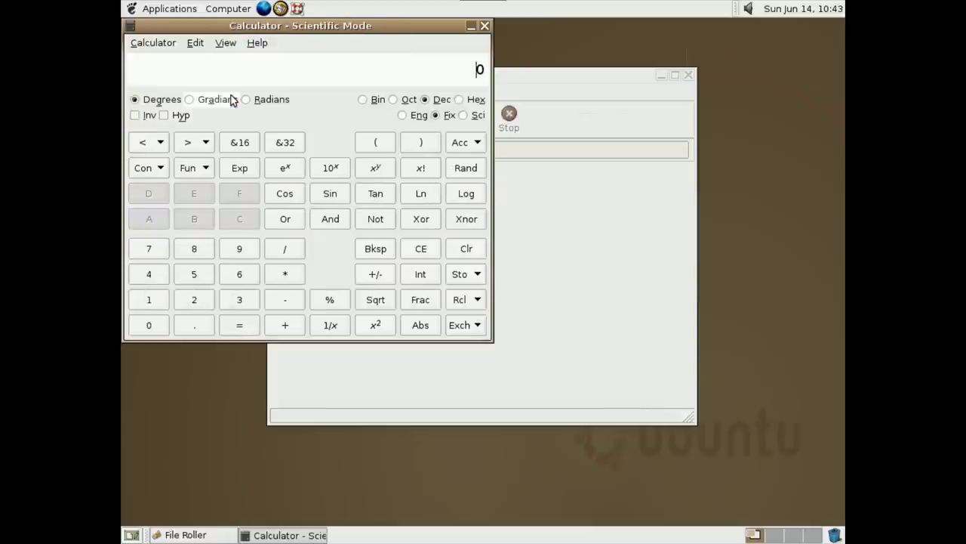
pyautogui.click(485, 27)
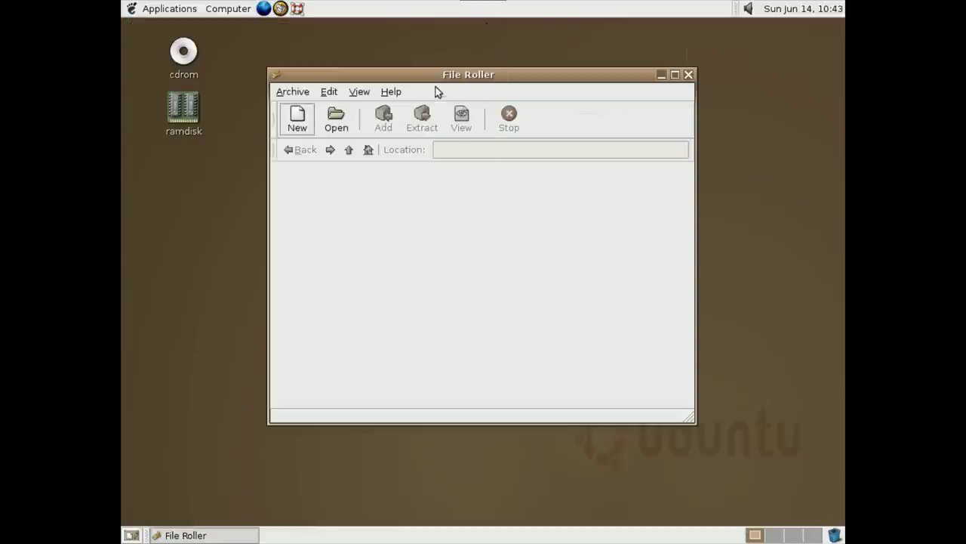
# - View the archive manager's version information, and close the archive manager
pyautogui.click(392, 92)
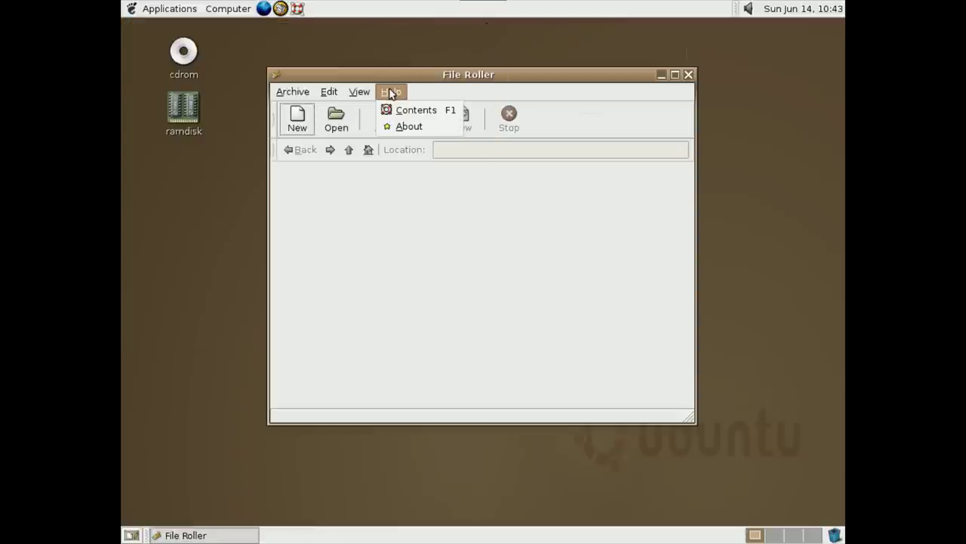
pyautogui.click(392, 127)
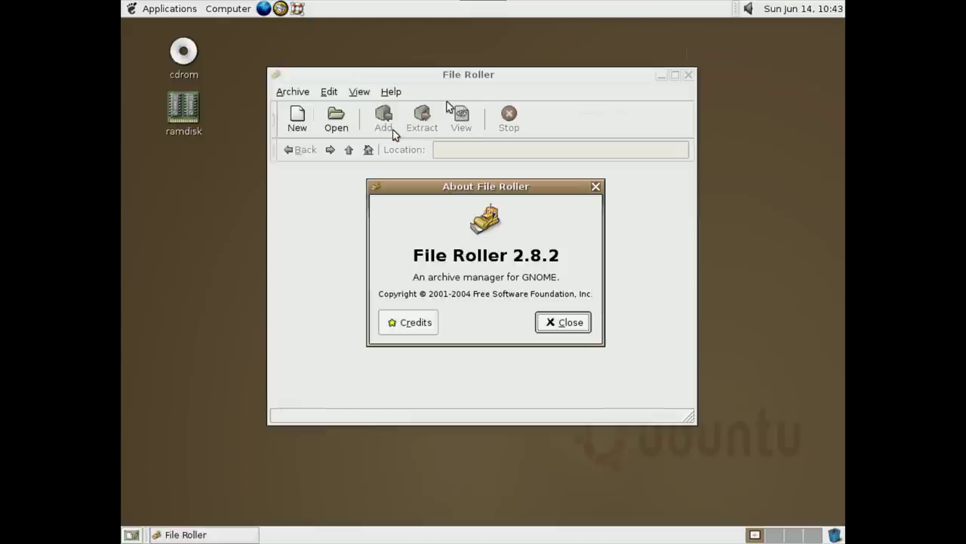
pyautogui.click(555, 323)
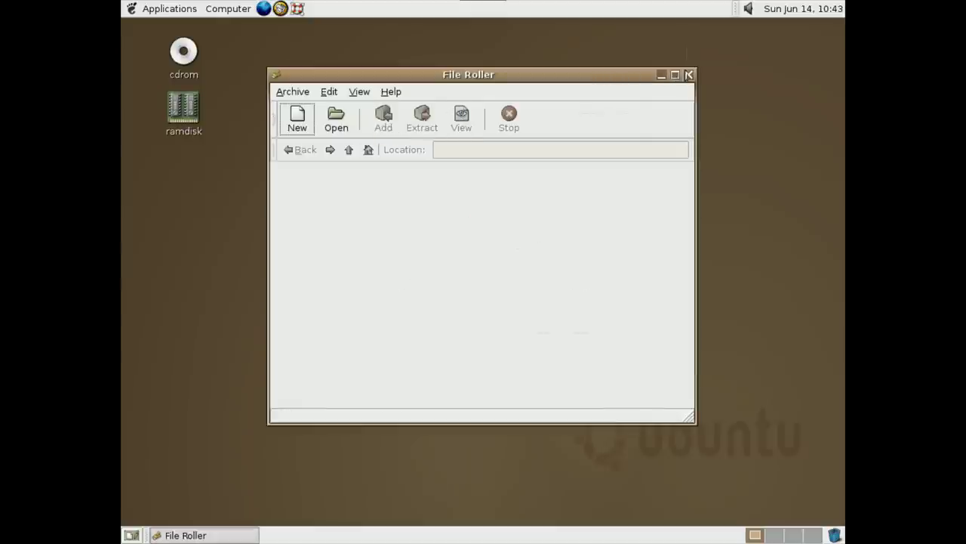
pyautogui.click(688, 75)
# - Launch AisleRiot Solitaire from the games
pyautogui.click(221, 8)
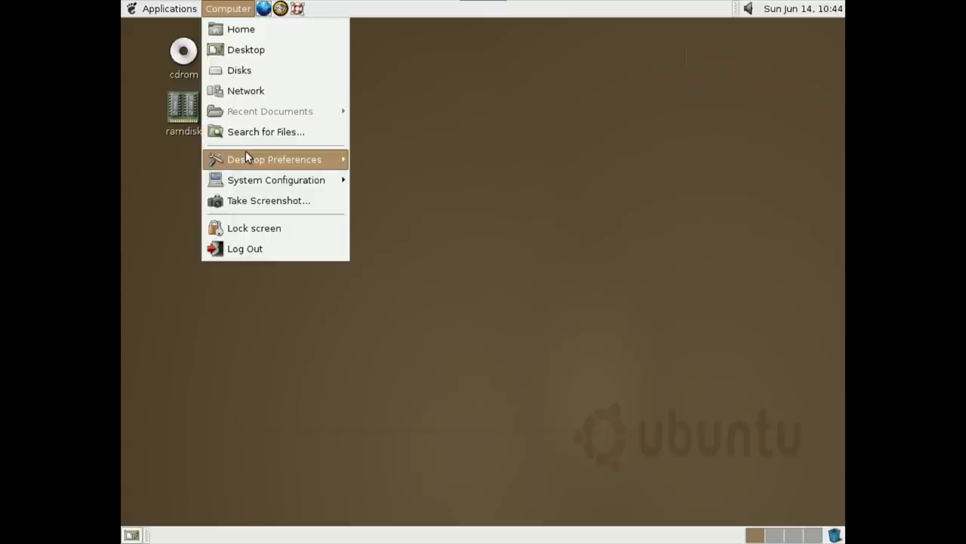
pyautogui.moveTo(247, 157)
pyautogui.moveTo(162, 6)
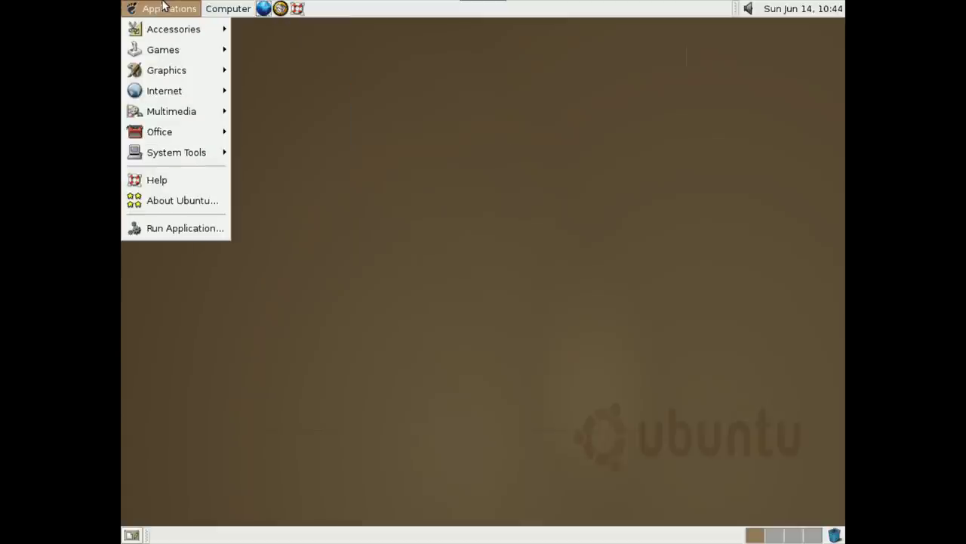
pyautogui.moveTo(155, 49)
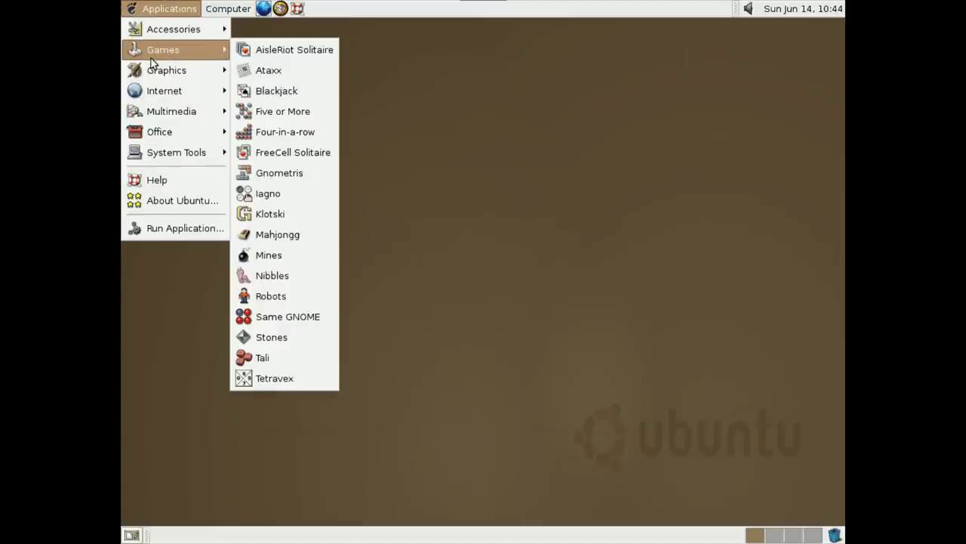
pyautogui.click(268, 52)
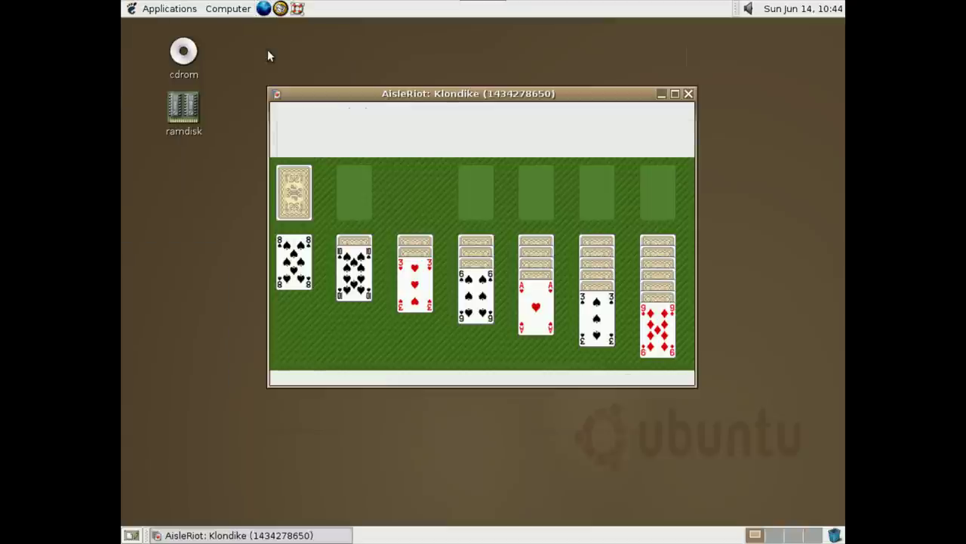
# - Deal a card from the Klondike stock, start new games several times, and close the solitaire game
pyautogui.click(304, 211)
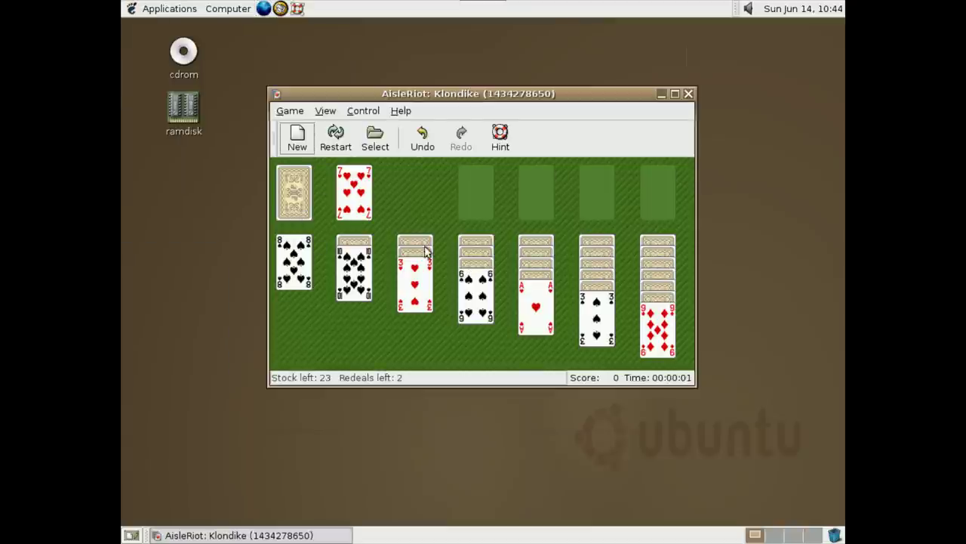
pyautogui.click(297, 137)
pyautogui.click(297, 137)
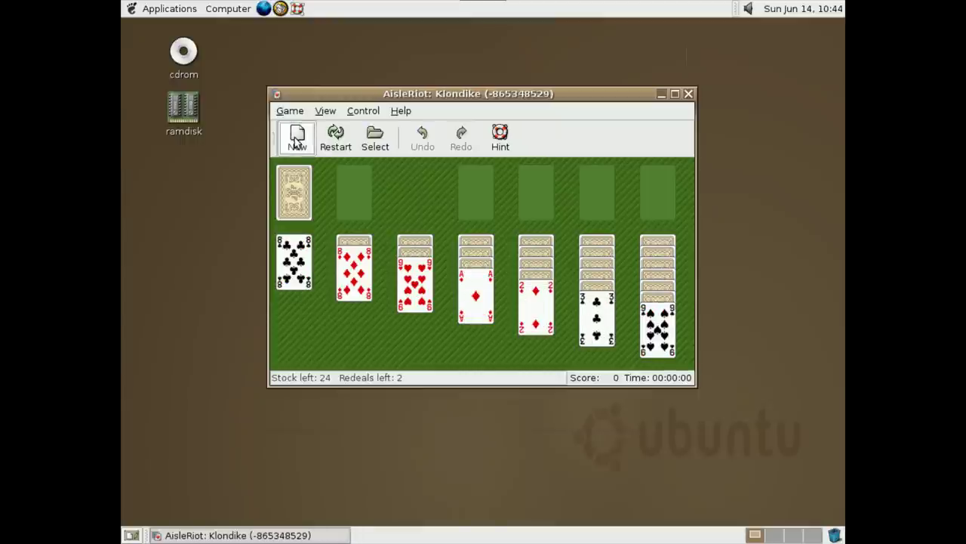
pyautogui.click(297, 137)
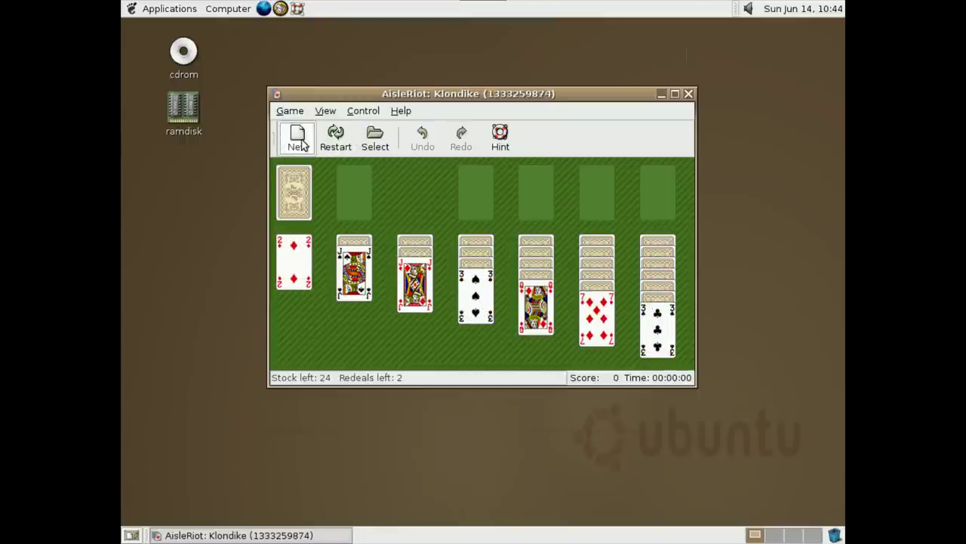
pyautogui.click(688, 94)
# - Launch Blackjack from the games
pyautogui.click(125, 6)
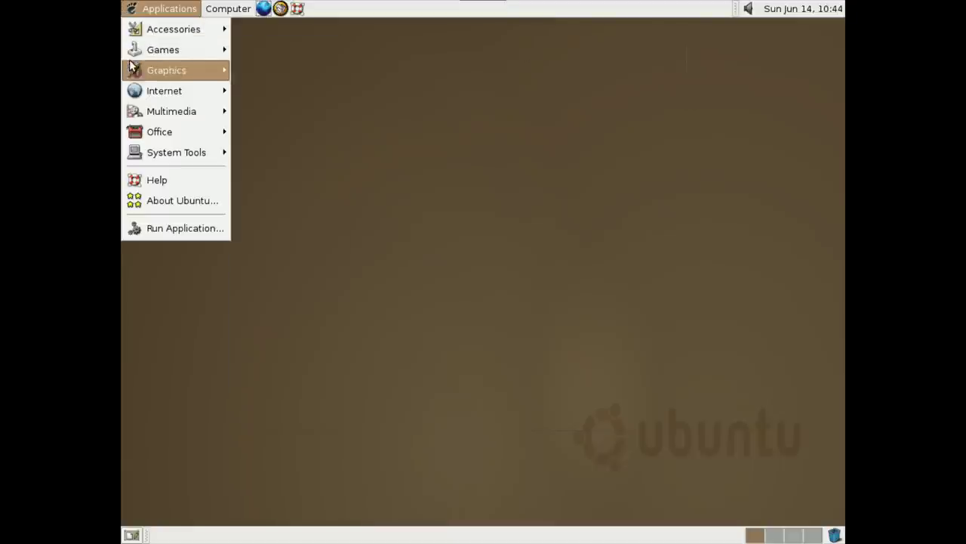
pyautogui.moveTo(211, 50)
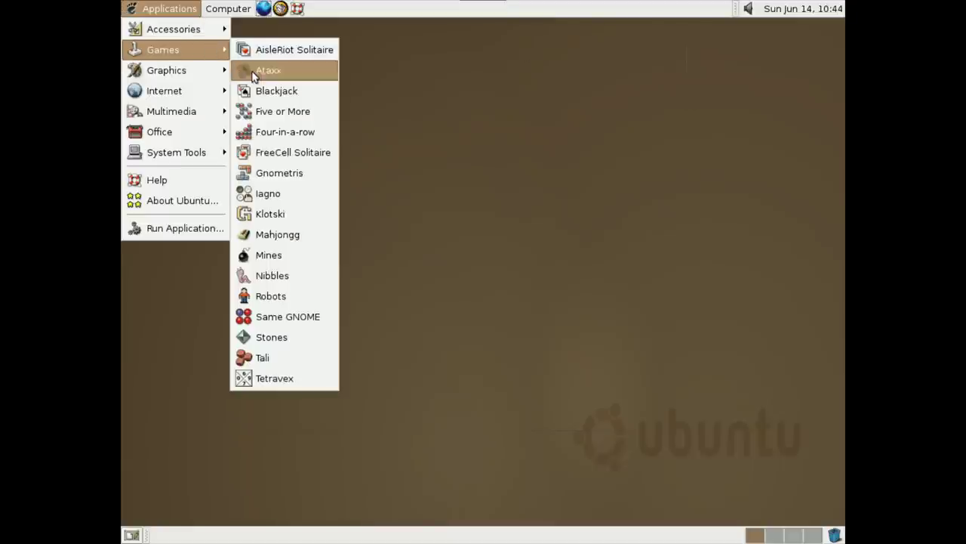
pyautogui.click(260, 91)
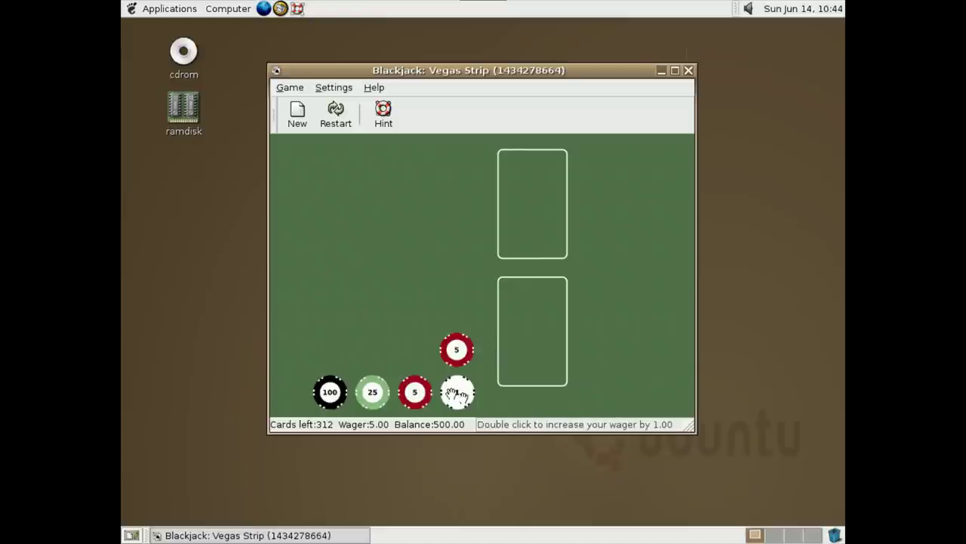
# - Try to move the 1 chip onto the player's card area, and start a new Blackjack game
pyautogui.moveTo(455, 393); pyautogui.dragTo(518, 341)
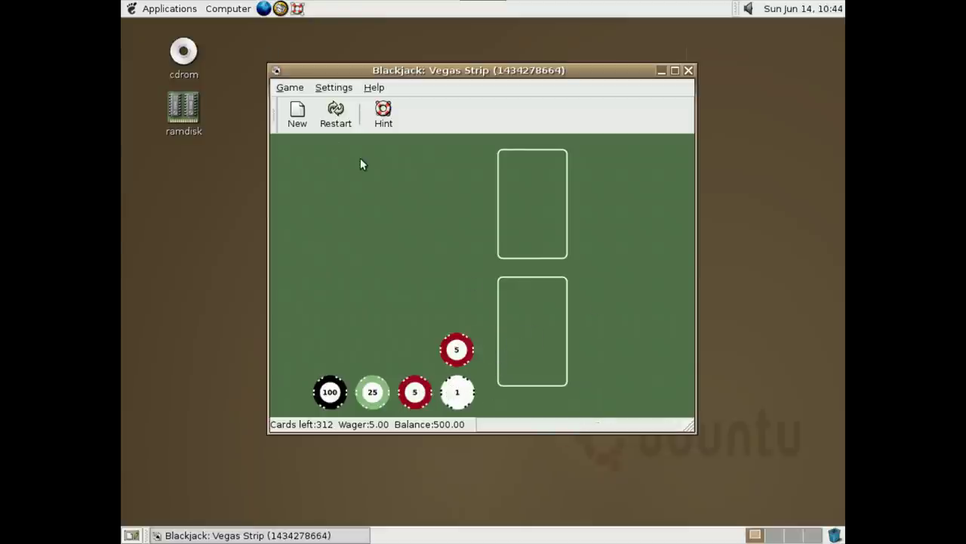
pyautogui.click(293, 123)
# - View the Blackjack preferences, including rules and card style, and close the game
pyautogui.click(325, 88)
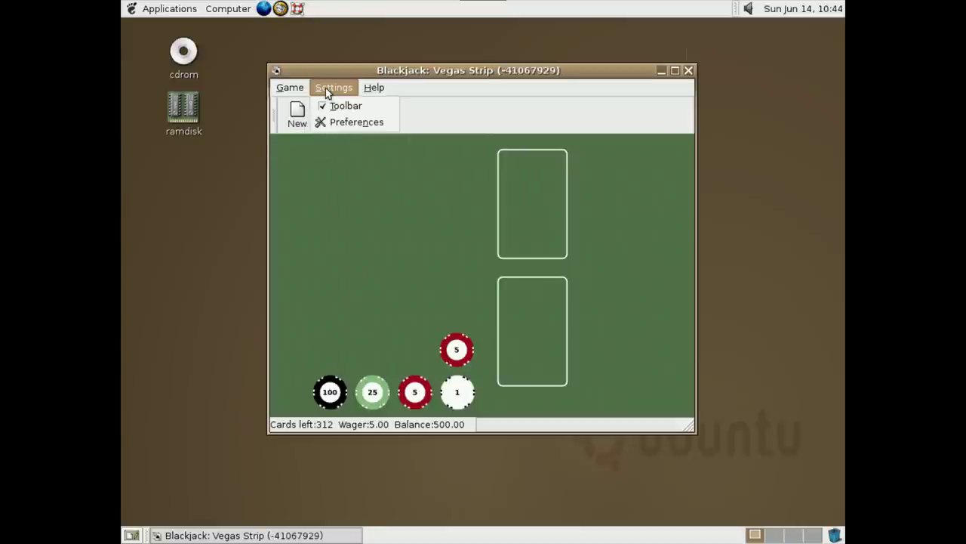
pyautogui.click(349, 122)
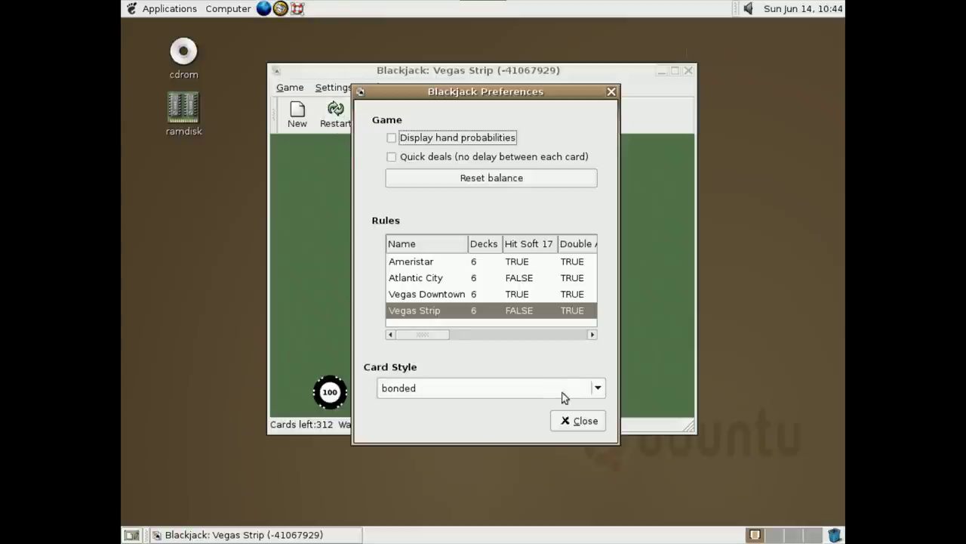
pyautogui.click(587, 427)
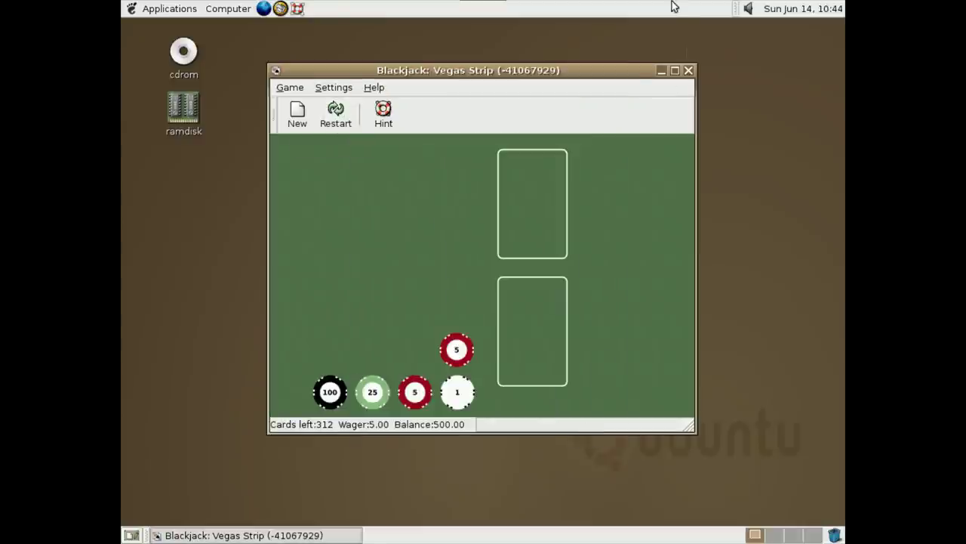
pyautogui.click(687, 70)
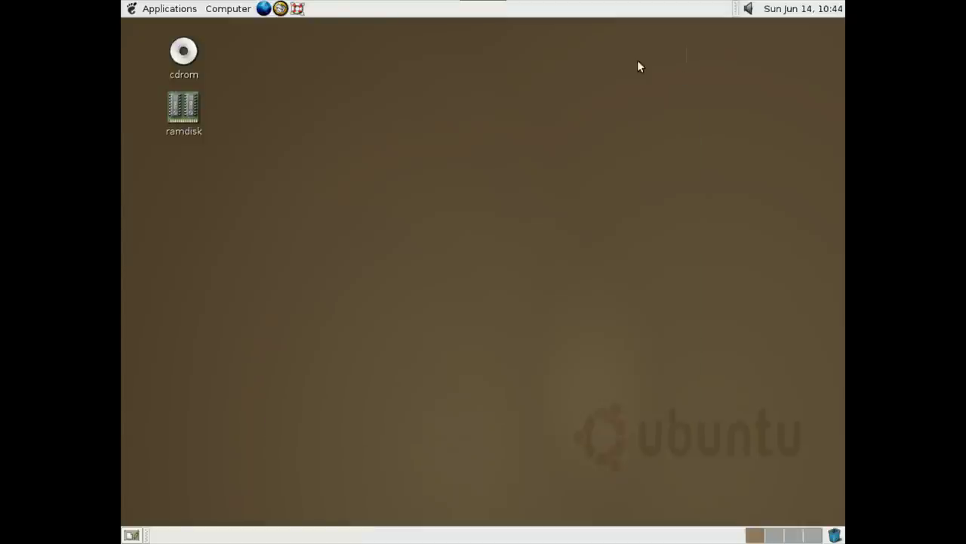
# - Launch Nibbles from the games and start a new worm game
pyautogui.click(127, 7)
pyautogui.moveTo(153, 36)
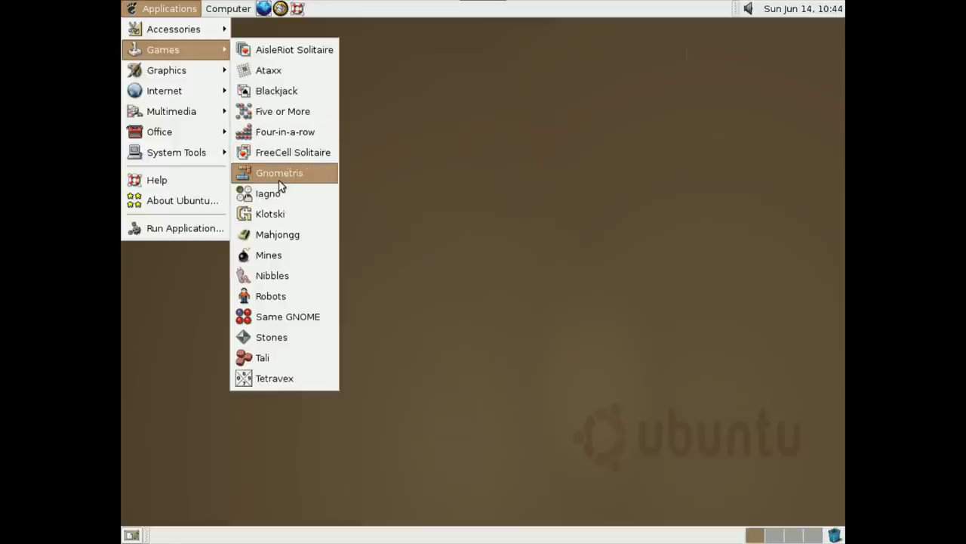
pyautogui.click(302, 268)
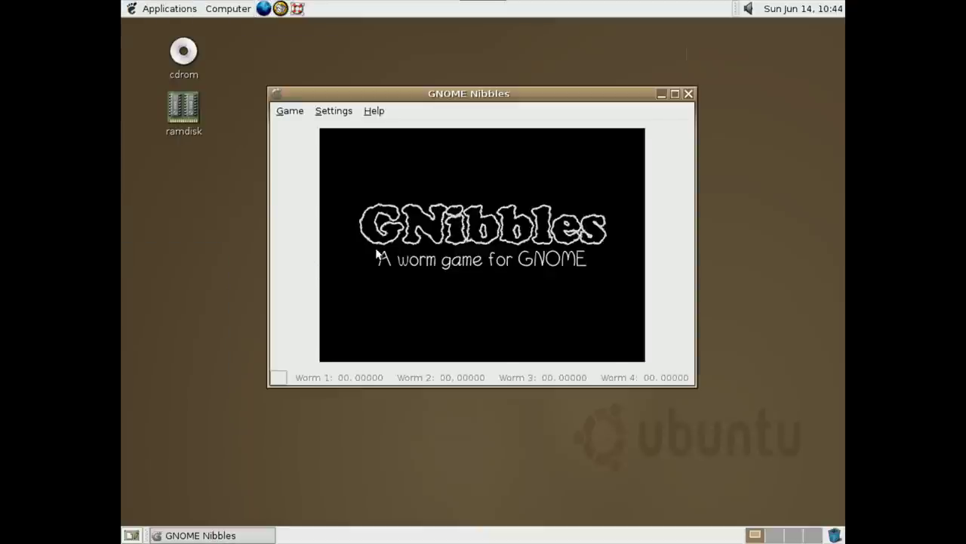
pyautogui.click(295, 111)
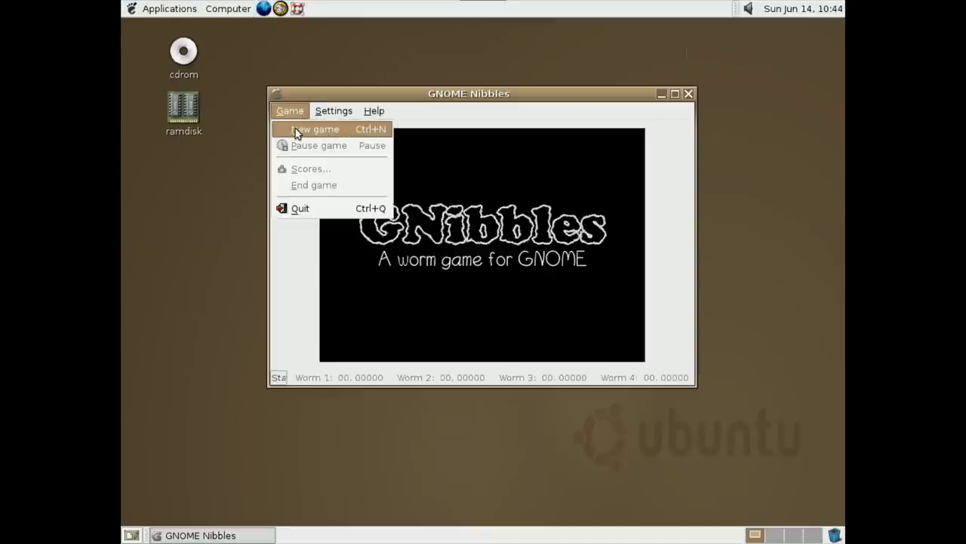
pyautogui.click(296, 131)
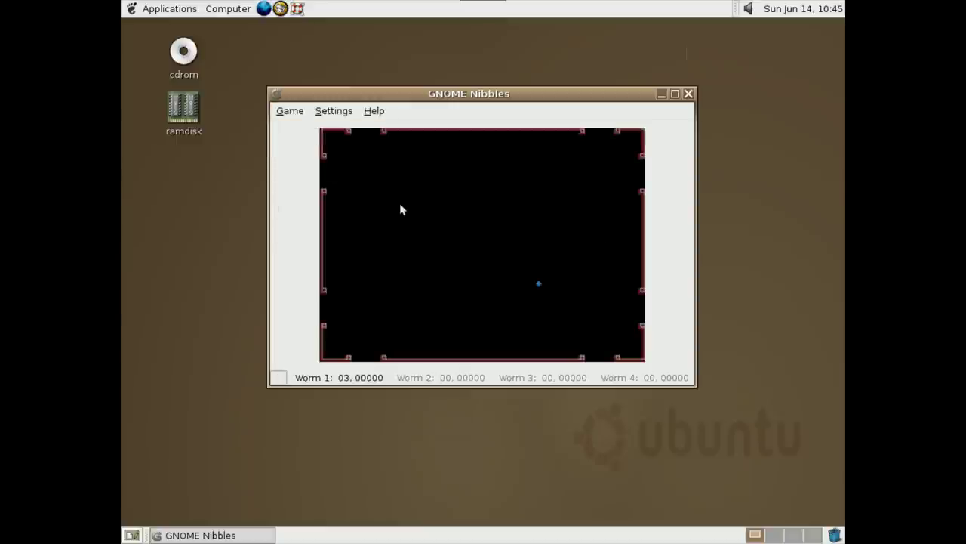
# - Steer the worm around the Nibbles board to collect the bonuses, and close the game
pyautogui.press('Down')
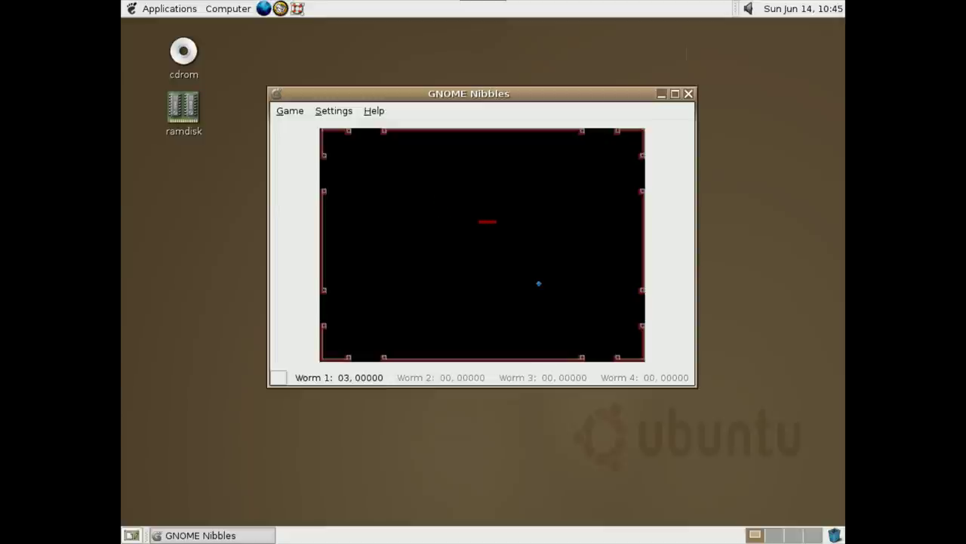
pyautogui.press('Left')
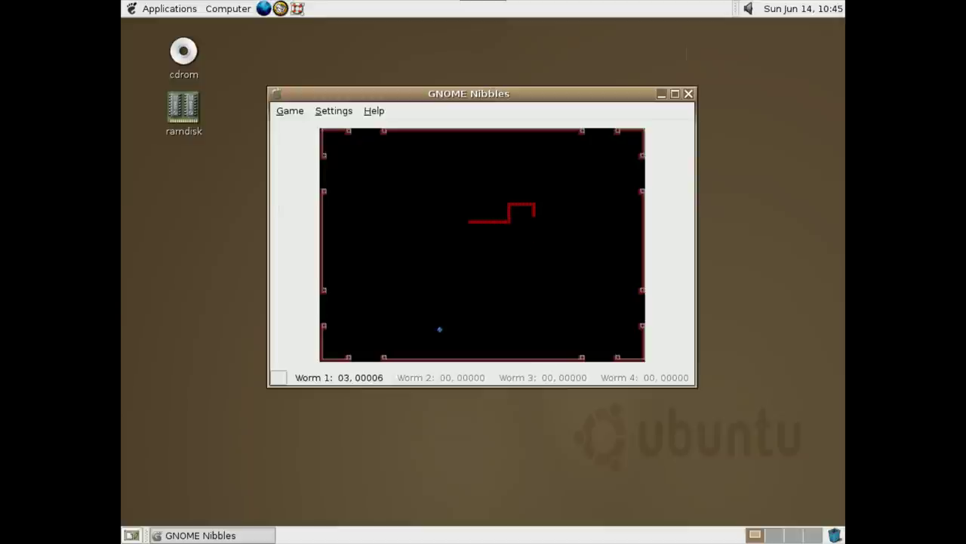
pyautogui.press('Down')
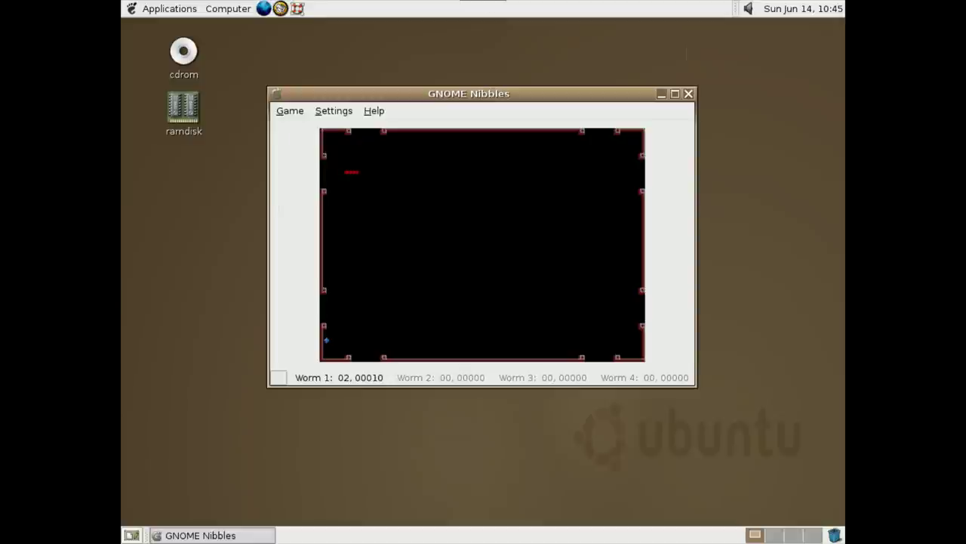
pyautogui.click(687, 94)
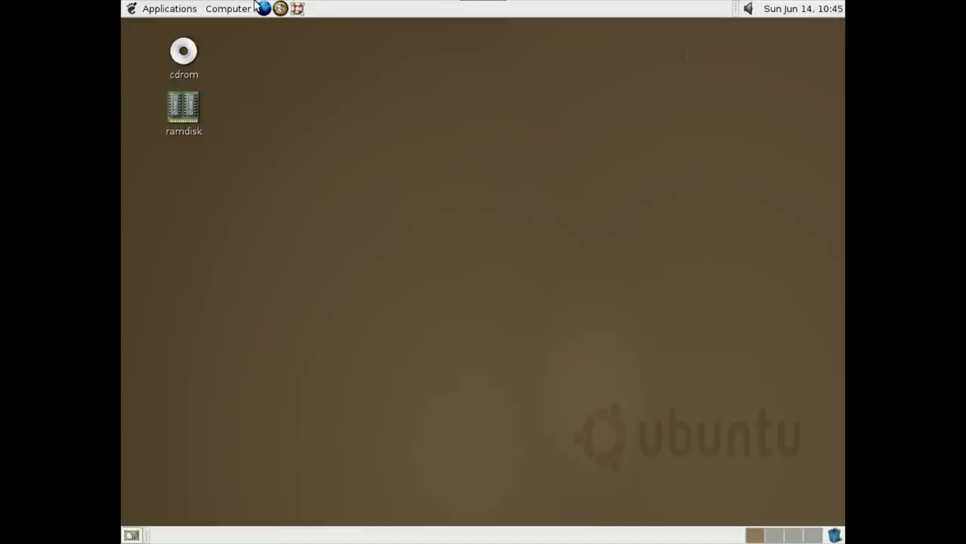
# - Launch Image Viewer from the graphics applications
pyautogui.click(156, 6)
pyautogui.moveTo(186, 119)
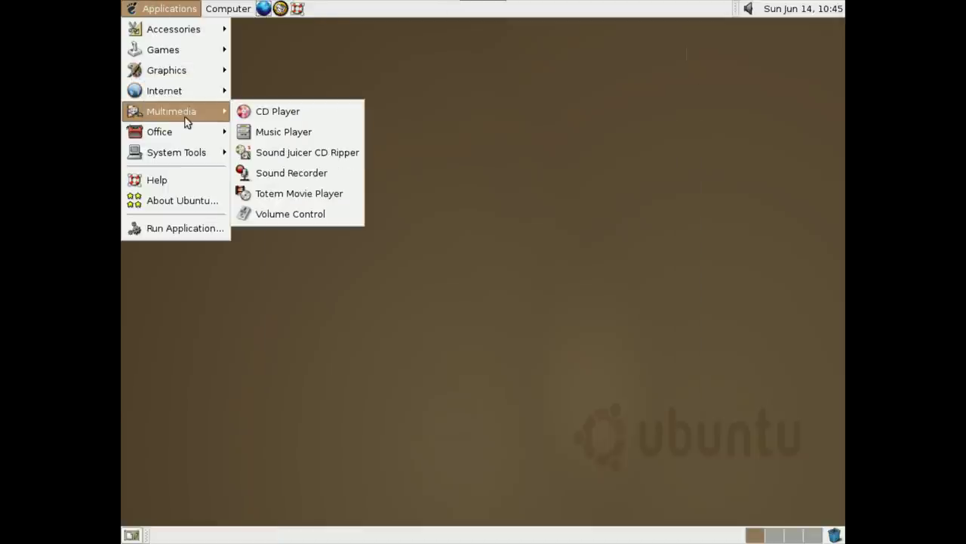
pyautogui.moveTo(186, 68)
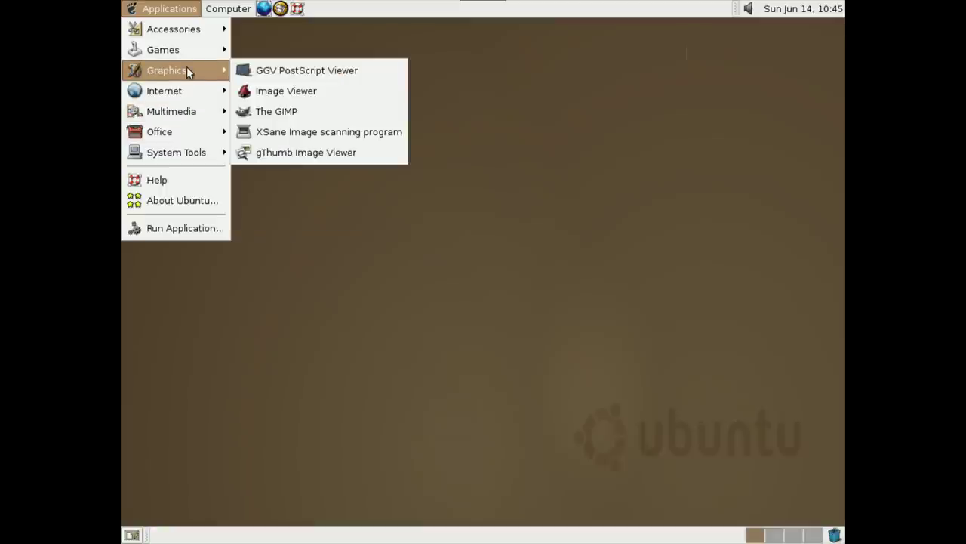
pyautogui.click(244, 96)
# - Launch The GIMP from the graphics applications
pyautogui.click(166, 9)
pyautogui.moveTo(175, 123)
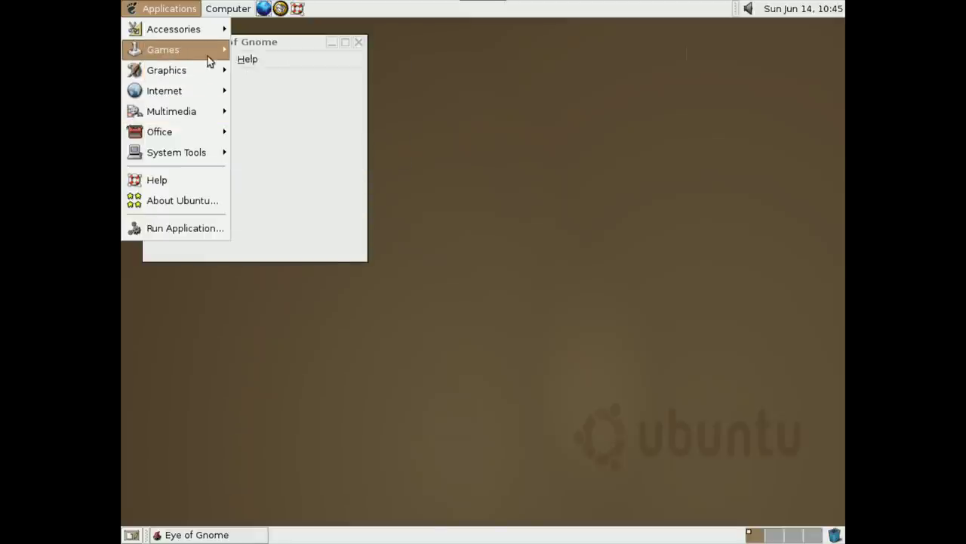
pyautogui.moveTo(206, 56)
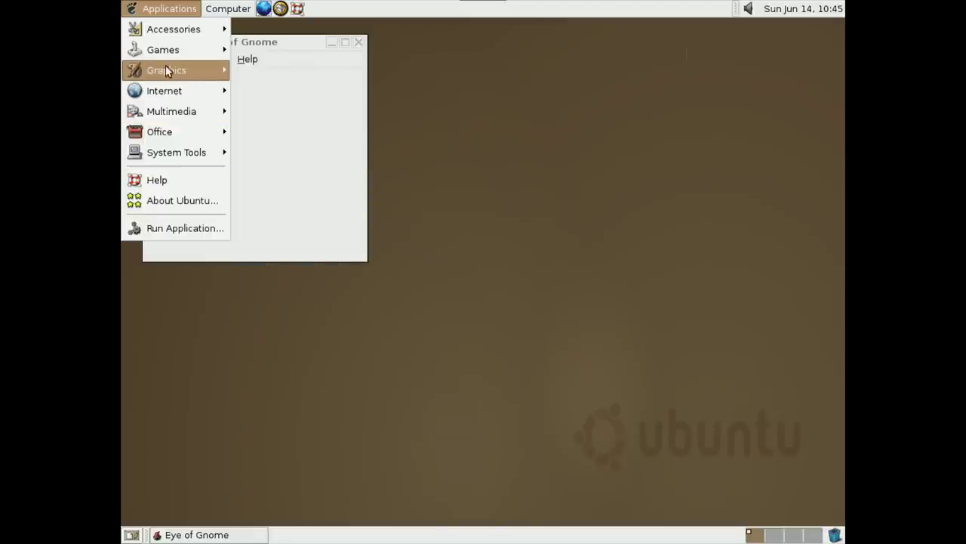
pyautogui.moveTo(175, 73)
pyautogui.click(276, 113)
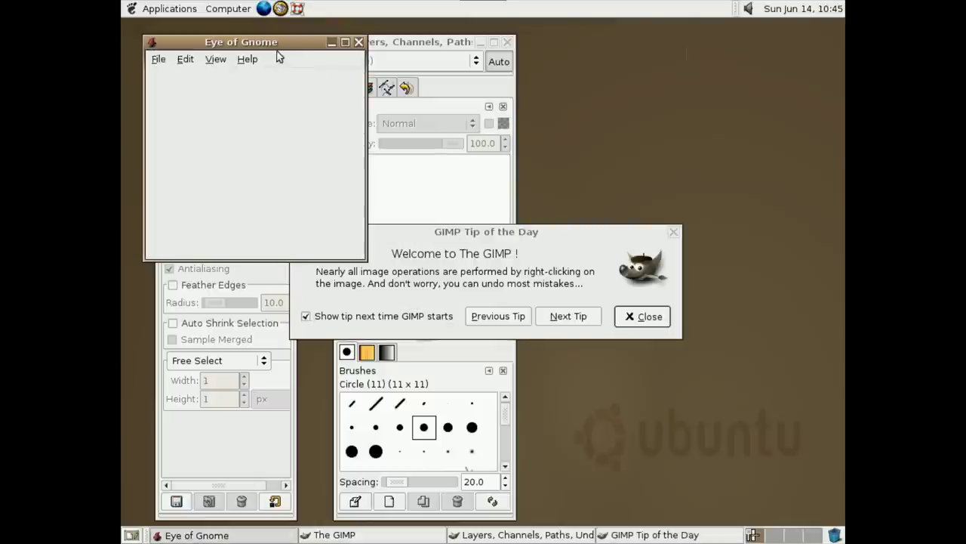
# - Move the Eye of Gnome window clear of the GIMP windows and view its About information
pyautogui.moveTo(274, 44); pyautogui.dragTo(748, 66)
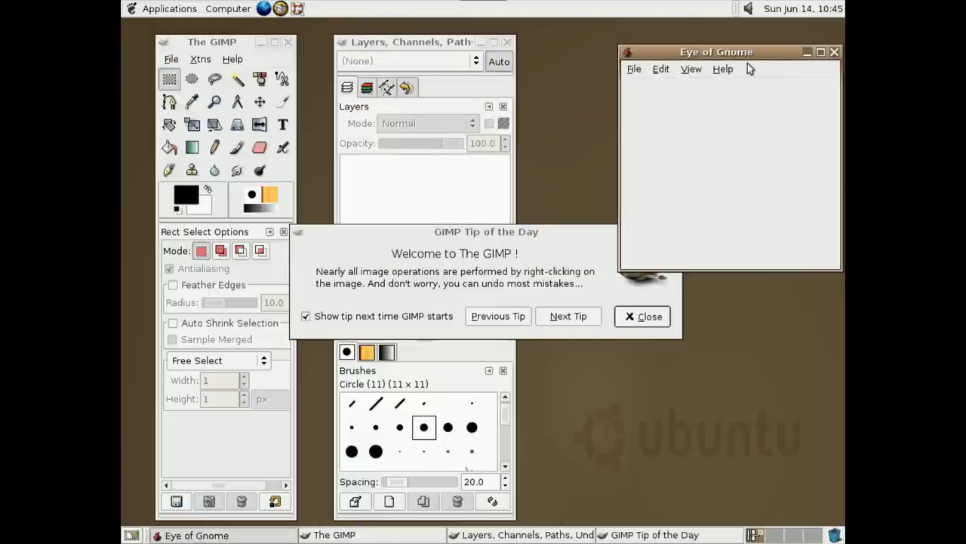
pyautogui.click(722, 69)
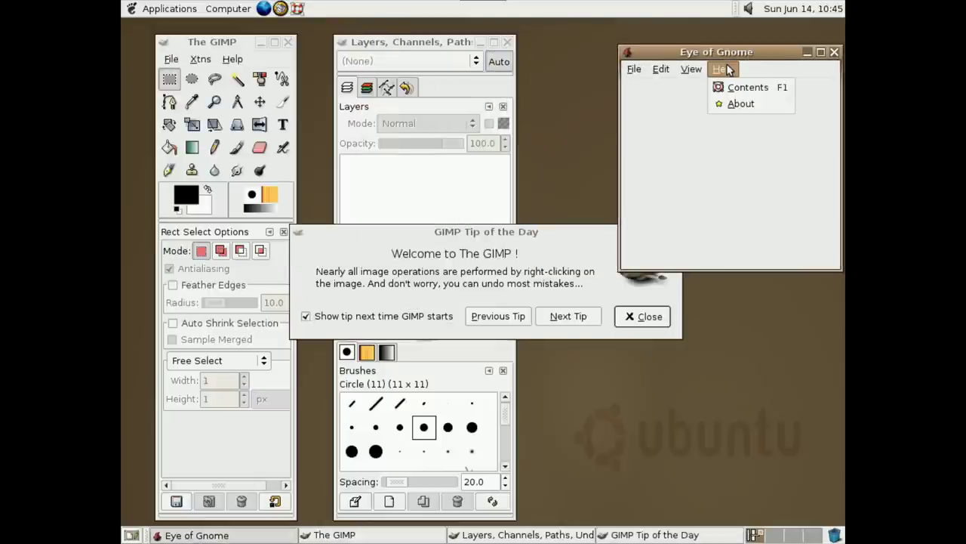
pyautogui.click(728, 111)
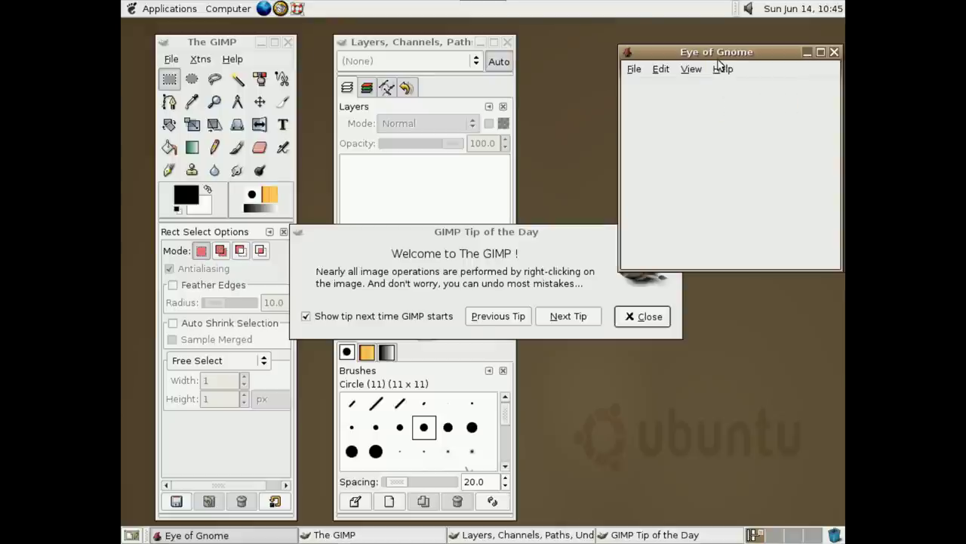
pyautogui.click(723, 69)
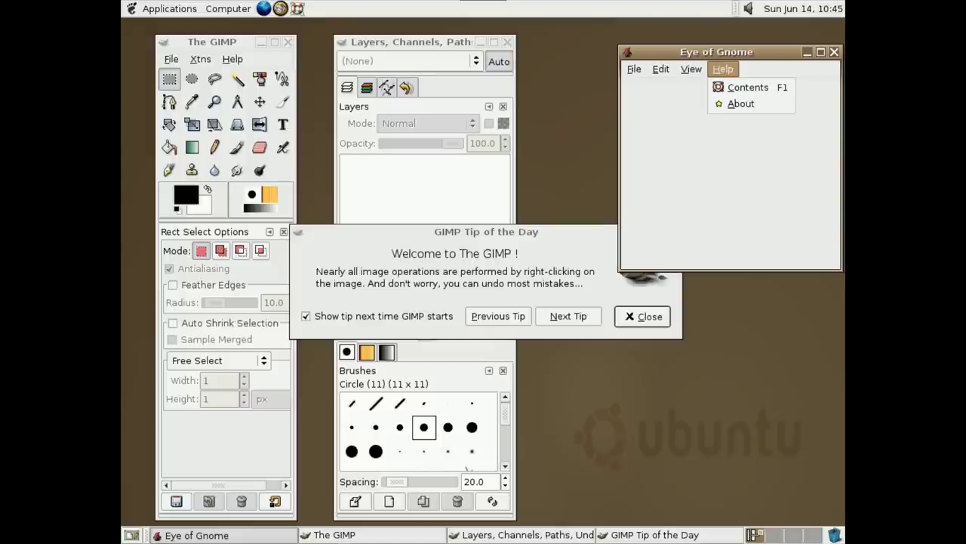
pyautogui.click(735, 99)
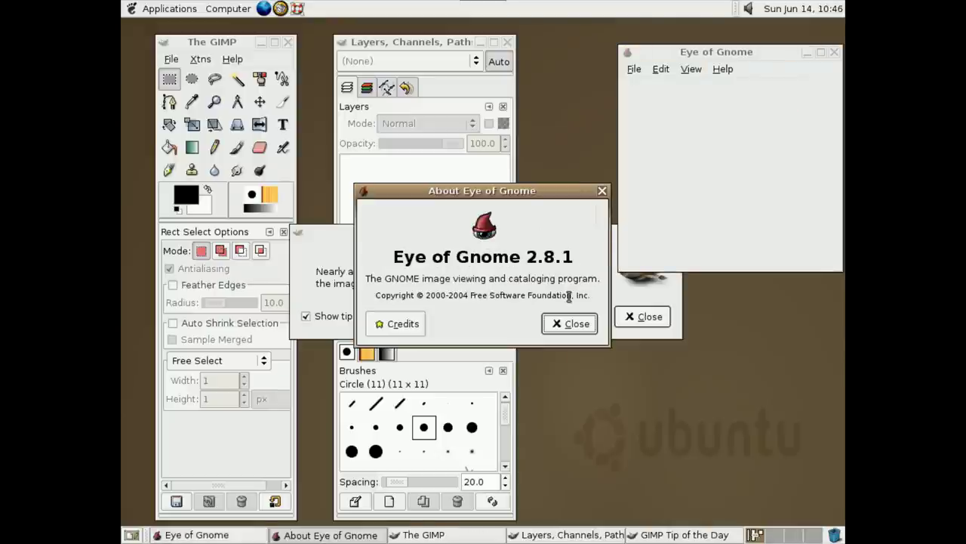
pyautogui.click(567, 323)
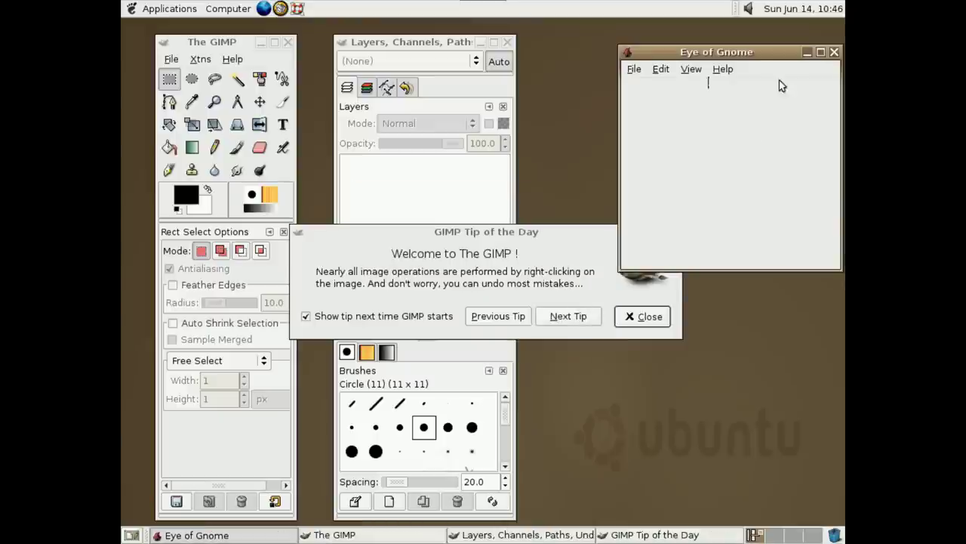
# - Open Screenshot.png in Eye of Gnome, view it in a maximized window, and close the viewer
pyautogui.click(643, 70)
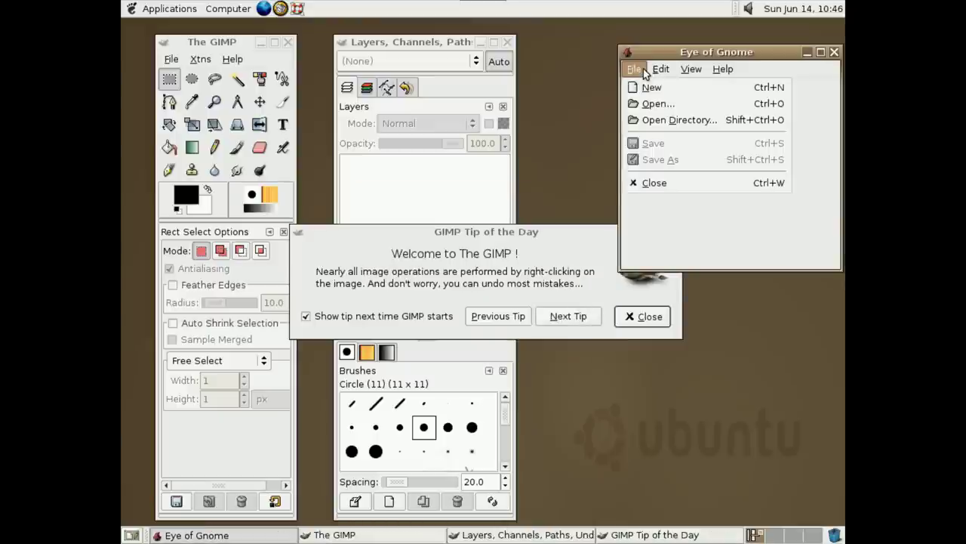
pyautogui.click(646, 107)
pyautogui.doubleClick(469, 179)
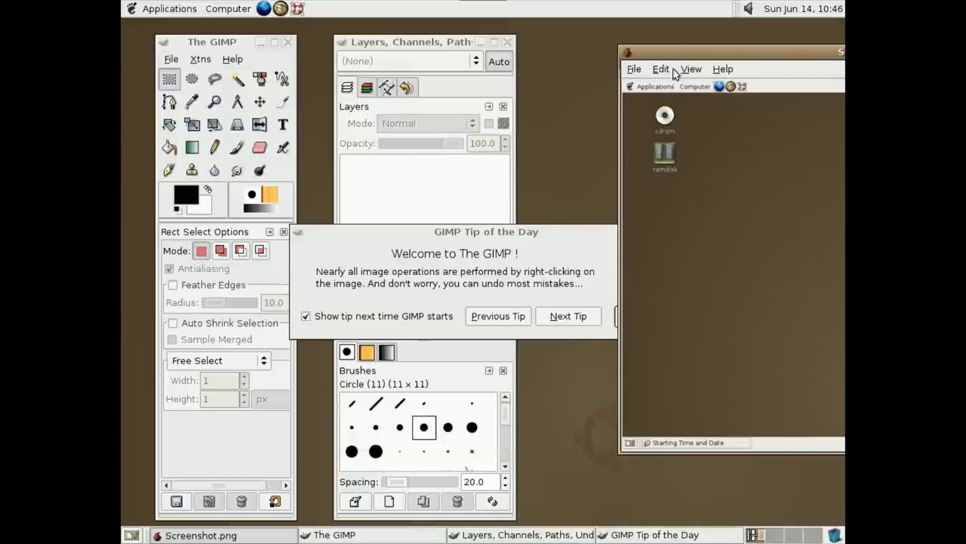
pyautogui.moveTo(674, 53); pyautogui.dragTo(253, 67)
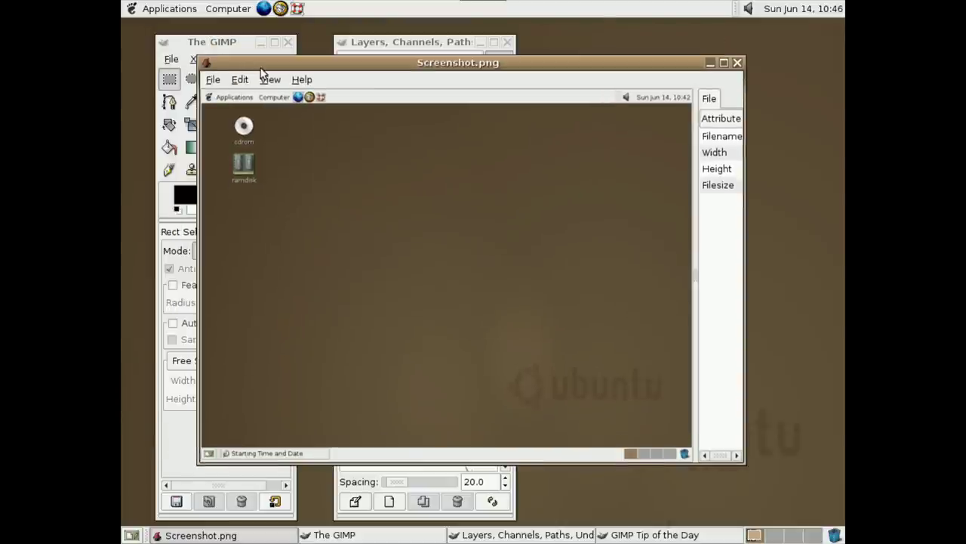
pyautogui.click(724, 62)
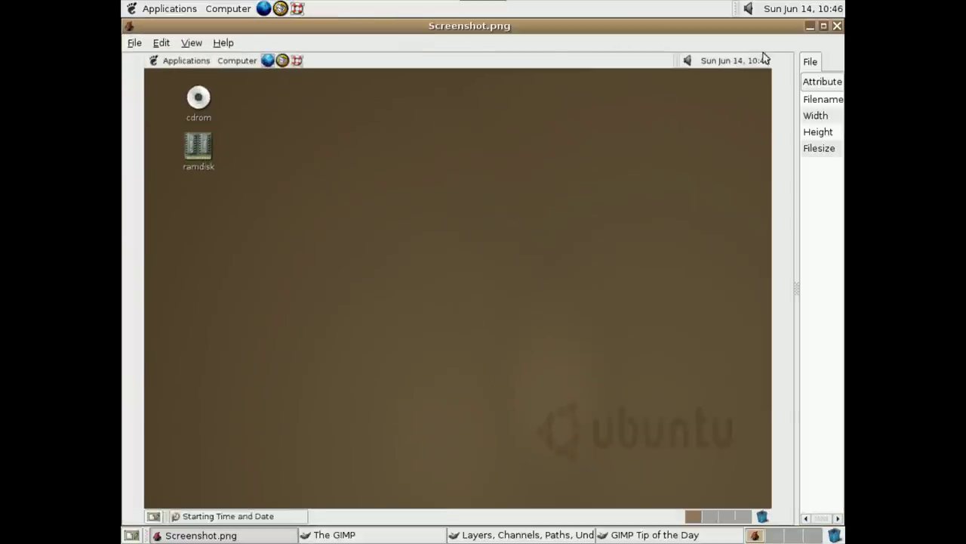
pyautogui.click(838, 27)
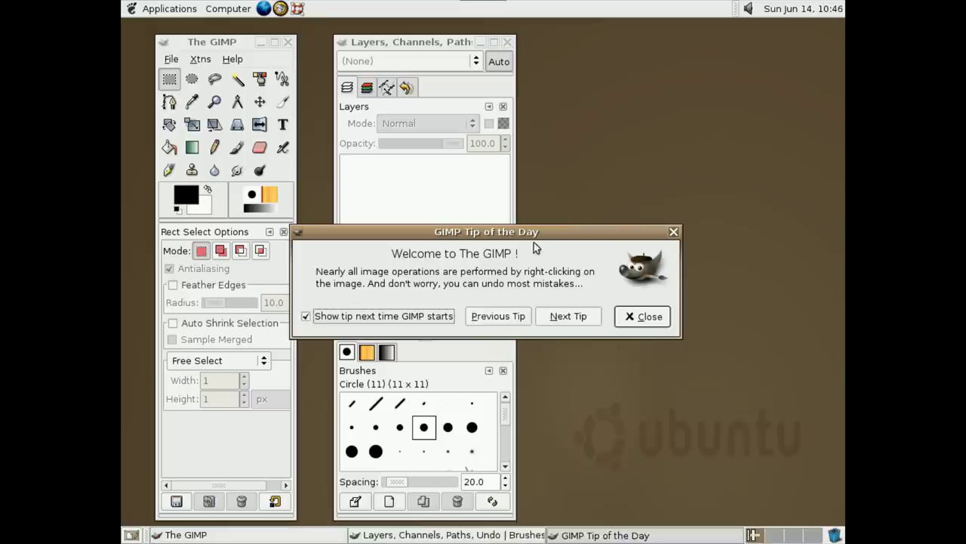
# - Dismiss the GIMP tip of the day and view the program's About splash
pyautogui.click(641, 317)
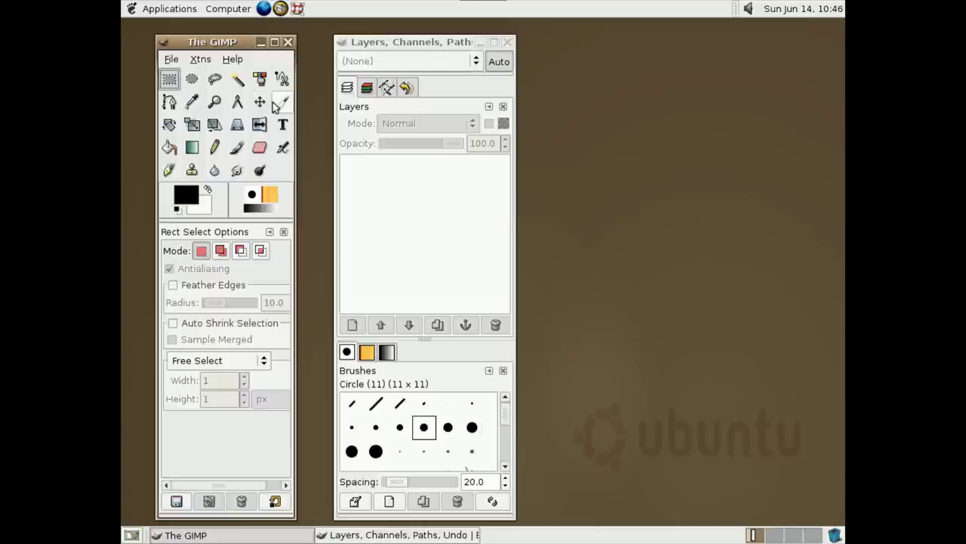
pyautogui.click(233, 60)
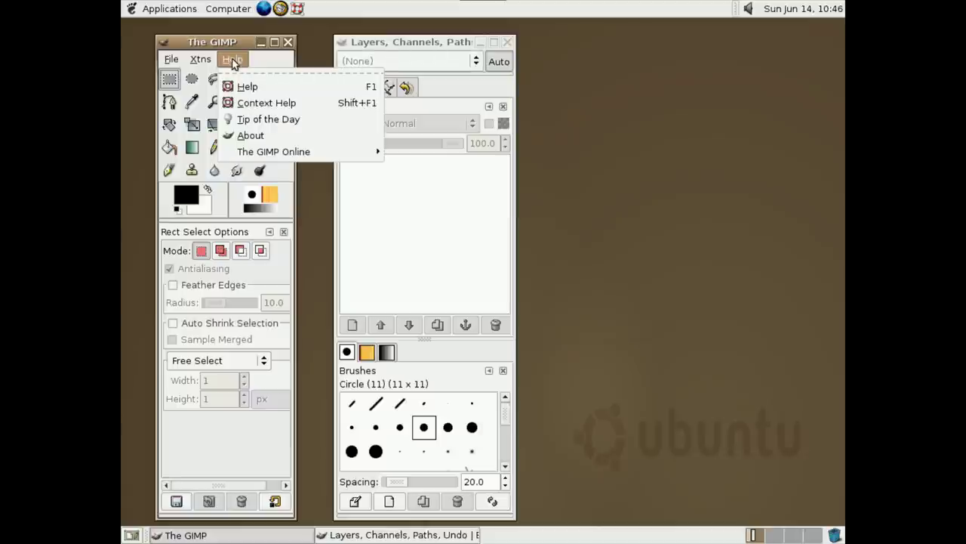
pyautogui.click(247, 136)
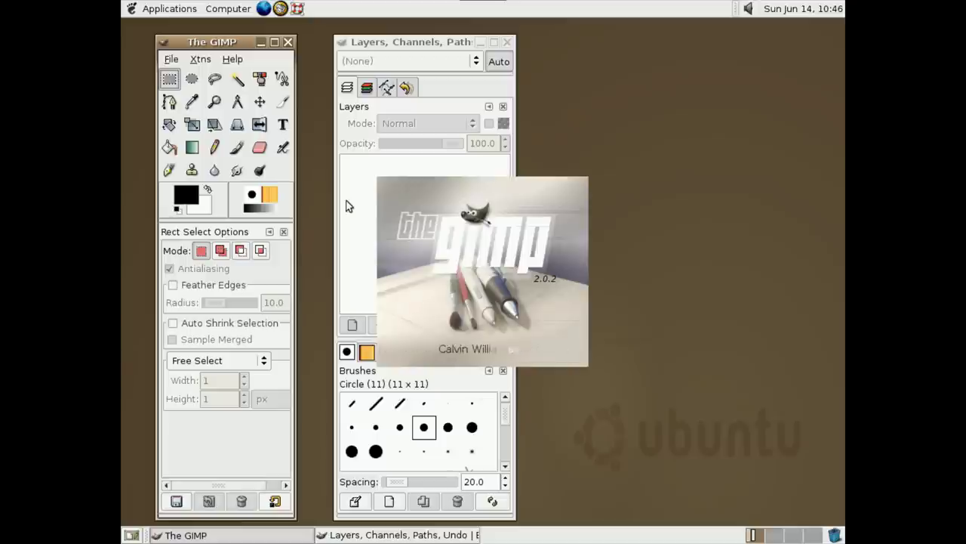
# - Detach the Layers dialog into its own window, and show the Paths and Undo History dialogs in the remaining dock
pyautogui.click(369, 105)
pyautogui.moveTo(419, 107); pyautogui.dragTo(435, 198)
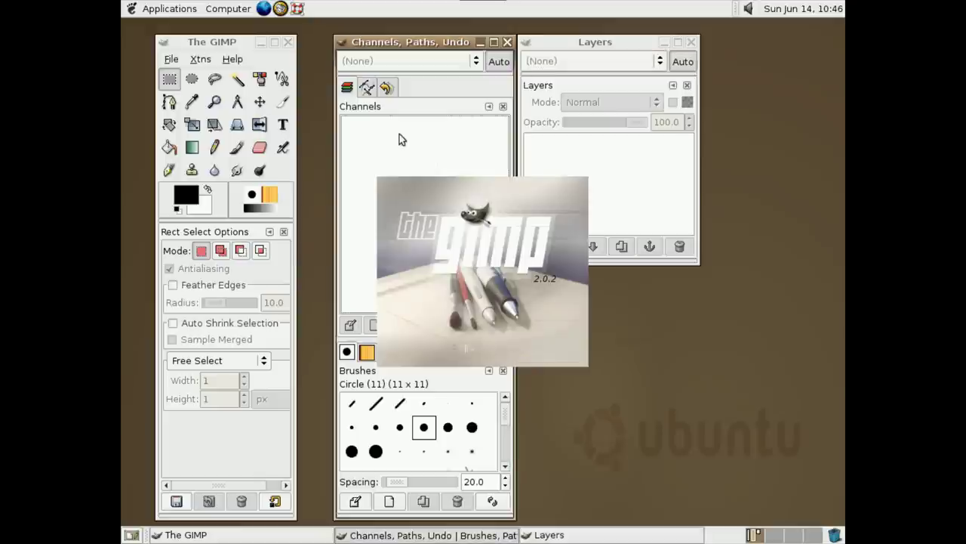
pyautogui.click(440, 207)
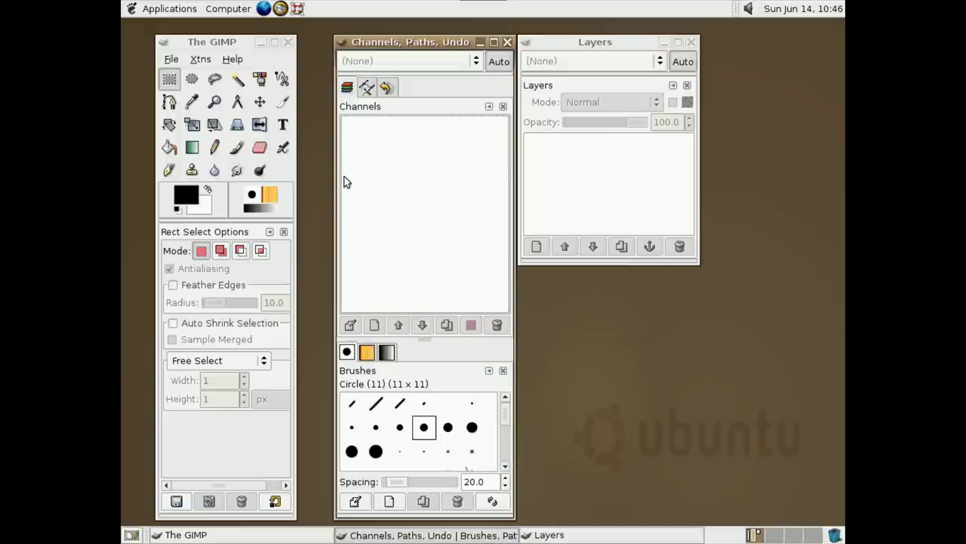
pyautogui.click(367, 87)
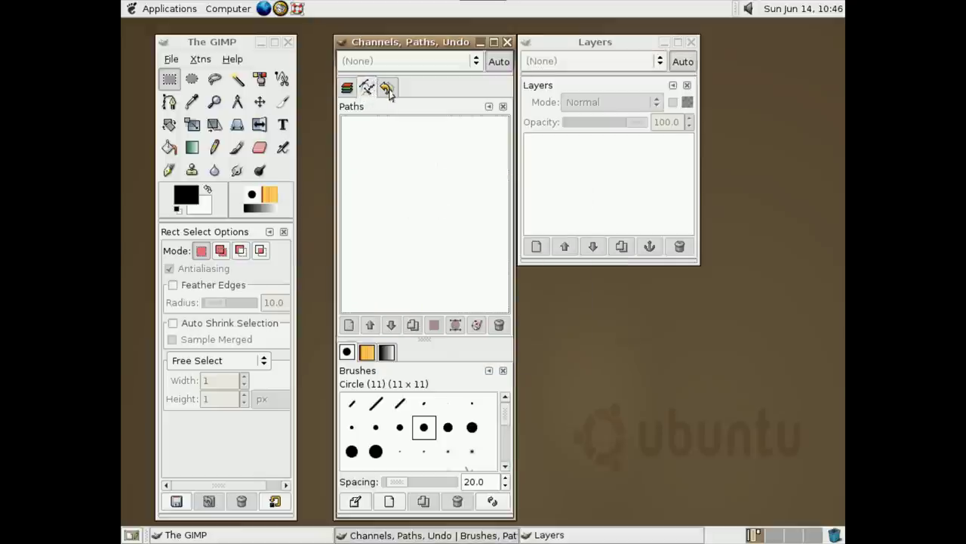
pyautogui.click(385, 87)
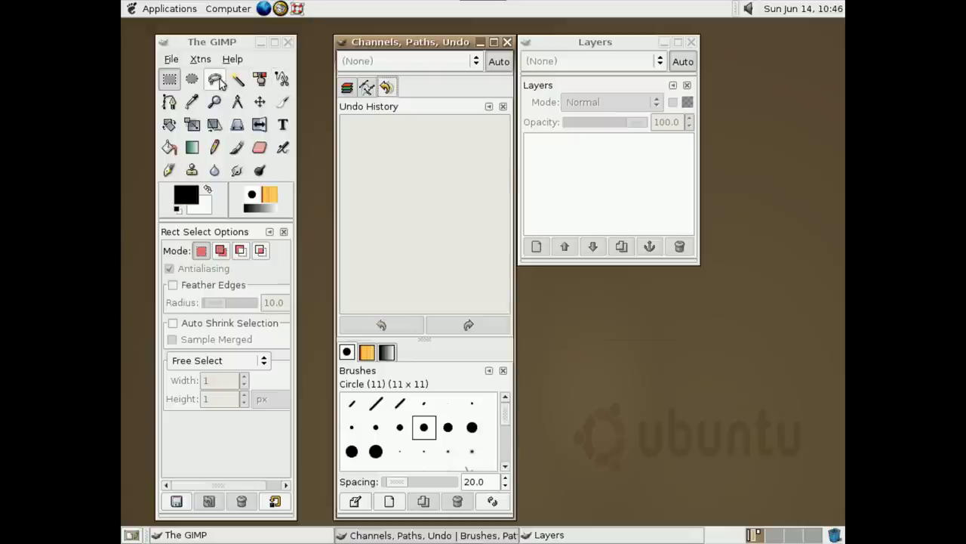
# - Browse The GIMP's Python-Fu and Script-Fu extensions, and quit the program
pyautogui.click(200, 59)
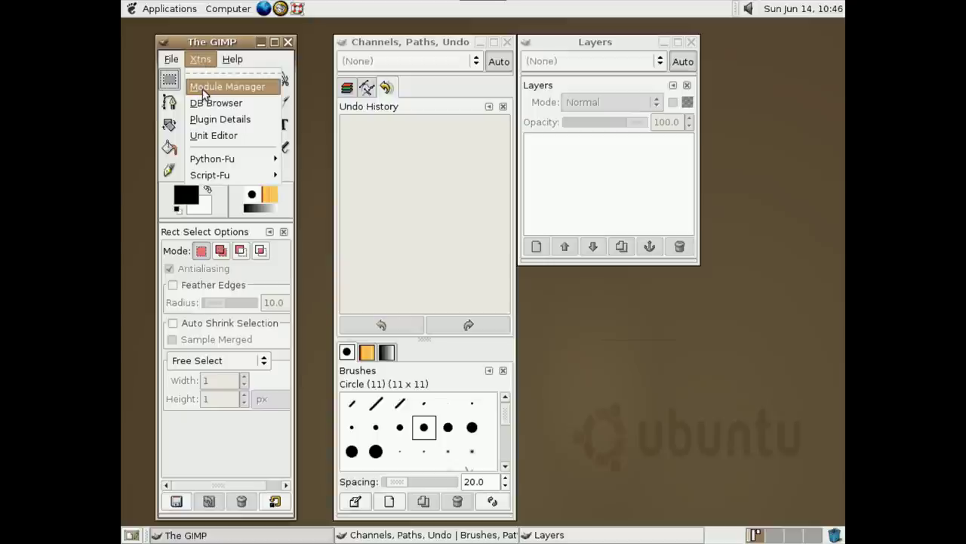
pyautogui.moveTo(222, 165)
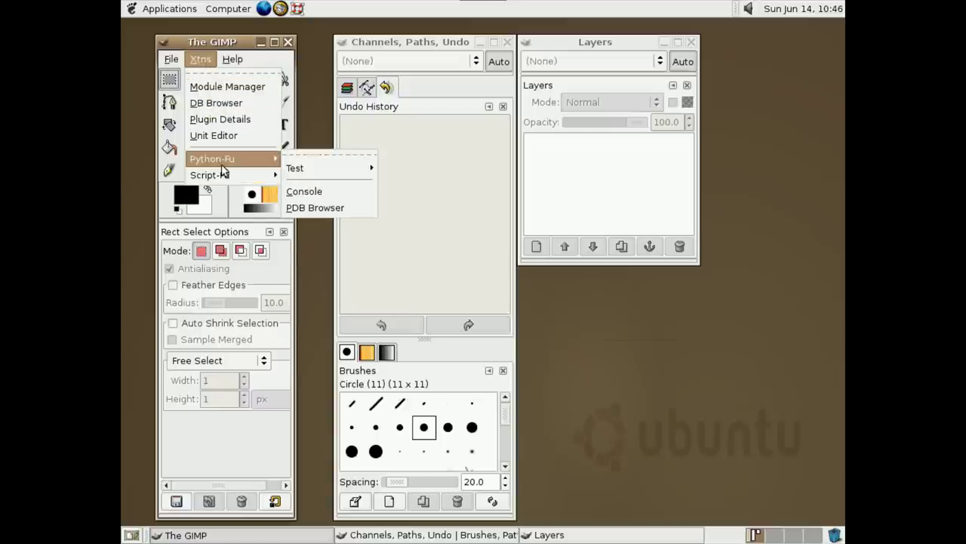
pyautogui.moveTo(302, 184)
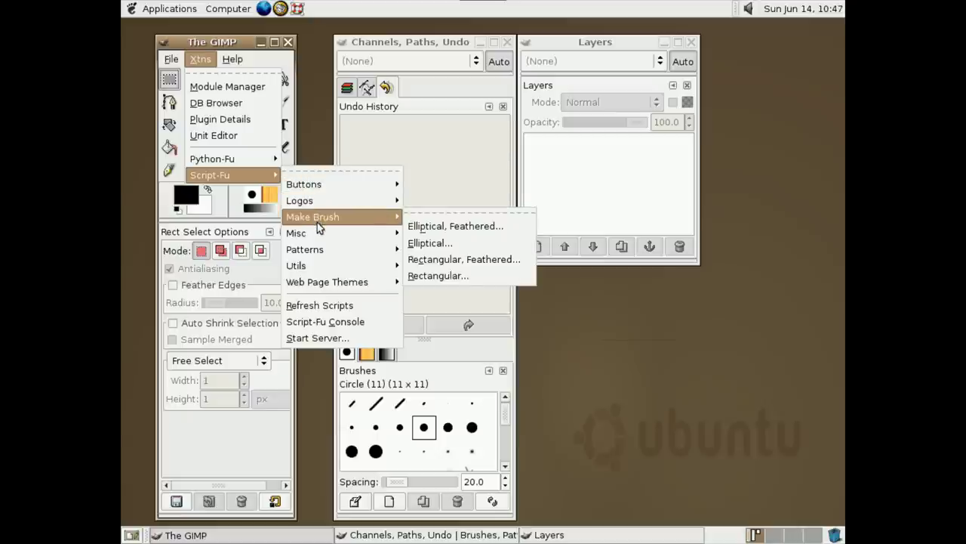
pyautogui.moveTo(172, 59)
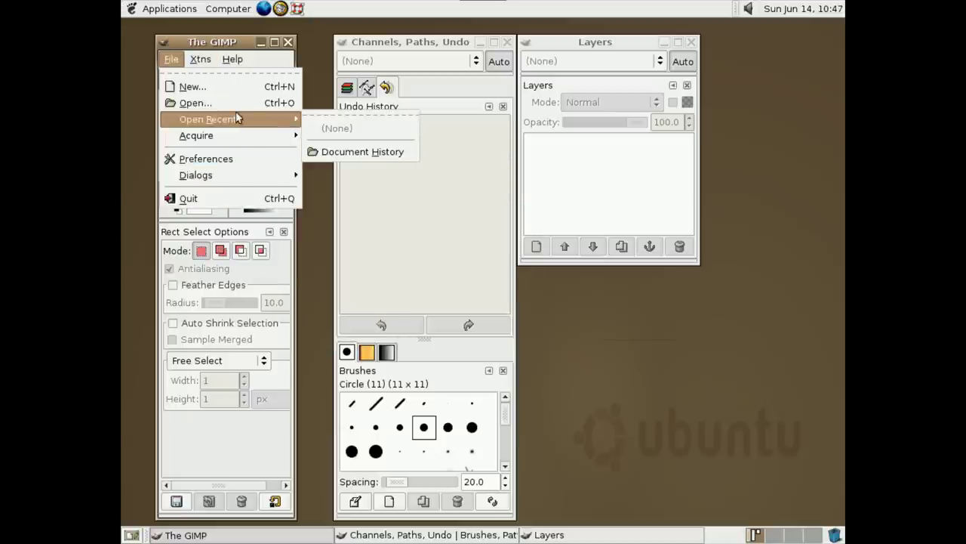
pyautogui.click(231, 199)
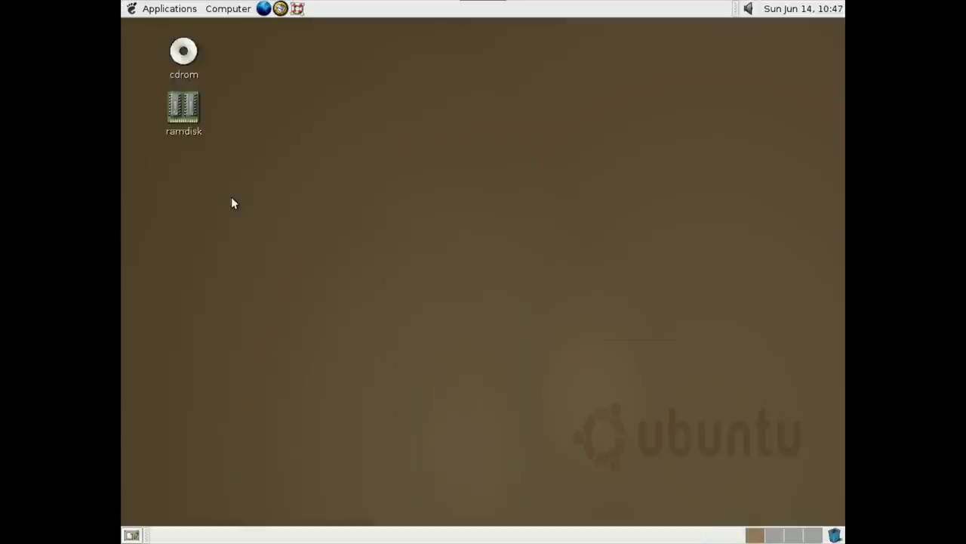
# - Launch Gaim Internet Messenger from the internet applications
pyautogui.click(147, 11)
pyautogui.moveTo(146, 59)
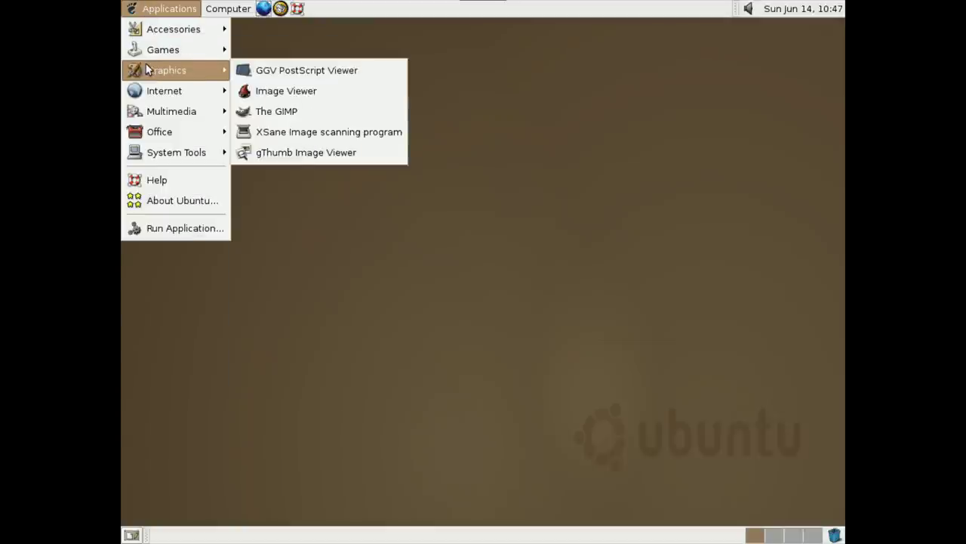
pyautogui.moveTo(158, 98)
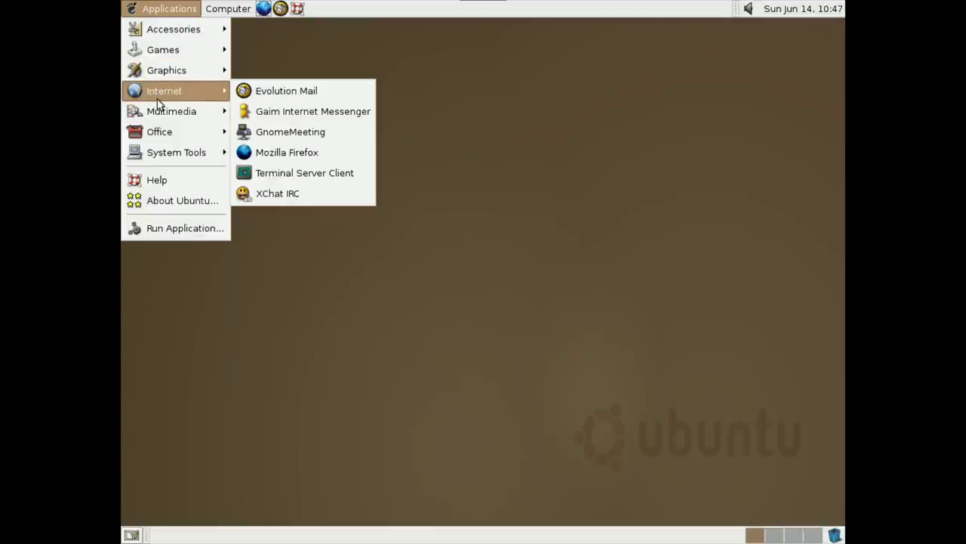
pyautogui.click(308, 110)
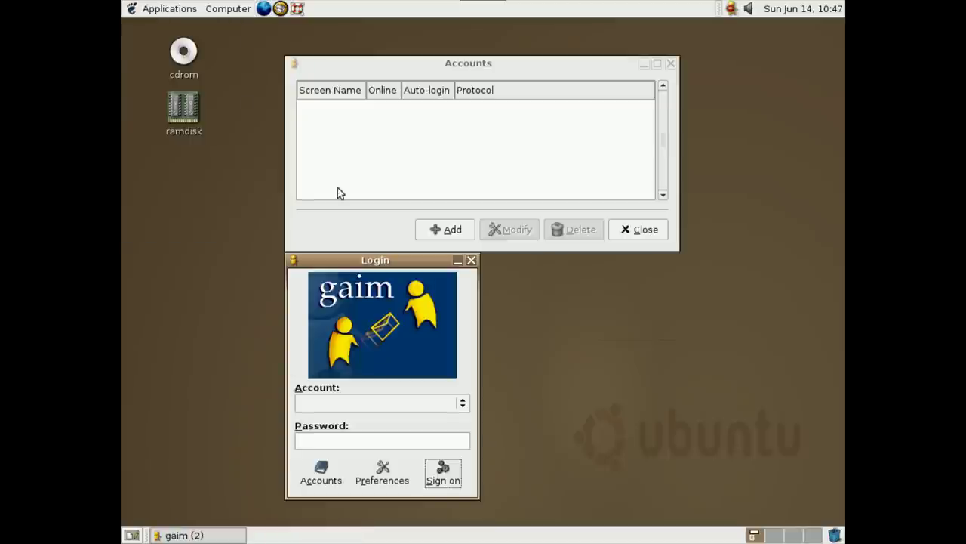
# - Review Gaim's Buddy List, Message Text, Sounds, Network and Logging preferences, and close the Preferences window
pyautogui.click(379, 468)
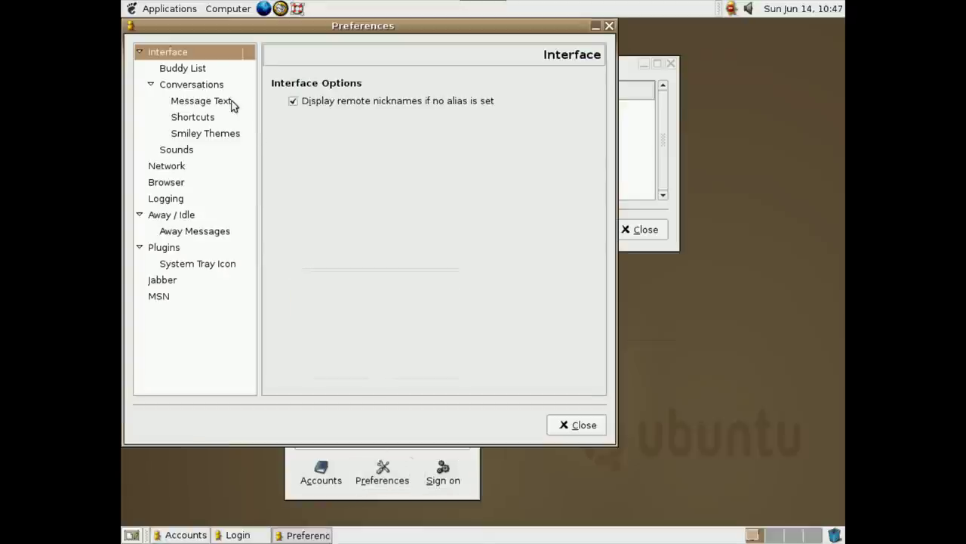
pyautogui.click(191, 67)
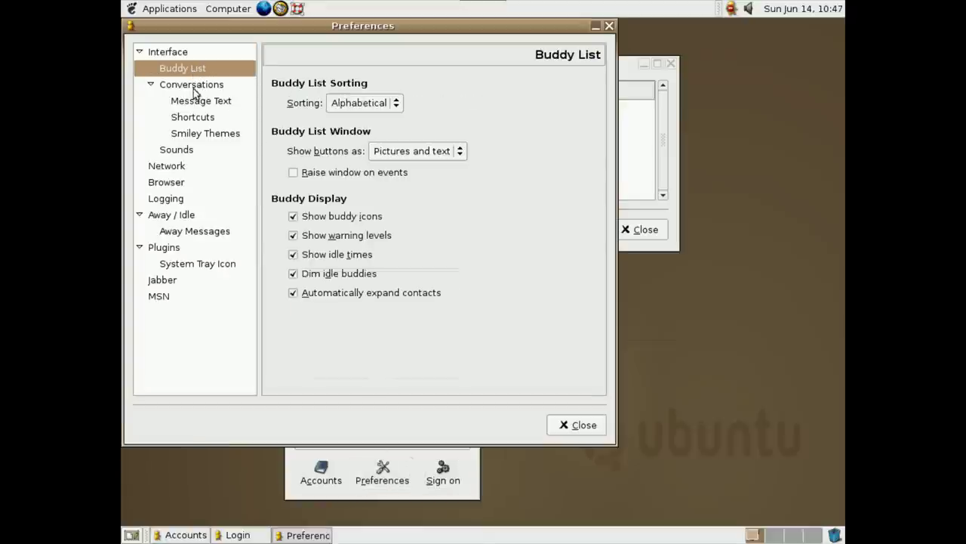
pyautogui.click(195, 101)
pyautogui.click(189, 150)
pyautogui.click(181, 170)
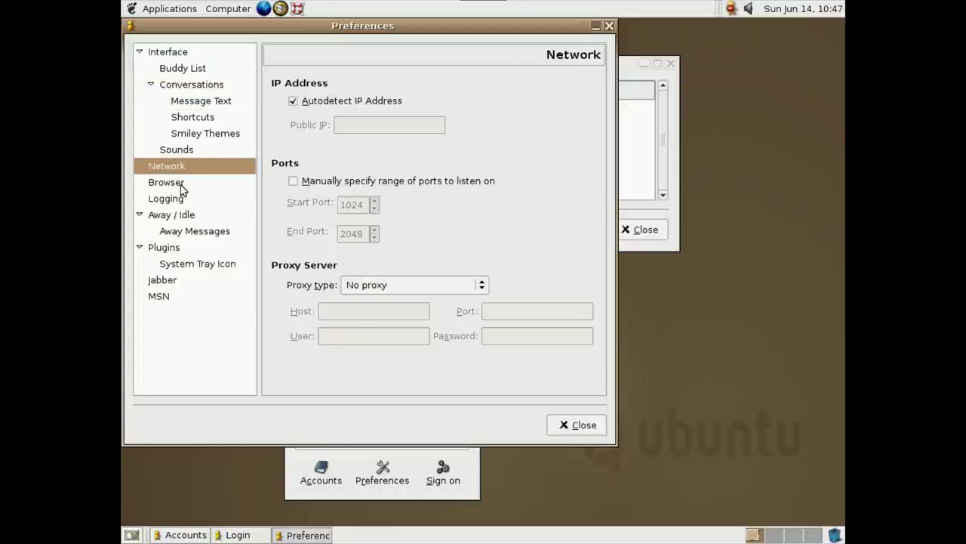
pyautogui.click(180, 198)
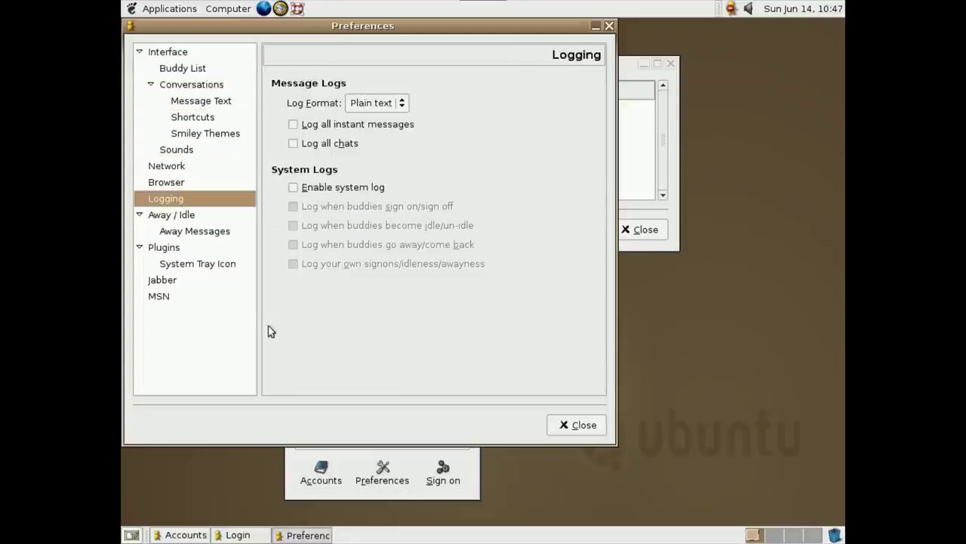
pyautogui.click(581, 425)
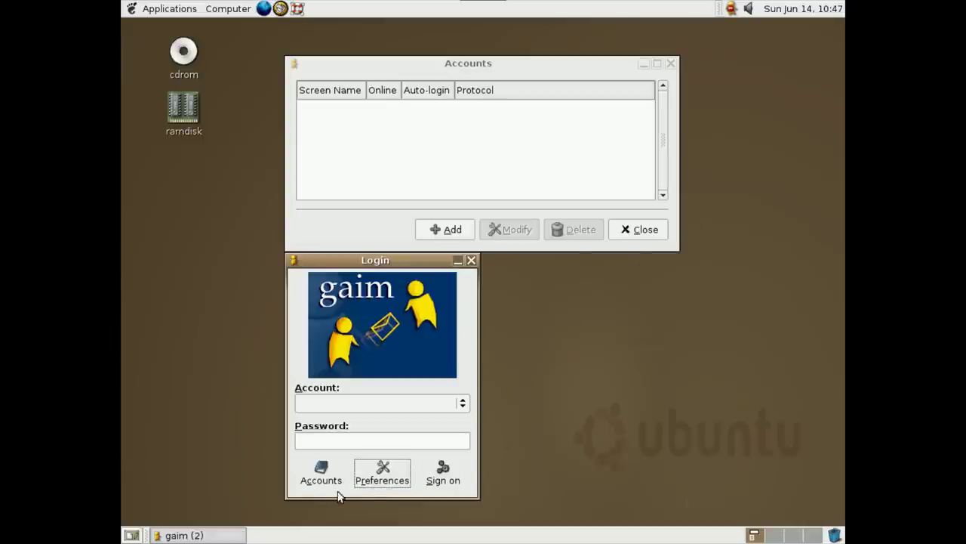
# - Close Gaim's Login and Accounts windows
pyautogui.click(163, 535)
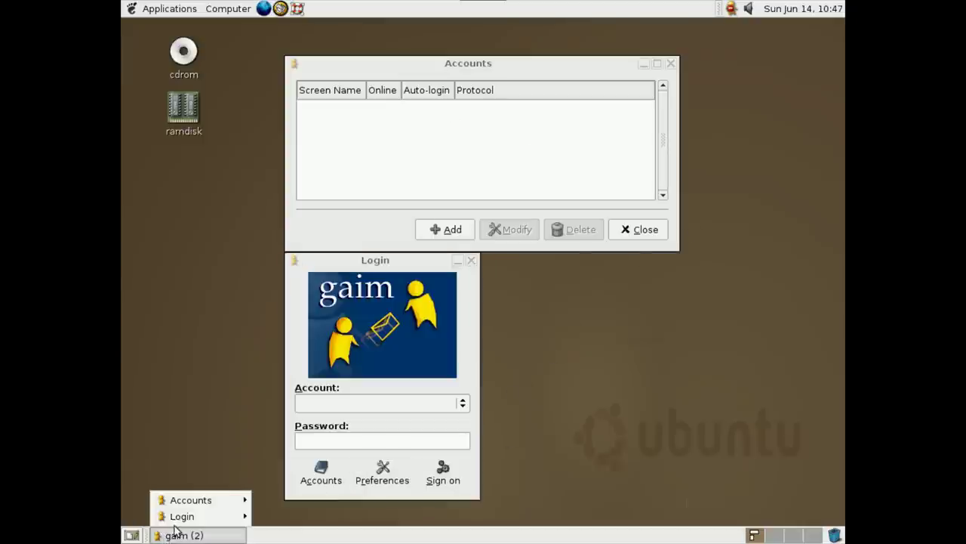
pyautogui.moveTo(181, 524)
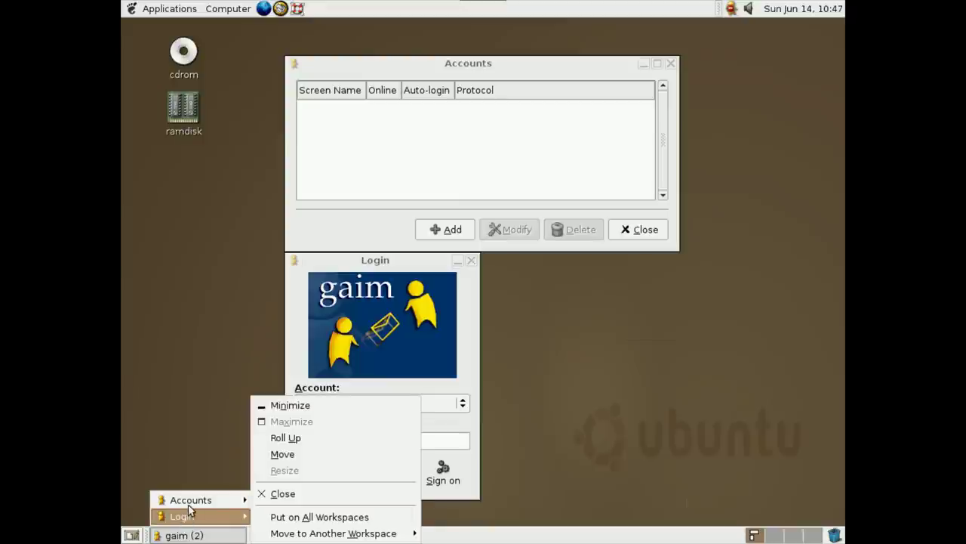
pyautogui.moveTo(189, 506)
pyautogui.click(451, 259)
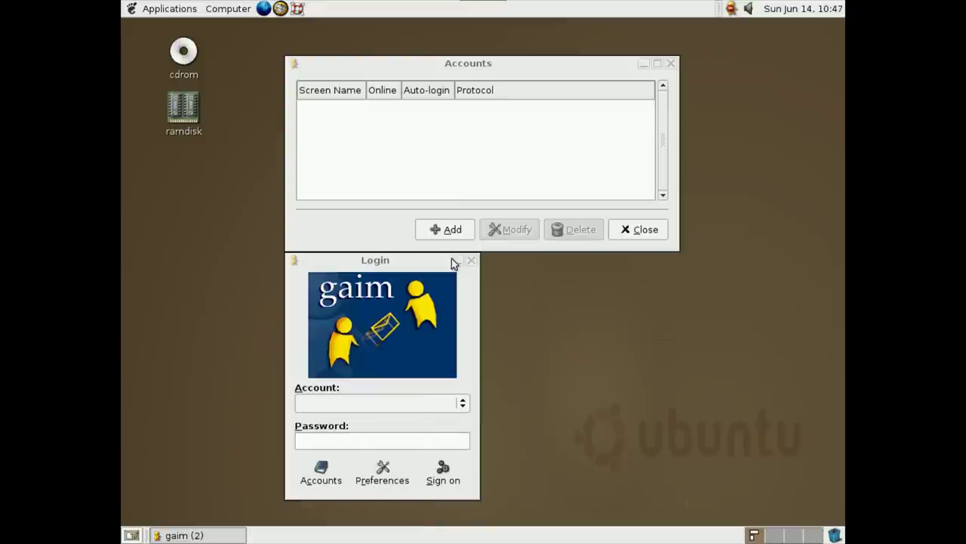
pyautogui.click(472, 260)
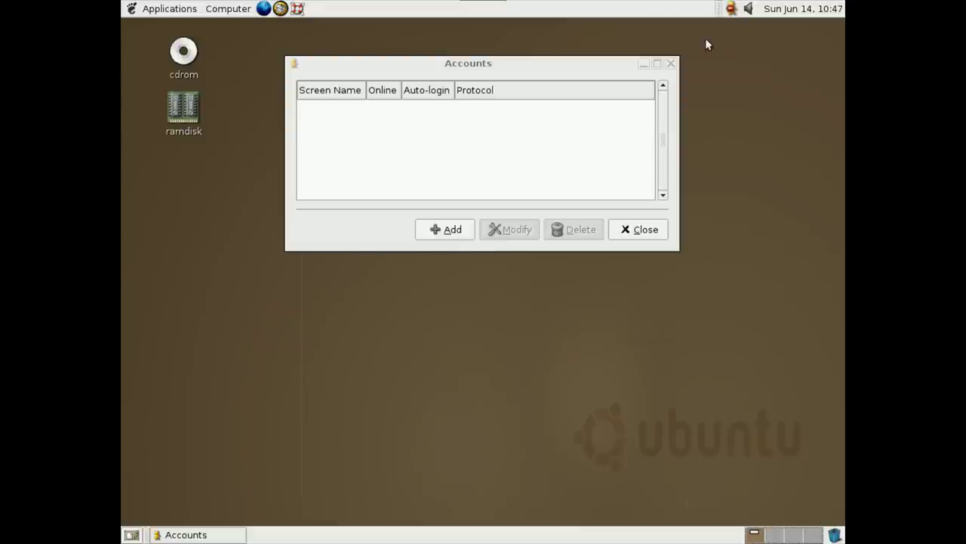
pyautogui.click(672, 63)
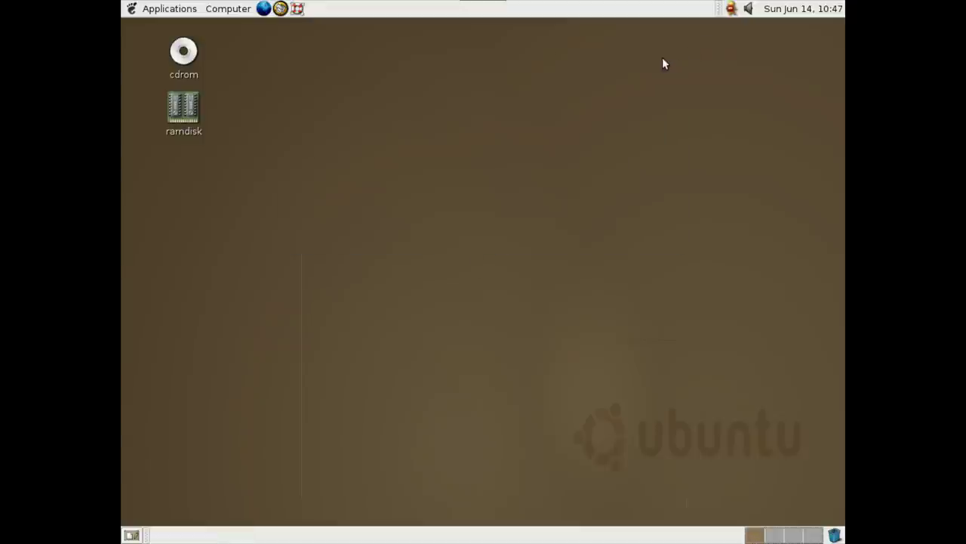
# - Launch GnomeMeeting and the Terminal Server Client from the internet applications
pyautogui.click(198, 8)
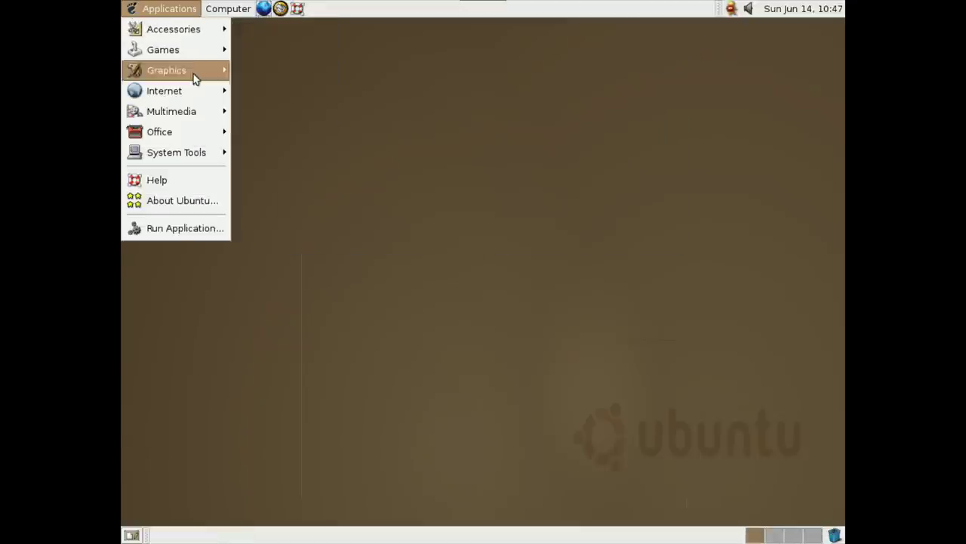
pyautogui.moveTo(190, 92)
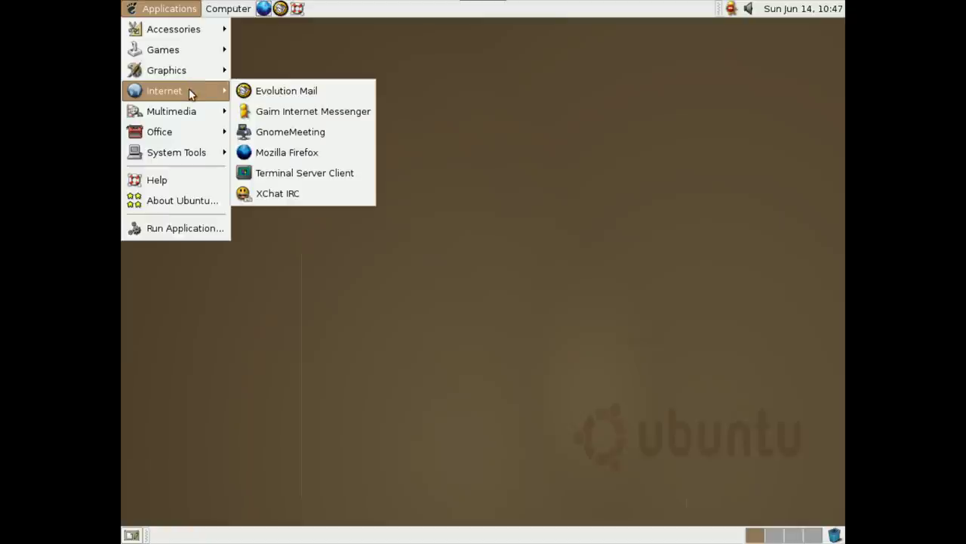
pyautogui.click(315, 134)
pyautogui.click(176, 9)
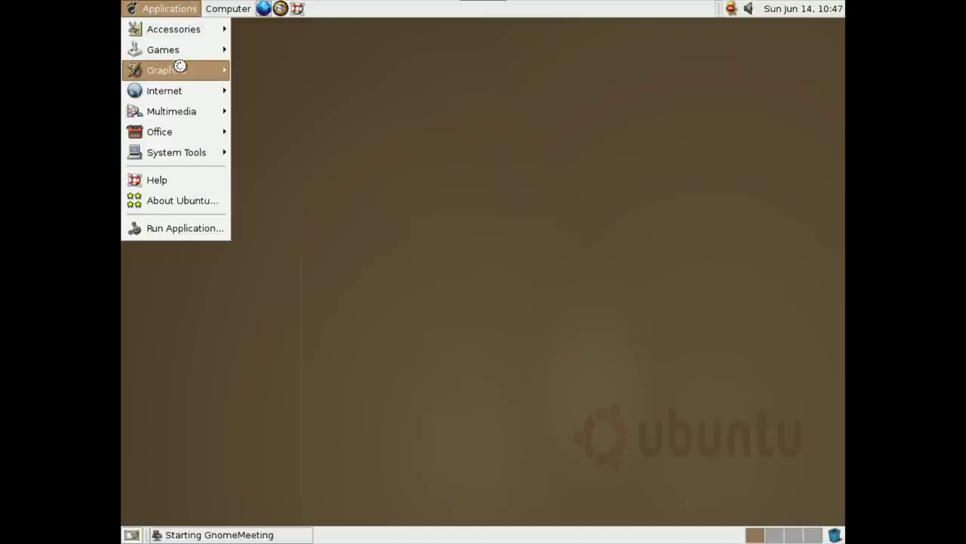
pyautogui.moveTo(192, 95)
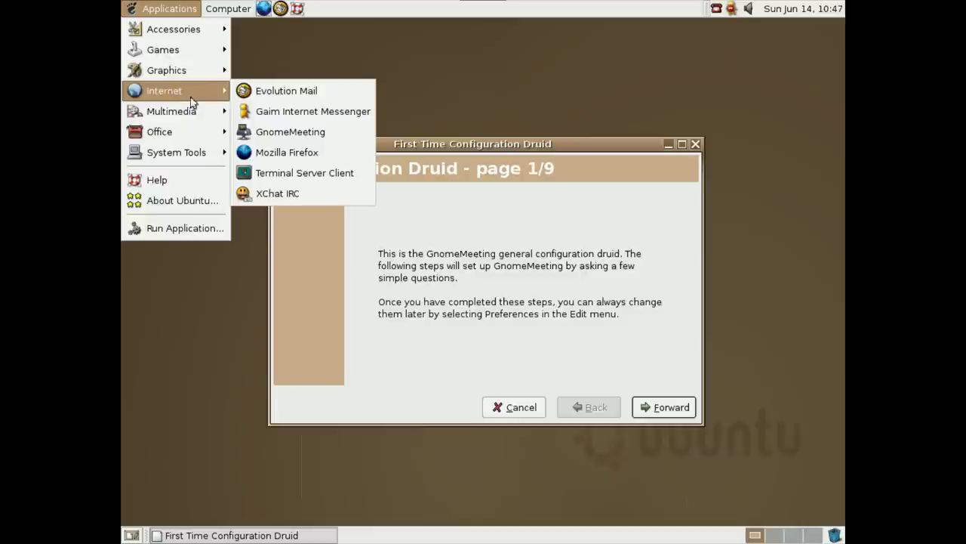
pyautogui.click(296, 168)
# - Launch XChat IRC and connect to the ChatJunkies network
pyautogui.click(130, 8)
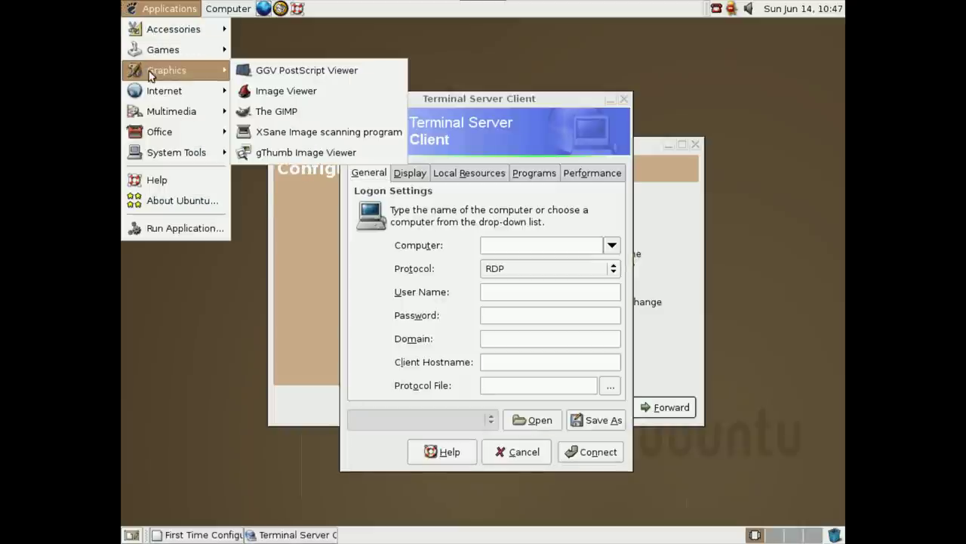
pyautogui.moveTo(169, 100)
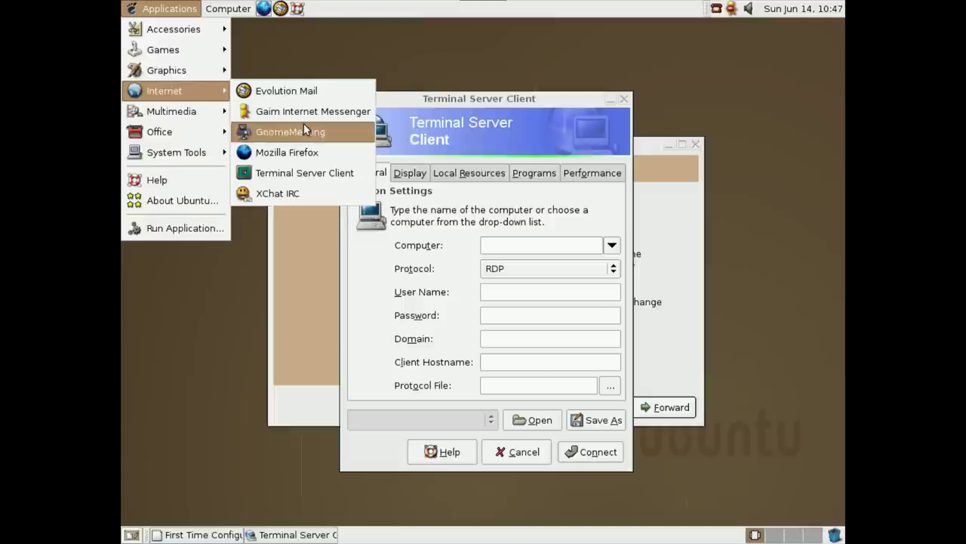
pyautogui.click(311, 192)
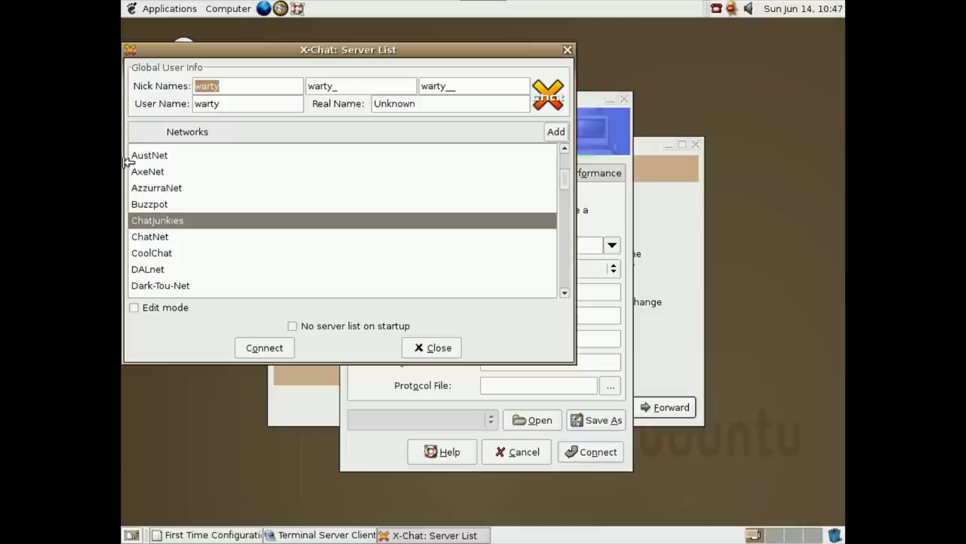
pyautogui.click(262, 348)
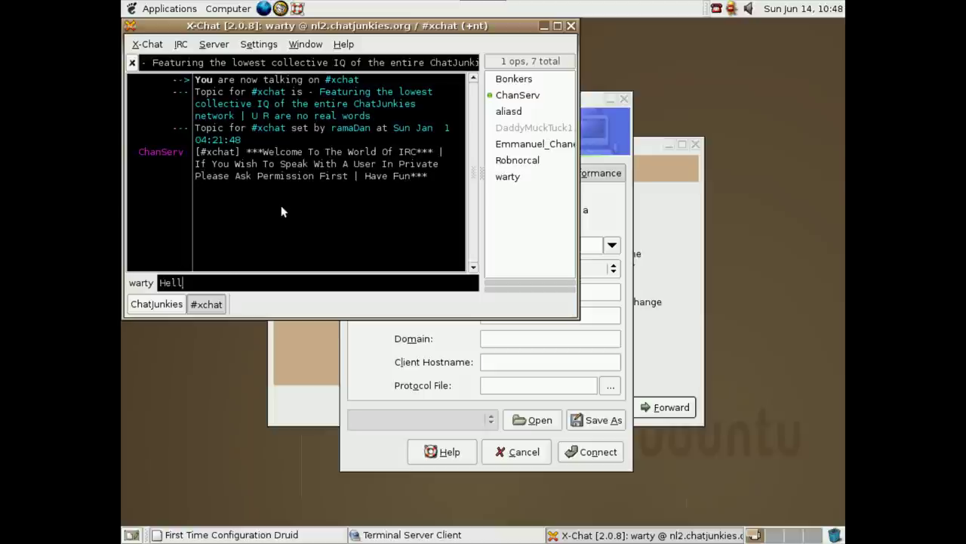
# - Send "Hello all!" to the #xchat channel and close X-Chat
pyautogui.write('ll!')
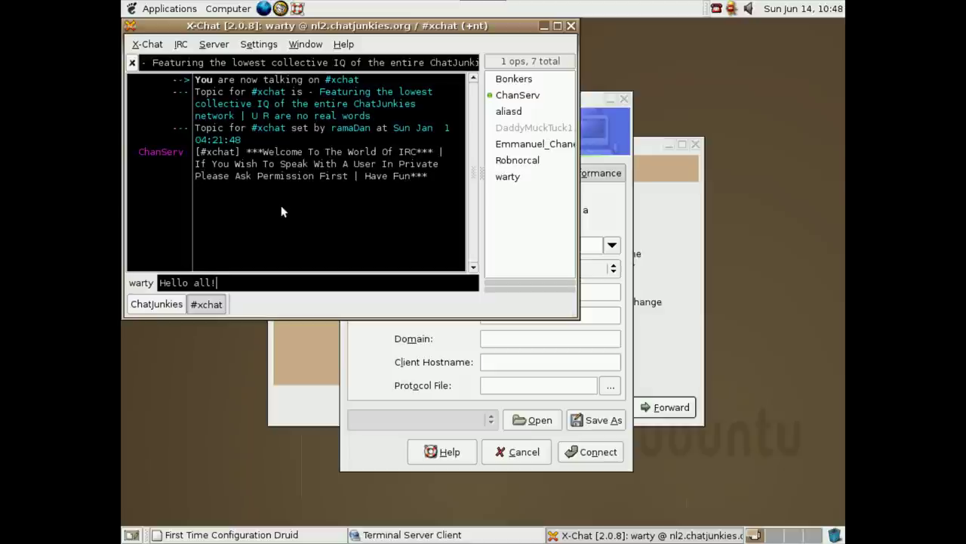
pyautogui.press('Return')
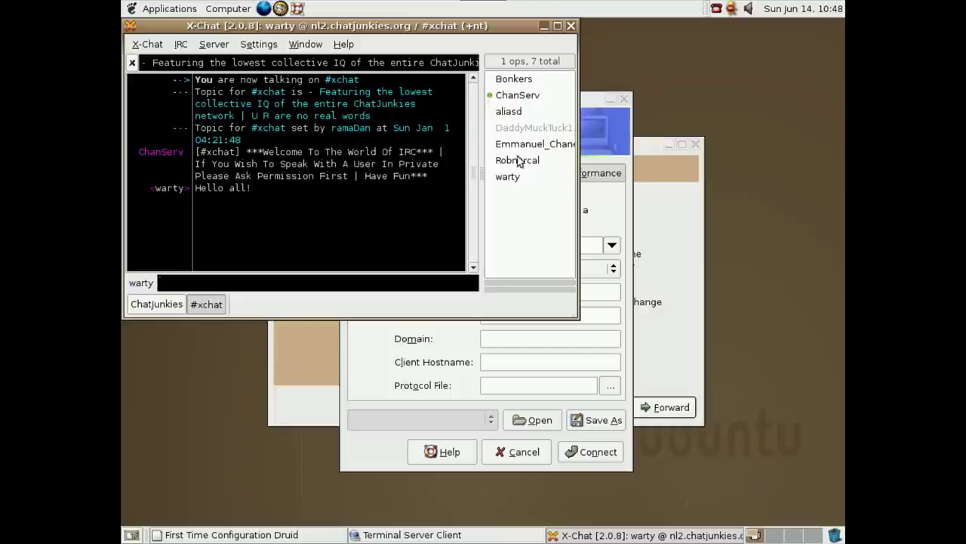
pyautogui.click(571, 26)
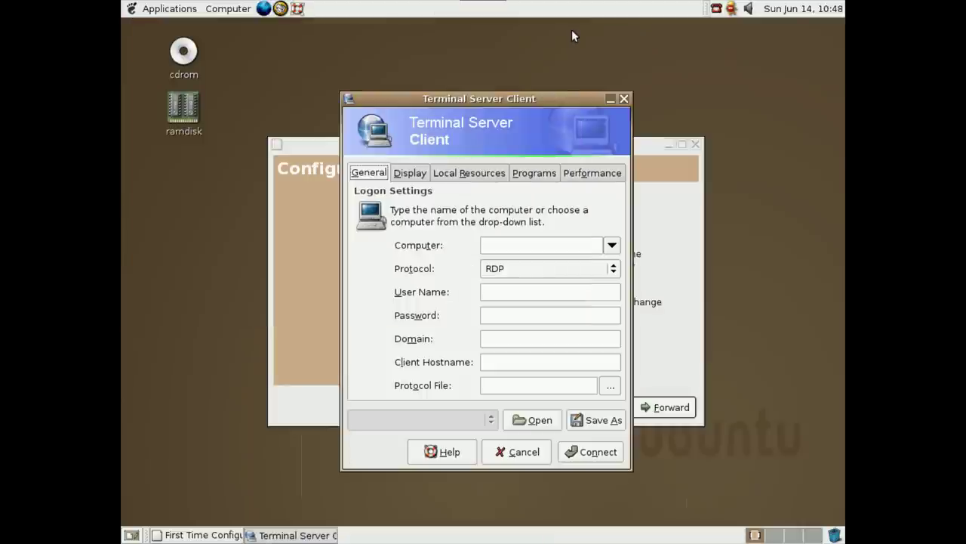
# - Review the Terminal Server Client's Display, Local Resources, Programs and Performance settings, and close the window
pyautogui.click(411, 172)
pyautogui.click(453, 172)
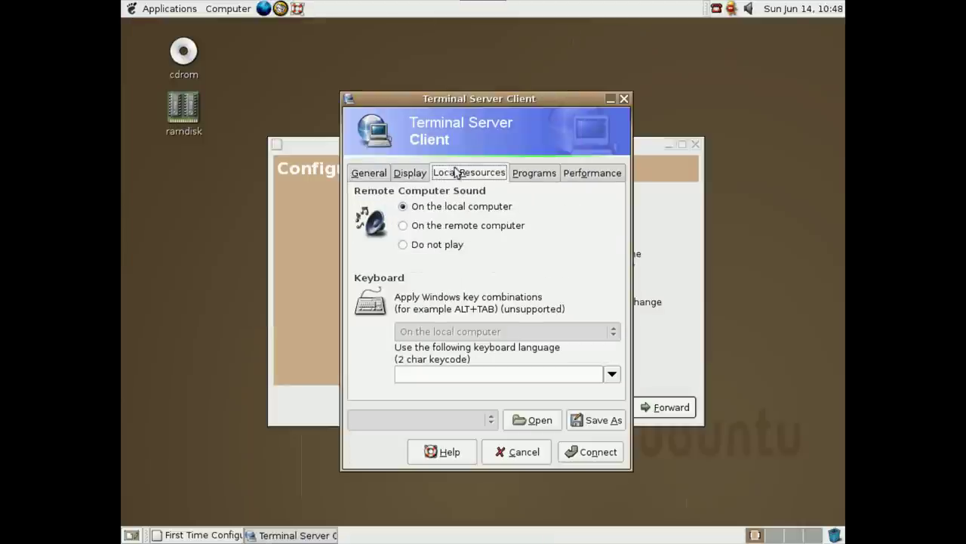
pyautogui.click(551, 173)
pyautogui.click(575, 179)
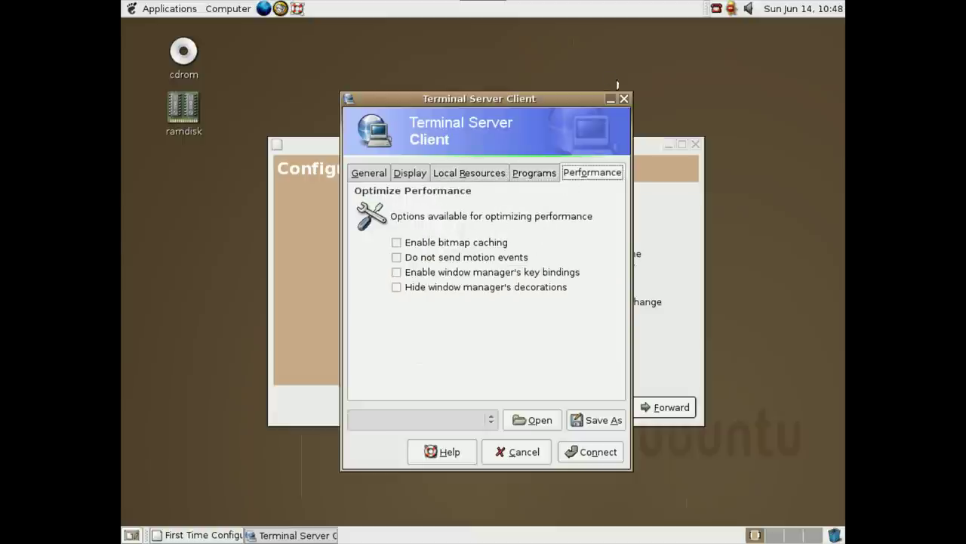
pyautogui.click(624, 98)
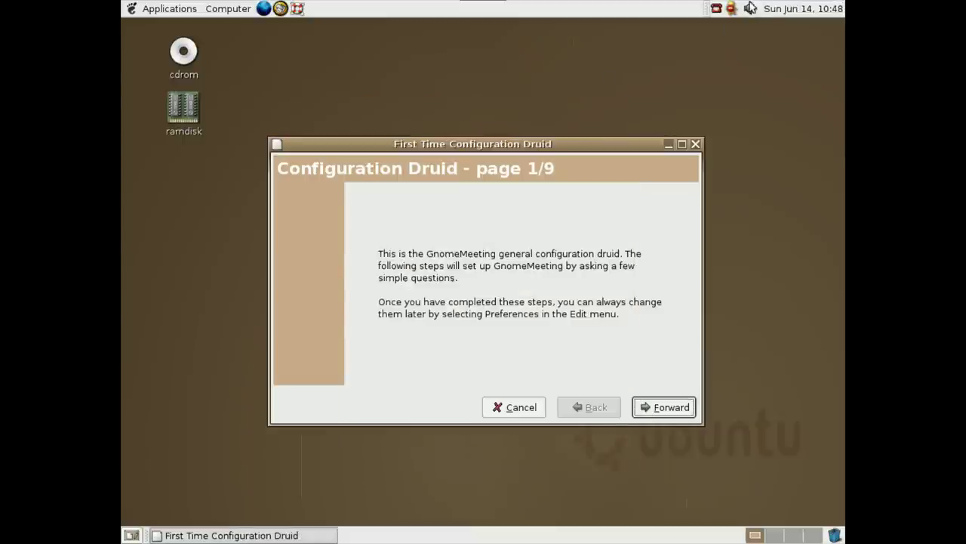
# - Bring up GnomeMeeting's main window and show its text chat and the statistics and dialpad control panel
pyautogui.click(719, 8)
pyautogui.rightClick(720, 9)
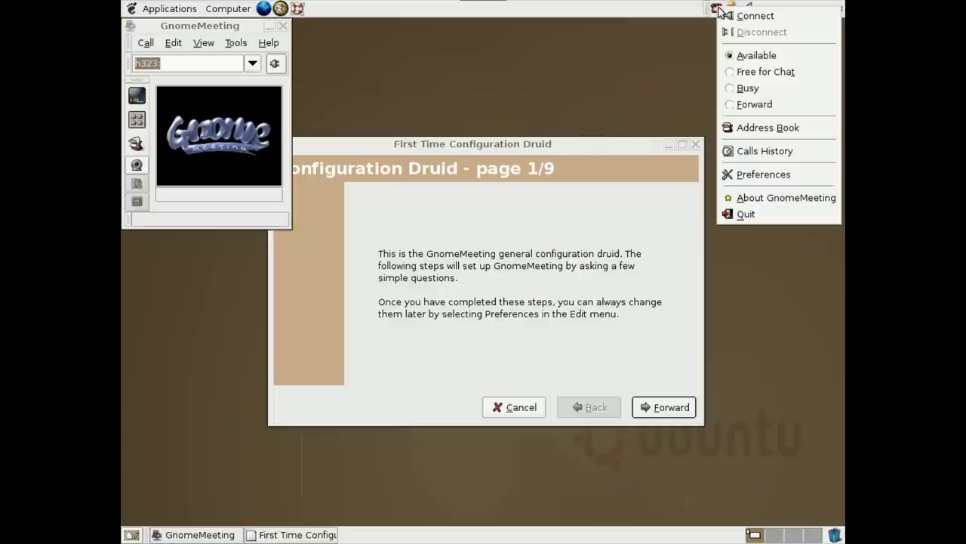
pyautogui.click(719, 10)
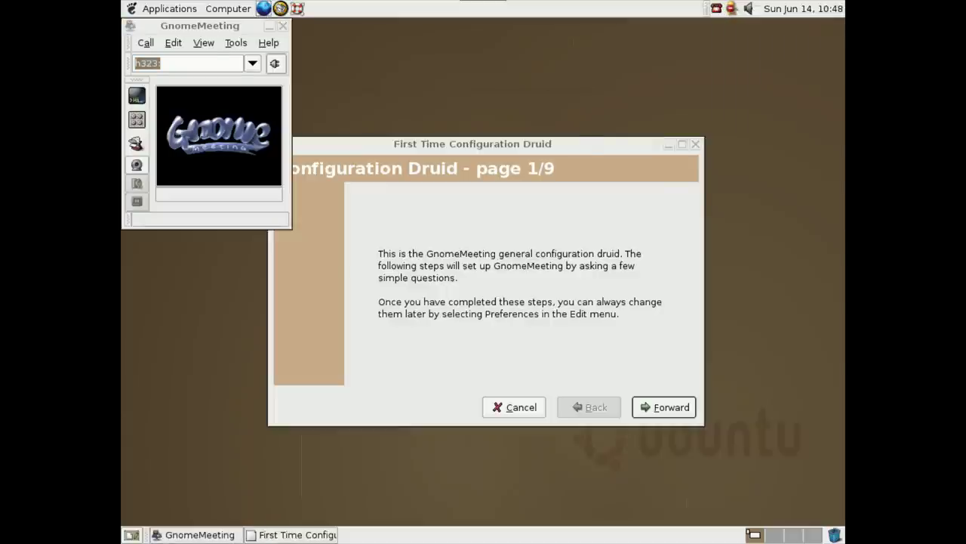
pyautogui.click(209, 28)
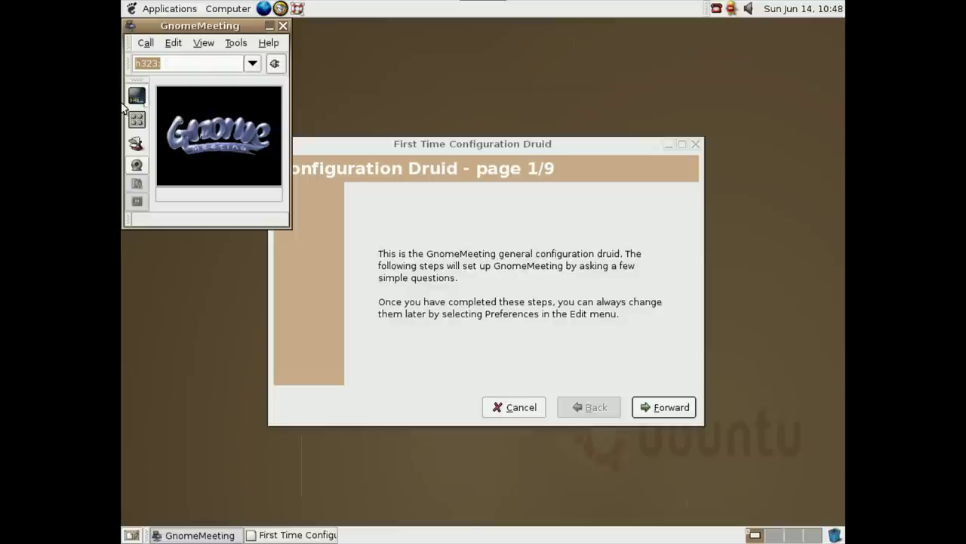
pyautogui.click(145, 98)
pyautogui.click(137, 118)
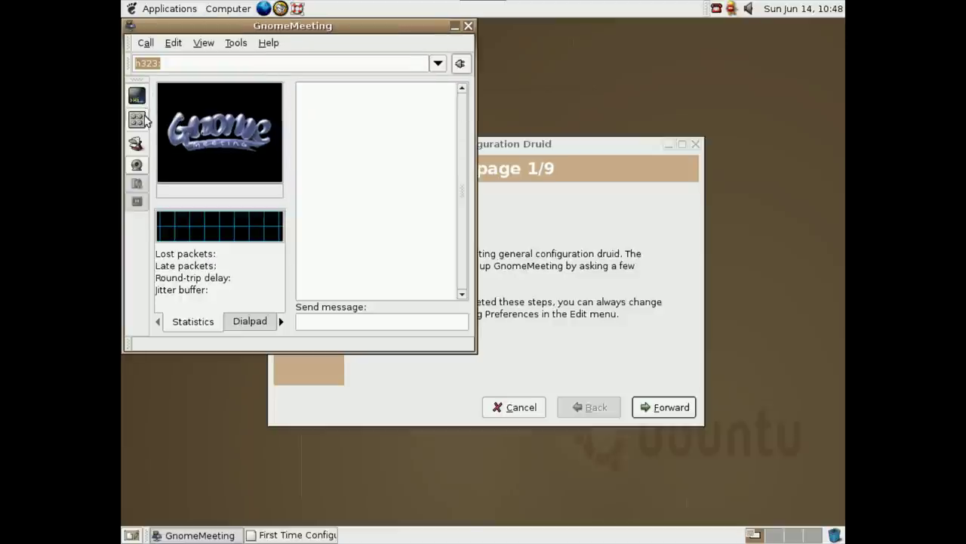
# - View GnomeMeeting's address book, switch on the video preview, and close the address book and the main window
pyautogui.click(137, 143)
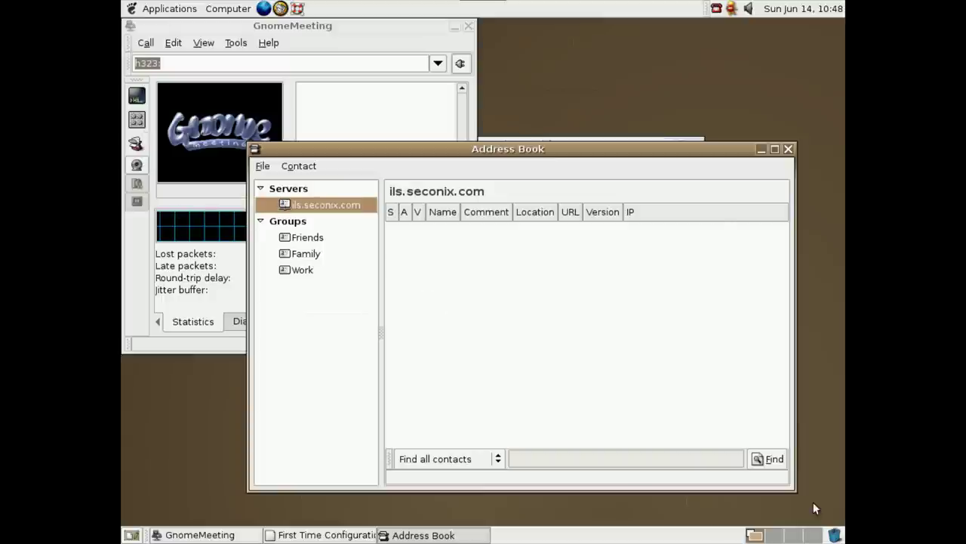
pyautogui.click(788, 149)
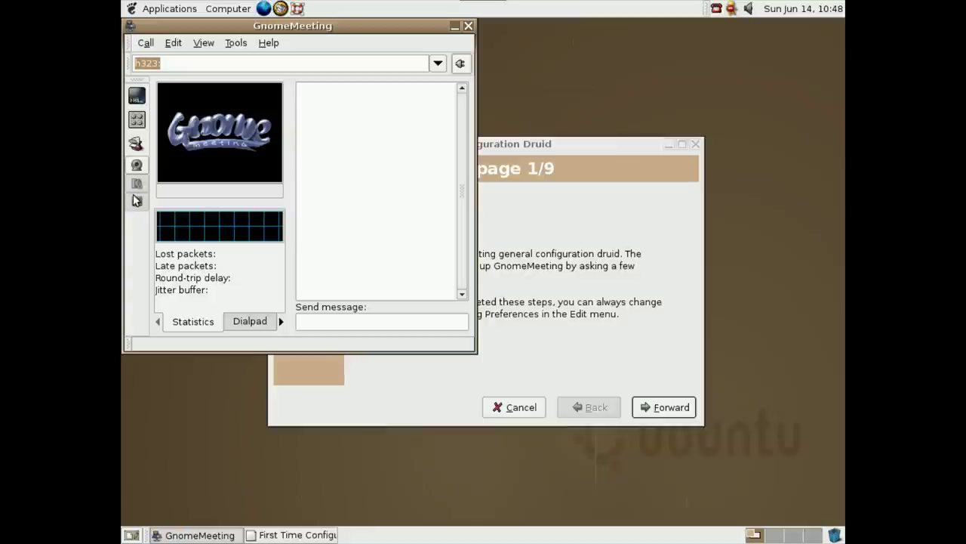
pyautogui.click(136, 166)
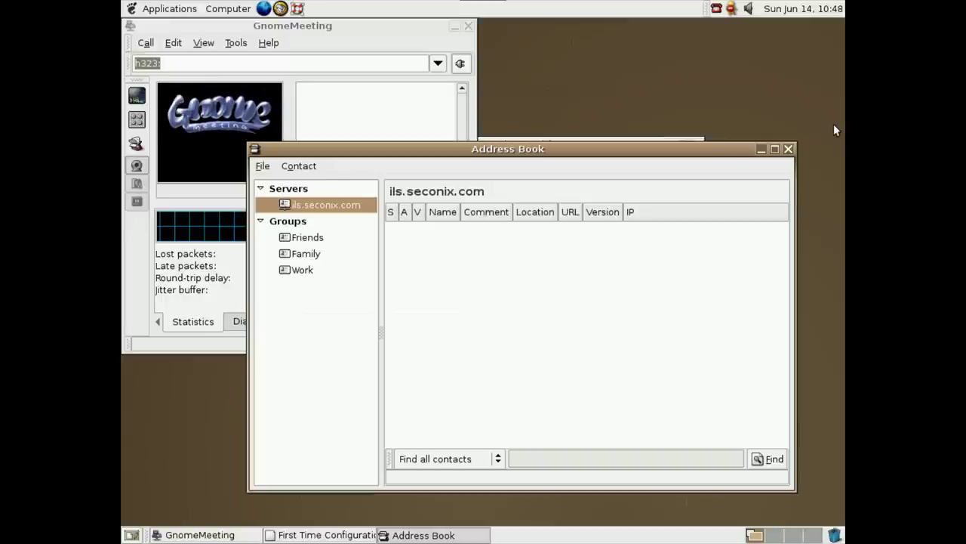
pyautogui.click(788, 150)
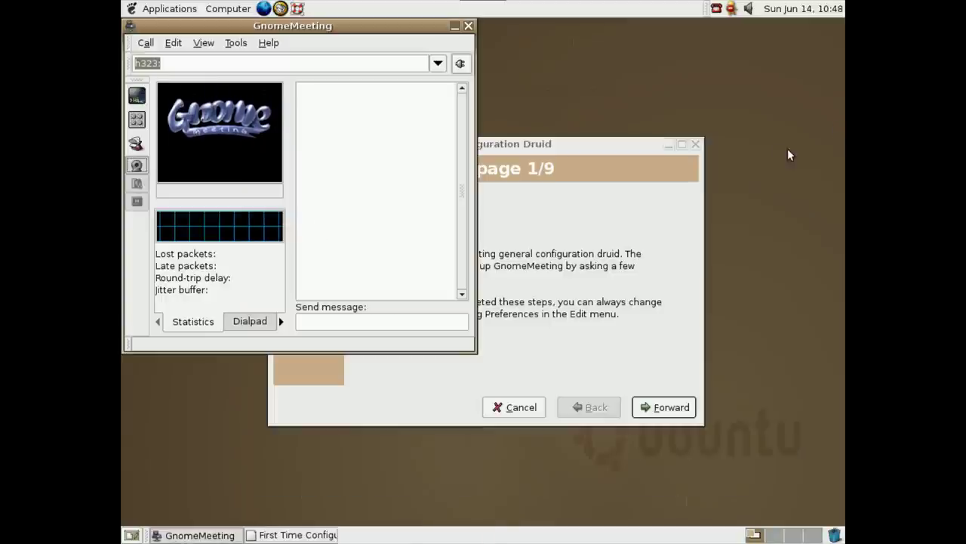
pyautogui.click(467, 26)
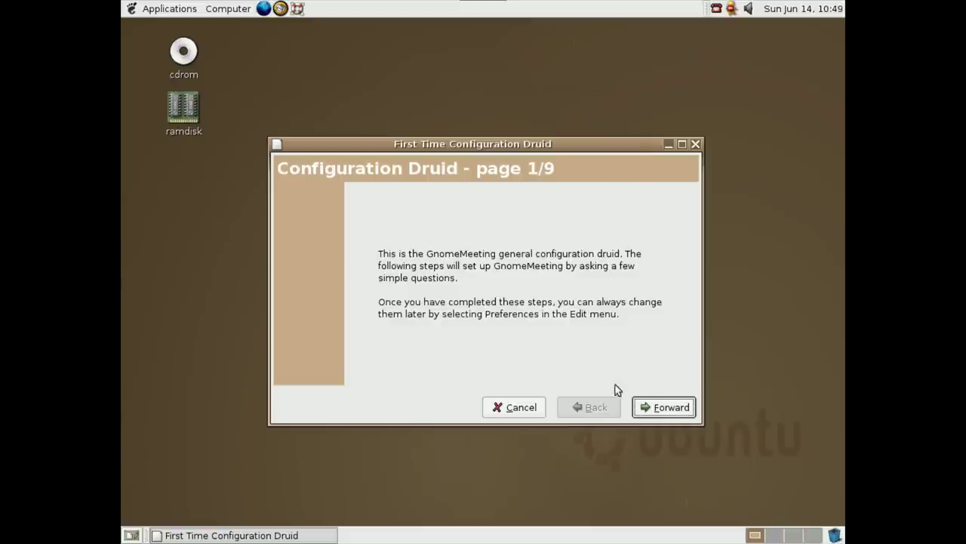
# - Enter the full name and e-mail address in GnomeMeeting's First Time Configuration Druid, keeping the opt-out from directory registration
pyautogui.click(671, 410)
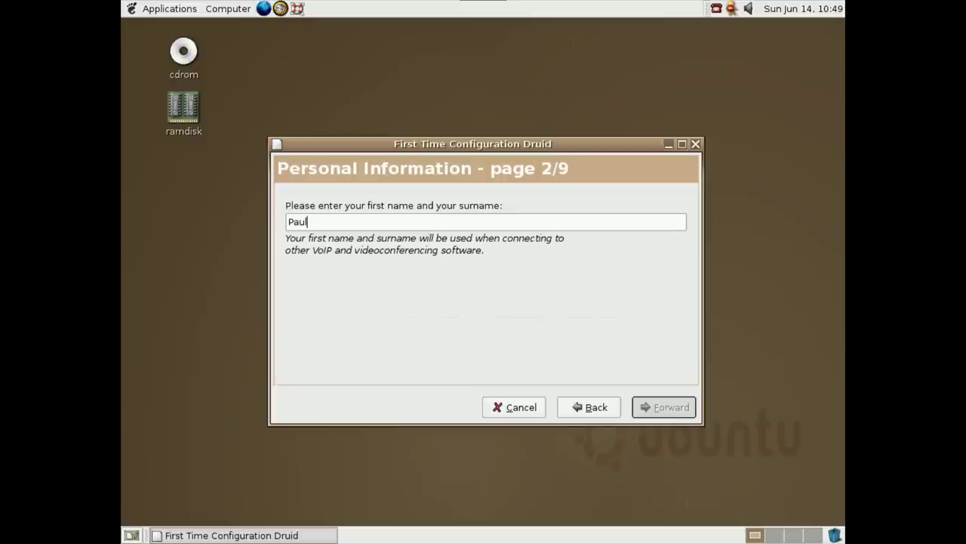
pyautogui.write('Carroty')
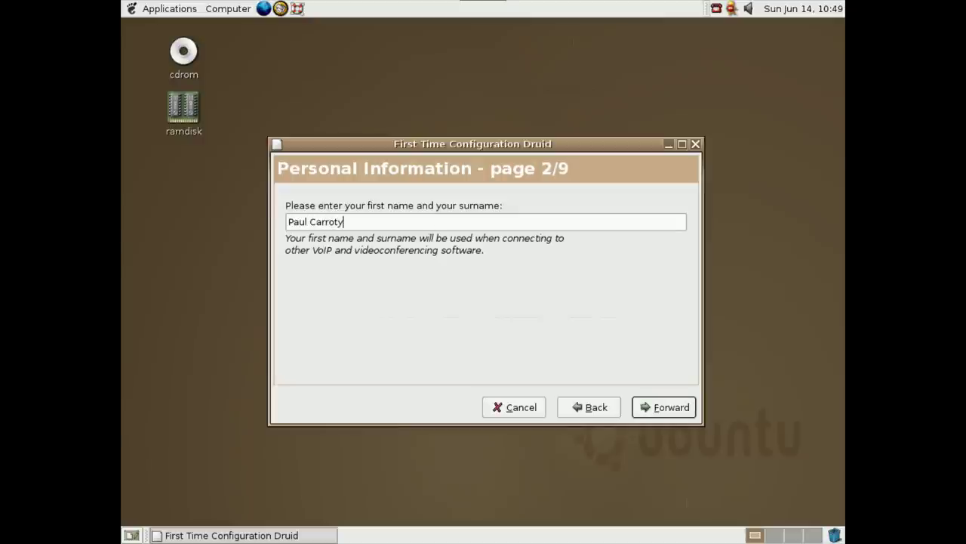
pyautogui.click(651, 408)
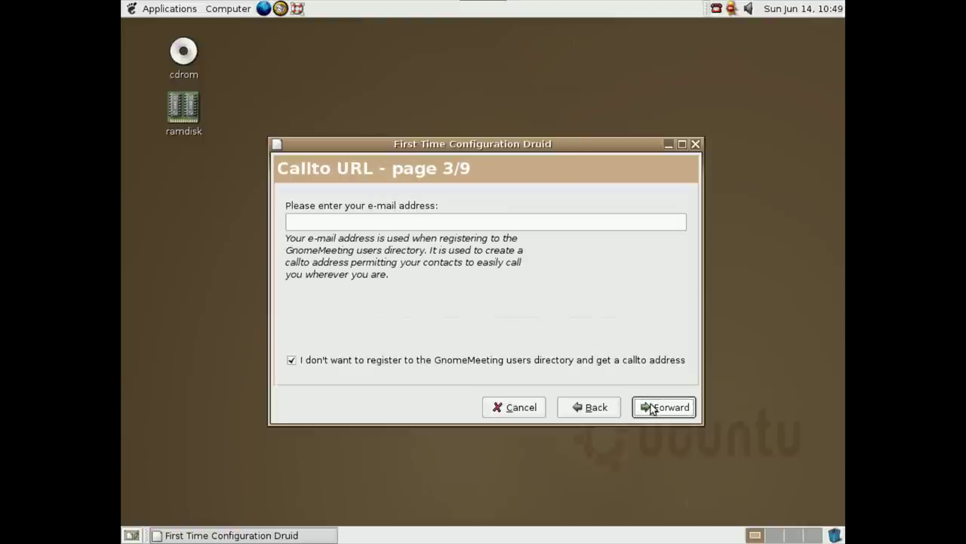
pyautogui.click(537, 221)
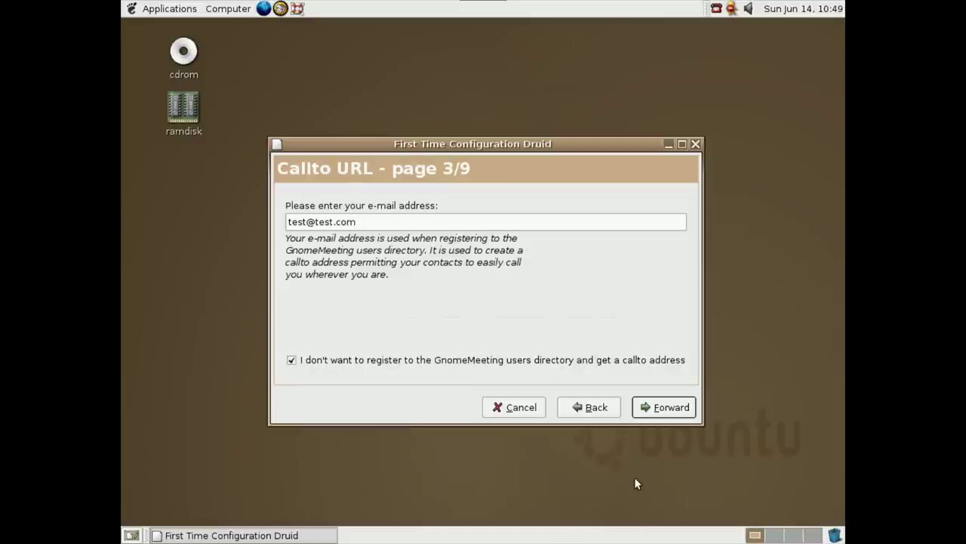
pyautogui.click(654, 408)
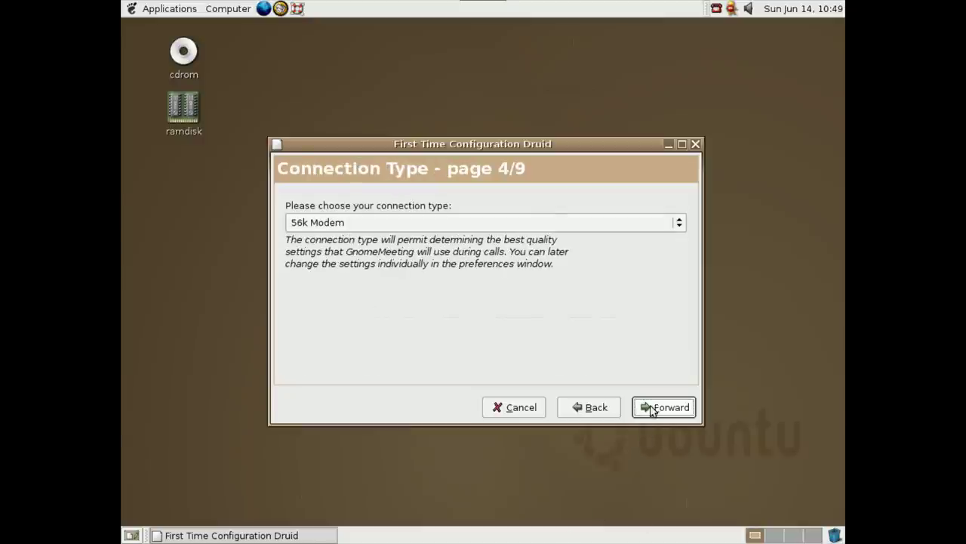
# - Finish the configuration druid with the 56k Modem connection and remaining defaults, dismiss the welcome message, and close GnomeMeeting
pyautogui.click(652, 409)
pyautogui.click(652, 408)
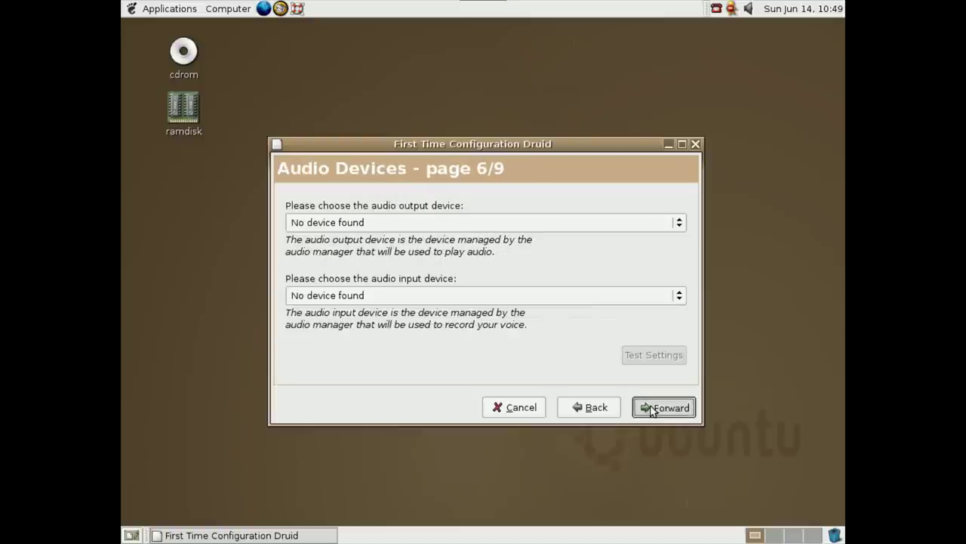
pyautogui.click(652, 409)
pyautogui.click(652, 409)
pyautogui.click(653, 408)
pyautogui.click(652, 408)
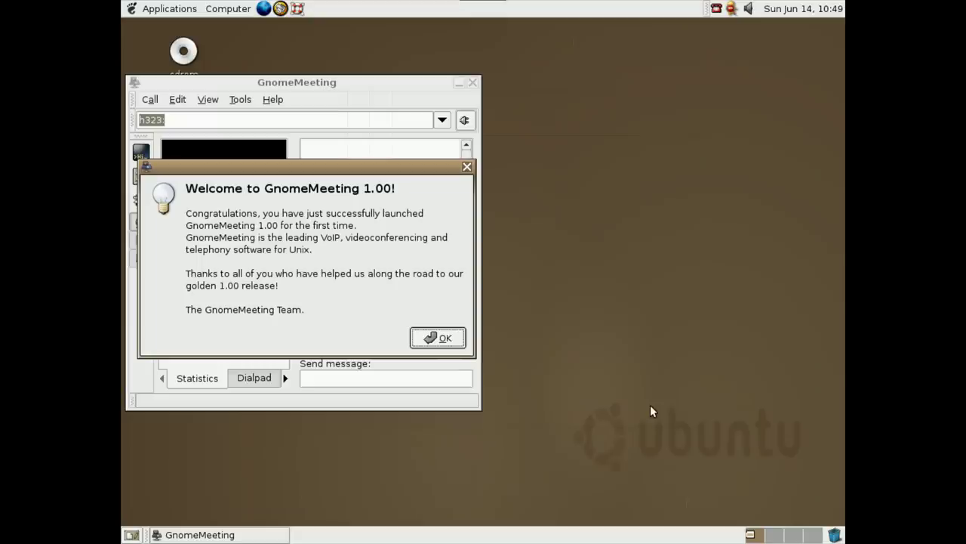
pyautogui.click(435, 337)
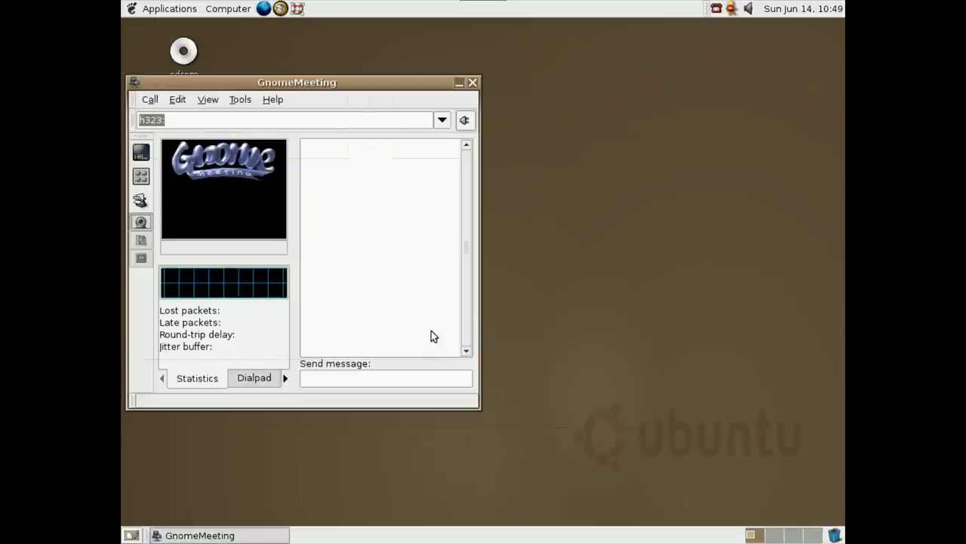
pyautogui.click(473, 84)
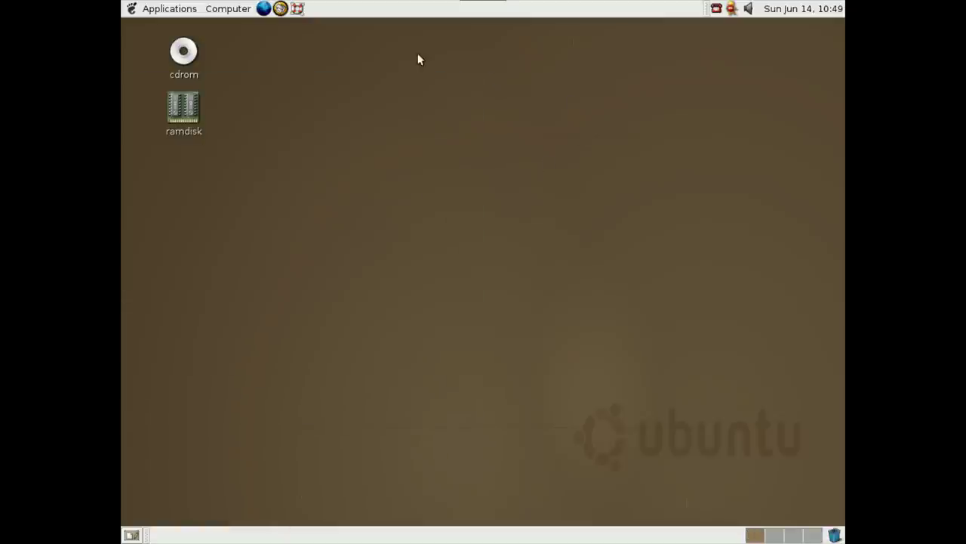
# - Launch CD Player, view its preferences for device, behaviour and themes, and close it
pyautogui.click(130, 9)
pyautogui.moveTo(129, 59)
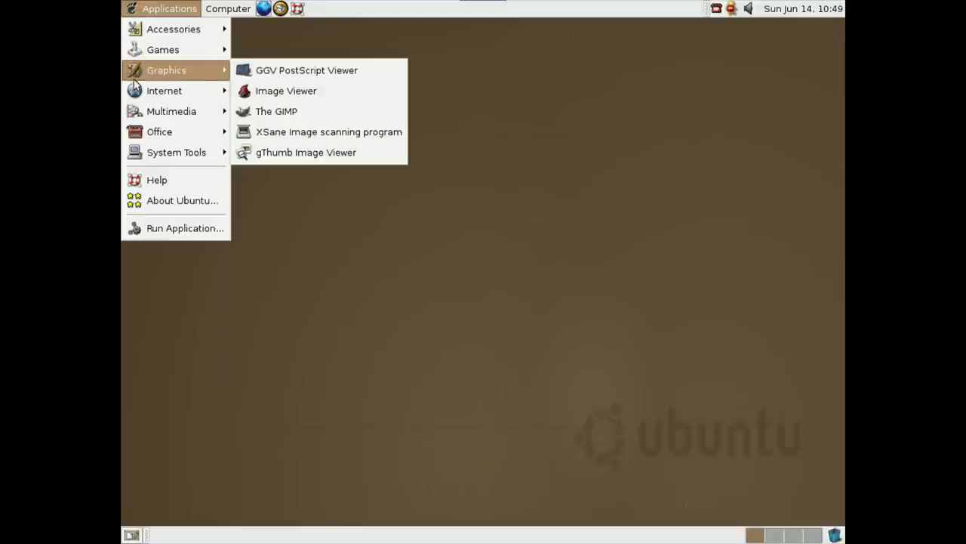
pyautogui.moveTo(153, 91)
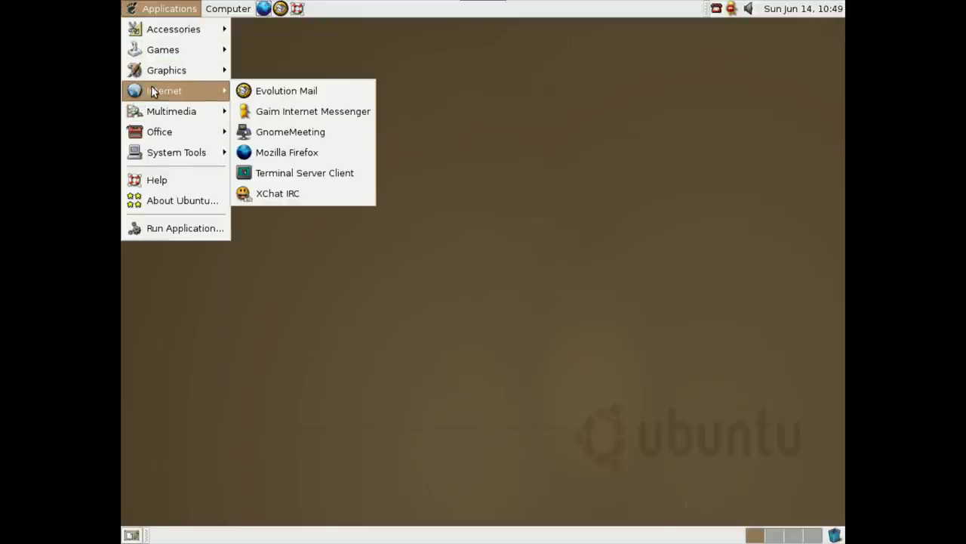
pyautogui.moveTo(155, 120)
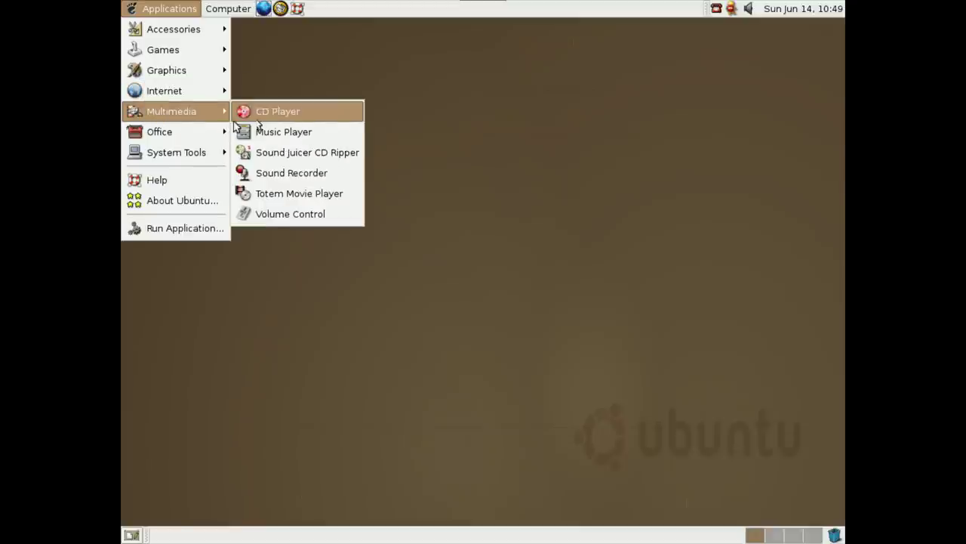
pyautogui.click(258, 118)
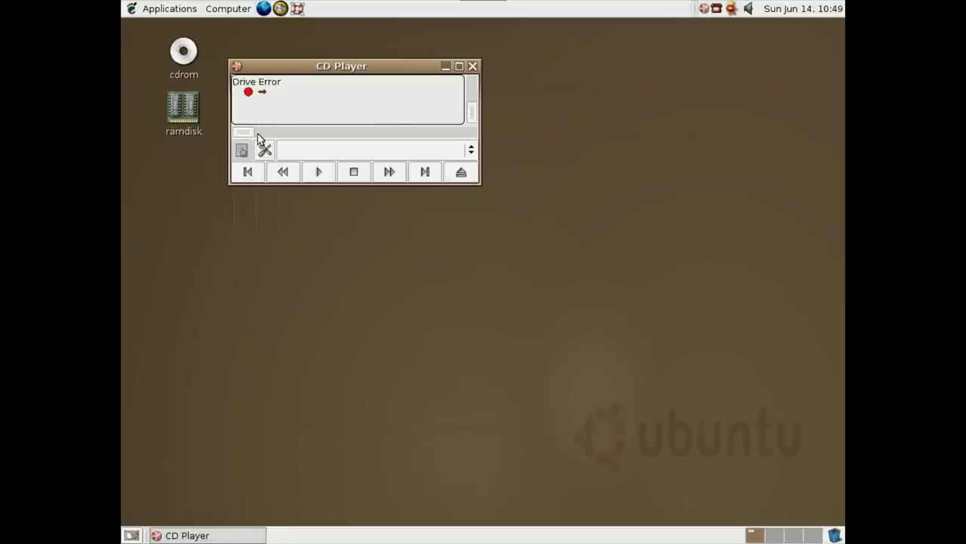
pyautogui.click(266, 150)
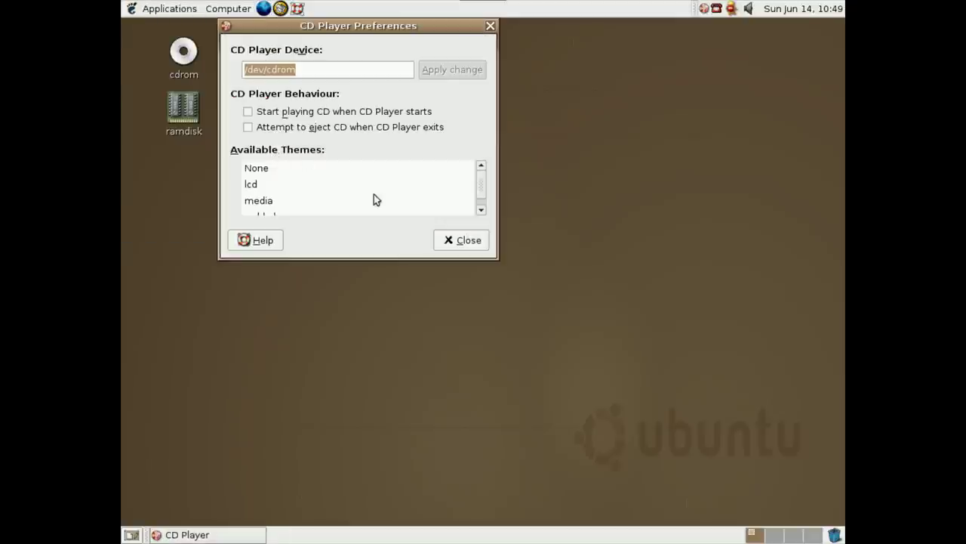
pyautogui.click(472, 242)
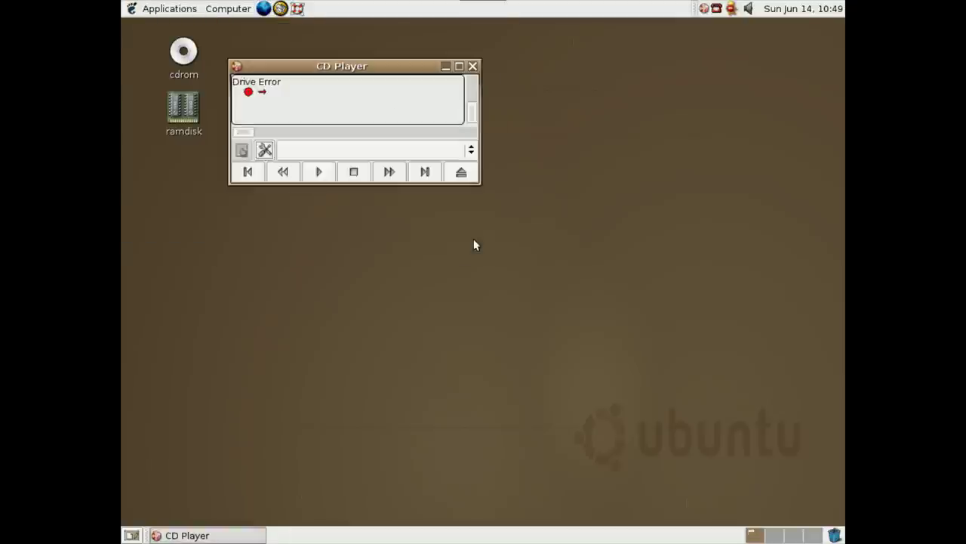
pyautogui.click(473, 65)
# - Launch the Rhythmbox music player, dismiss its setup assistant without a music library path, and close the player after viewing it
pyautogui.click(166, 9)
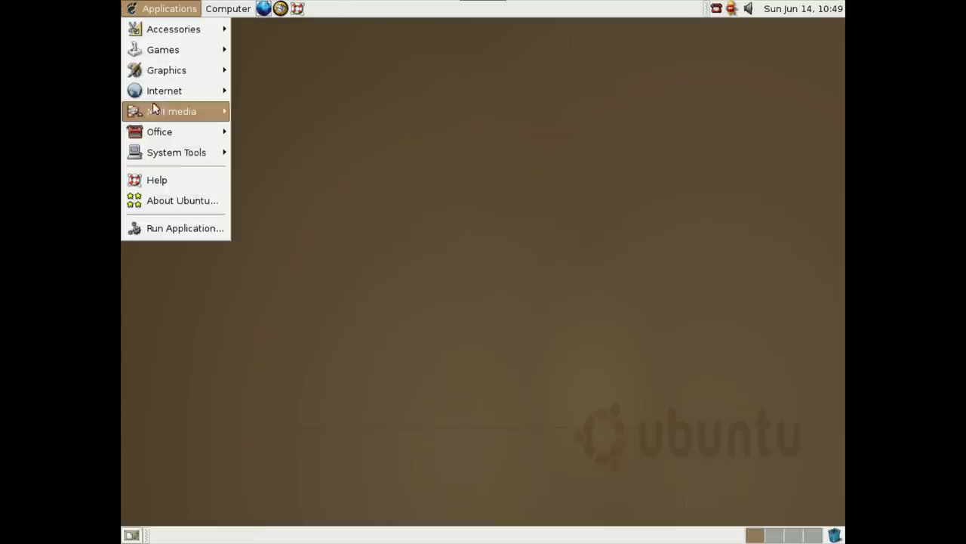
pyautogui.moveTo(160, 121)
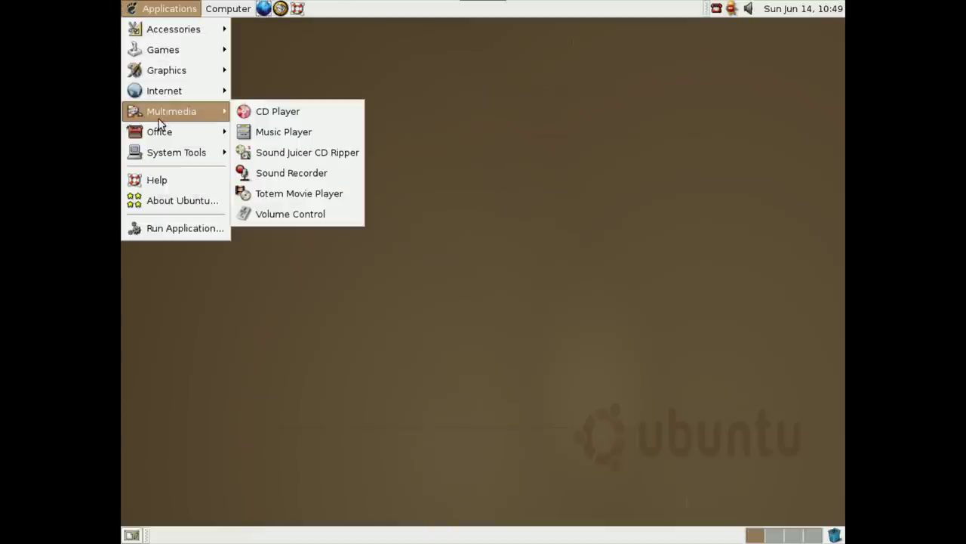
pyautogui.click(294, 135)
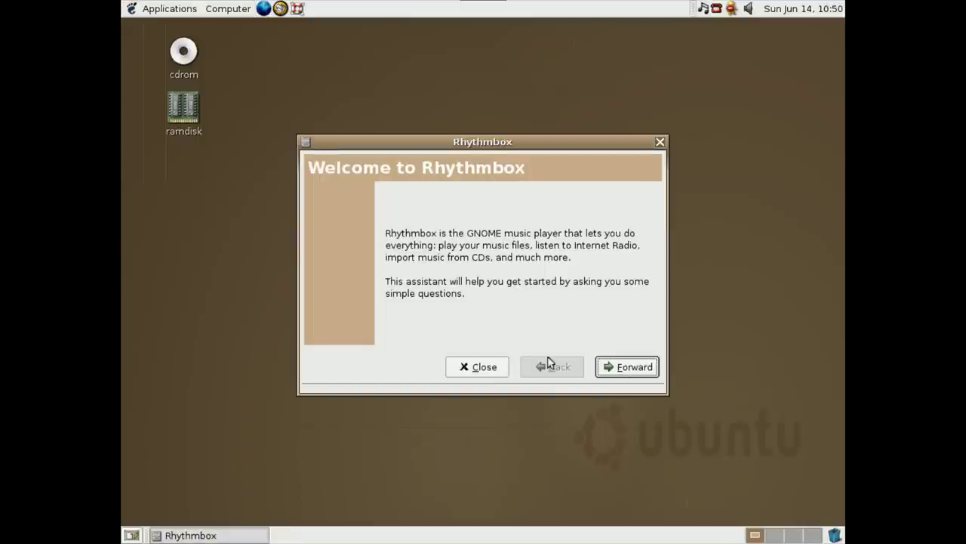
pyautogui.click(617, 367)
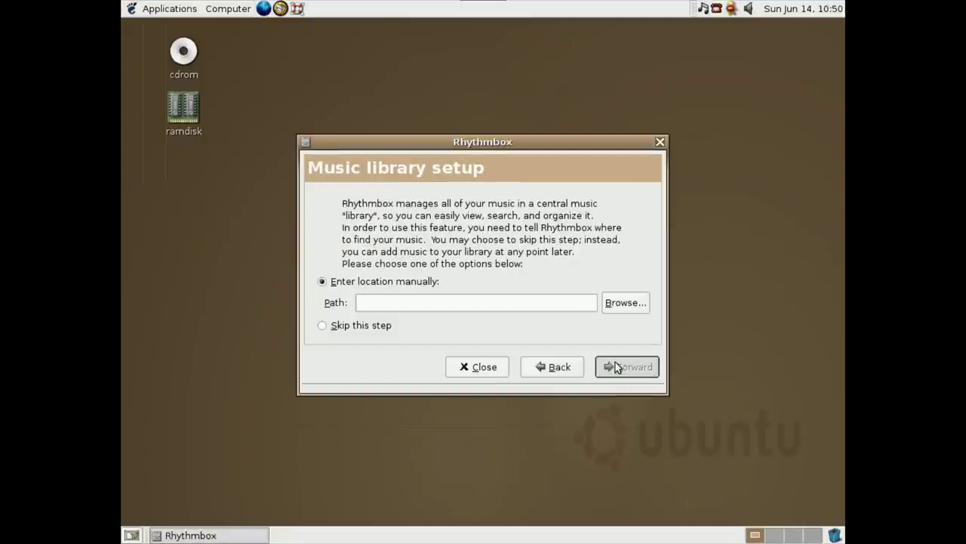
pyautogui.click(555, 367)
pyautogui.click(501, 369)
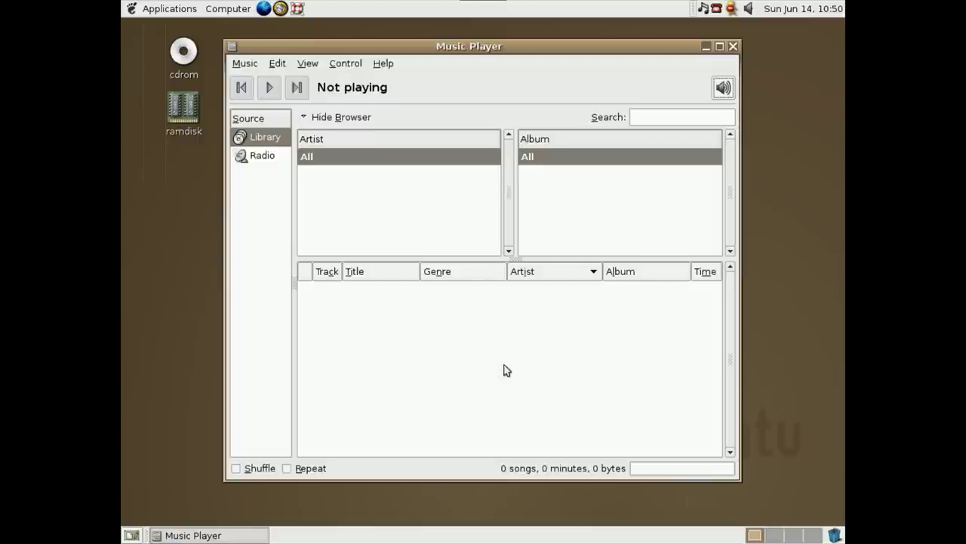
pyautogui.click(732, 46)
# - Launch Sound Recorder, try to record a sound, and dismiss the resulting dialog
pyautogui.click(144, 7)
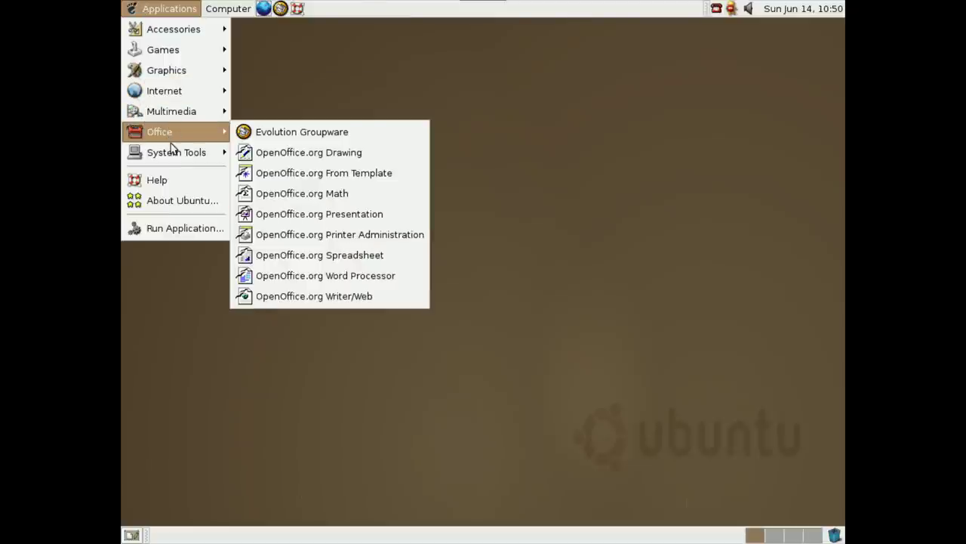
pyautogui.moveTo(176, 152)
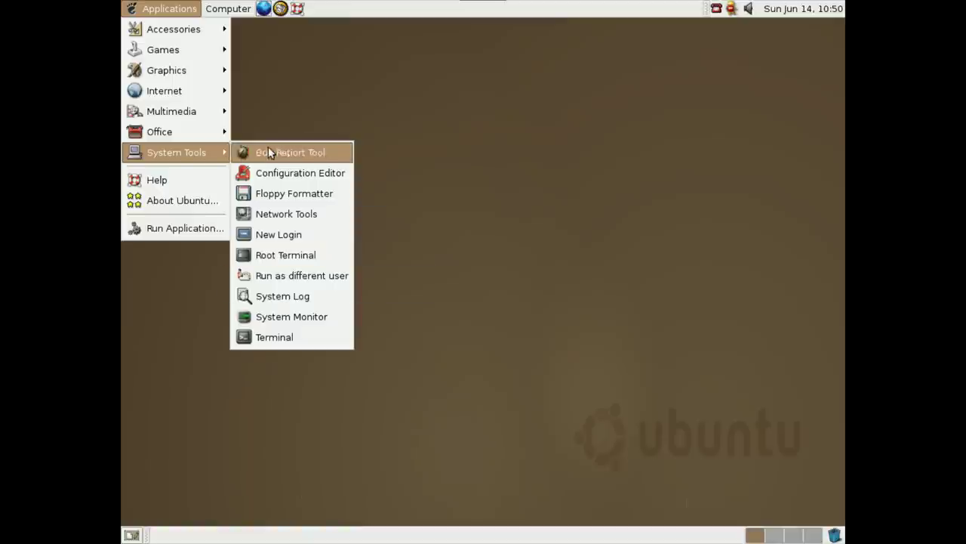
pyautogui.moveTo(221, 113)
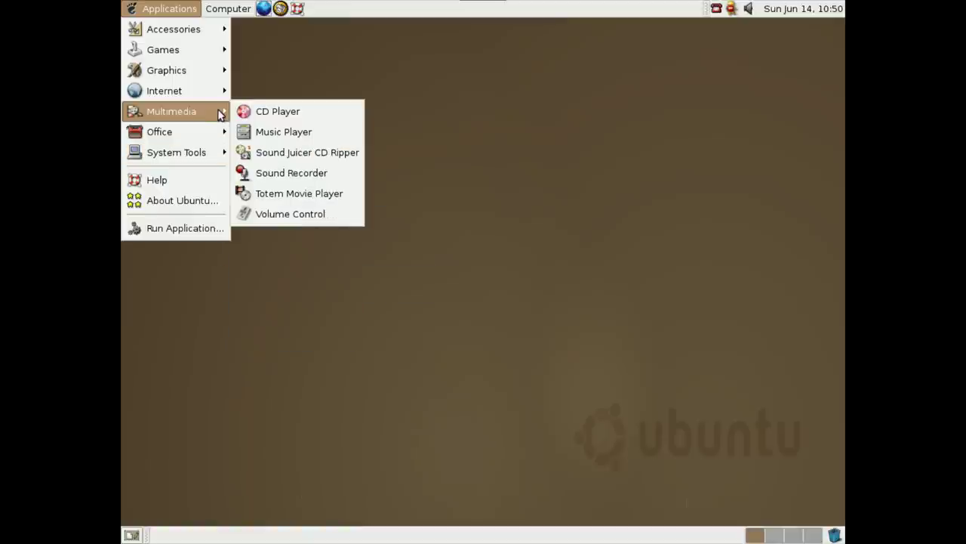
pyautogui.click(287, 176)
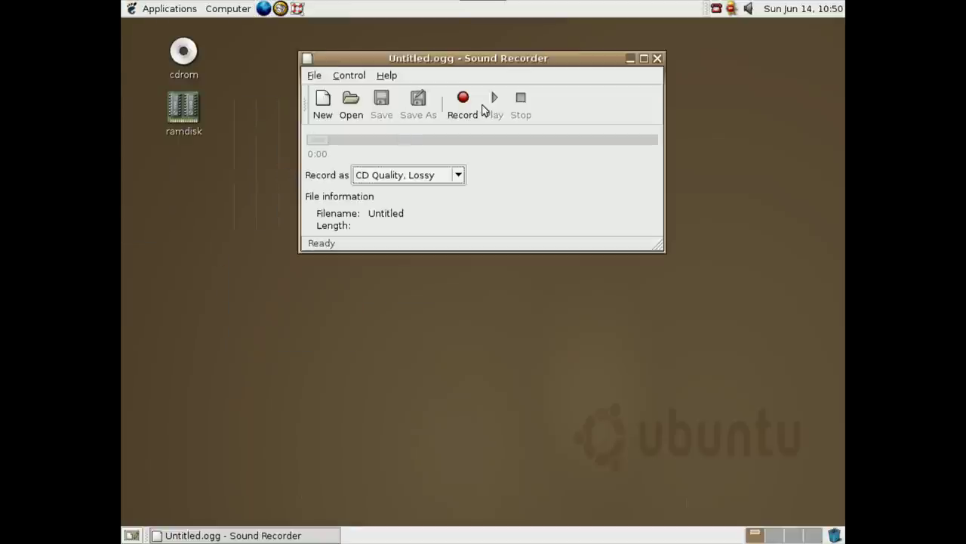
pyautogui.click(469, 112)
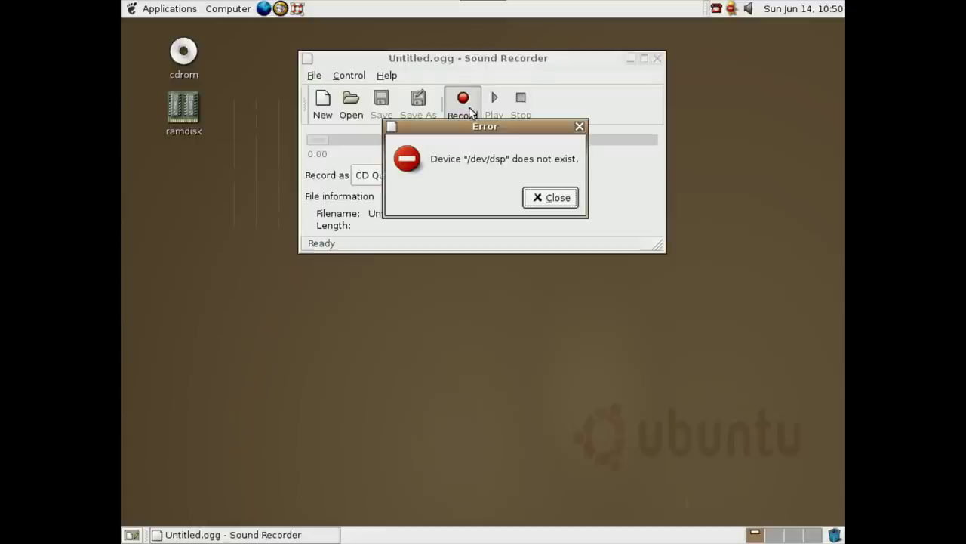
pyautogui.click(550, 198)
# - Launch Totem Movie Player
pyautogui.click(143, 9)
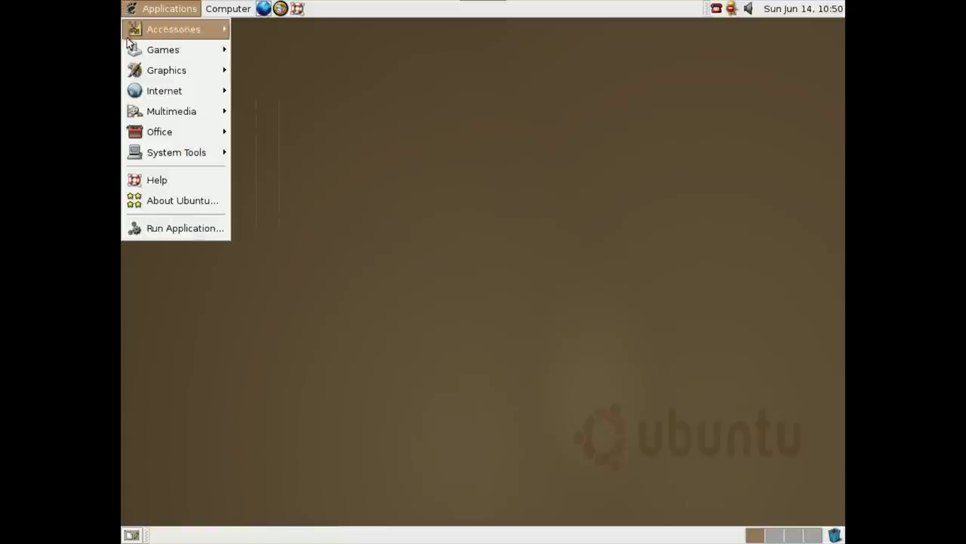
pyautogui.moveTo(148, 113)
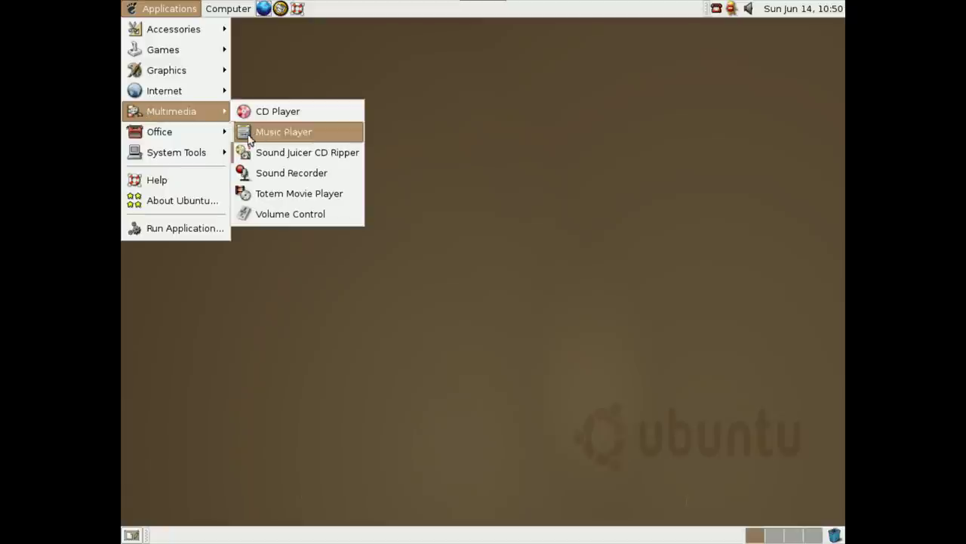
pyautogui.click(274, 193)
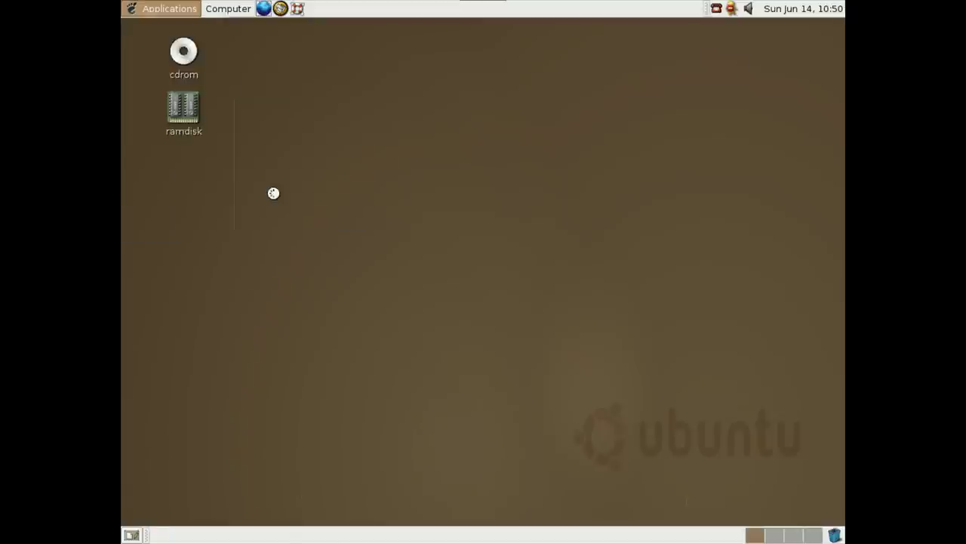
# - Try to open Volume Control alongside the movie player and dismiss its dialog
pyautogui.click(123, 5)
pyautogui.moveTo(145, 74)
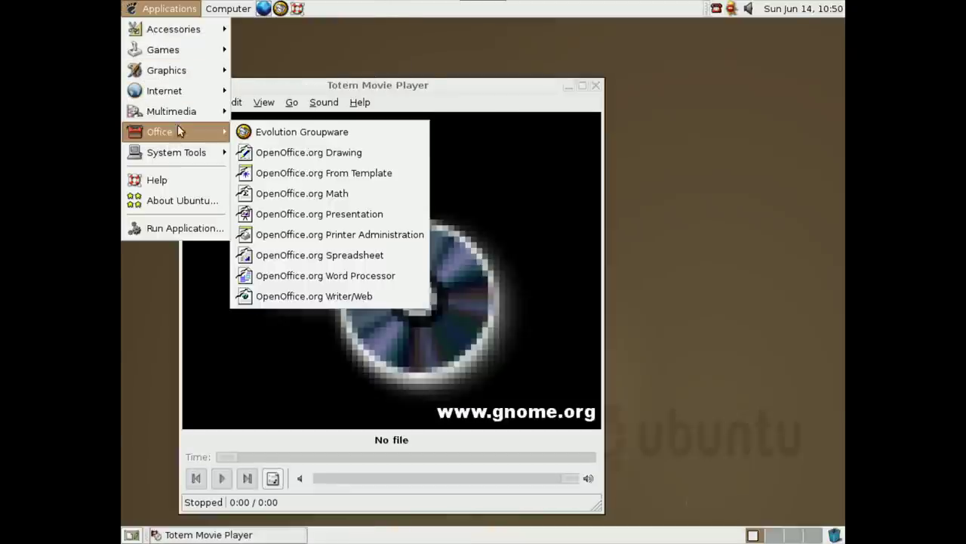
pyautogui.moveTo(189, 117)
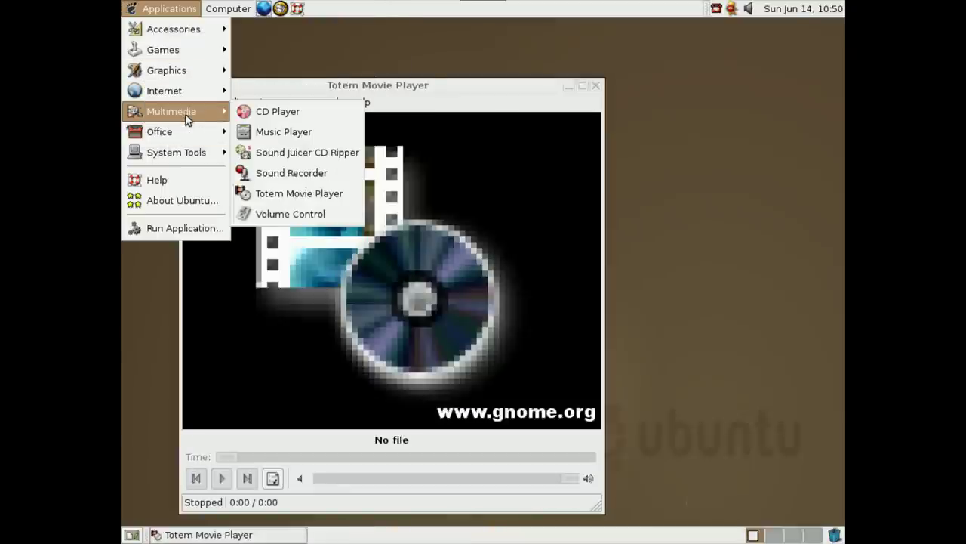
pyautogui.click(299, 215)
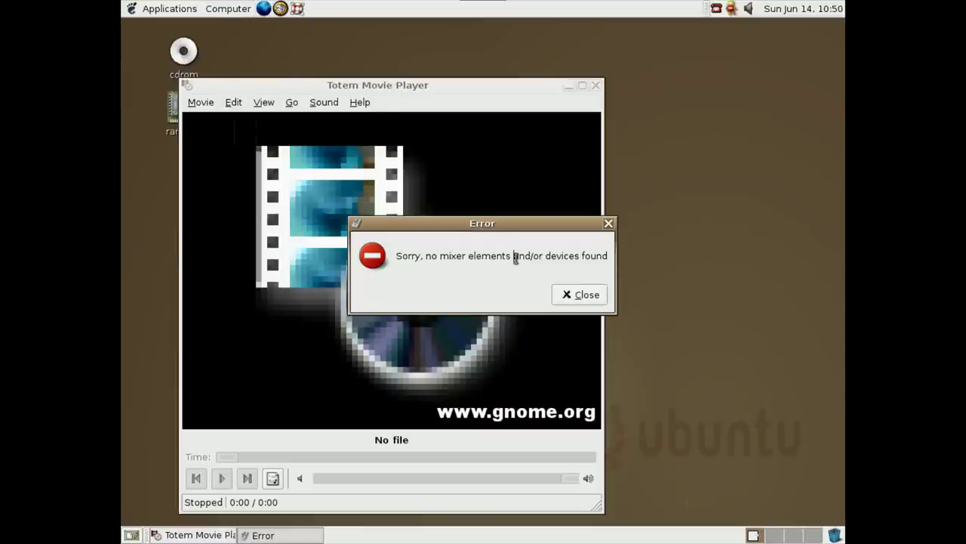
pyautogui.click(580, 294)
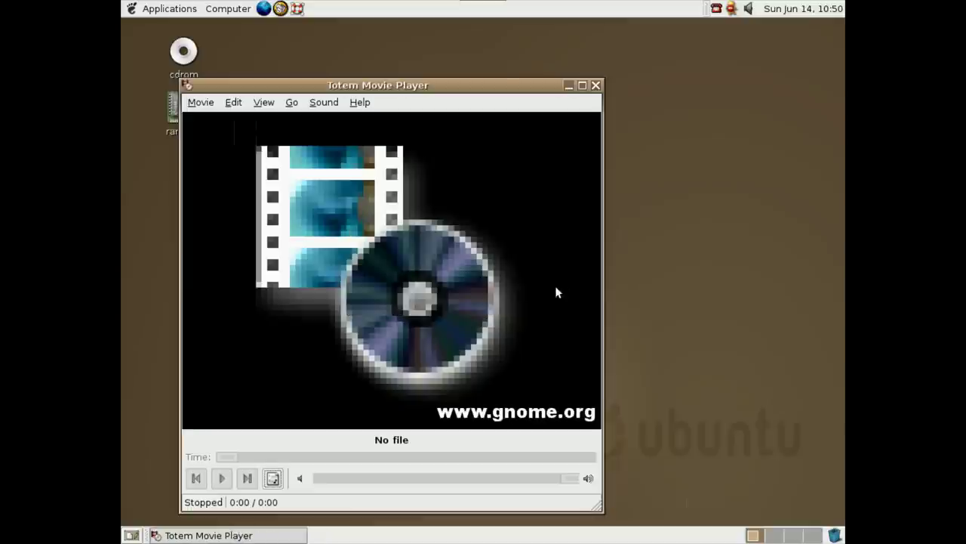
# - View Totem's About information and close it
pyautogui.click(358, 103)
pyautogui.click(361, 103)
pyautogui.click(366, 106)
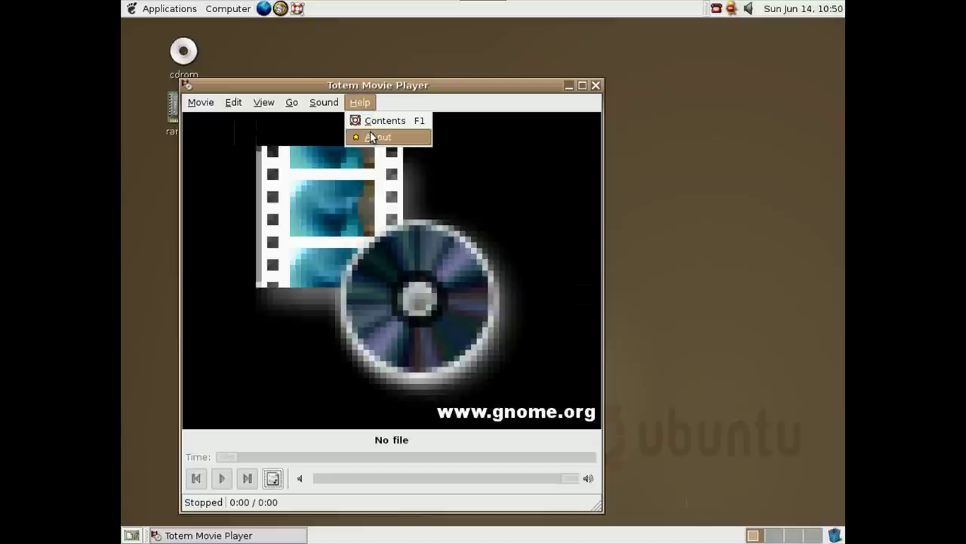
pyautogui.click(371, 137)
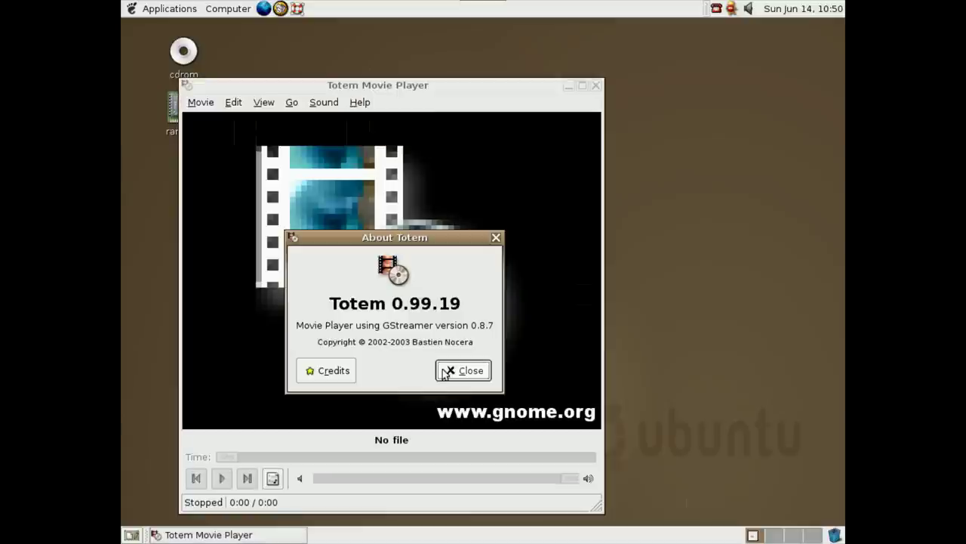
pyautogui.click(465, 377)
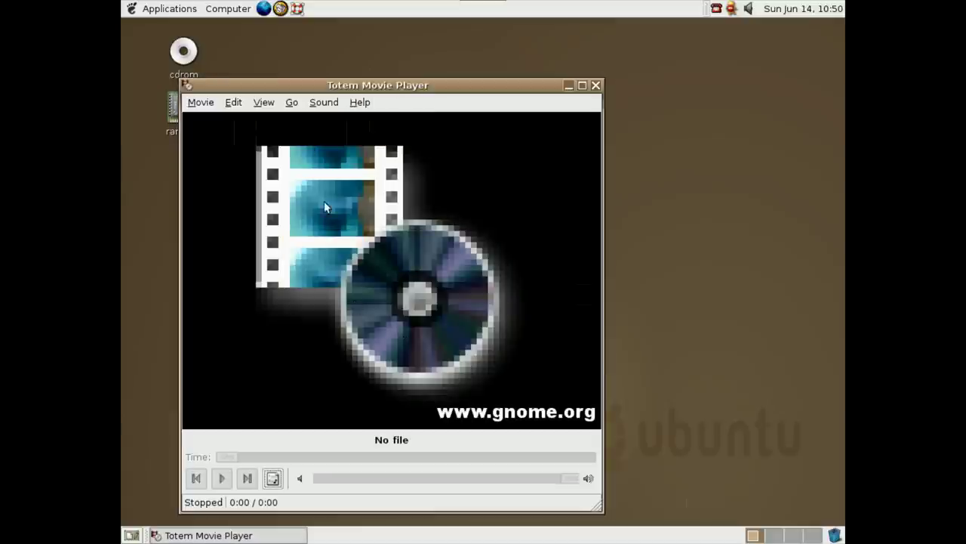
# - Quit Totem Movie Player and open System Monitor
pyautogui.click(190, 103)
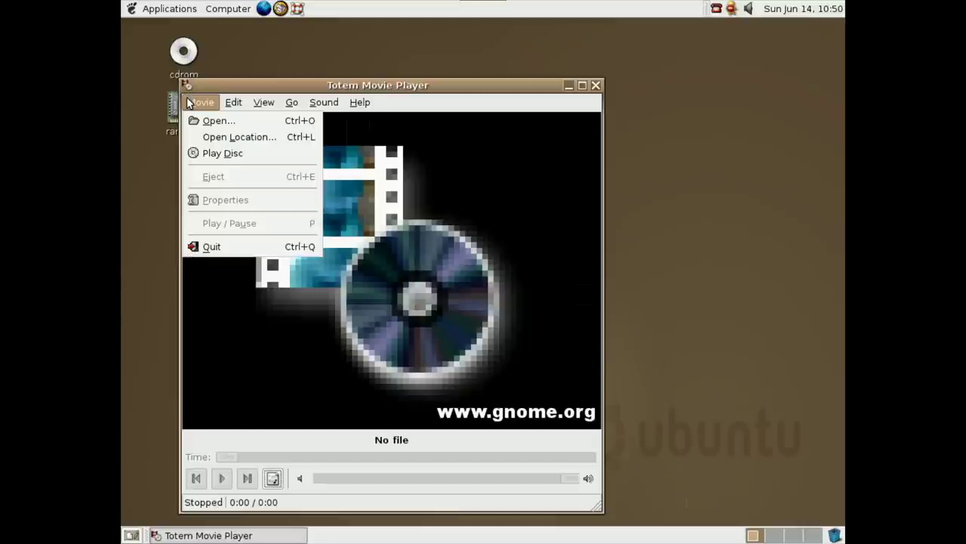
pyautogui.click(232, 246)
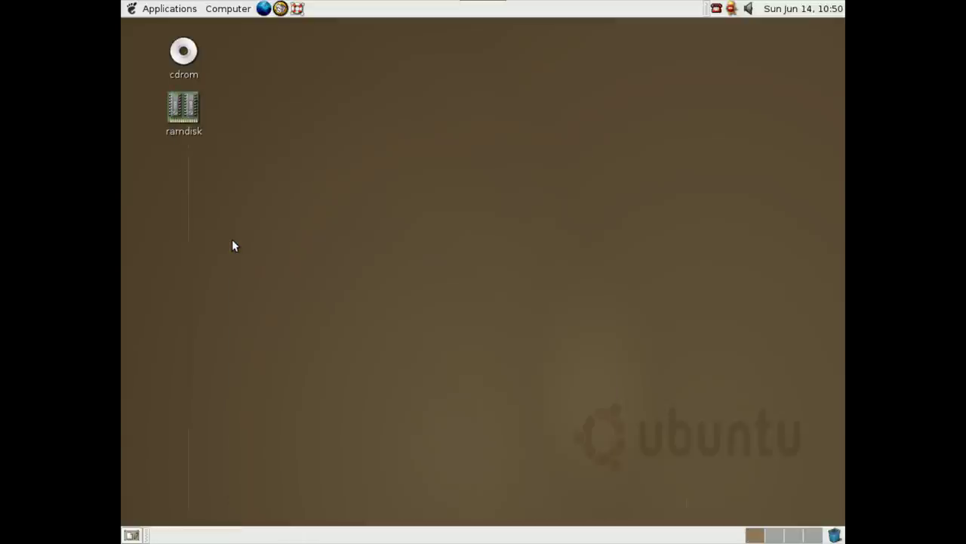
pyautogui.click(124, 6)
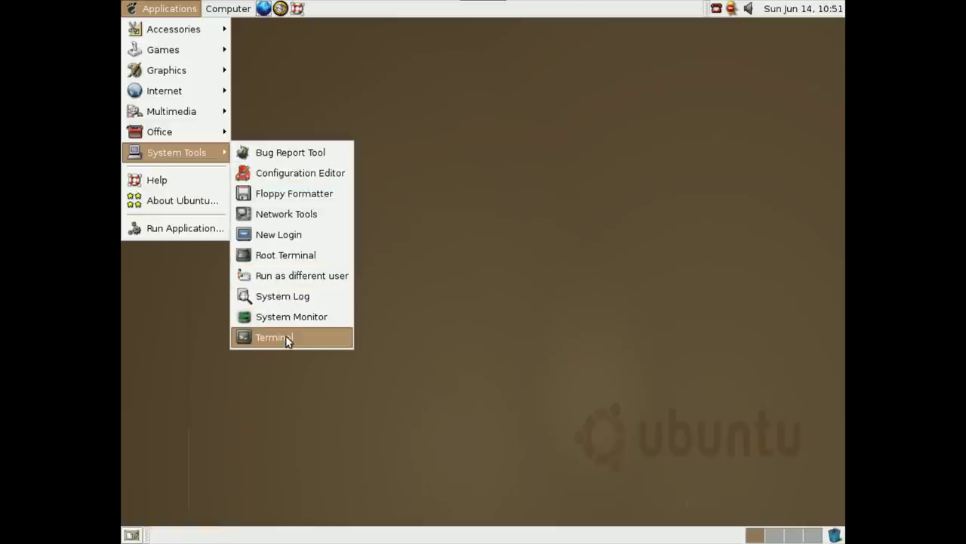
pyautogui.click(293, 311)
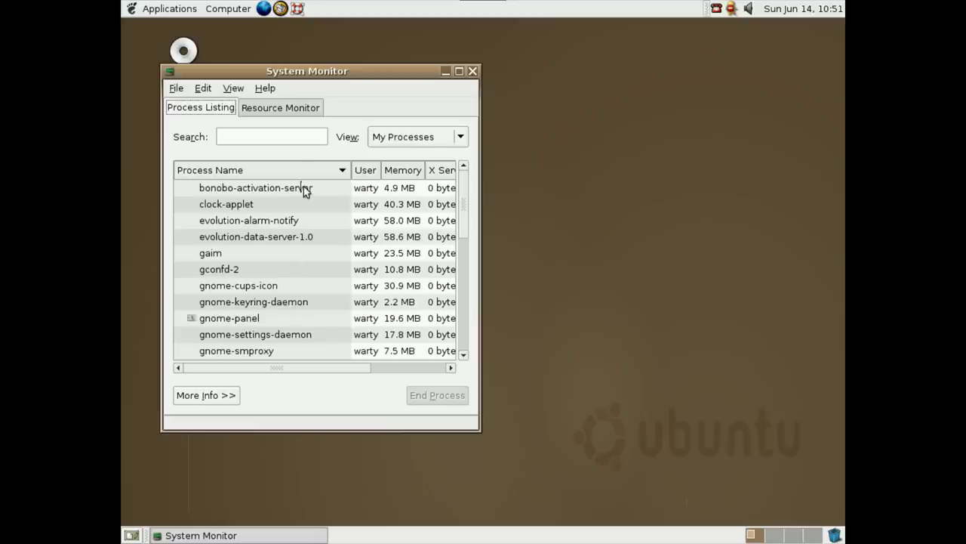
# - Sort the process list by memory and end the gnomemeeting process
pyautogui.click(408, 171)
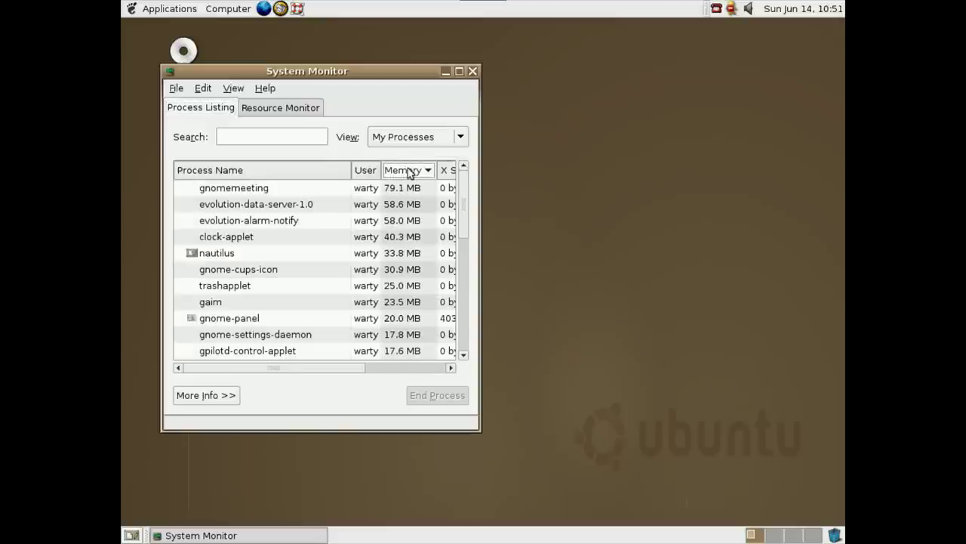
pyautogui.click(362, 187)
pyautogui.rightClick(356, 188)
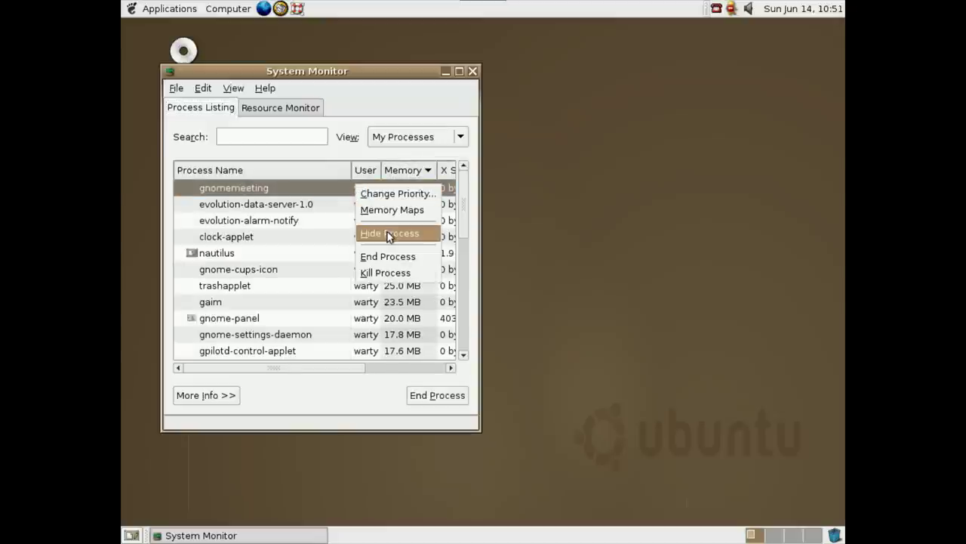
pyautogui.click(389, 257)
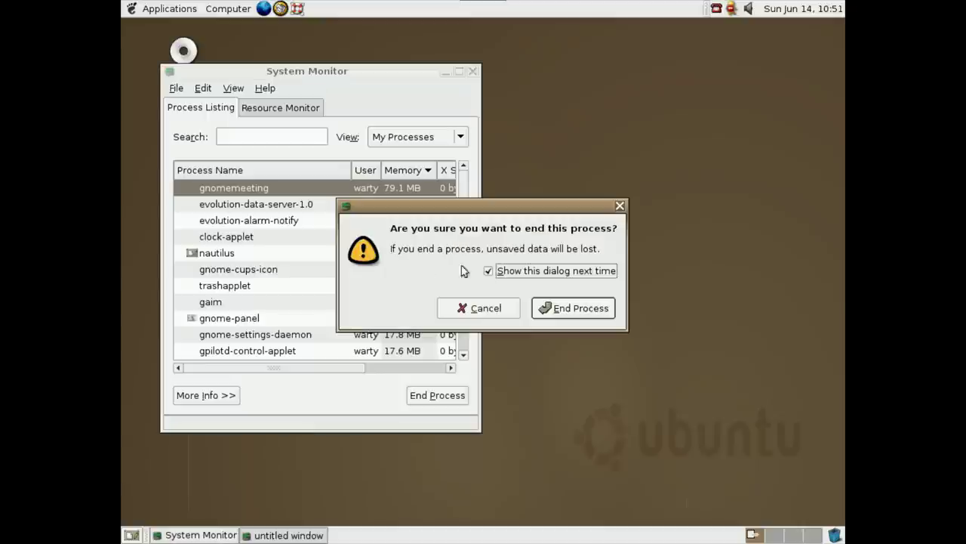
pyautogui.click(561, 309)
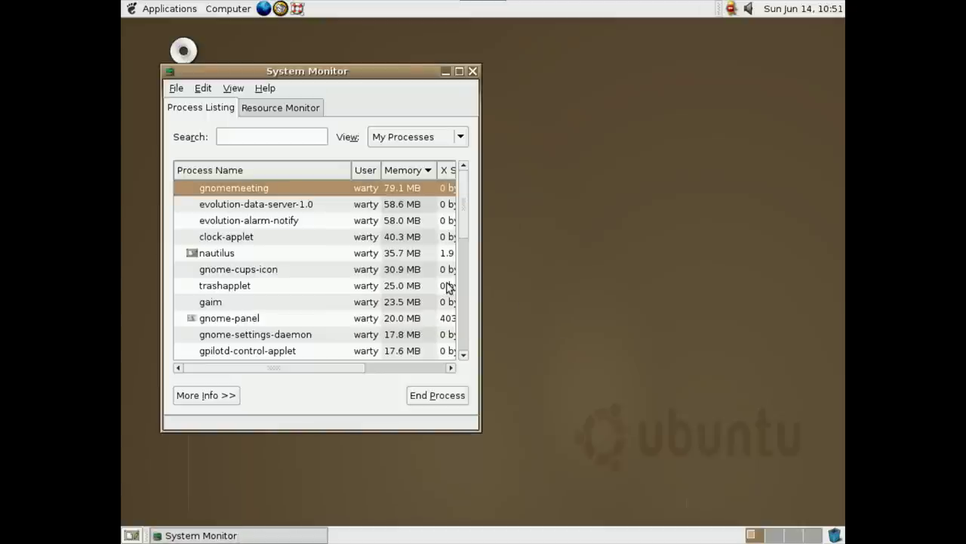
# - End the evolution-data-server-1.0 process, confirming the termination
pyautogui.rightClick(307, 209)
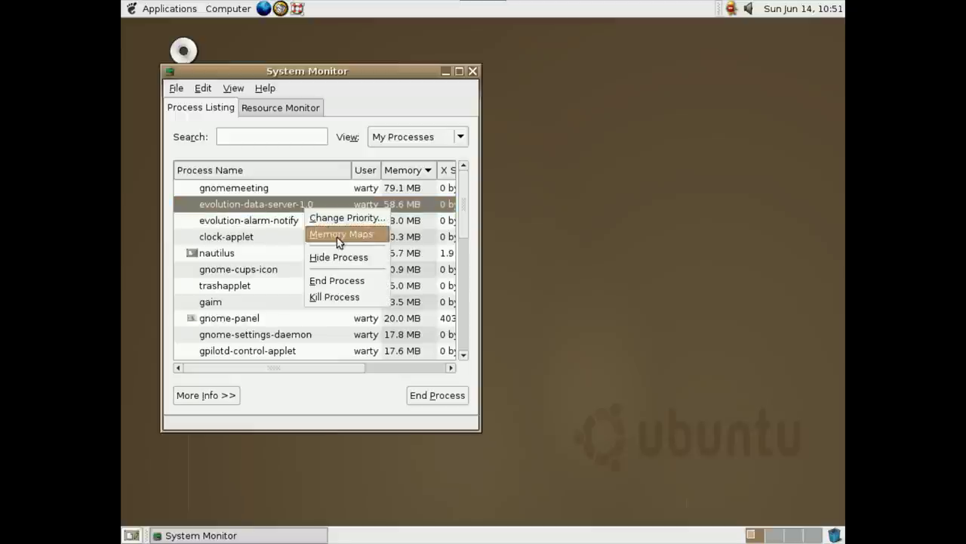
pyautogui.click(336, 278)
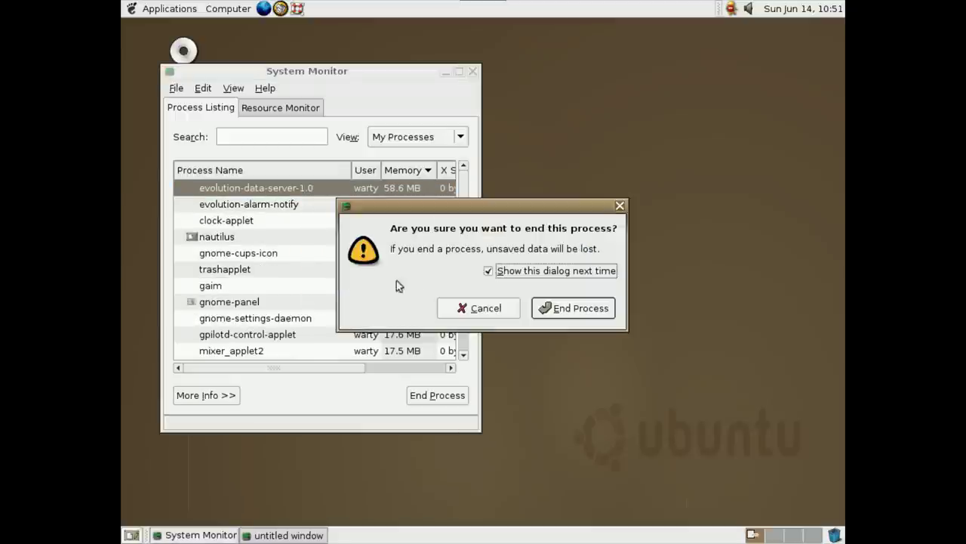
pyautogui.click(566, 305)
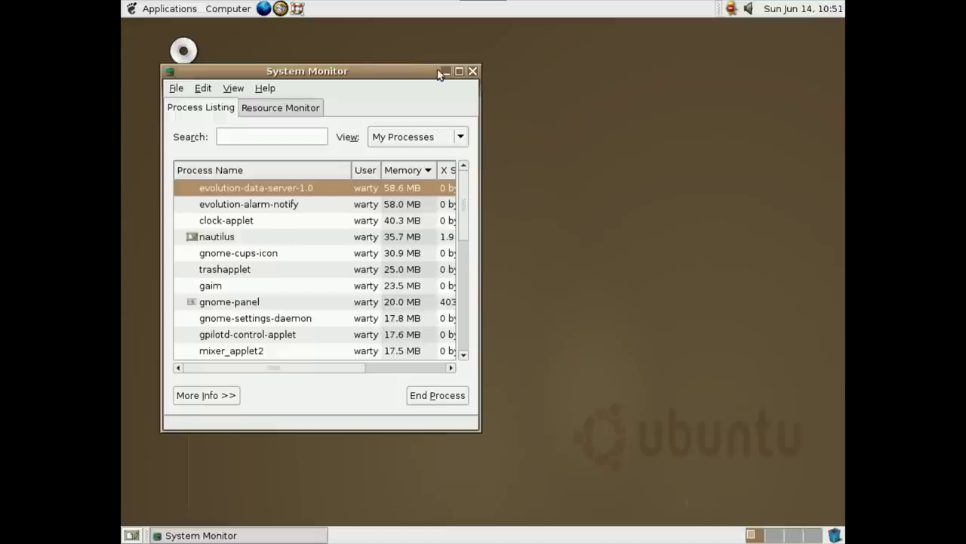
# - Maximize System Monitor, review the processes ordered by memory, and close the window
pyautogui.doubleClick(414, 73)
pyautogui.click(370, 124)
pyautogui.click(377, 125)
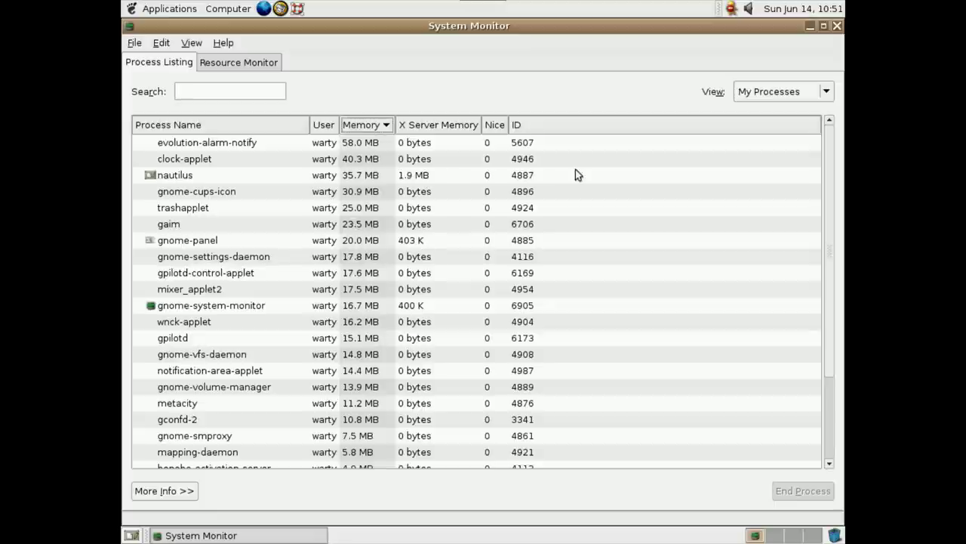
pyautogui.click(837, 26)
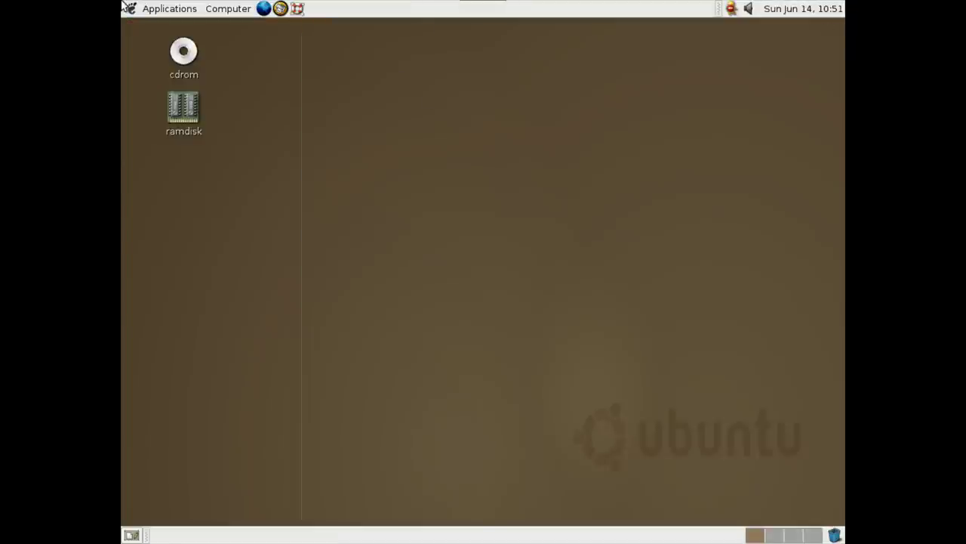
# - Launch the OpenOffice.org Word Processor
pyautogui.click(167, 9)
pyautogui.moveTo(138, 56)
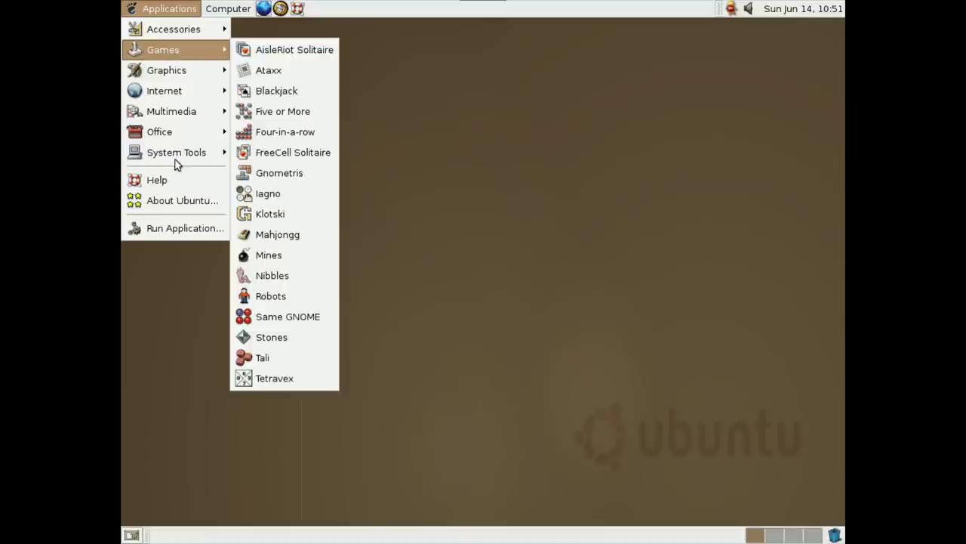
pyautogui.moveTo(171, 137)
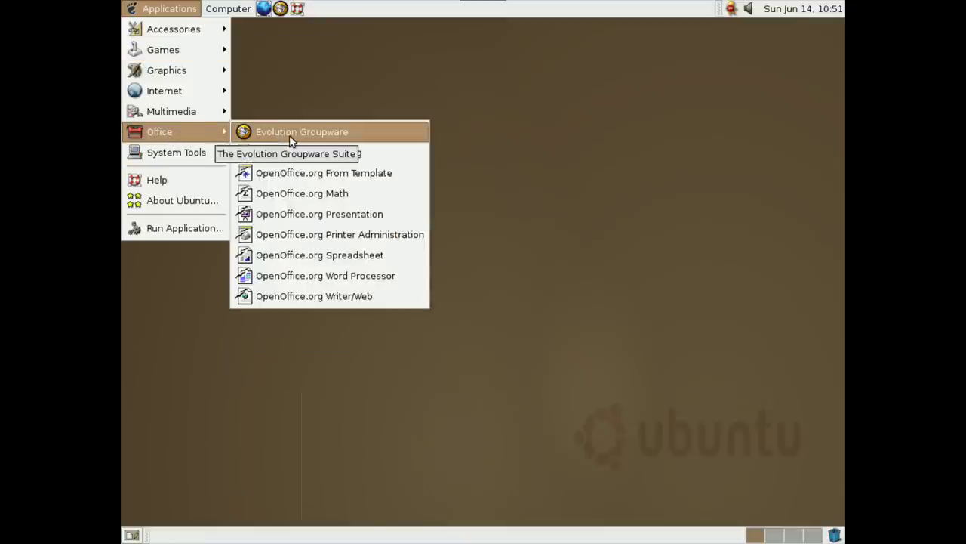
pyautogui.click(386, 277)
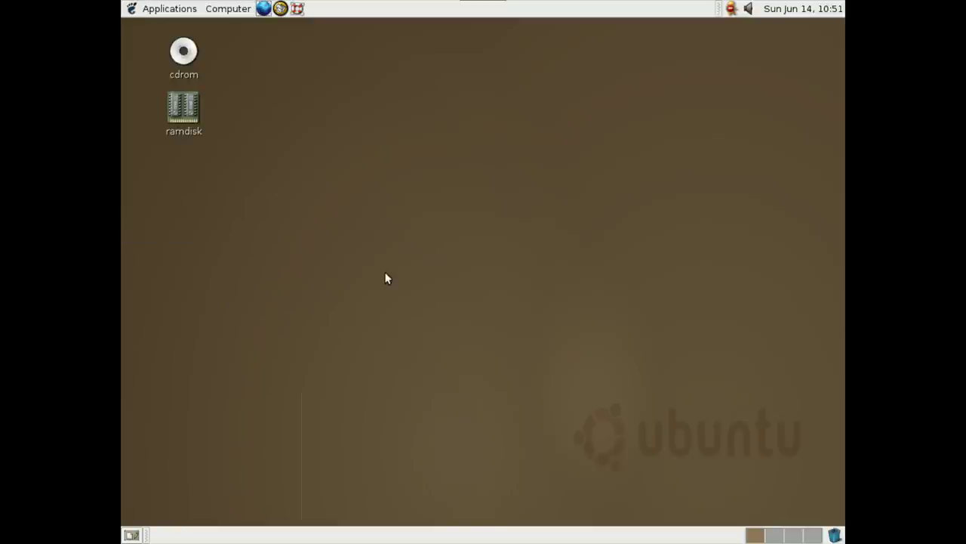
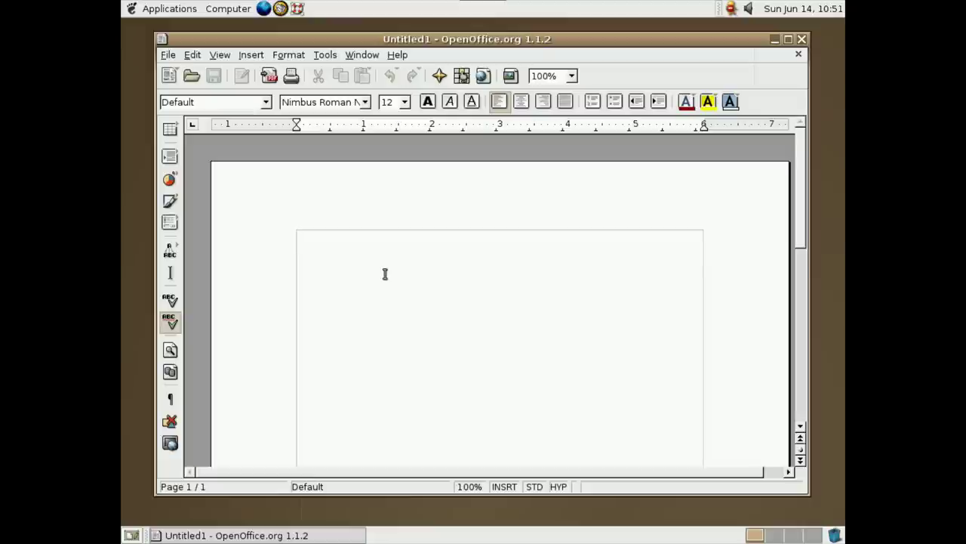
# - Write "Test" in the blank document and save it as "test" in the OpenOffice.org 1.0 Text Document format
pyautogui.write('Test')
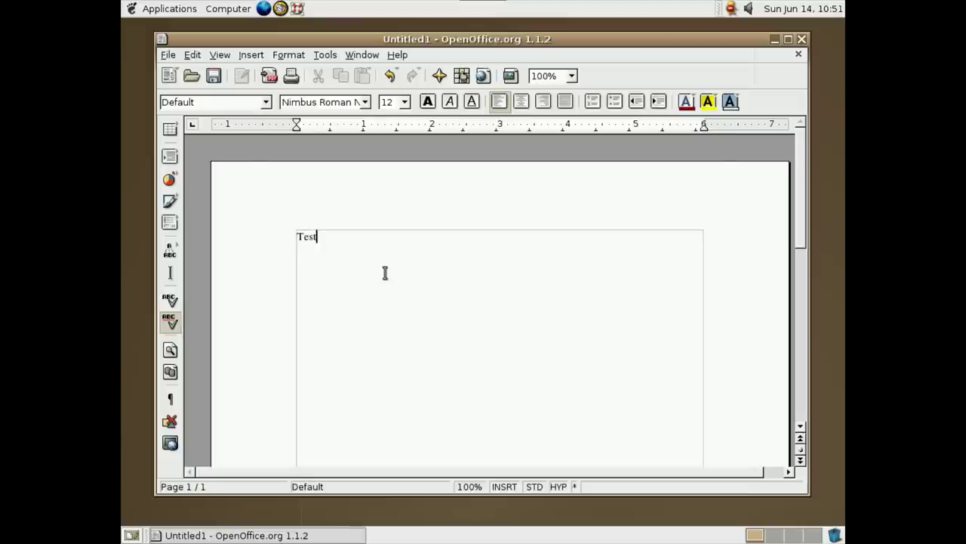
pyautogui.hotkey('ctrl', 's')
pyautogui.click(643, 325)
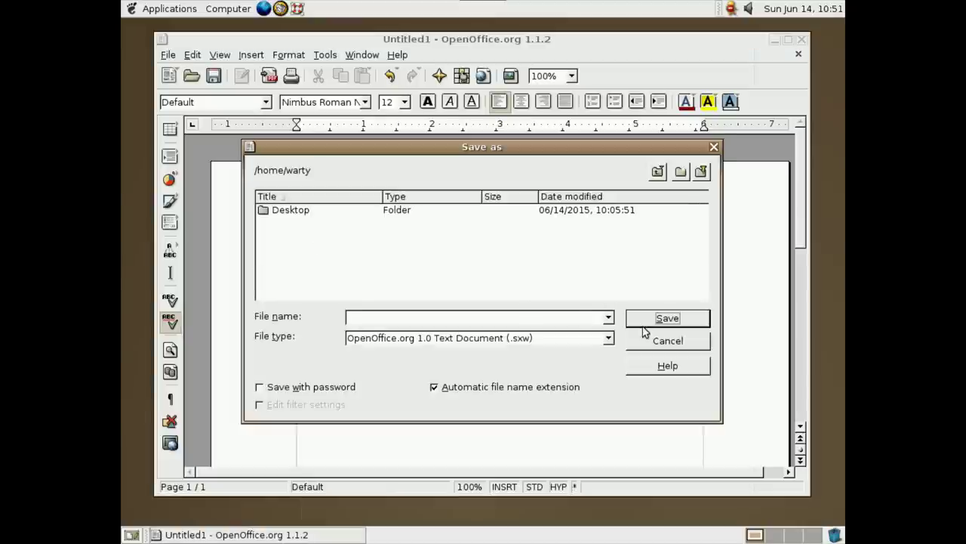
pyautogui.click(490, 317)
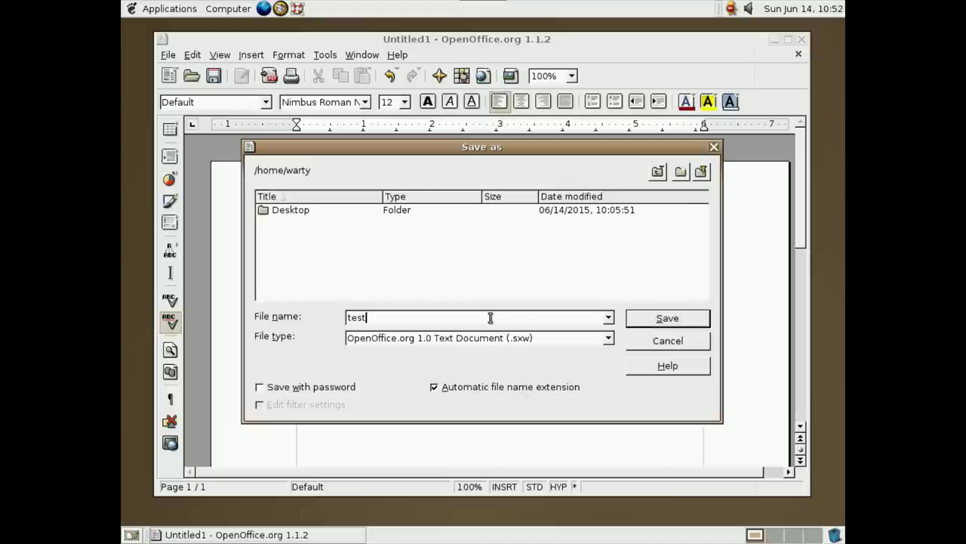
pyautogui.click(669, 318)
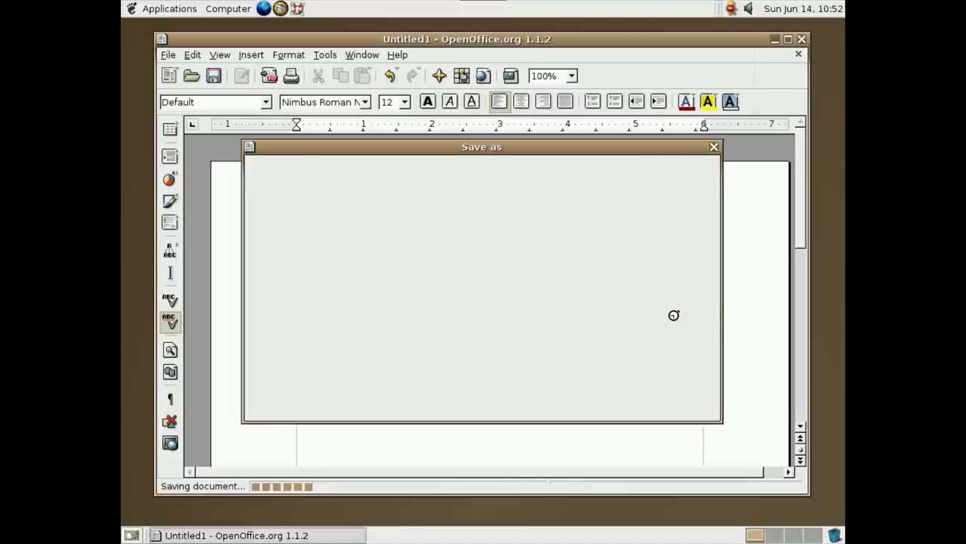
# - View the About OpenOffice.org information, close it, and exit OpenOffice.org
pyautogui.click(397, 56)
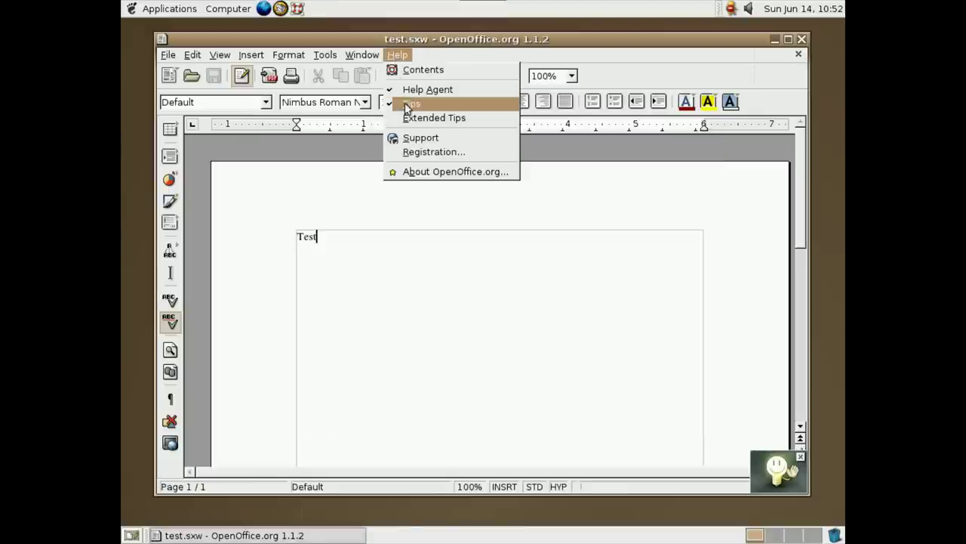
pyautogui.click(441, 170)
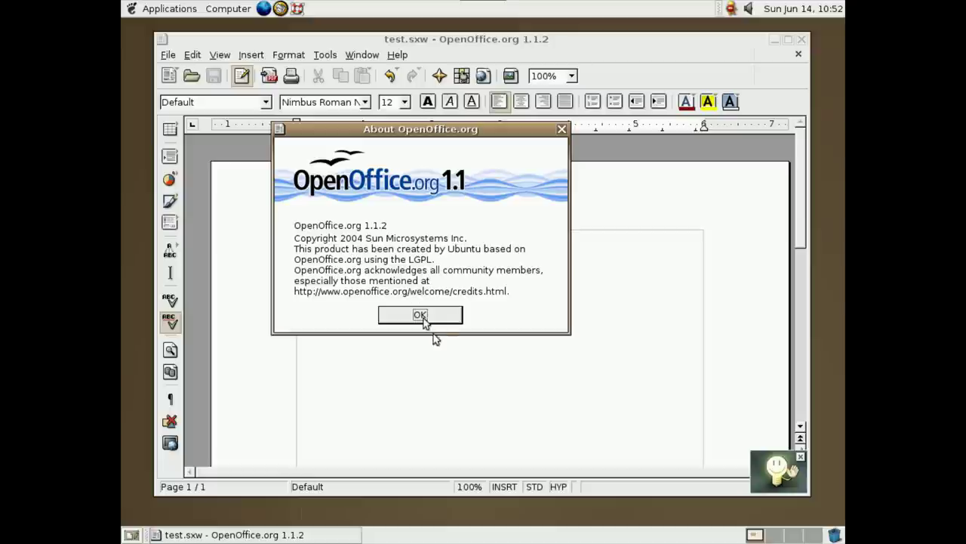
pyautogui.click(421, 317)
pyautogui.click(176, 57)
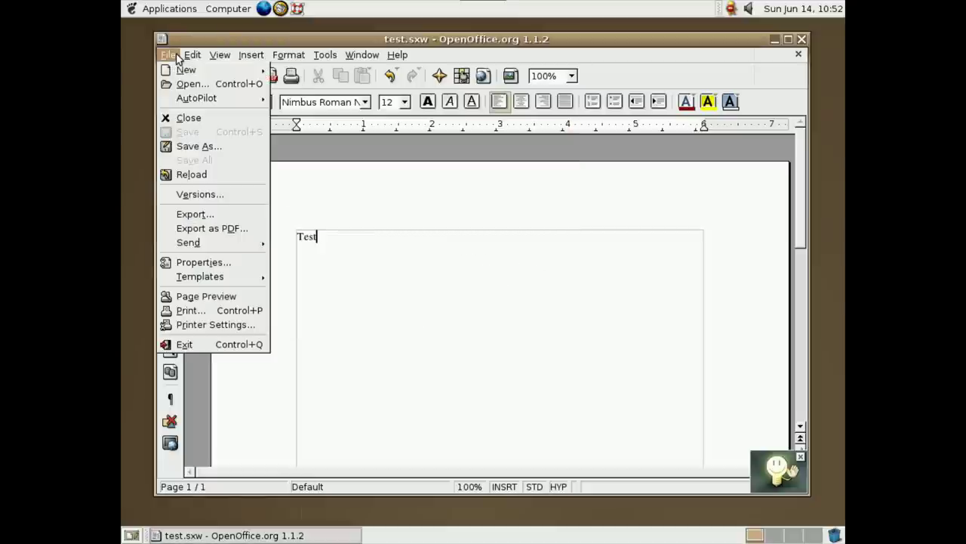
pyautogui.click(196, 344)
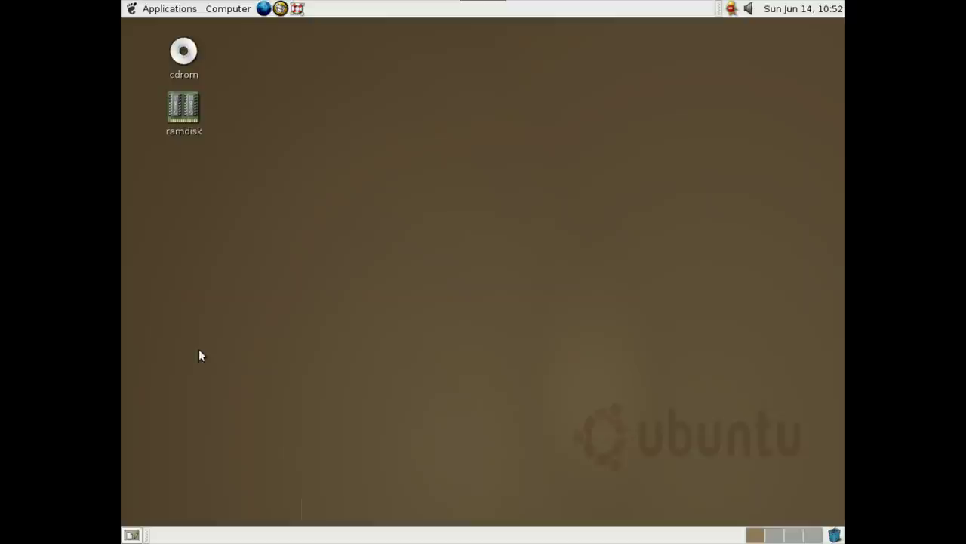
# - Open the Bug Report Tool's web page, accepting the site certificate temporarily for this session, and close the browser after viewing it
pyautogui.click(135, 9)
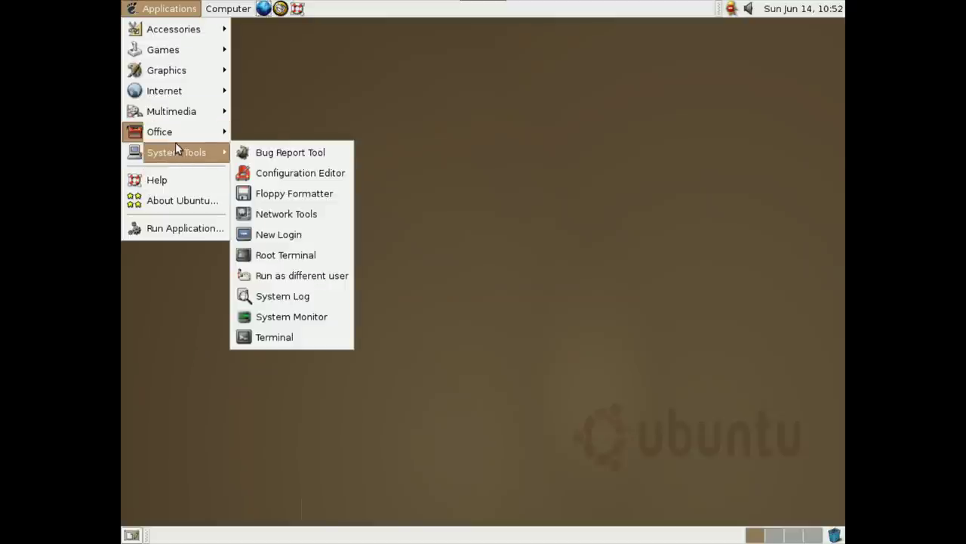
pyautogui.moveTo(180, 136)
pyautogui.moveTo(176, 161)
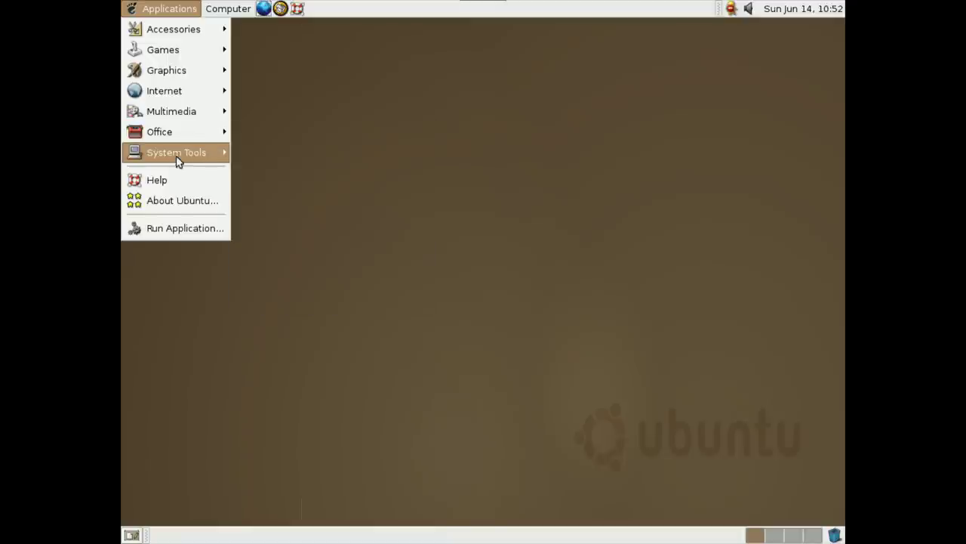
pyautogui.moveTo(177, 157)
pyautogui.click(252, 157)
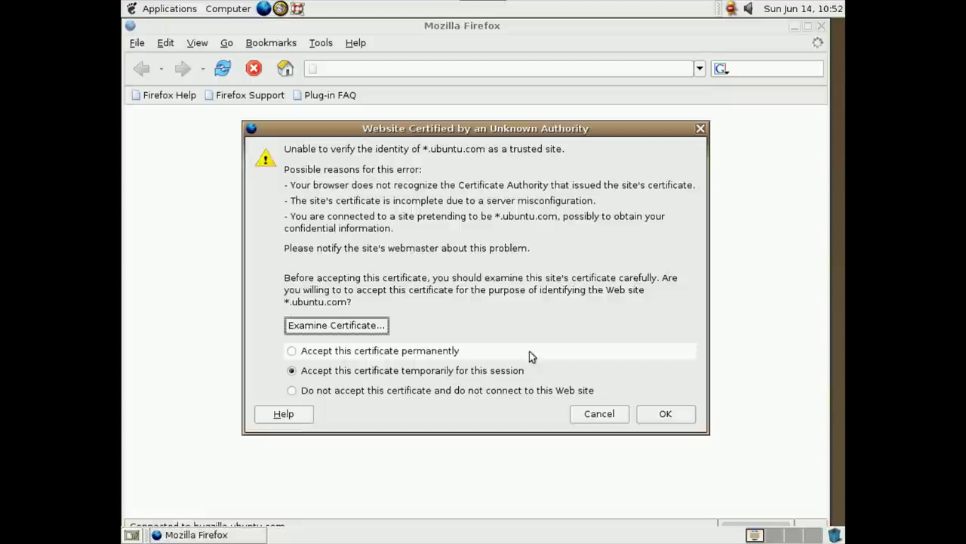
pyautogui.click(665, 413)
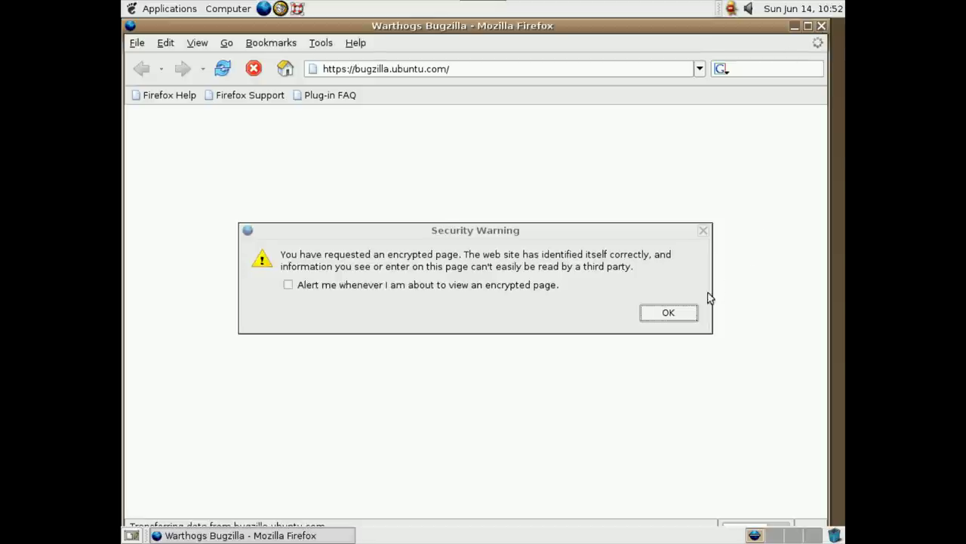
pyautogui.click(685, 311)
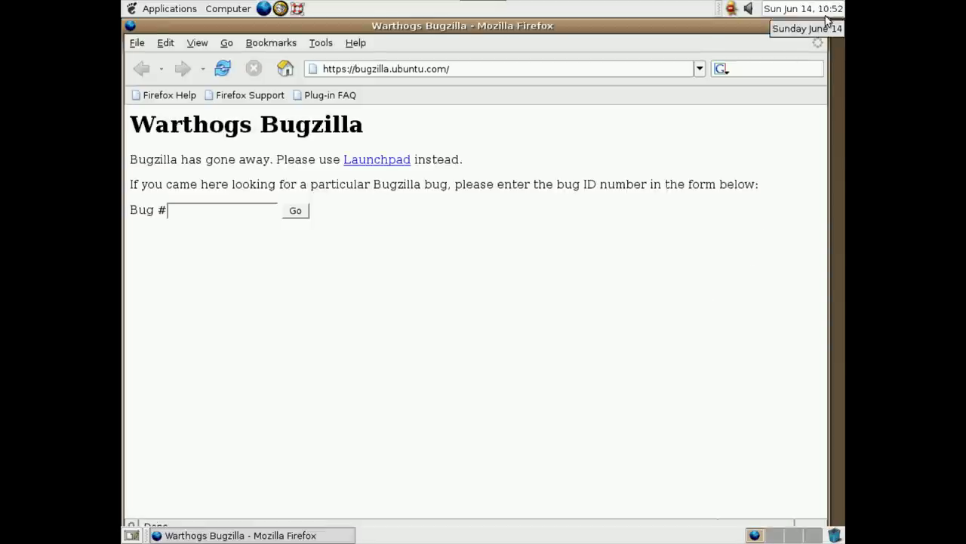
pyautogui.click(828, 25)
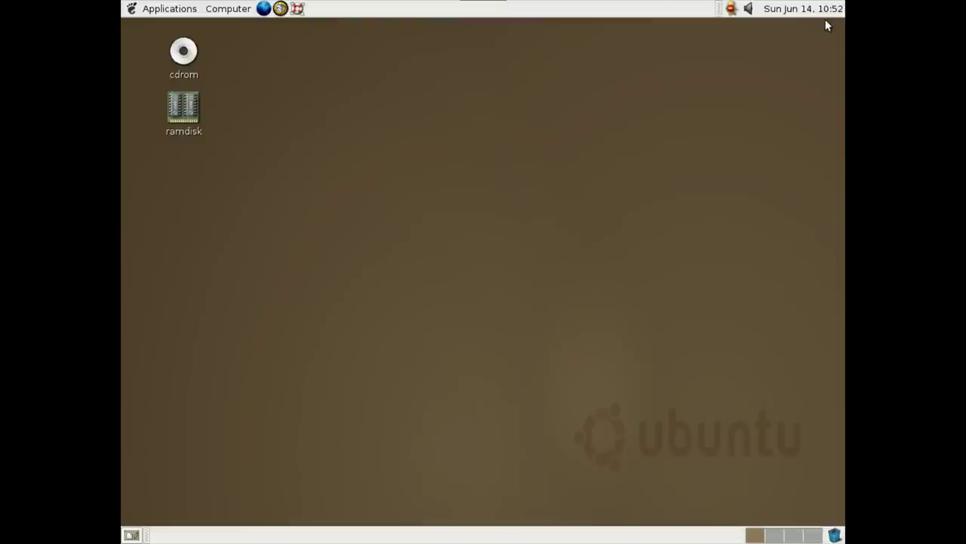
# - Launch the Configuration Editor from the system tools
pyautogui.click(126, 7)
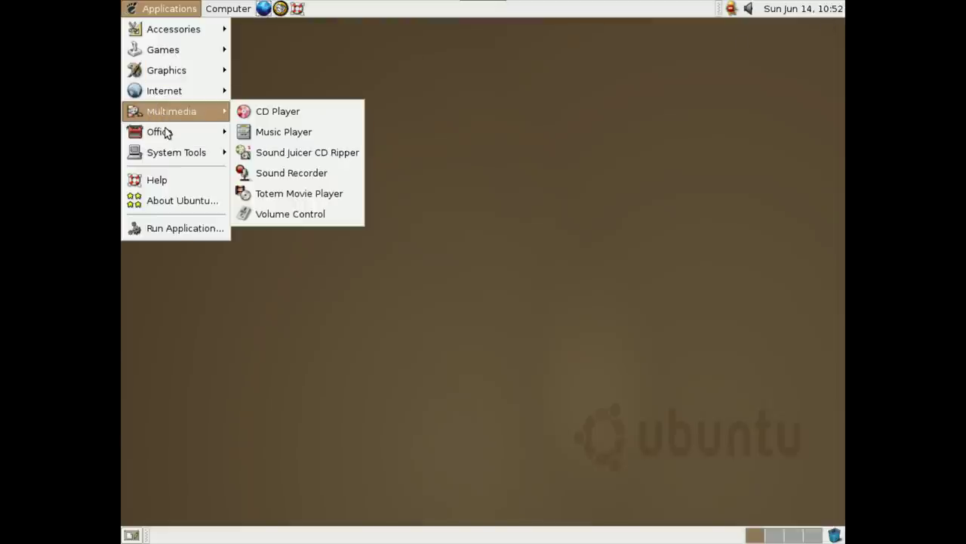
pyautogui.moveTo(178, 157)
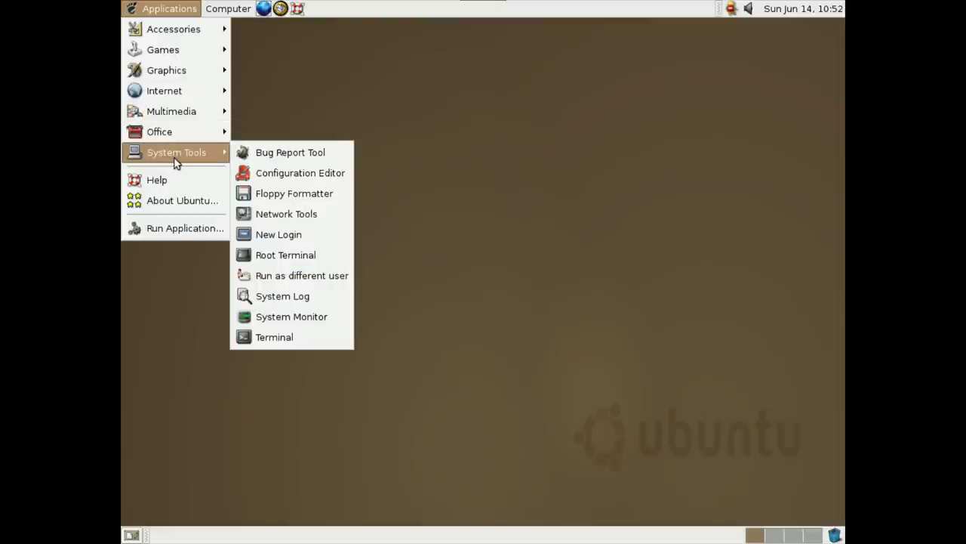
pyautogui.click(269, 172)
# - Browse the top-level configuration folders, expand system, view the http_proxy keys, and expand gstreamer
pyautogui.click(283, 112)
pyautogui.click(278, 146)
pyautogui.click(281, 158)
pyautogui.click(281, 174)
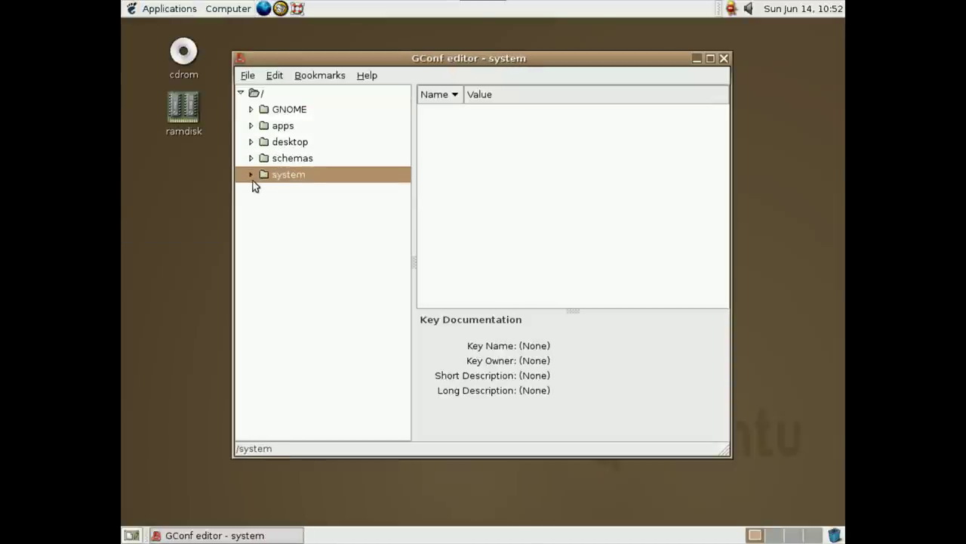
pyautogui.click(251, 178)
pyautogui.click(277, 220)
pyautogui.click(264, 206)
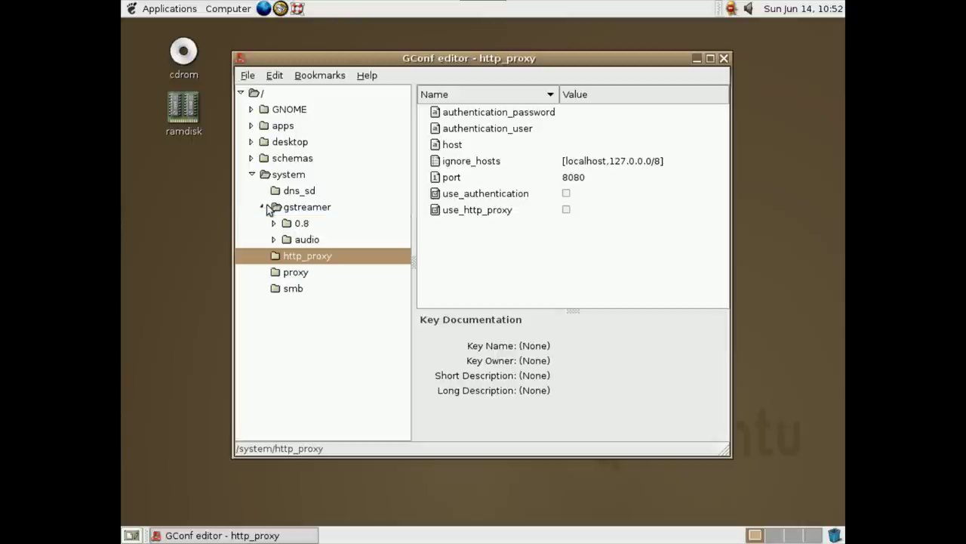
# - Examine the default keys of gstreamer 0.8, read the videosink key documentation, and view the smb keys
pyautogui.click(274, 222)
pyautogui.click(290, 240)
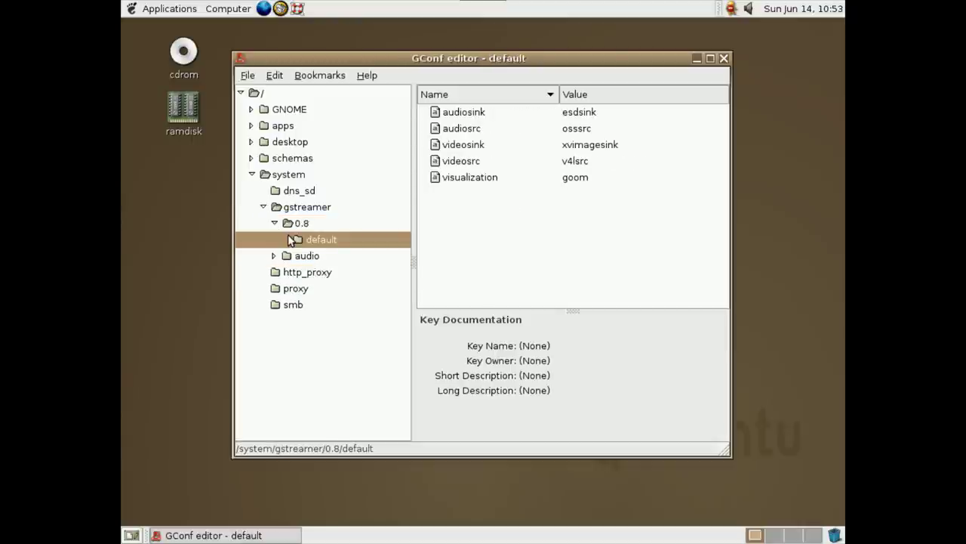
pyautogui.click(579, 145)
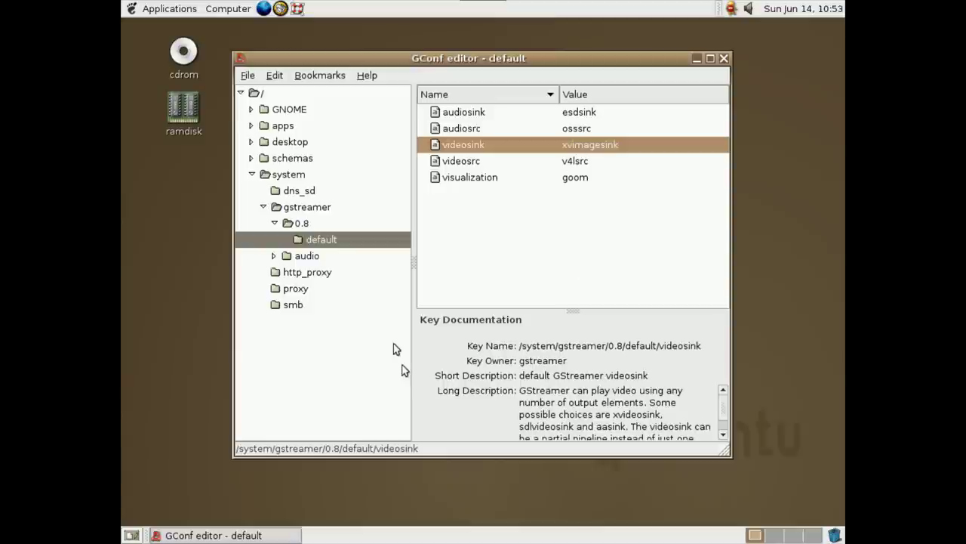
pyautogui.click(303, 305)
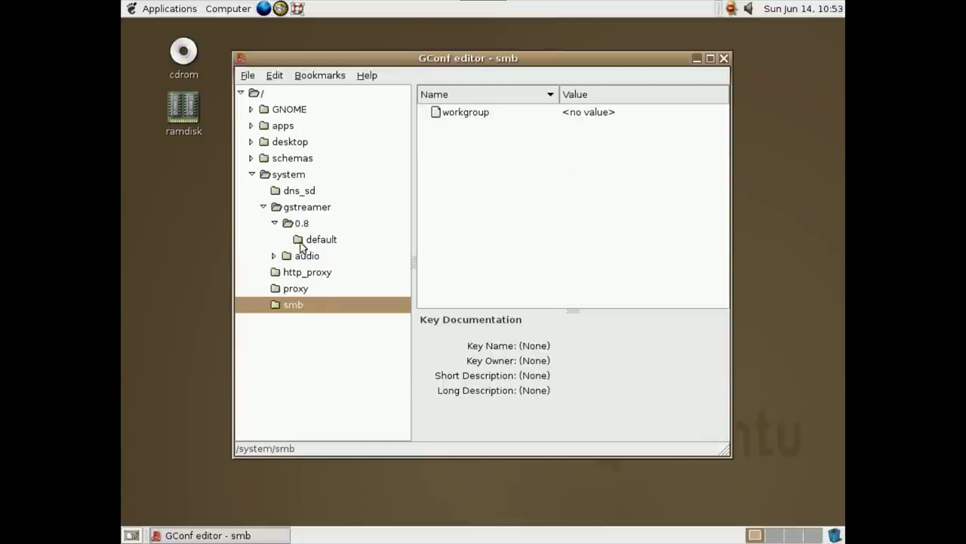
# - Expand the GNOME and apps folders to view their subfolders, and close the configuration editor
pyautogui.click(287, 173)
pyautogui.click(252, 108)
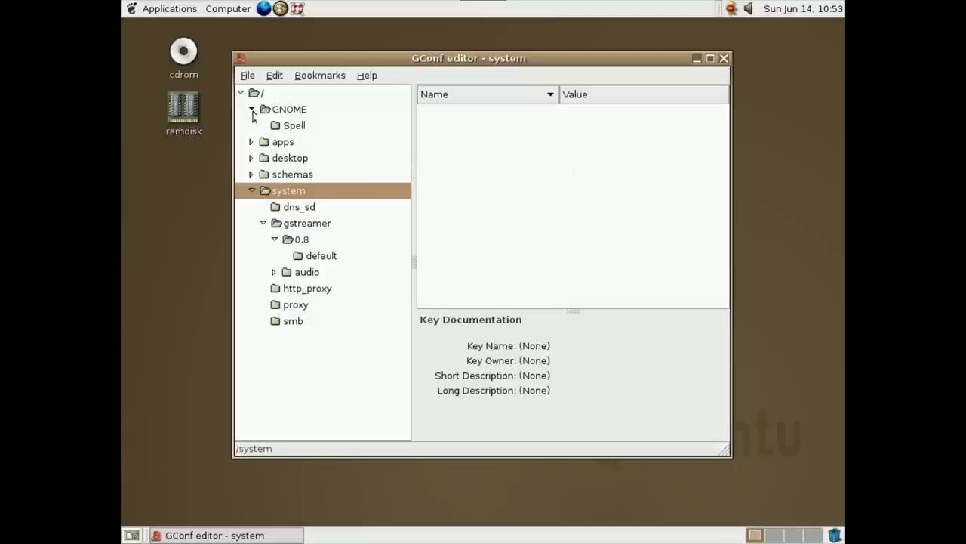
pyautogui.click(252, 141)
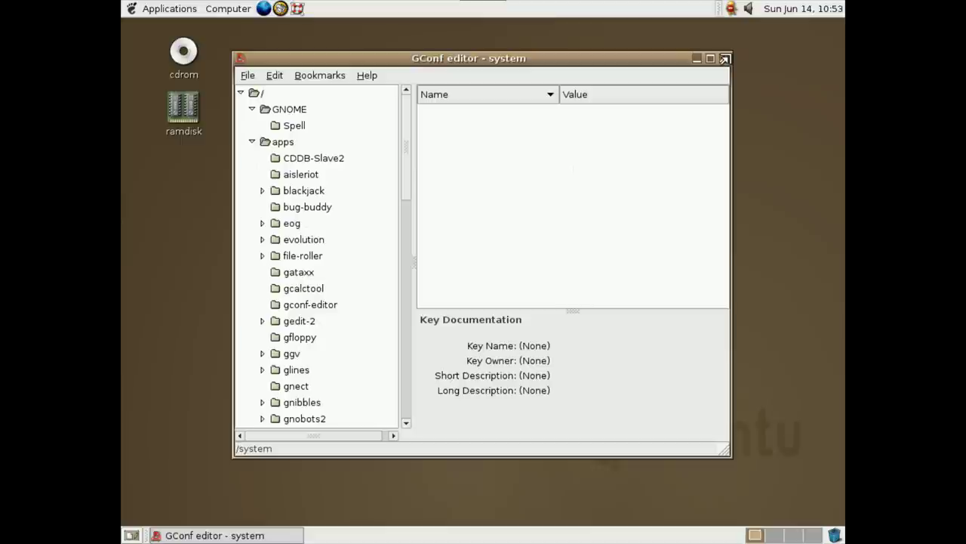
pyautogui.click(724, 58)
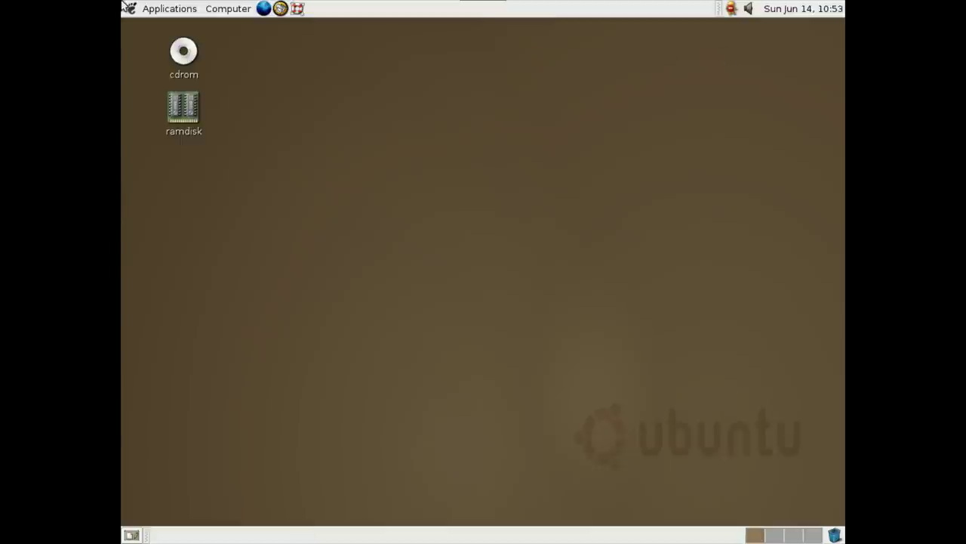
# - Launch a Root Terminal from the system tools
pyautogui.click(169, 9)
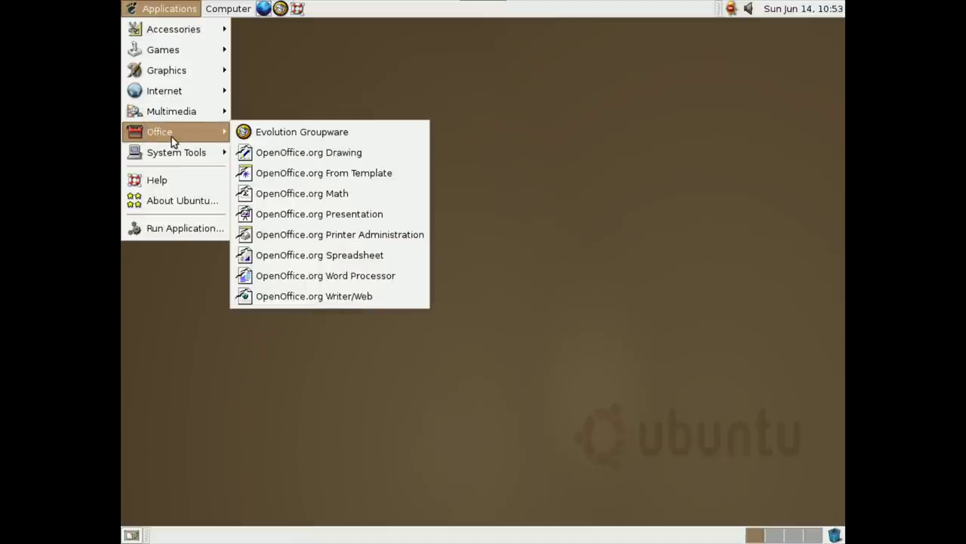
pyautogui.moveTo(177, 155)
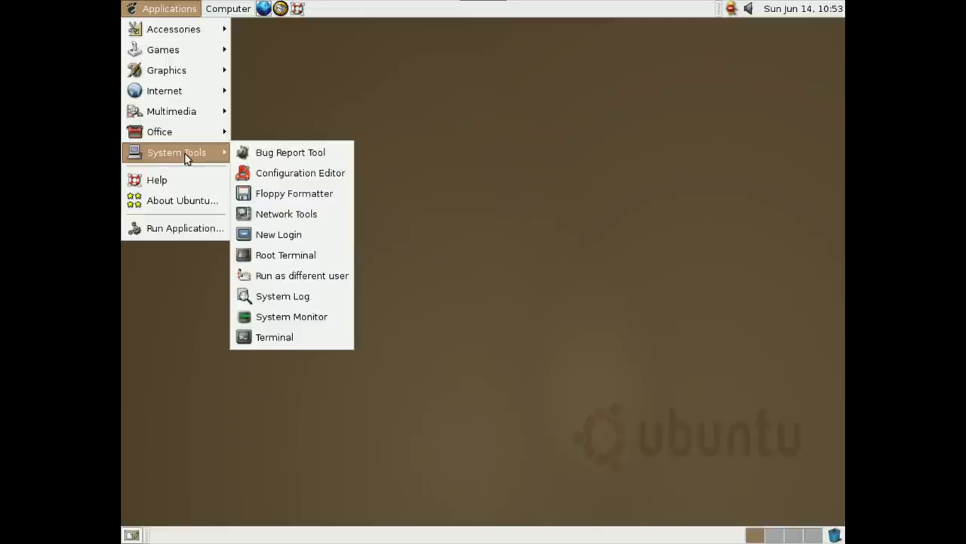
pyautogui.click(328, 255)
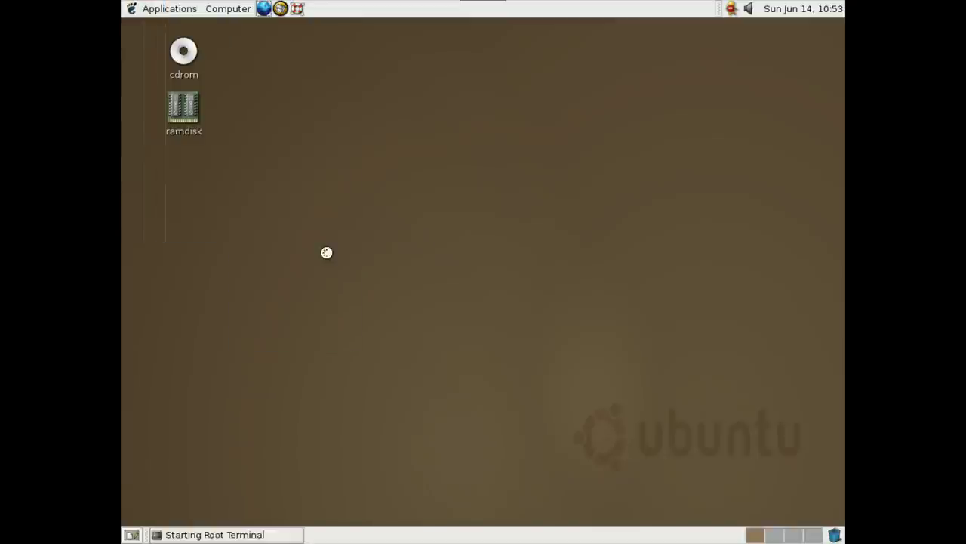
# - Launch the System Log viewer from the system tools and dismiss its error message
pyautogui.click(144, 6)
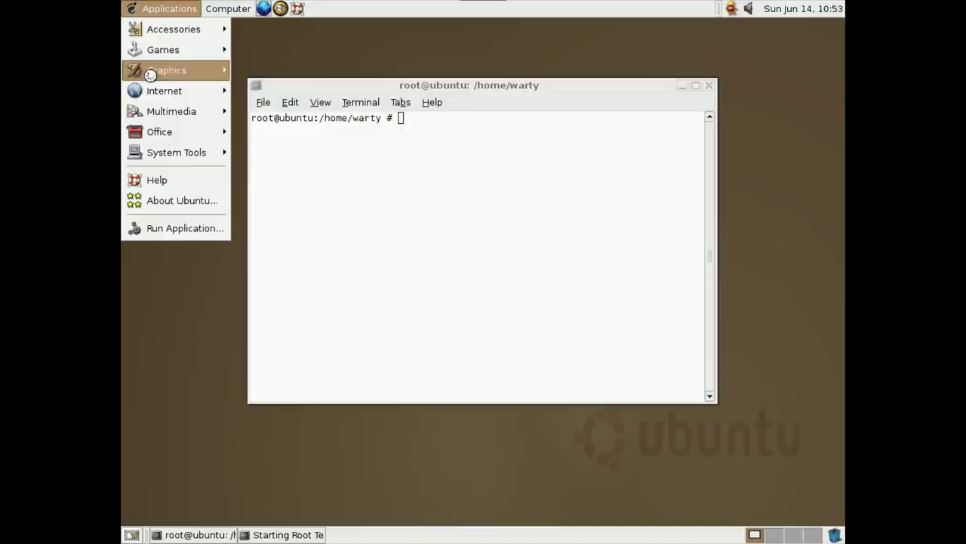
pyautogui.moveTo(160, 154)
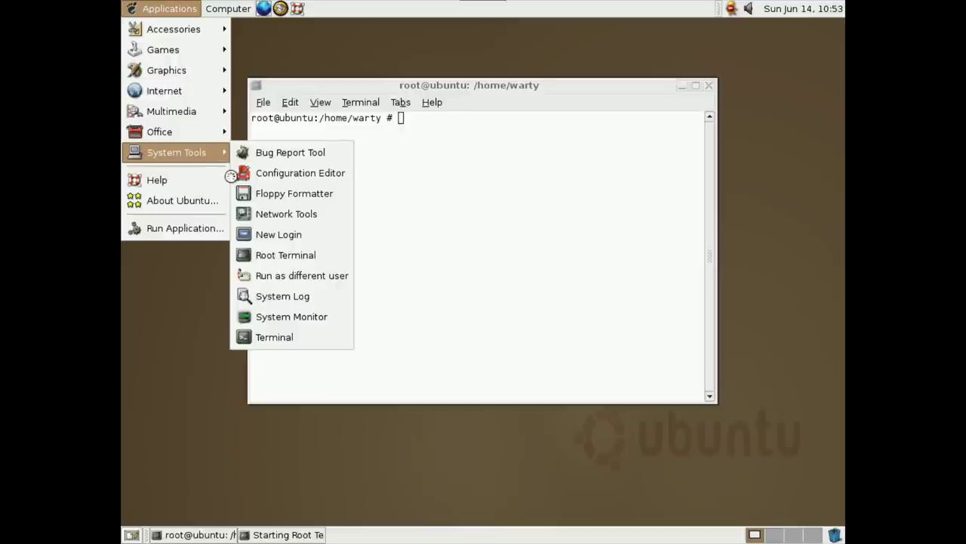
pyautogui.click(290, 299)
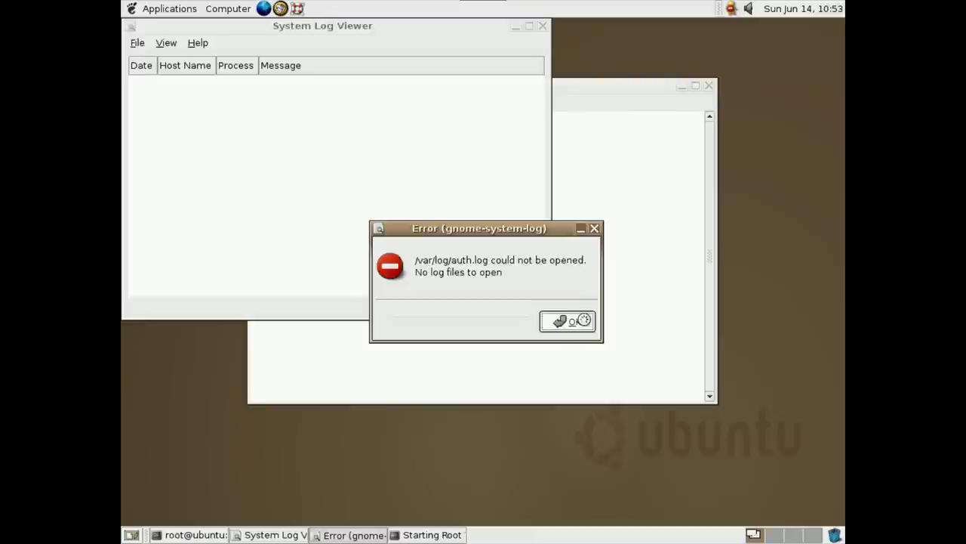
pyautogui.click(545, 323)
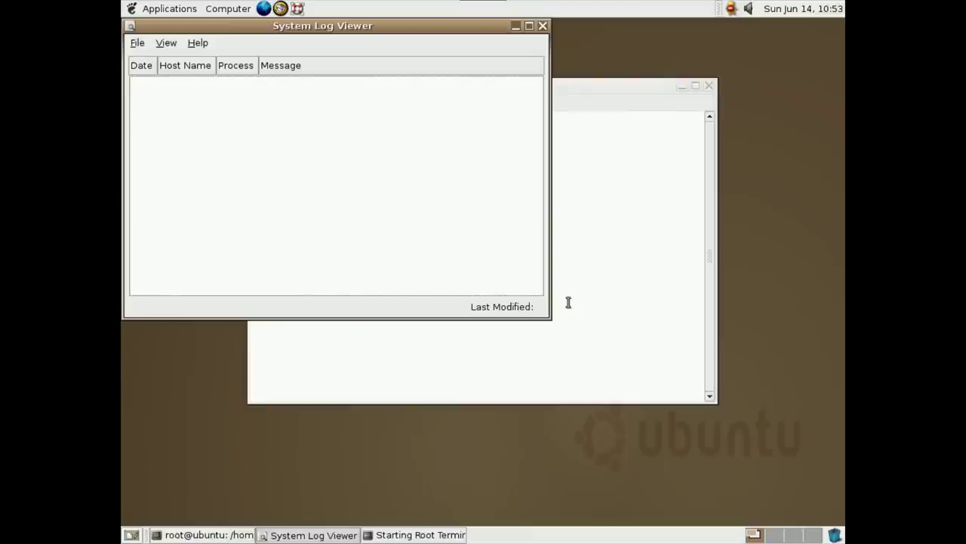
# - View the About System Log Viewer information, close it, and close the log viewer
pyautogui.click(202, 43)
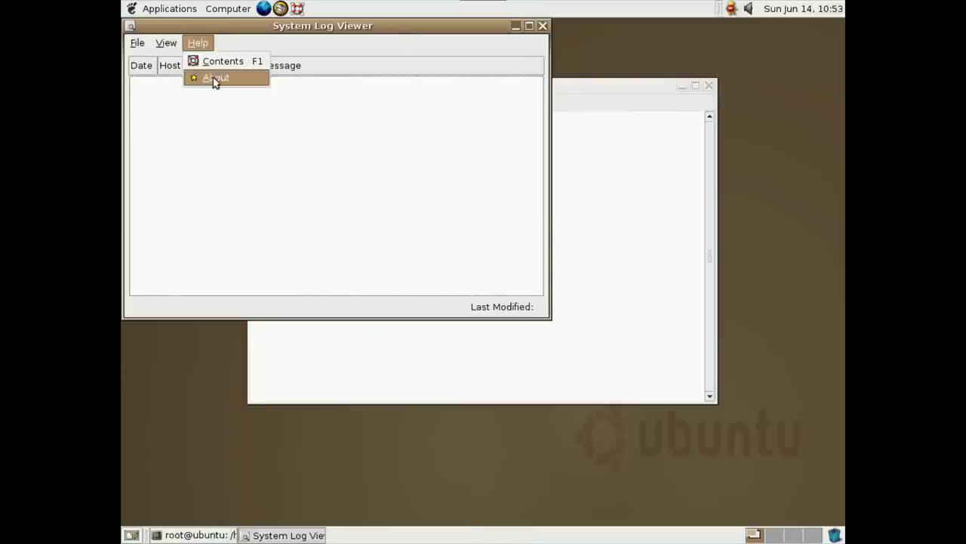
pyautogui.click(214, 85)
pyautogui.click(200, 43)
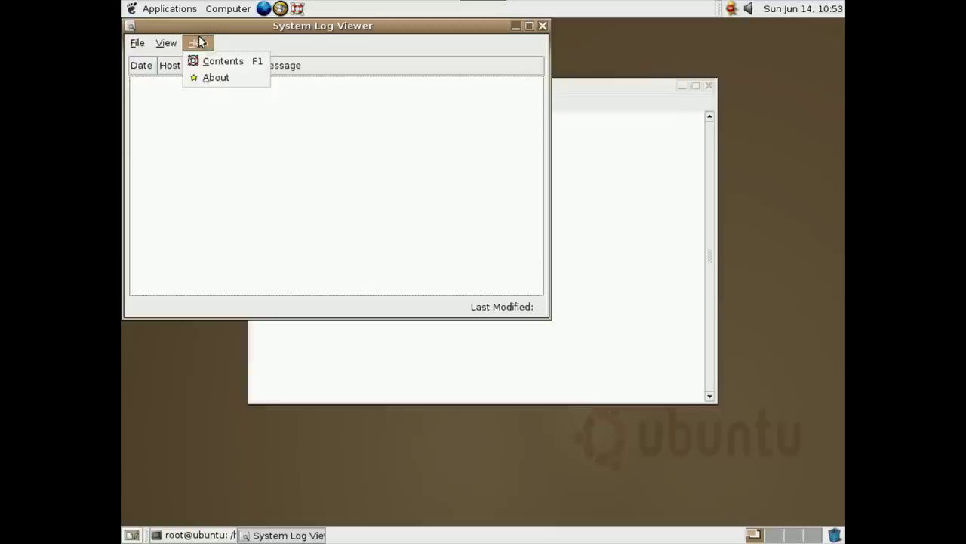
pyautogui.click(214, 81)
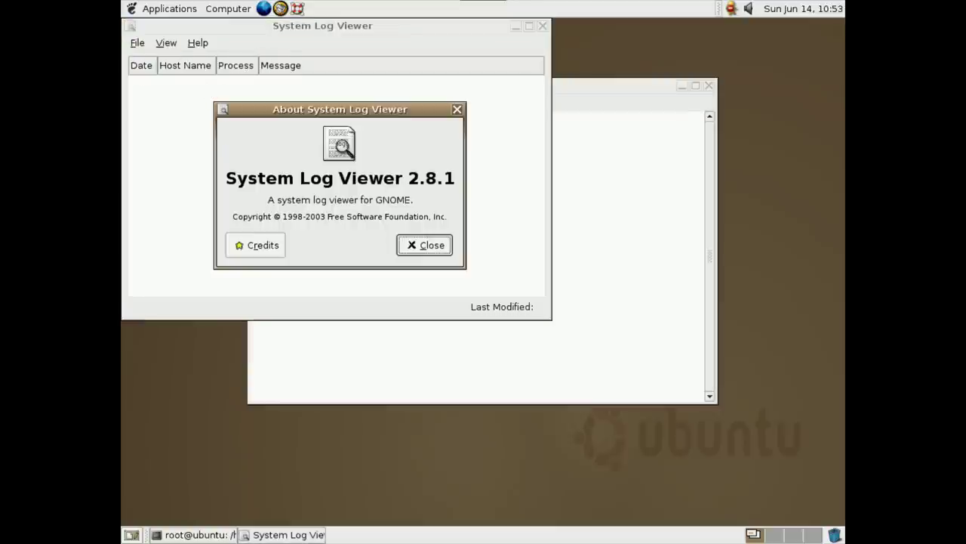
pyautogui.click(439, 249)
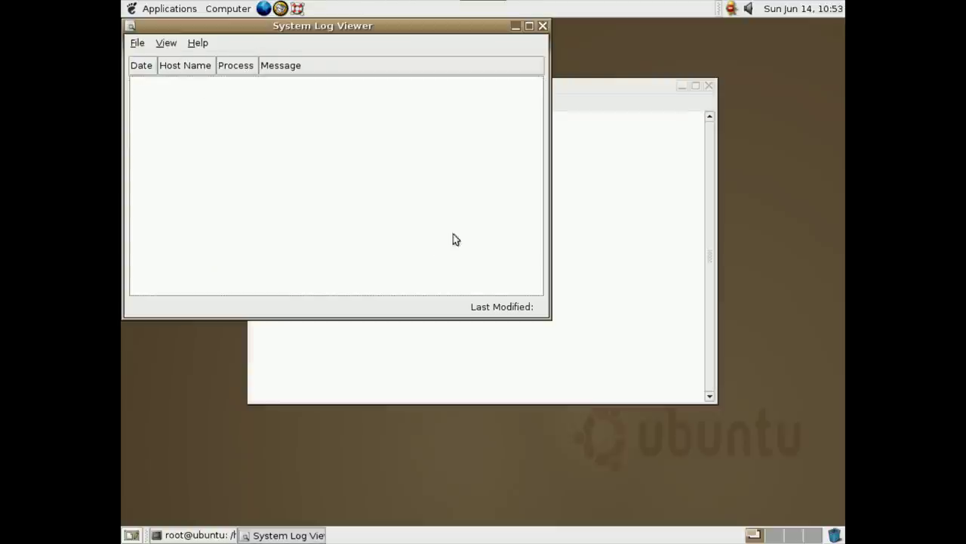
pyautogui.click(542, 25)
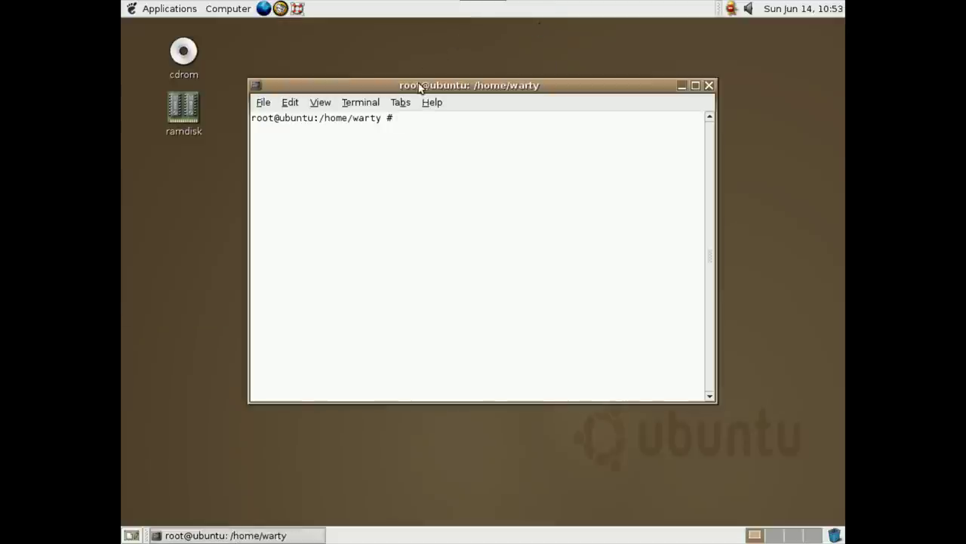
# - View the About GNOME Terminal information and close it
pyautogui.click(431, 102)
pyautogui.click(442, 139)
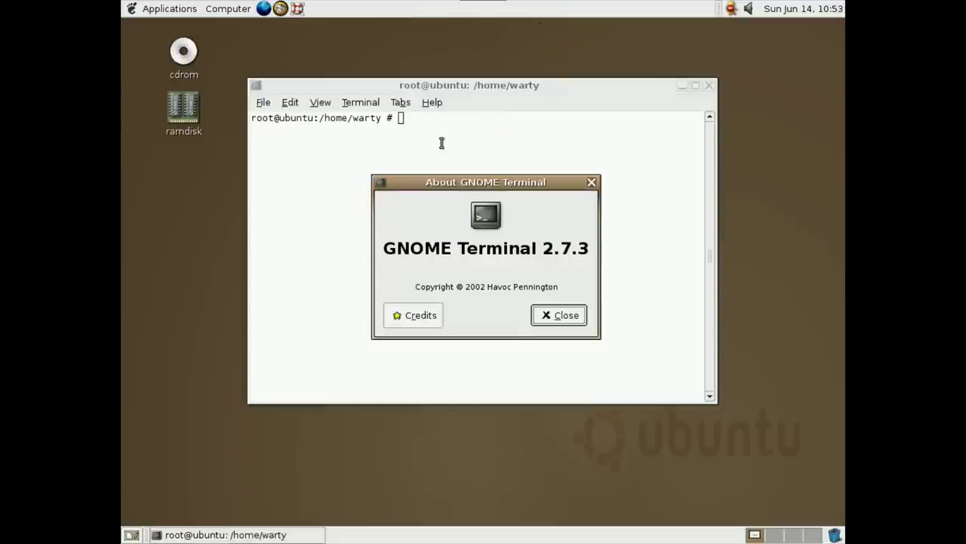
pyautogui.click(563, 317)
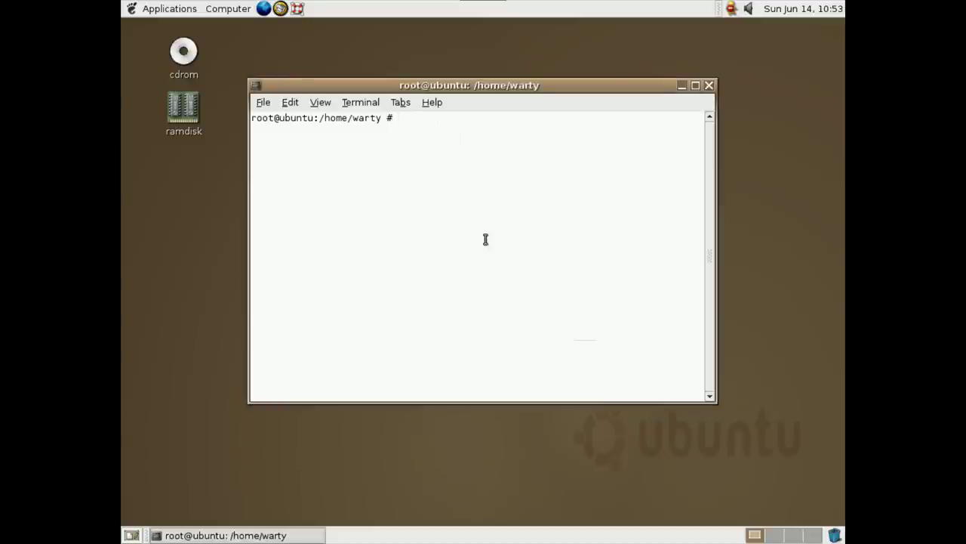
# - Test network connectivity by running ping goo.gl in the root terminal, and stop it after a few replies
pyautogui.write('pimg')
pyautogui.press('BackSpace')
pyautogui.press('BackSpace')
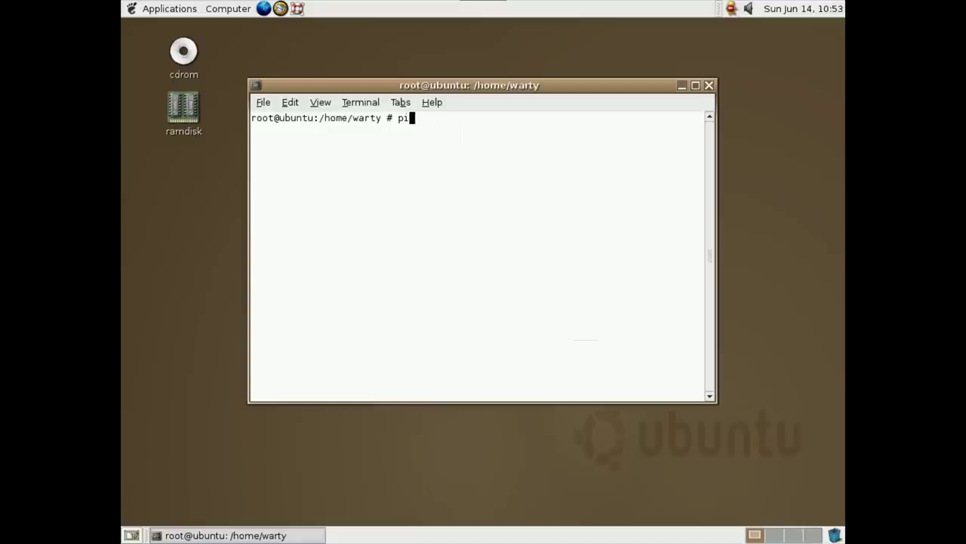
pyautogui.write('ng goo.gl')
pyautogui.press('Return')
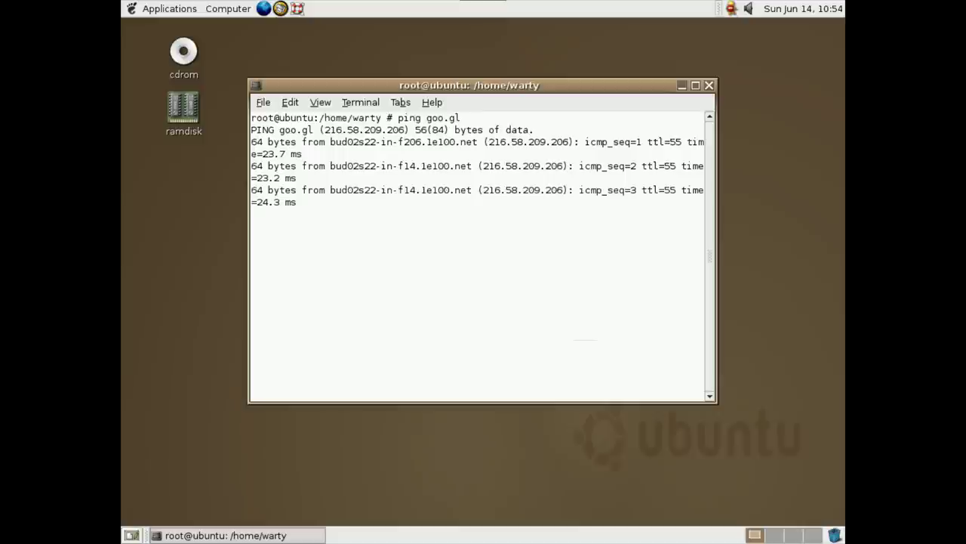
pyautogui.hotkey('ctrl', 'c')
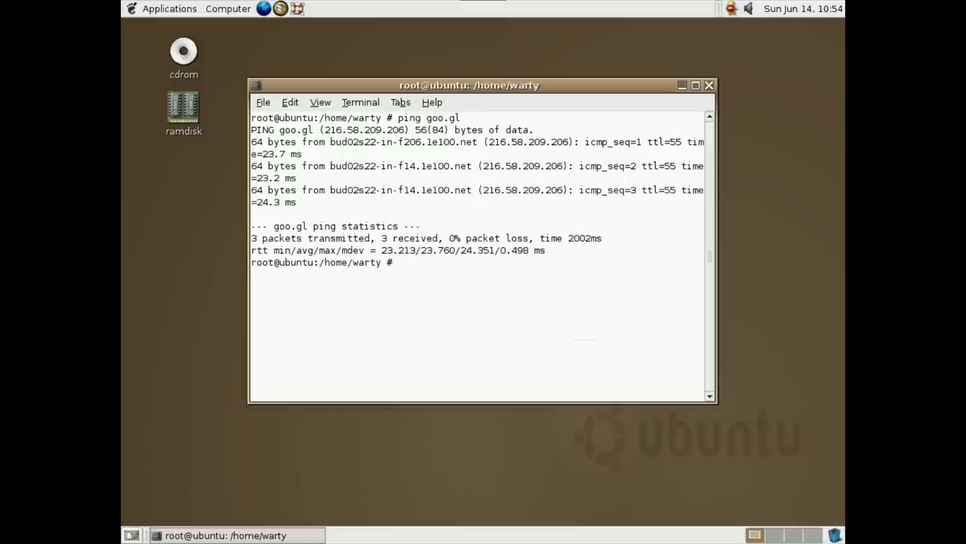
# - List the available commands beginning with ip, and run ip a and ip r to show network addresses and routes
pyautogui.write('ip')
pyautogui.press('Tab')
pyautogui.press('Tab')
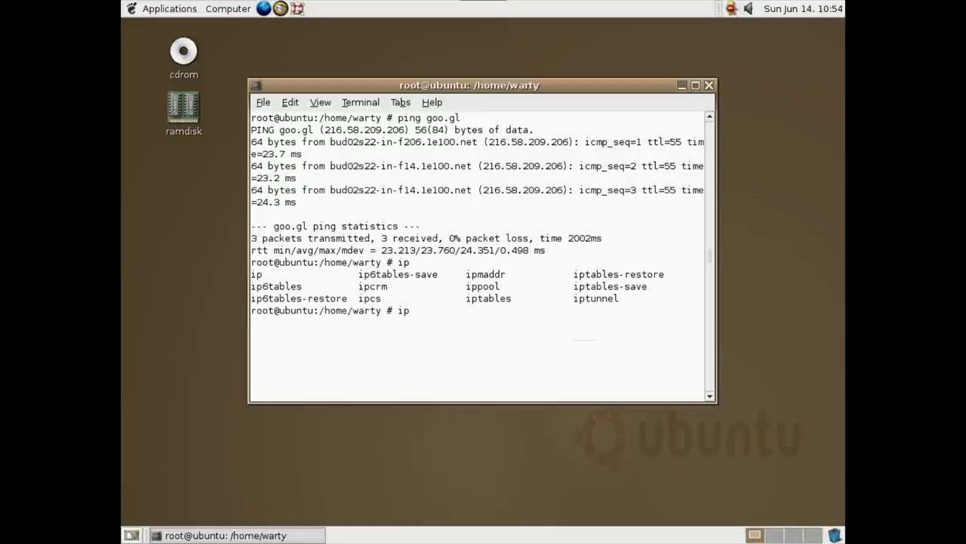
pyautogui.write('a')
pyautogui.press('Return')
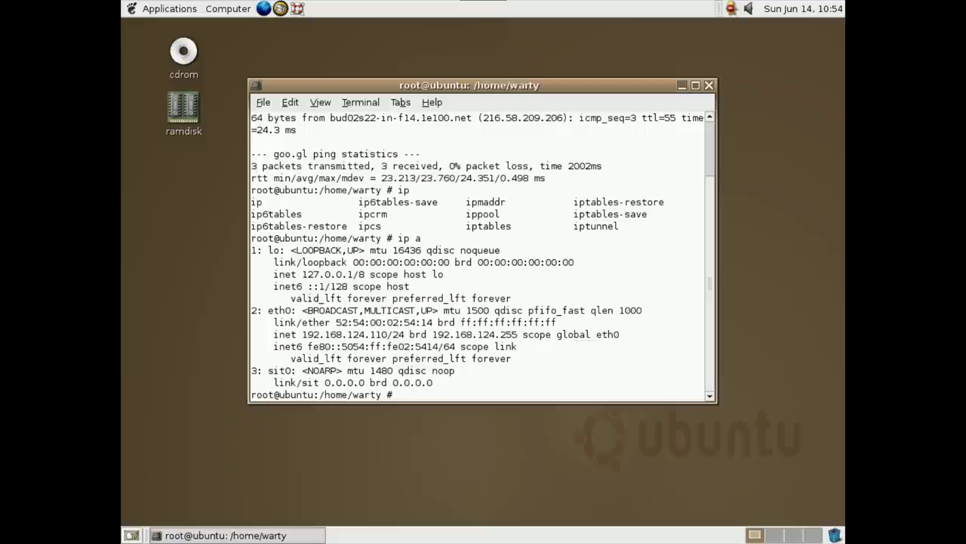
pyautogui.write('ip r')
pyautogui.press('Return')
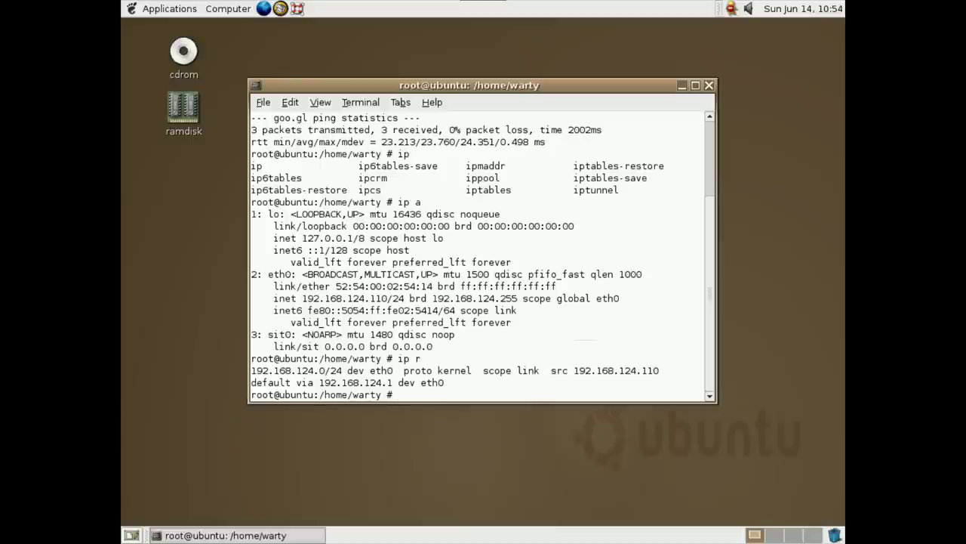
# - List the device files with ls /dev and look through the listing
pyautogui.write('ls /dev')
pyautogui.press('Return')
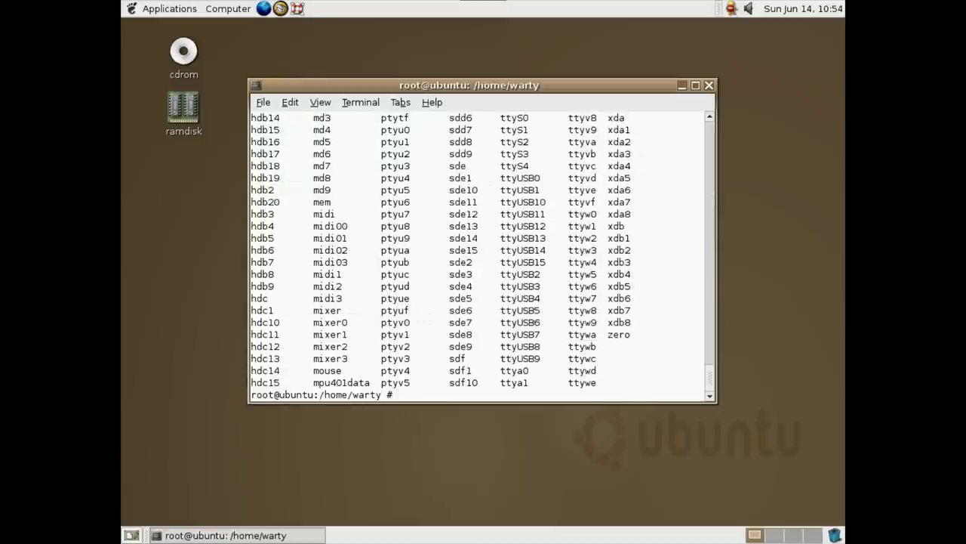
pyautogui.scroll(15, 550, 340)
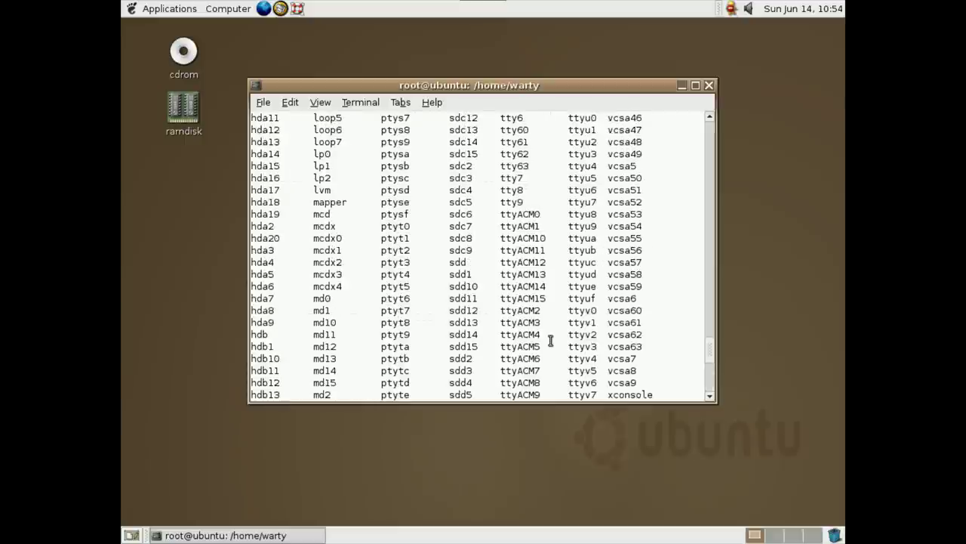
pyautogui.scroll(10, 550, 341)
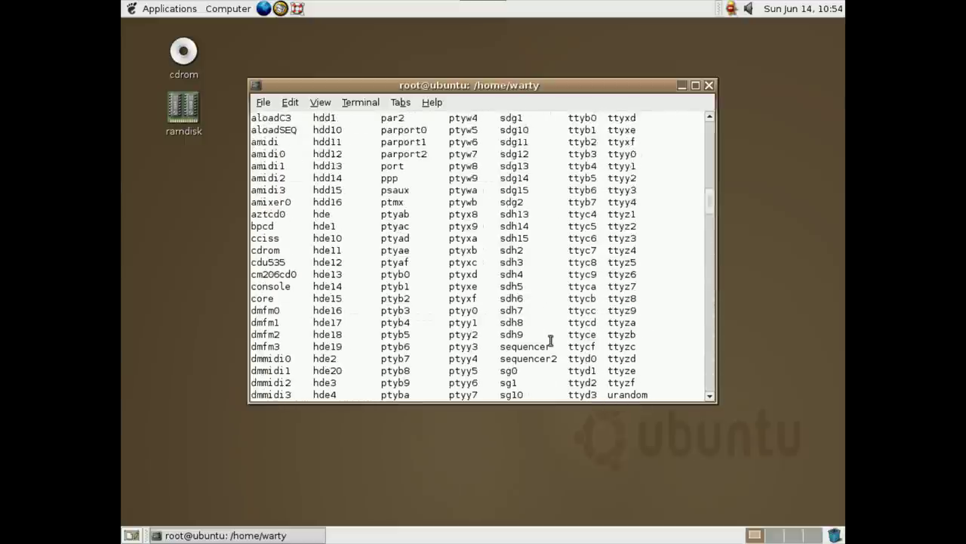
pyautogui.scroll(-12, 551, 341)
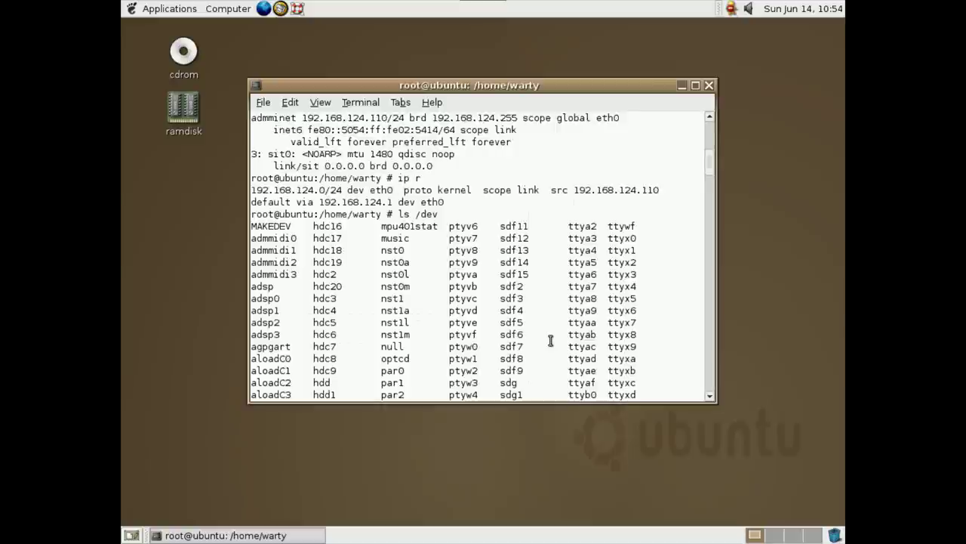
pyautogui.scroll(-15, 550, 341)
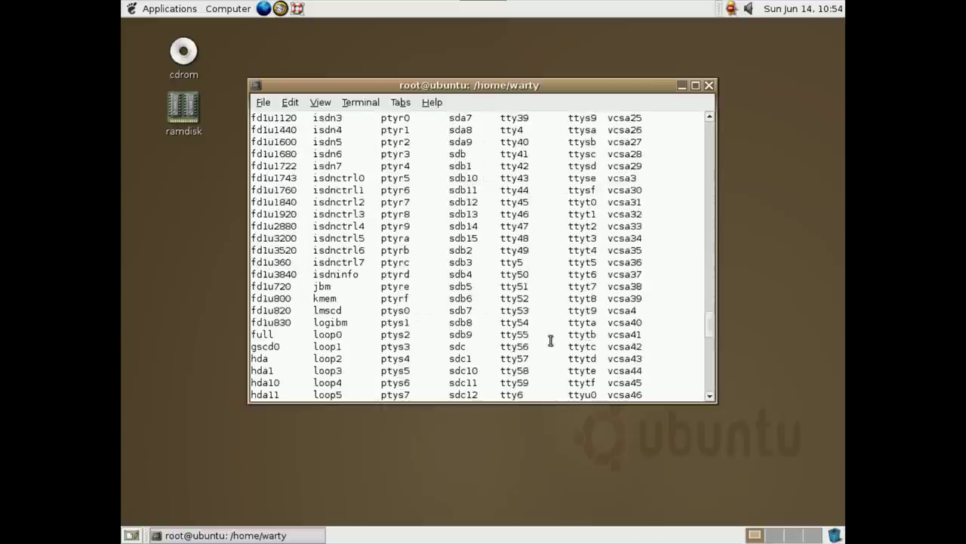
# - Try to list all network sockets with ss -a
pyautogui.write('s')
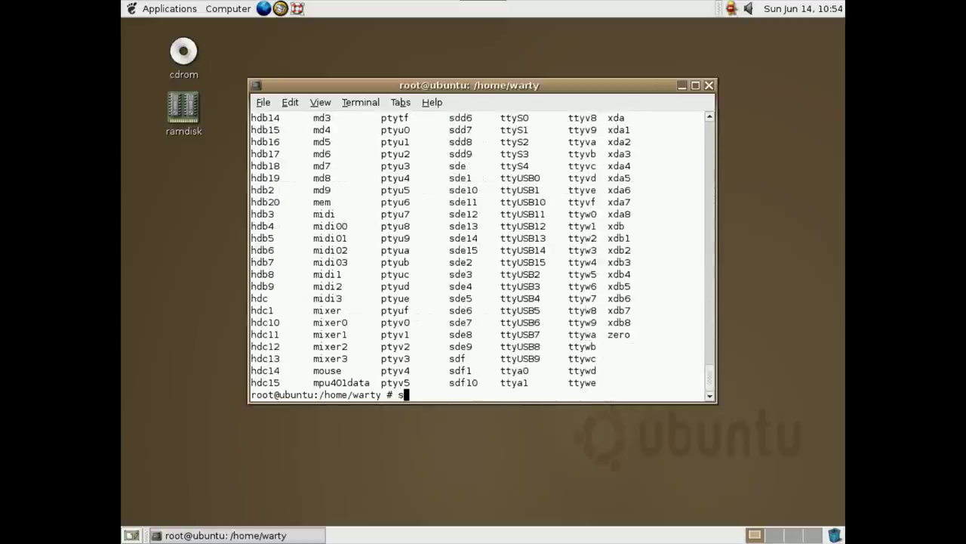
pyautogui.write('s -a')
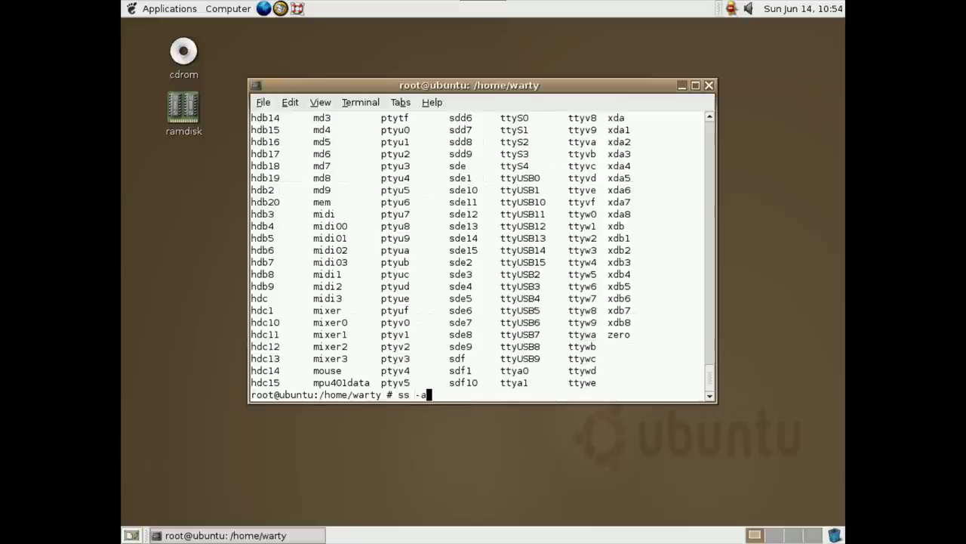
pyautogui.press('Return')
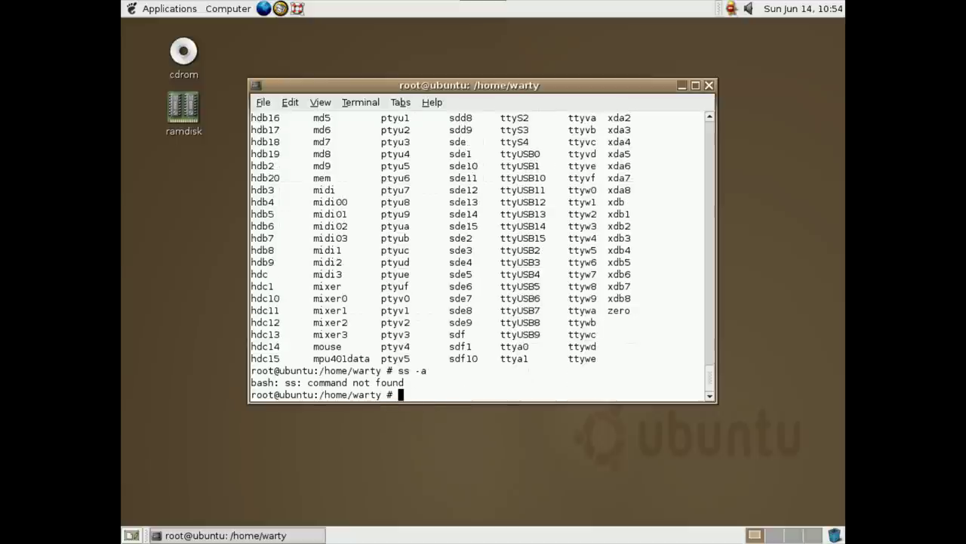
pyautogui.press('Return')
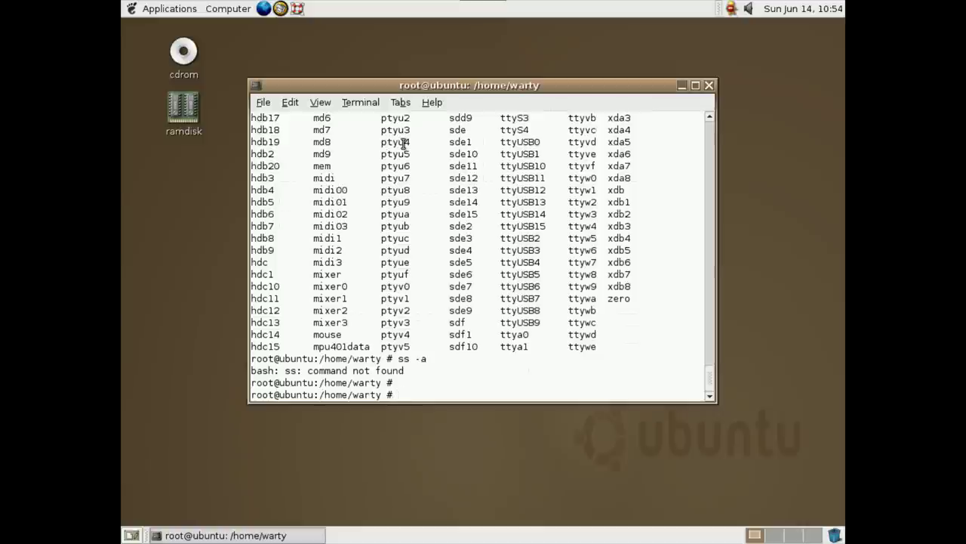
# - Show disk space usage with df -h, and run vmstat to display memory and system statistics
pyautogui.write('df ')
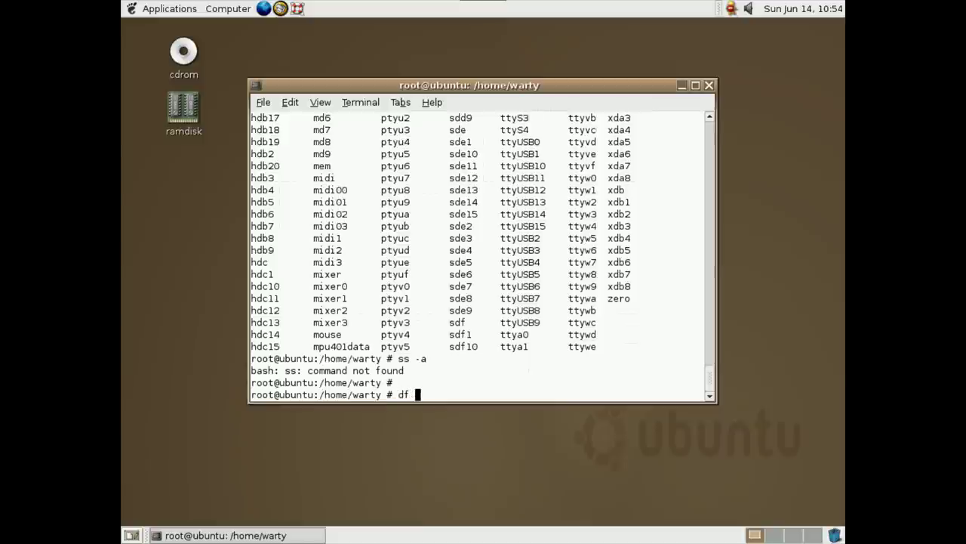
pyautogui.write('-h')
pyautogui.press('Return')
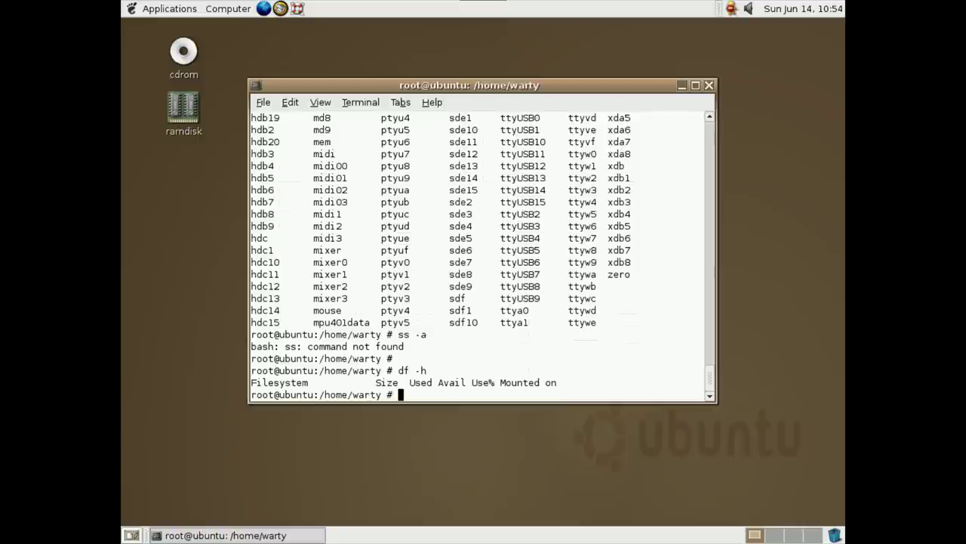
pyautogui.write('vmstat')
pyautogui.press('Return')
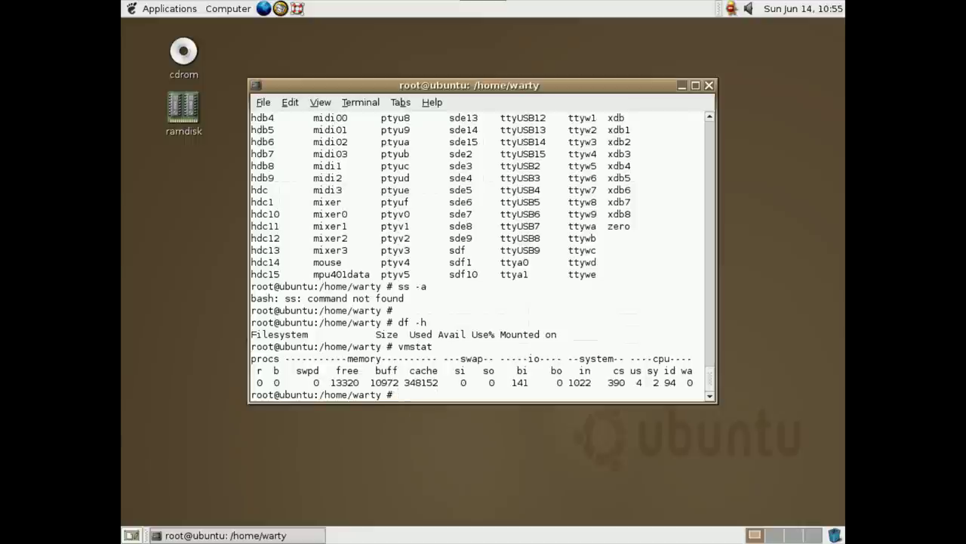
# - Open /etc/apt/sources.list in vi to view the package sources, and quit the editor without changes
pyautogui.write('vi /etc/c')
pyautogui.press('Tab')
pyautogui.press('Tab')
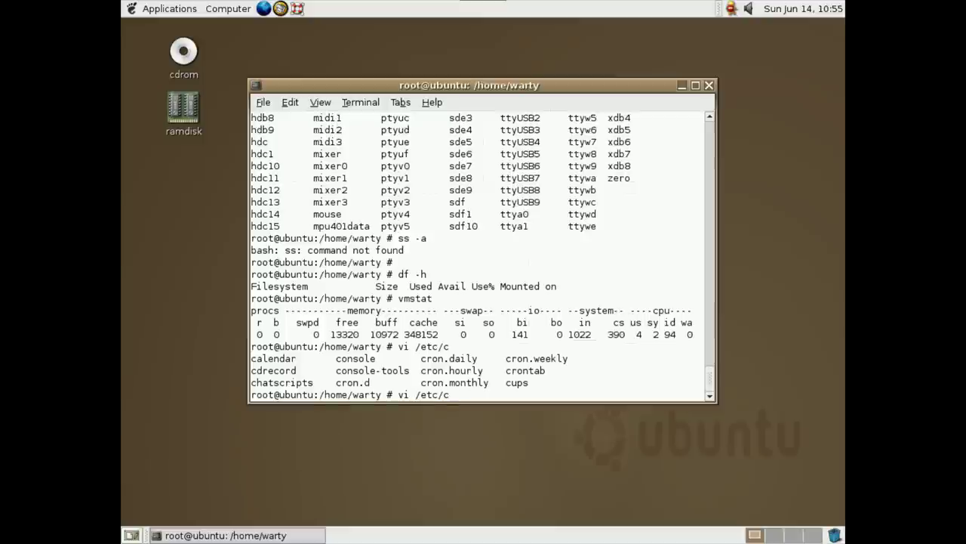
pyautogui.write('a')
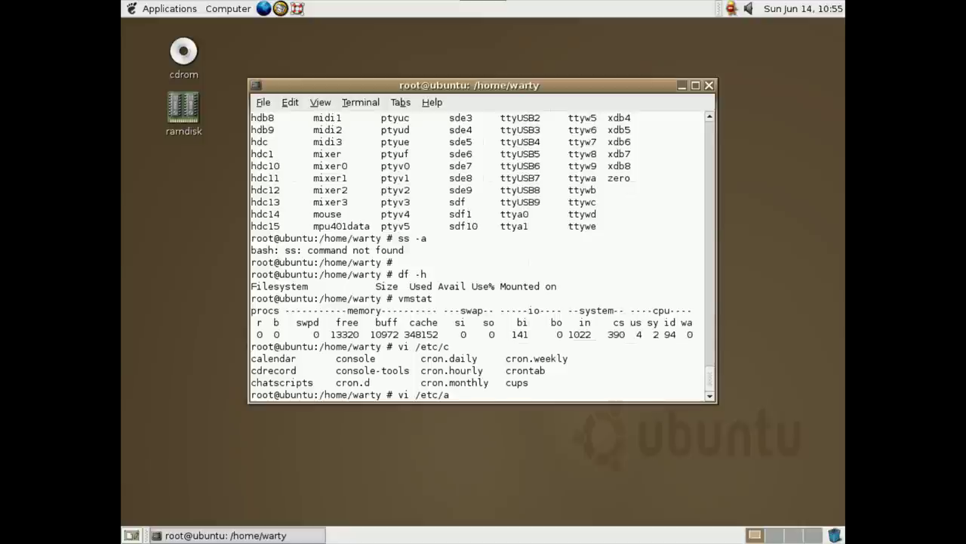
pyautogui.write('p')
pyautogui.press('Tab')
pyautogui.press('Tab')
pyautogui.write('t')
pyautogui.press('Tab')
pyautogui.write('s')
pyautogui.press('Tab')
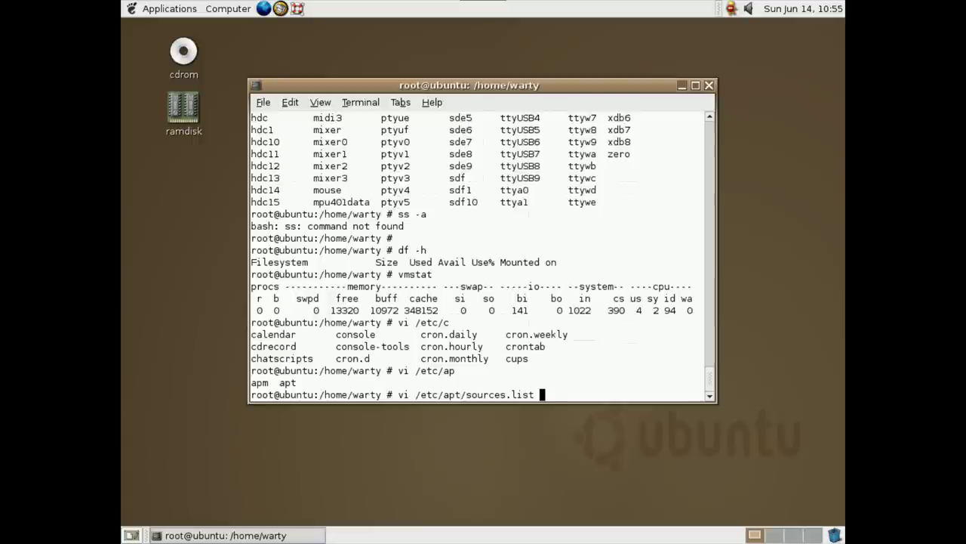
pyautogui.press('Return')
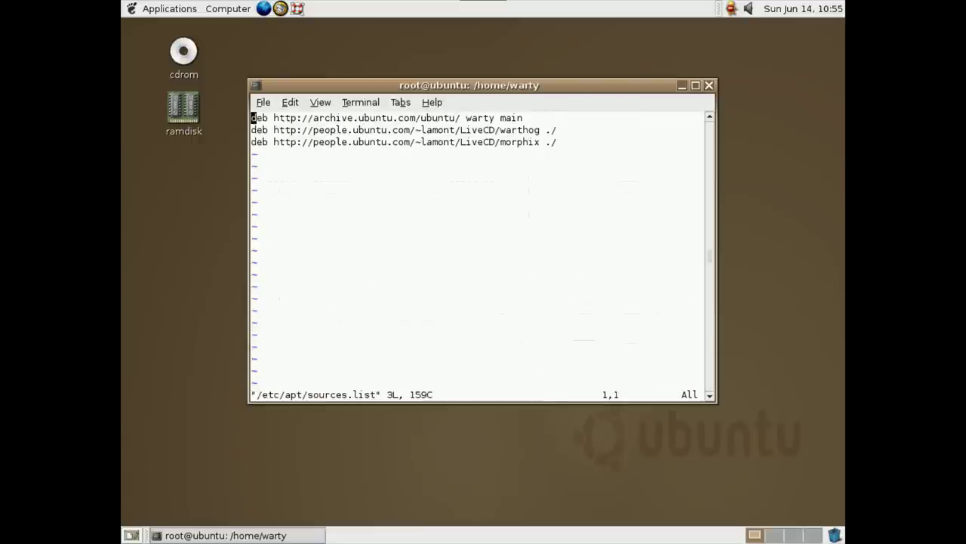
pyautogui.write(':q')
pyautogui.press('Return')
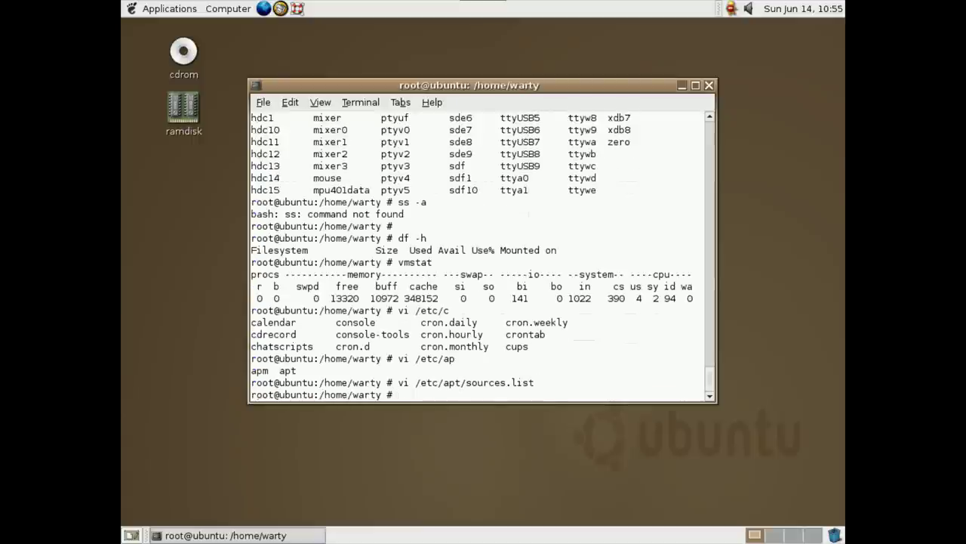
# - Try to refresh the package lists with aptitude update
pyautogui.write('apti')
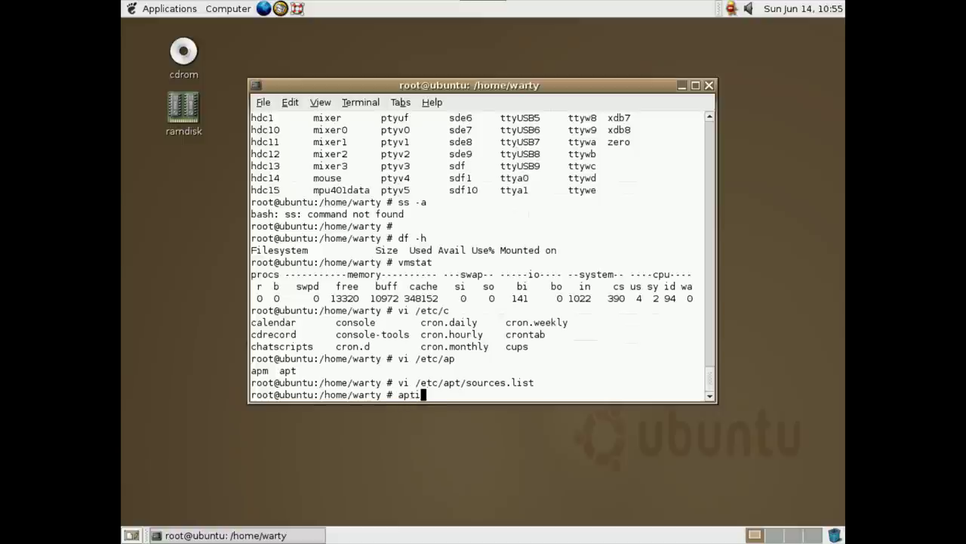
pyautogui.press('Tab')
pyautogui.write('update')
pyautogui.press('Return')
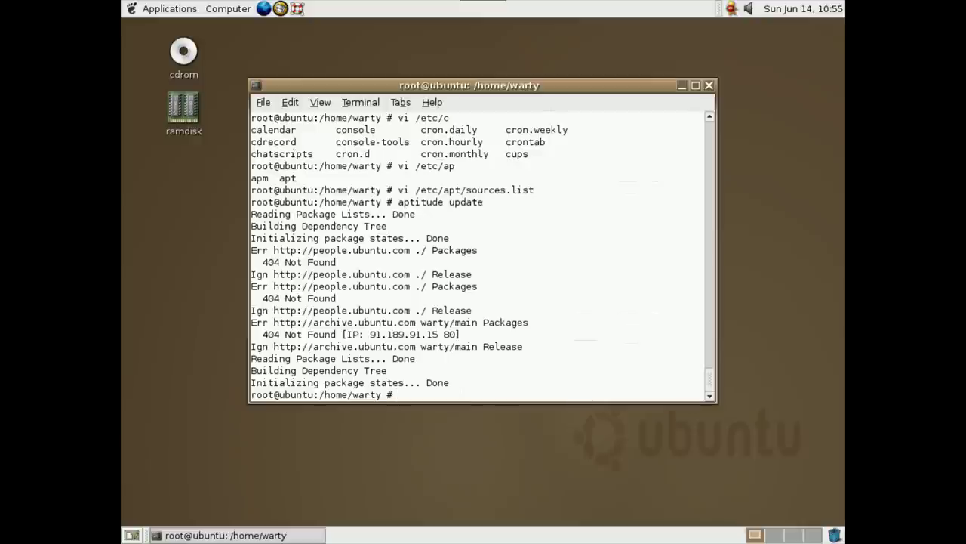
# - Start aptitude's interactive interface, expand Obsolete and Locally Created Packages and its admin section, and quit
pyautogui.write('apt')
pyautogui.write('titude')
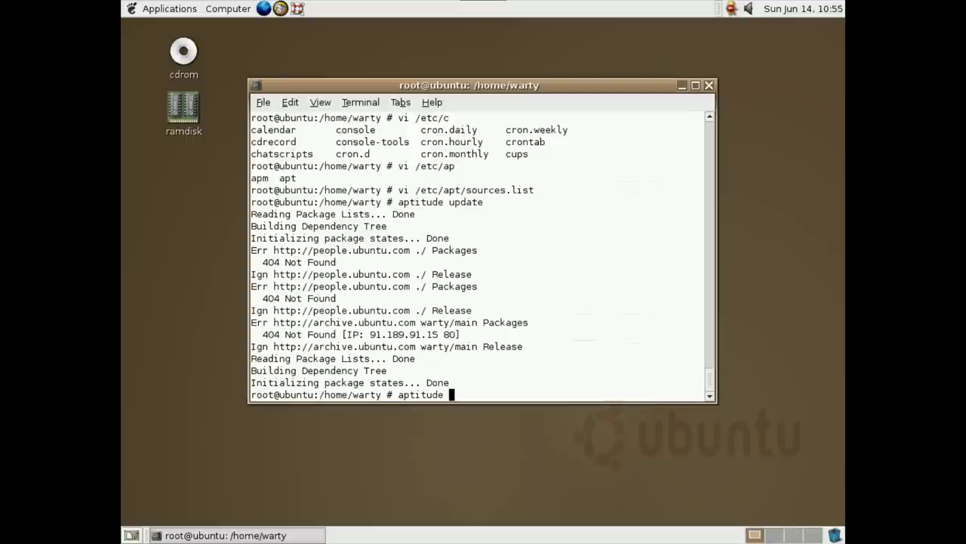
pyautogui.press('Return')
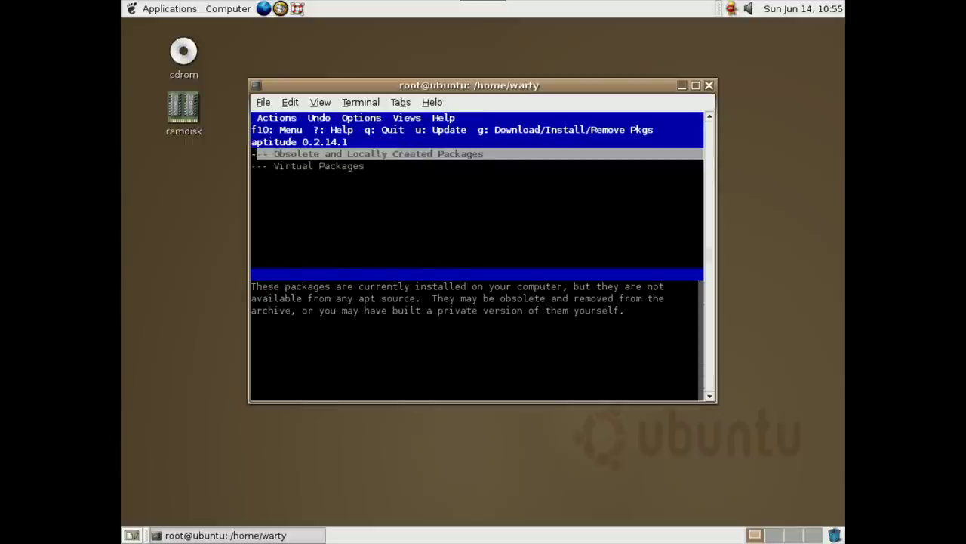
pyautogui.press('Return')
pyautogui.press('Down')
pyautogui.press('Down')
pyautogui.press('Return')
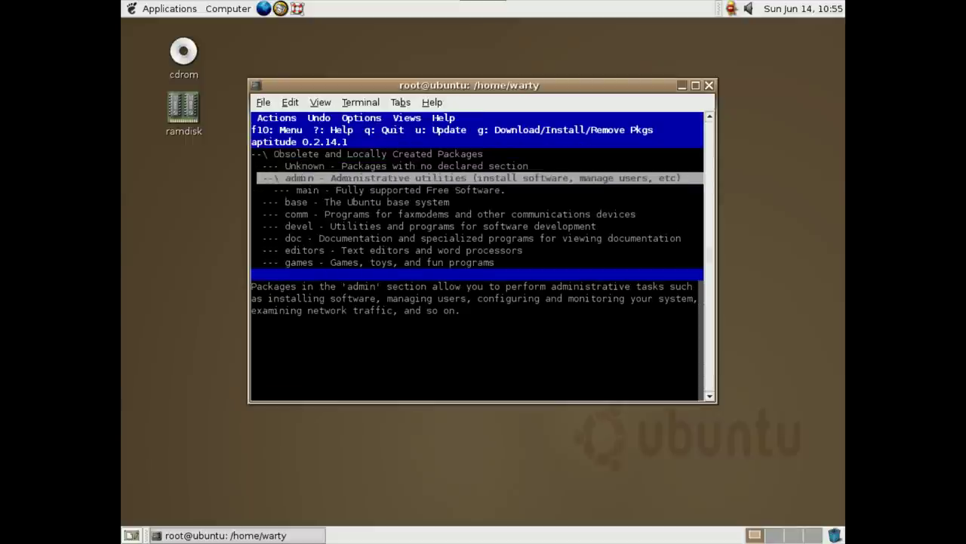
pyautogui.press('q')
pyautogui.press('Left')
pyautogui.press('Return')
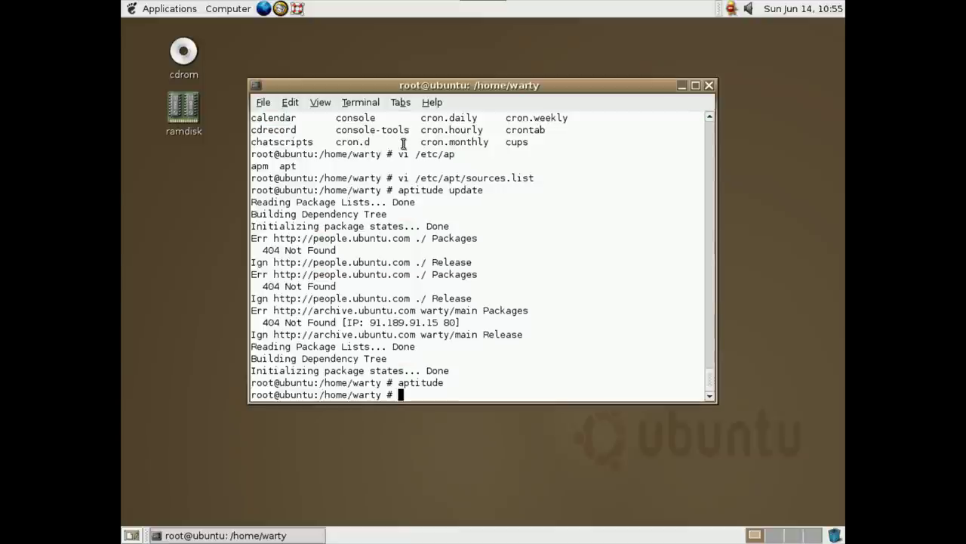
# - Run apt-get without a command to show its usage help, and highlight the apt version number in the output
pyautogui.write('apt-get\\')
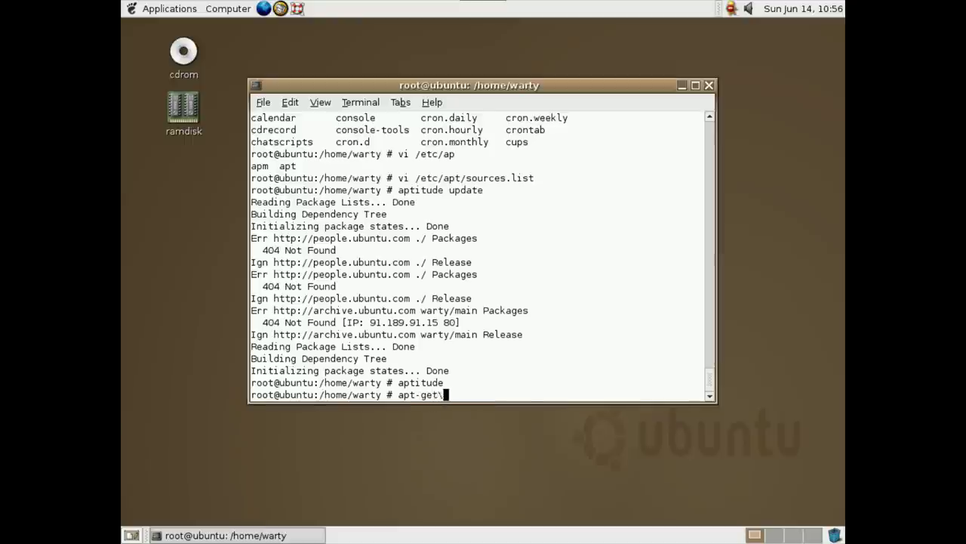
pyautogui.press('Return')
pyautogui.press('Return')
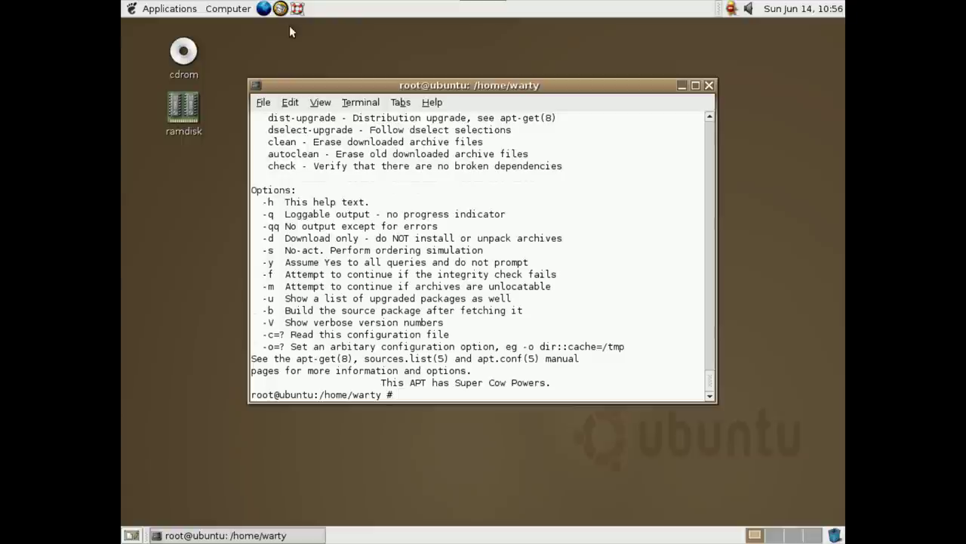
pyautogui.scroll(5, 411, 210)
pyautogui.scroll(5, 412, 210)
pyautogui.scroll(-9, 411, 210)
pyautogui.scroll(4, 411, 210)
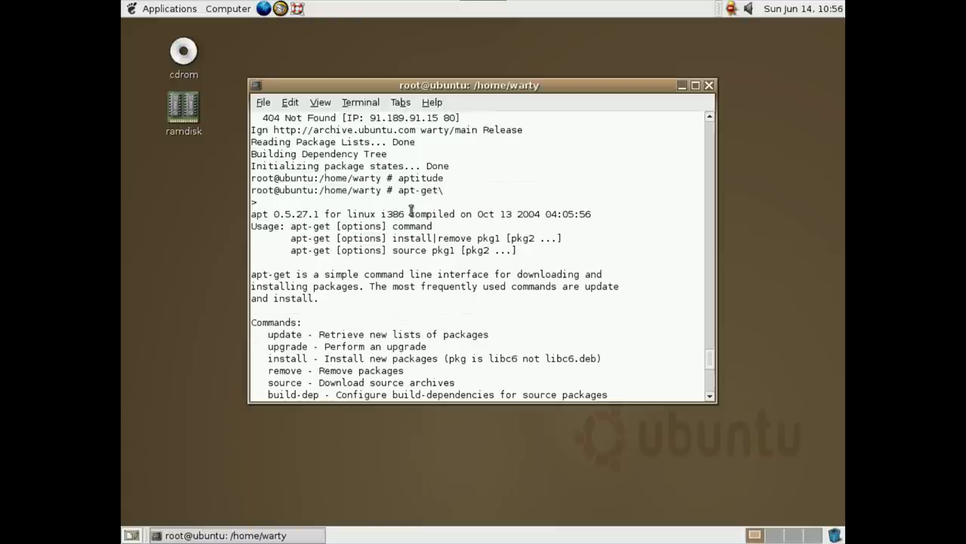
pyautogui.doubleClick(302, 215)
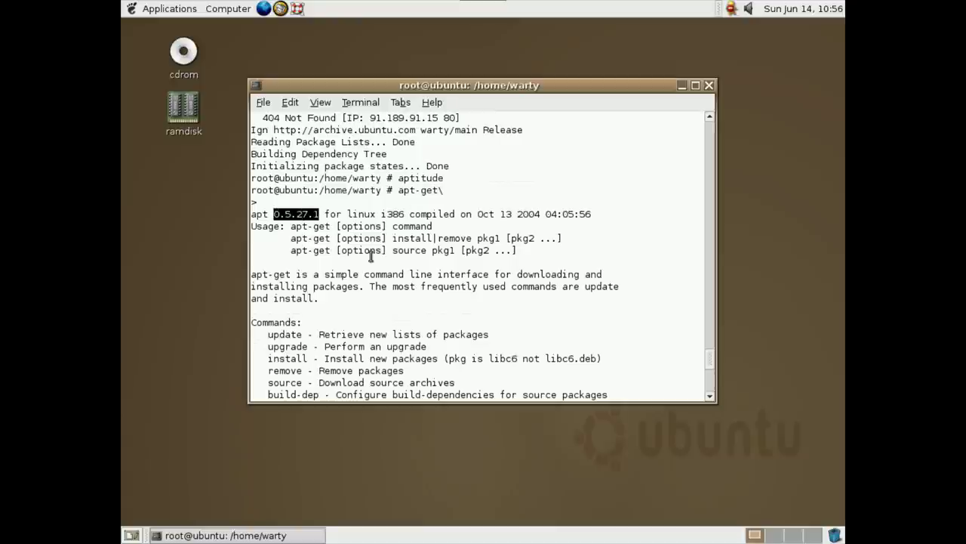
pyautogui.scroll(-8, 377, 262)
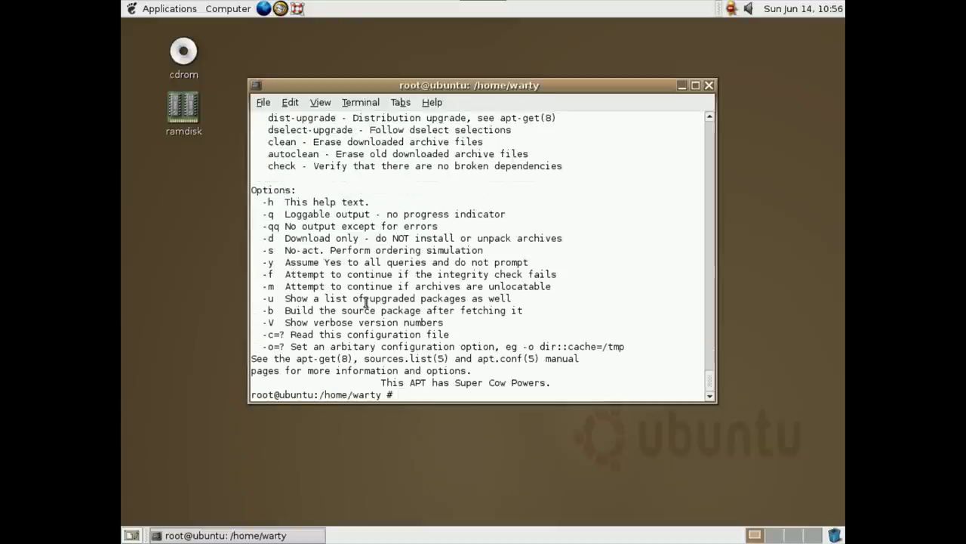
# - Close the terminal window, and briefly show the clock's calendar
pyautogui.click(709, 86)
pyautogui.click(800, 9)
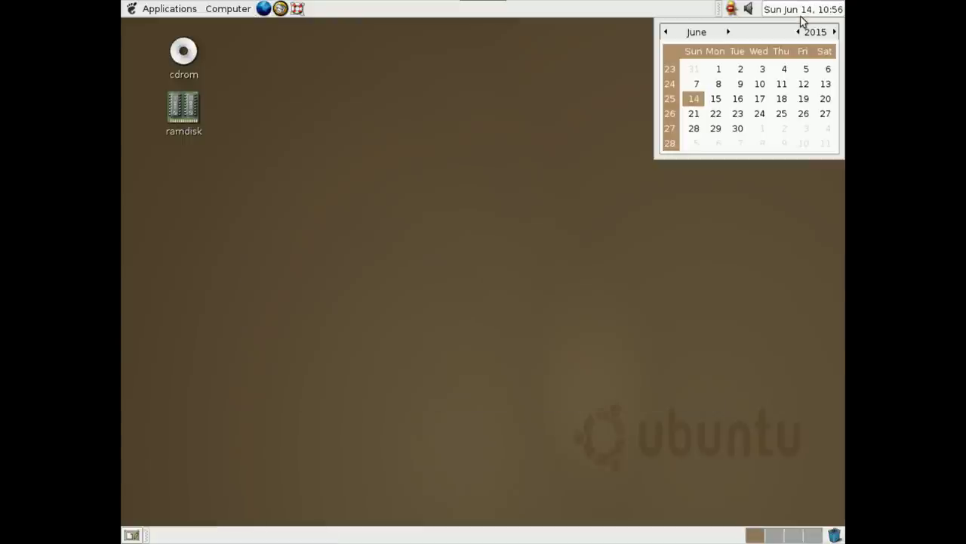
pyautogui.click(802, 9)
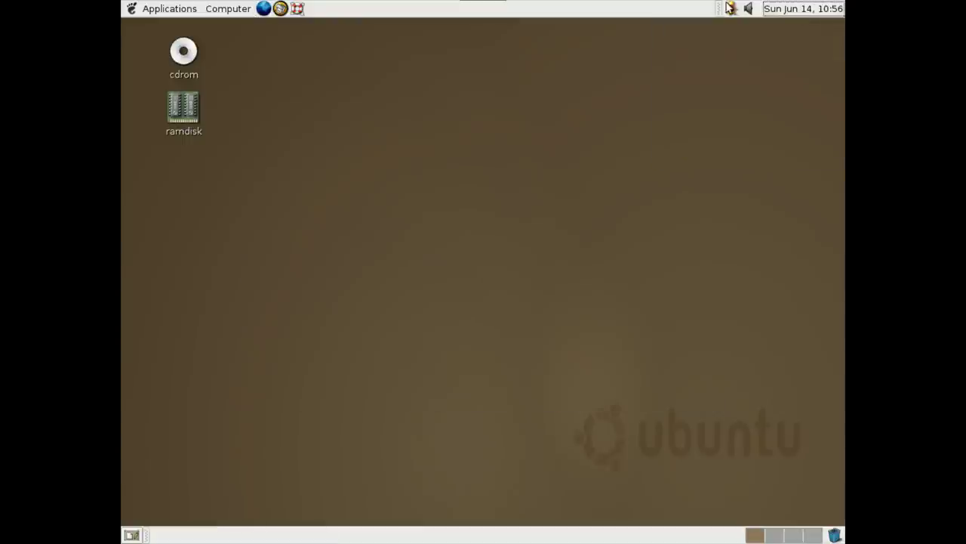
# - Show the About GNOME information for the desktop, and close it after reading the version details
pyautogui.rightClick(480, 4)
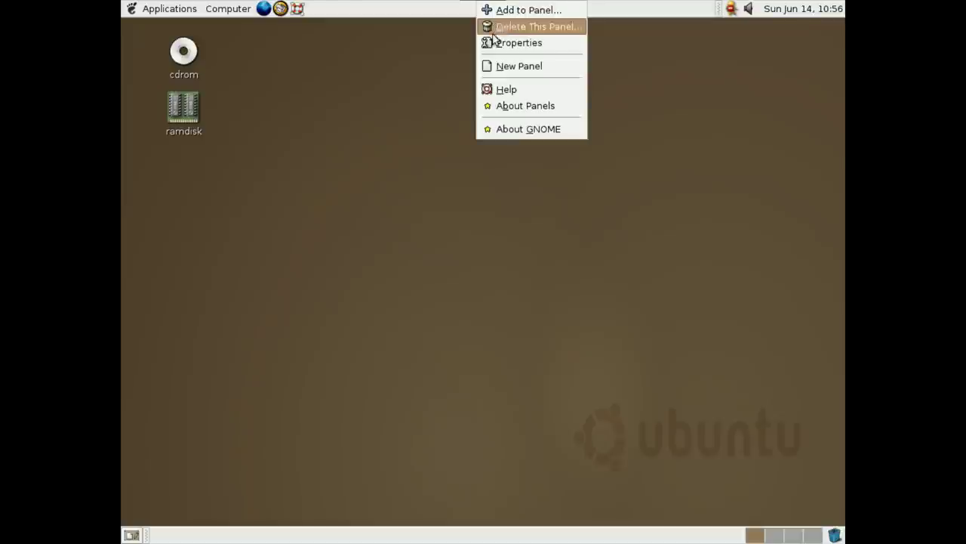
pyautogui.click(523, 133)
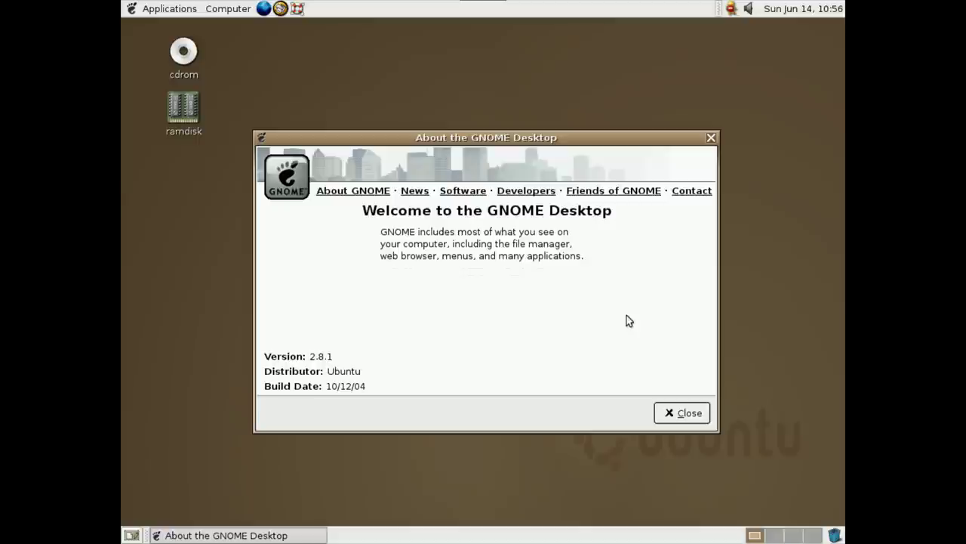
pyautogui.click(664, 407)
pyautogui.click(227, 8)
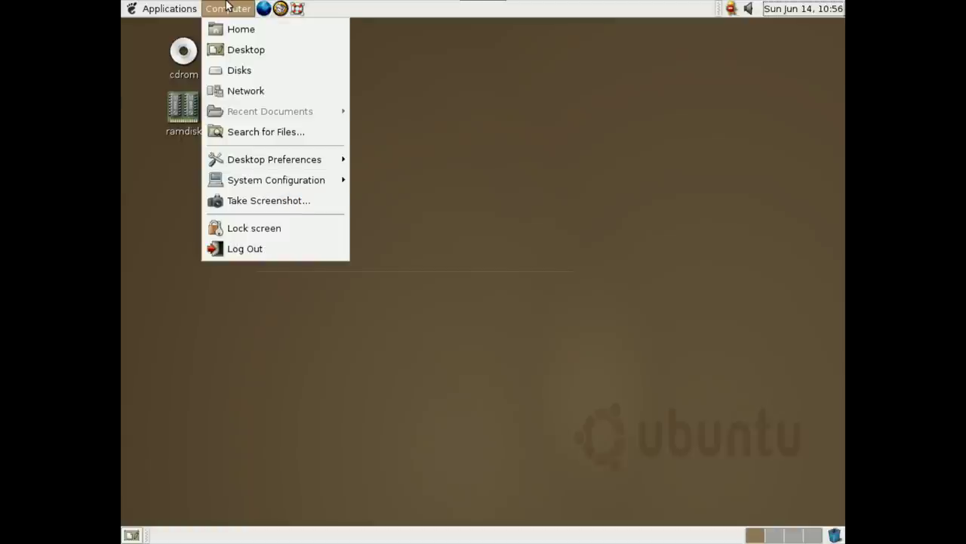
pyautogui.moveTo(166, 8)
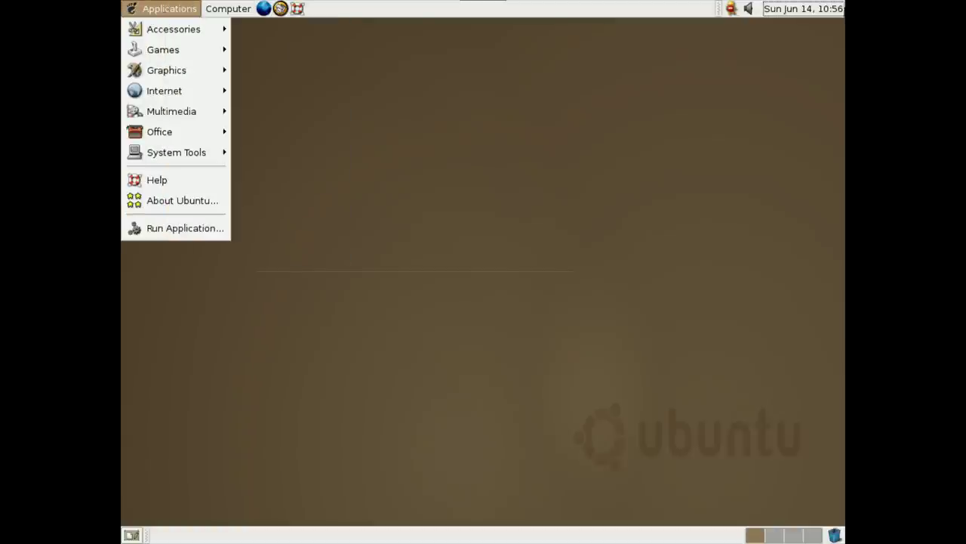
pyautogui.click(655, 4)
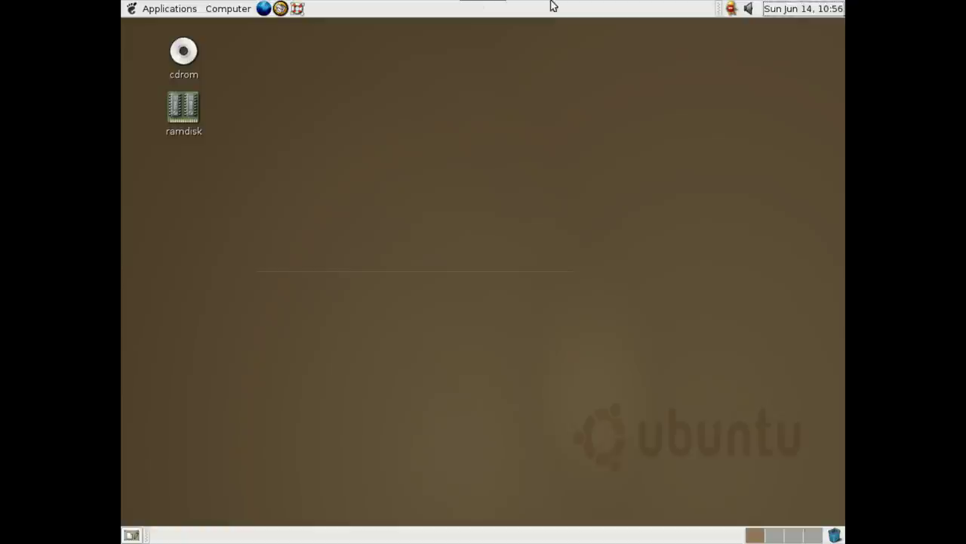
pyautogui.click(213, 8)
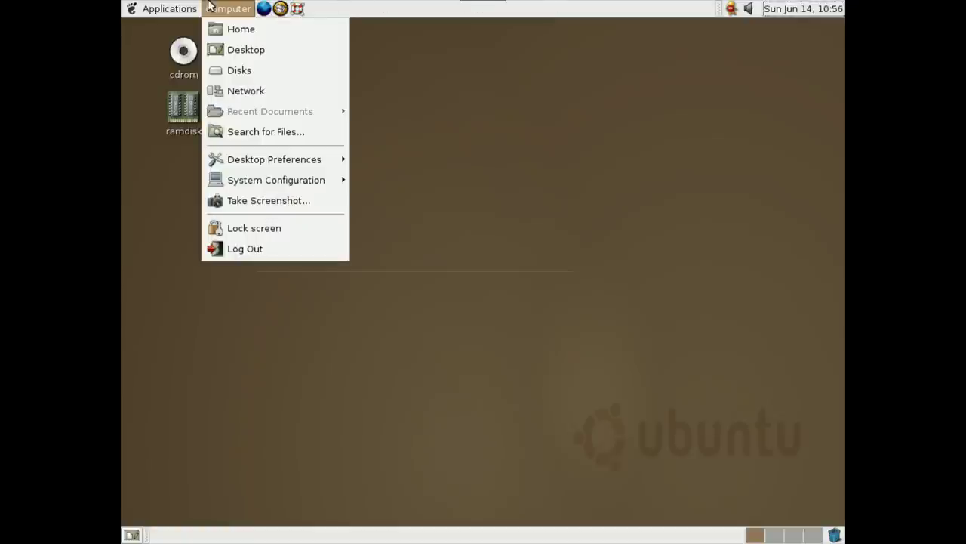
pyautogui.moveTo(316, 186)
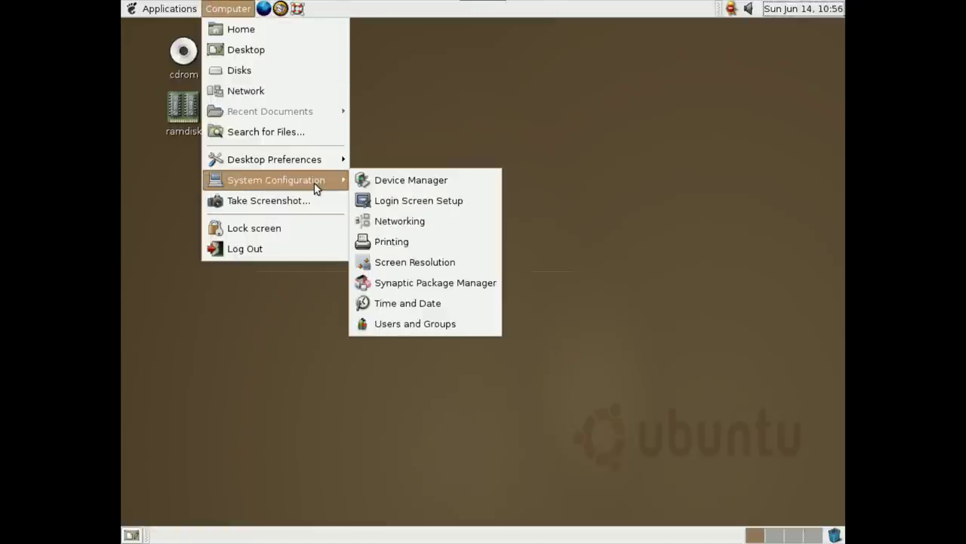
pyautogui.click(633, 133)
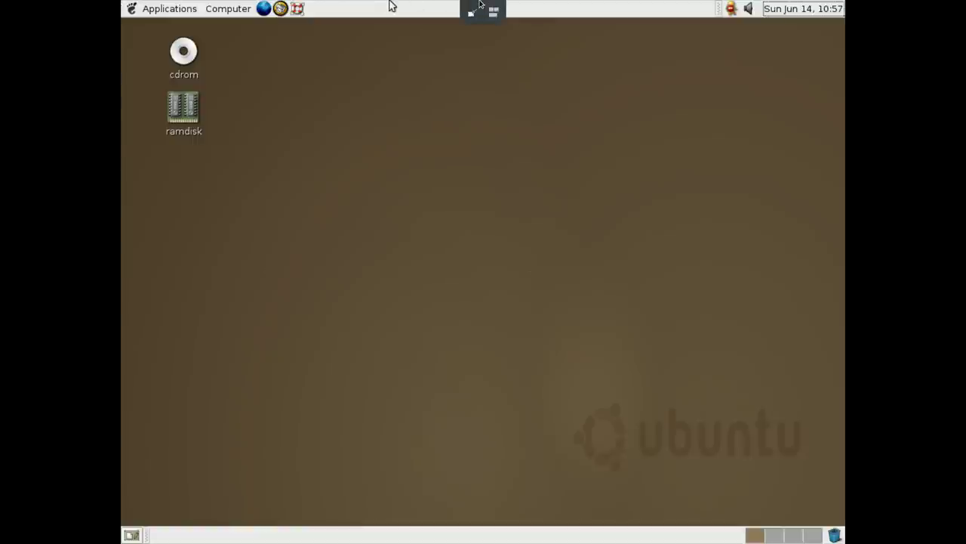
# - Leave the virtual machine's full-screen view and return to the host desktop
pyautogui.click(471, 10)
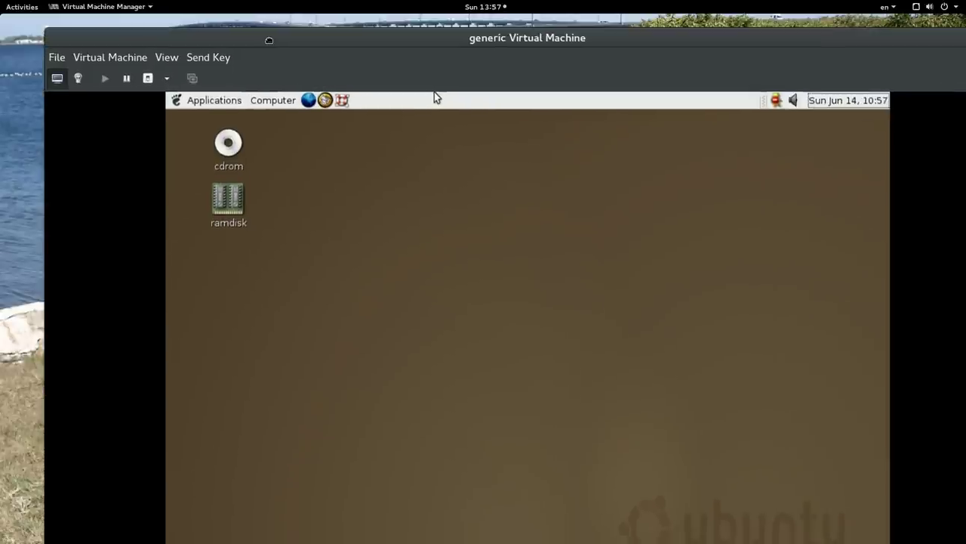
pyautogui.click(106, 65)
pyautogui.click(3, 143)
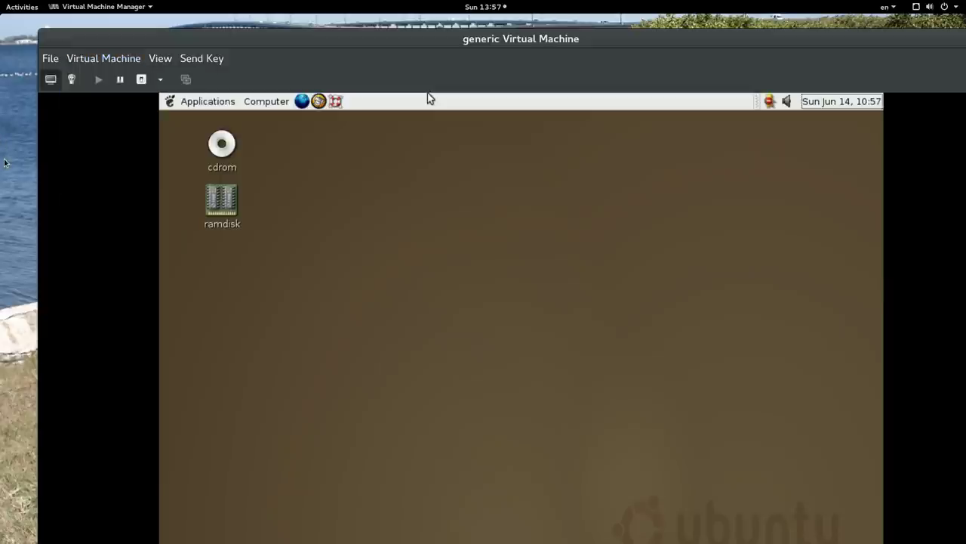